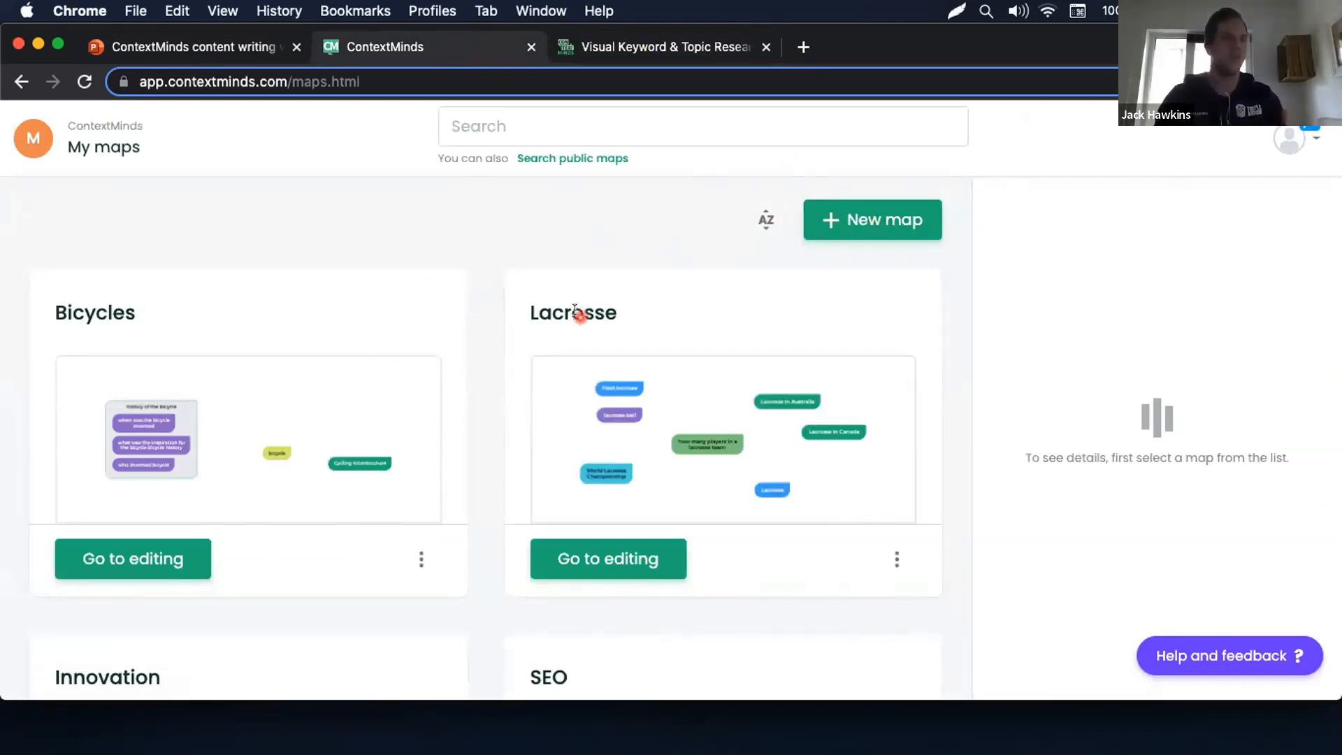
Create a new map named Burnout with the private map option turned off.
click(878, 233)
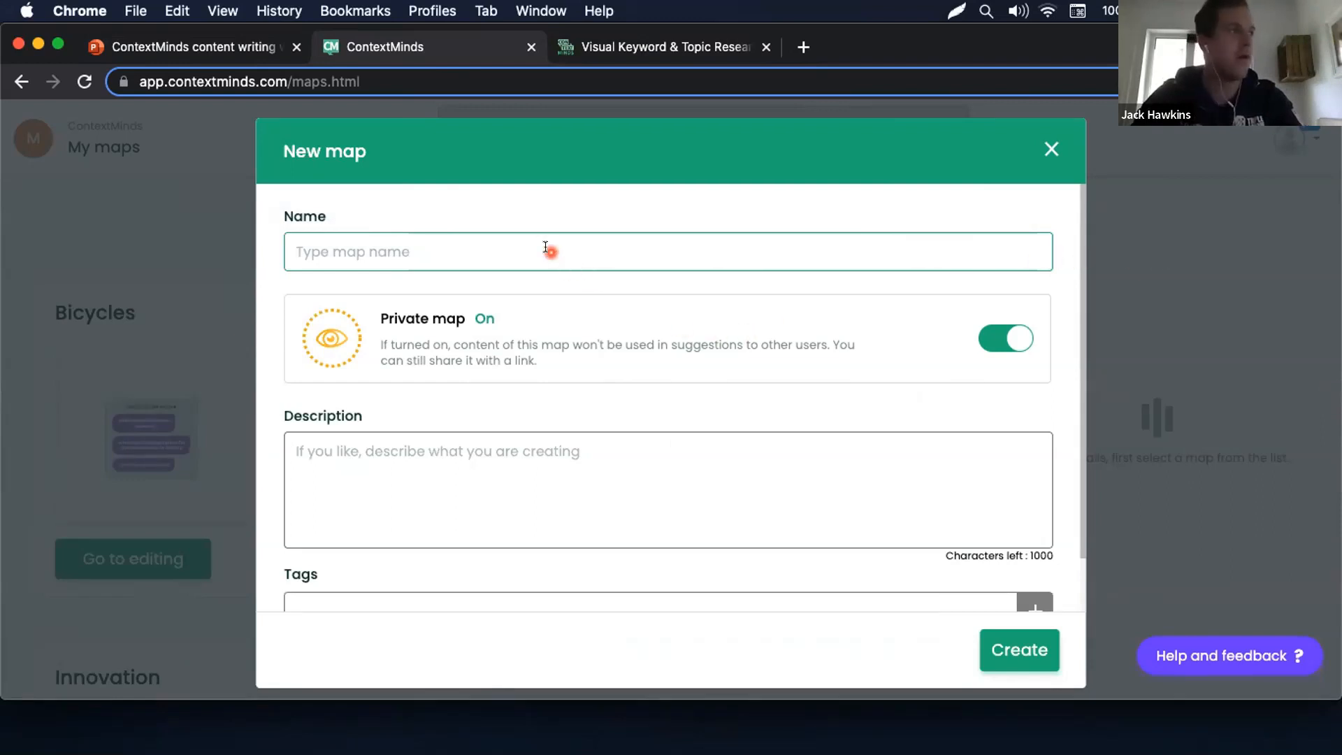
text(Burnout)
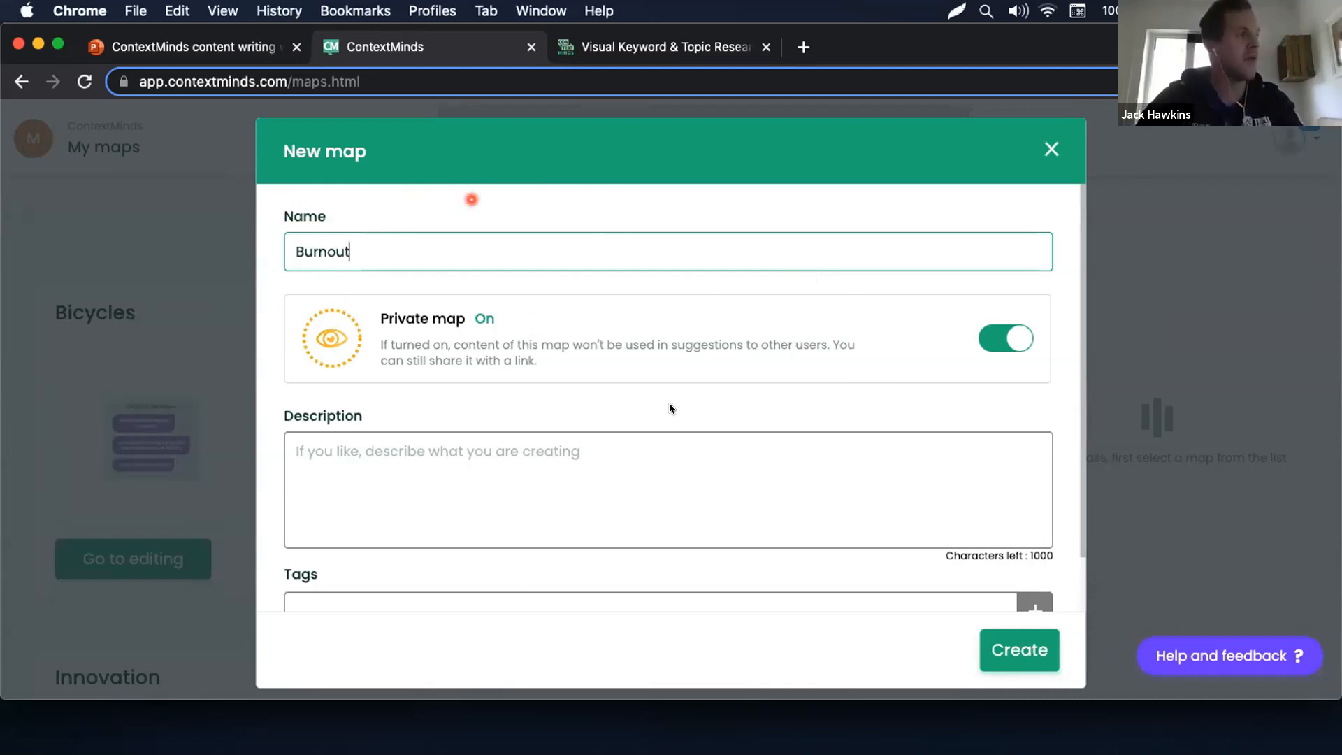
click(1007, 340)
click(1007, 341)
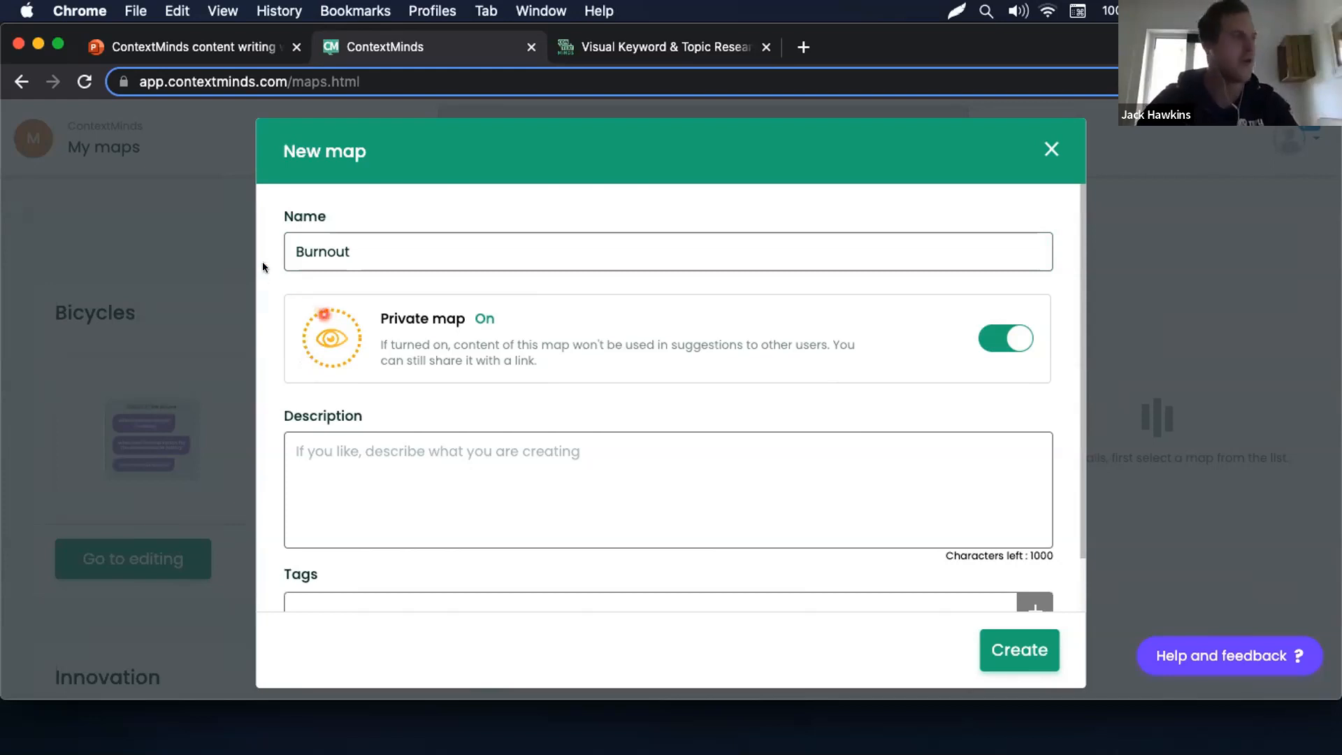
click(1002, 340)
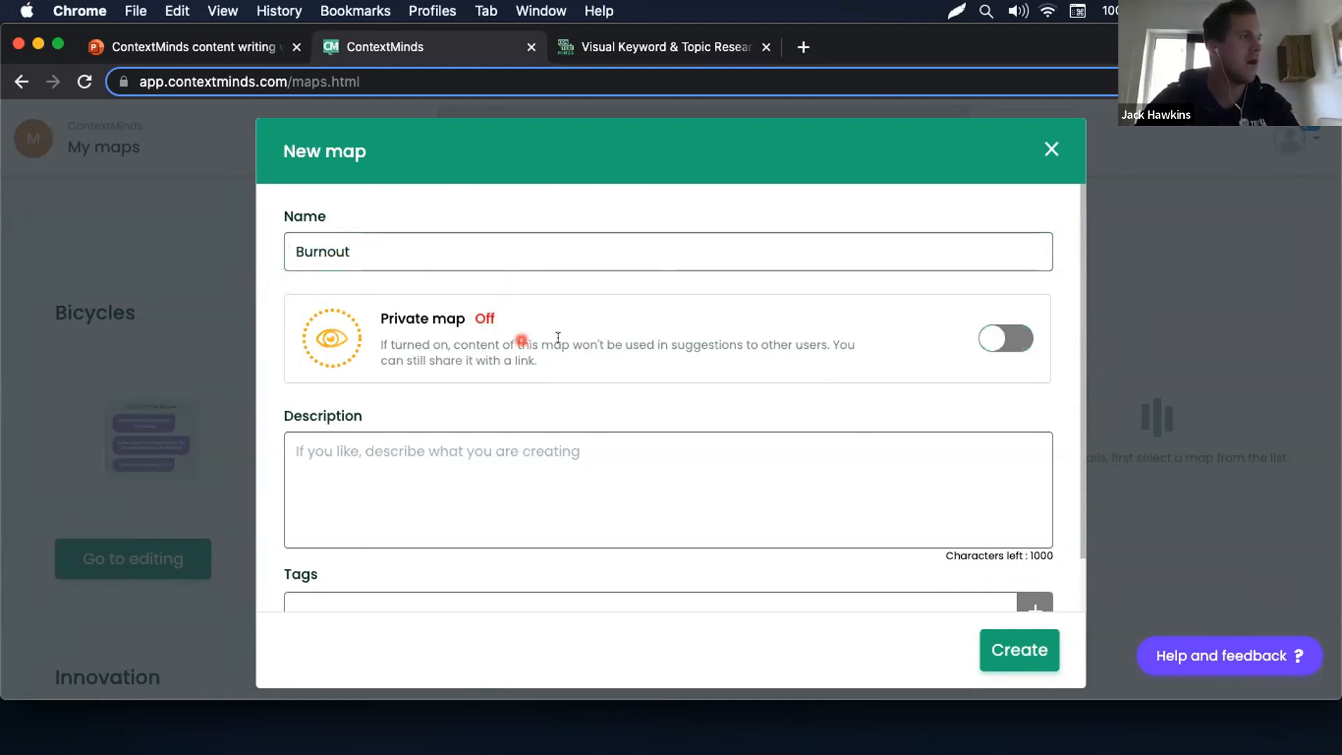
scroll(321, 275, down, 2)
scroll(321, 275, up, 2)
click(1019, 651)
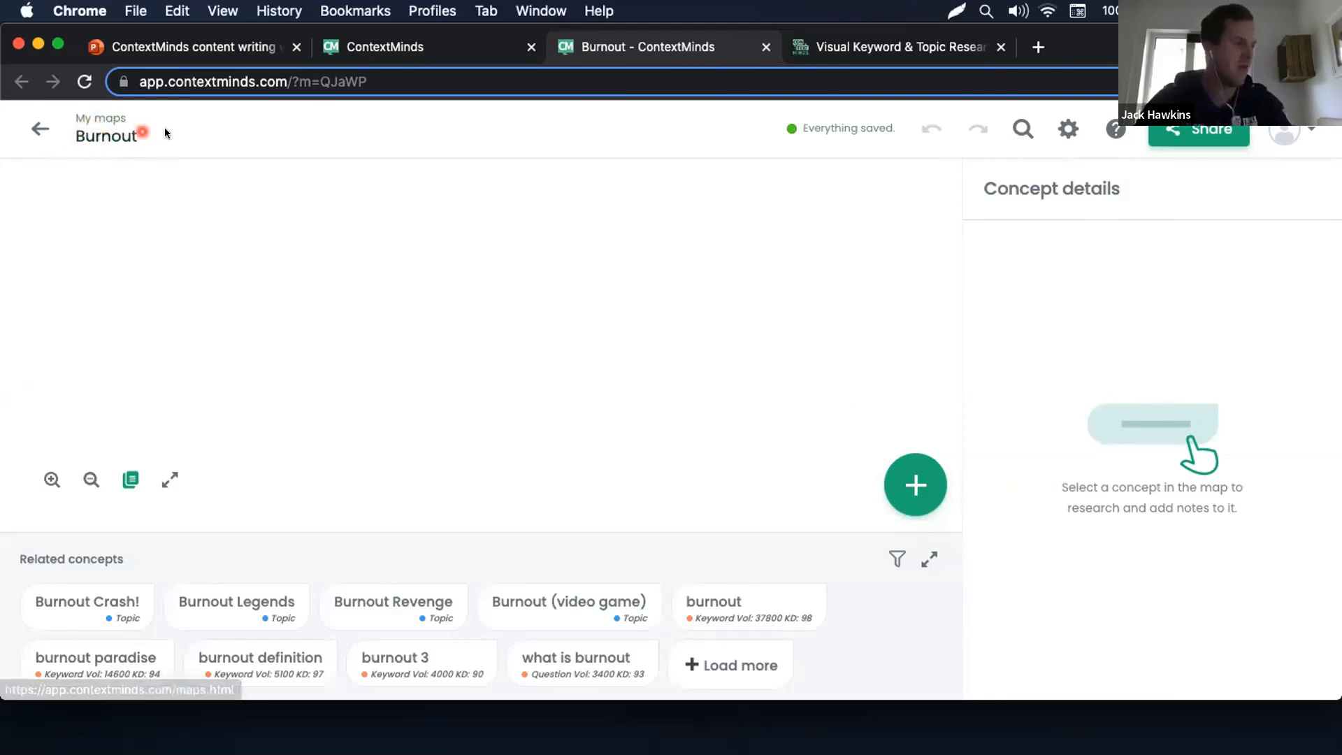
Load more related concepts and place "how to recover from burnout" on the map.
click(733, 659)
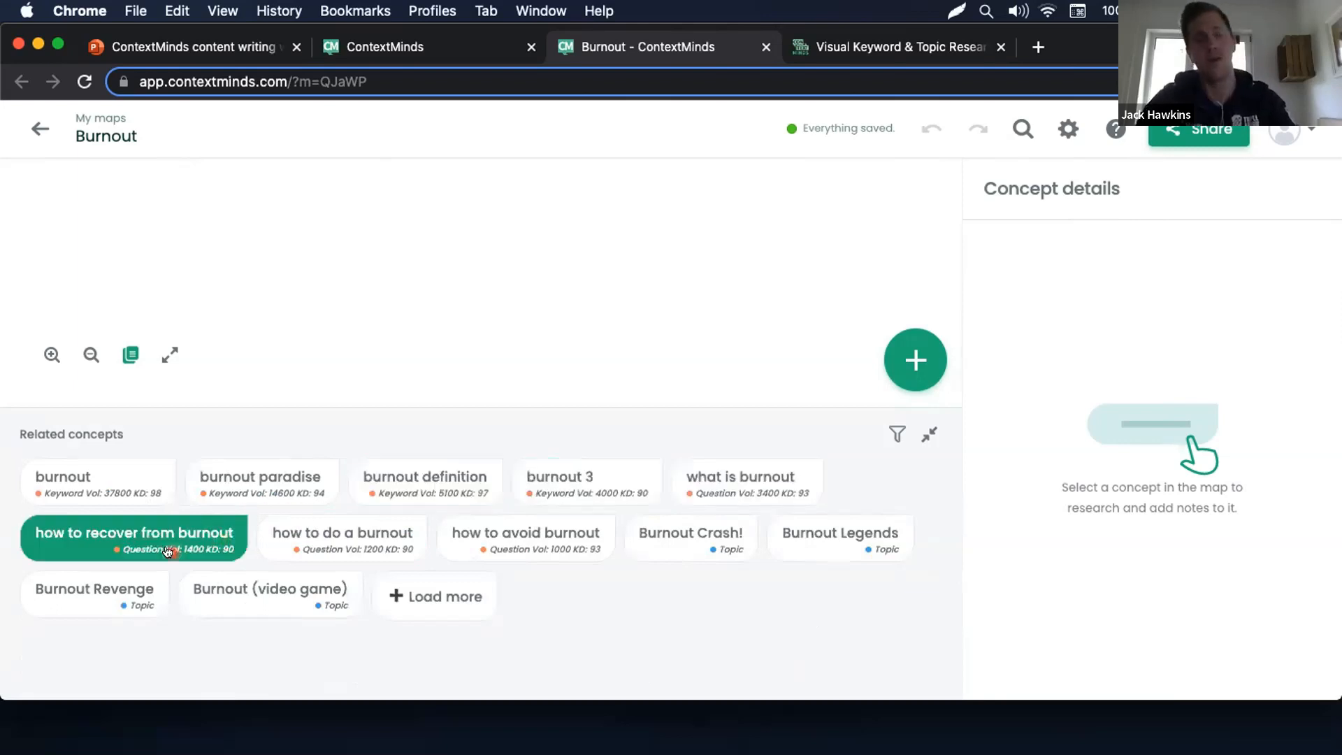
mouse_move(168, 551)
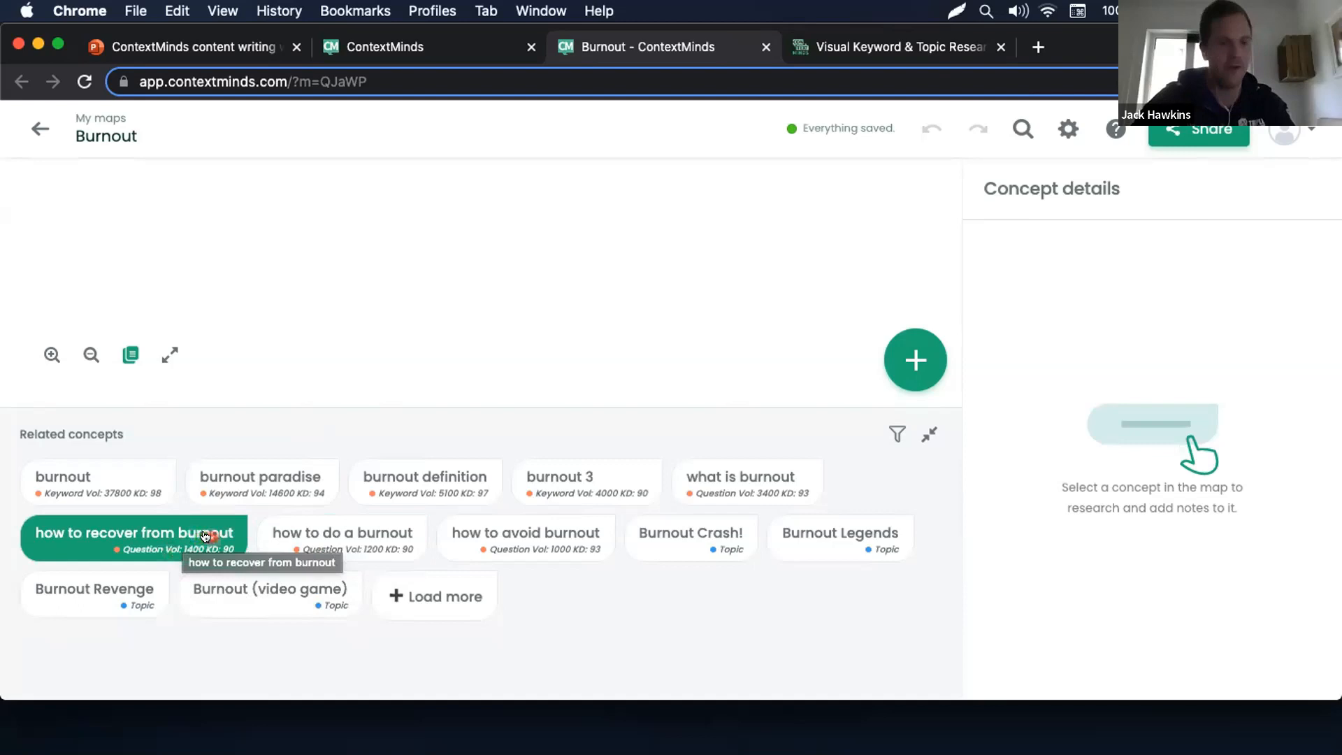
drag(205, 536, 434, 203)
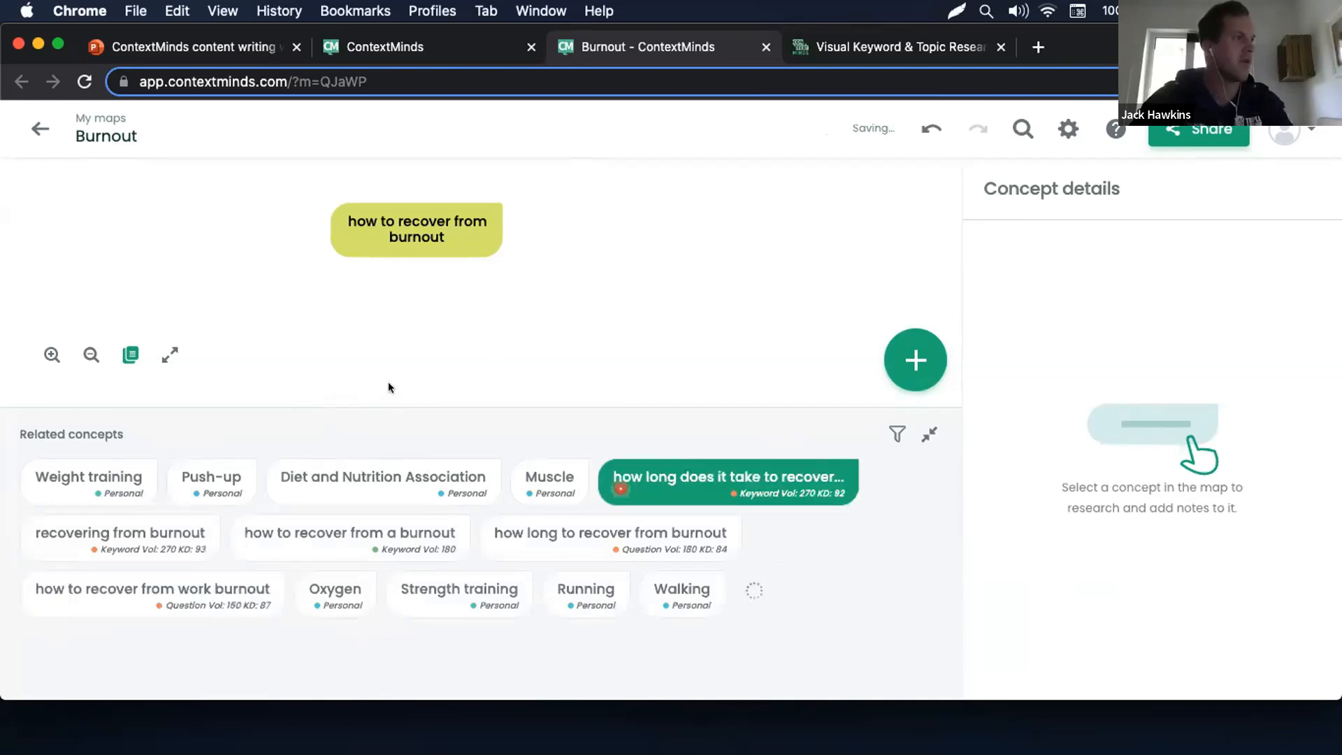
click(388, 238)
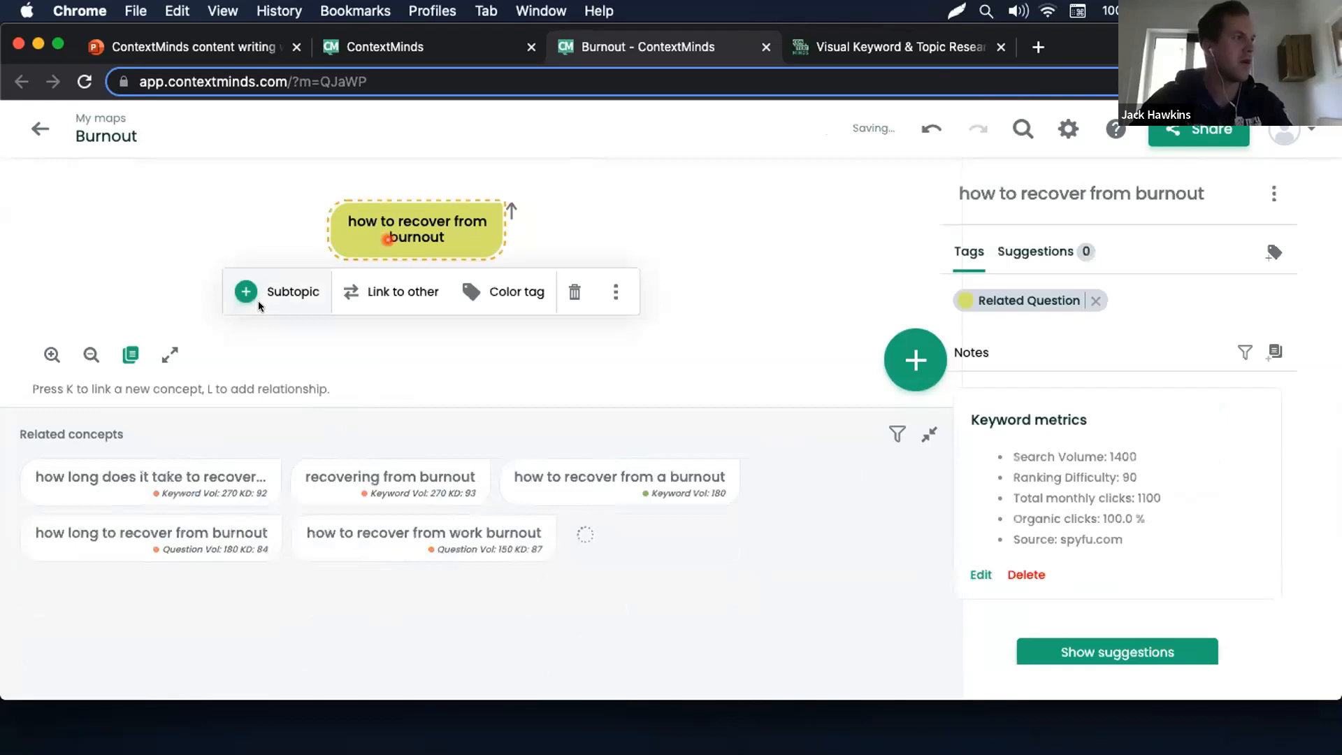
click(224, 328)
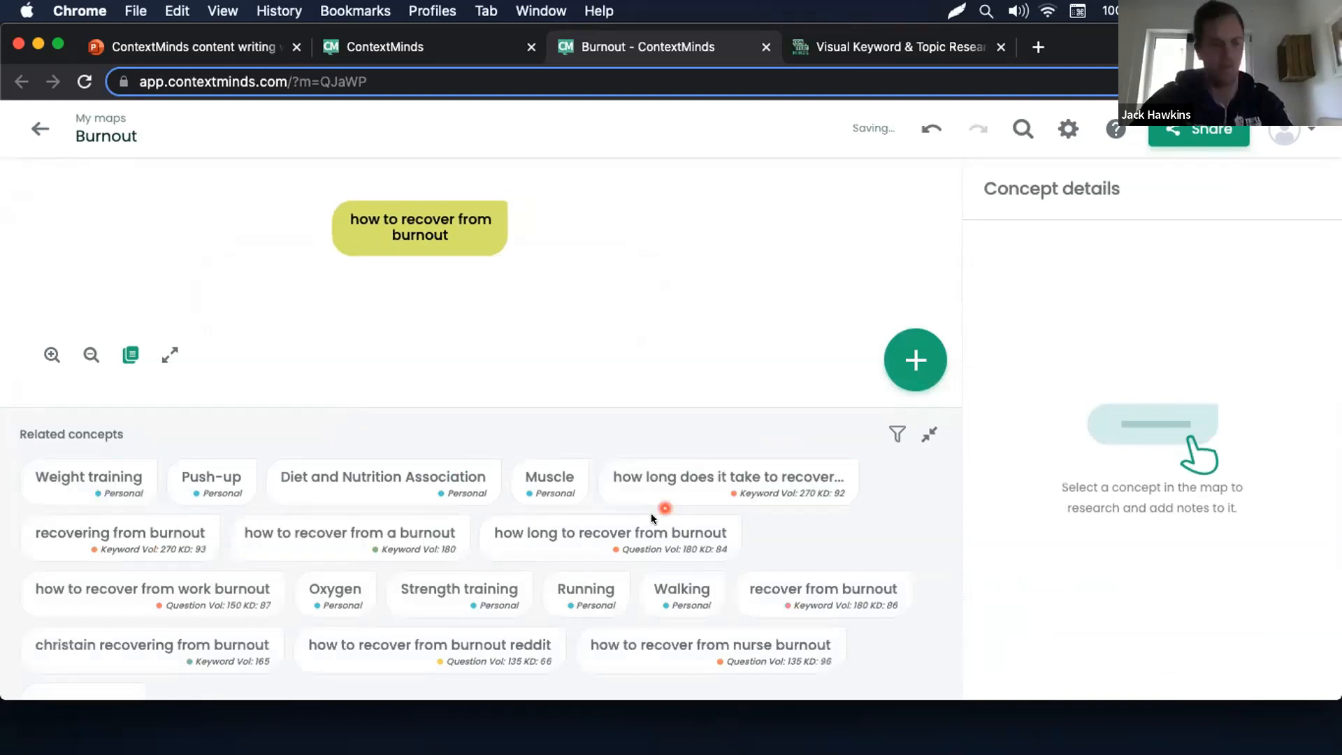
Add "how to recover from work burnout", "recover from burnout" and "how long to recover from burnout" to the map from the related concepts.
click(567, 545)
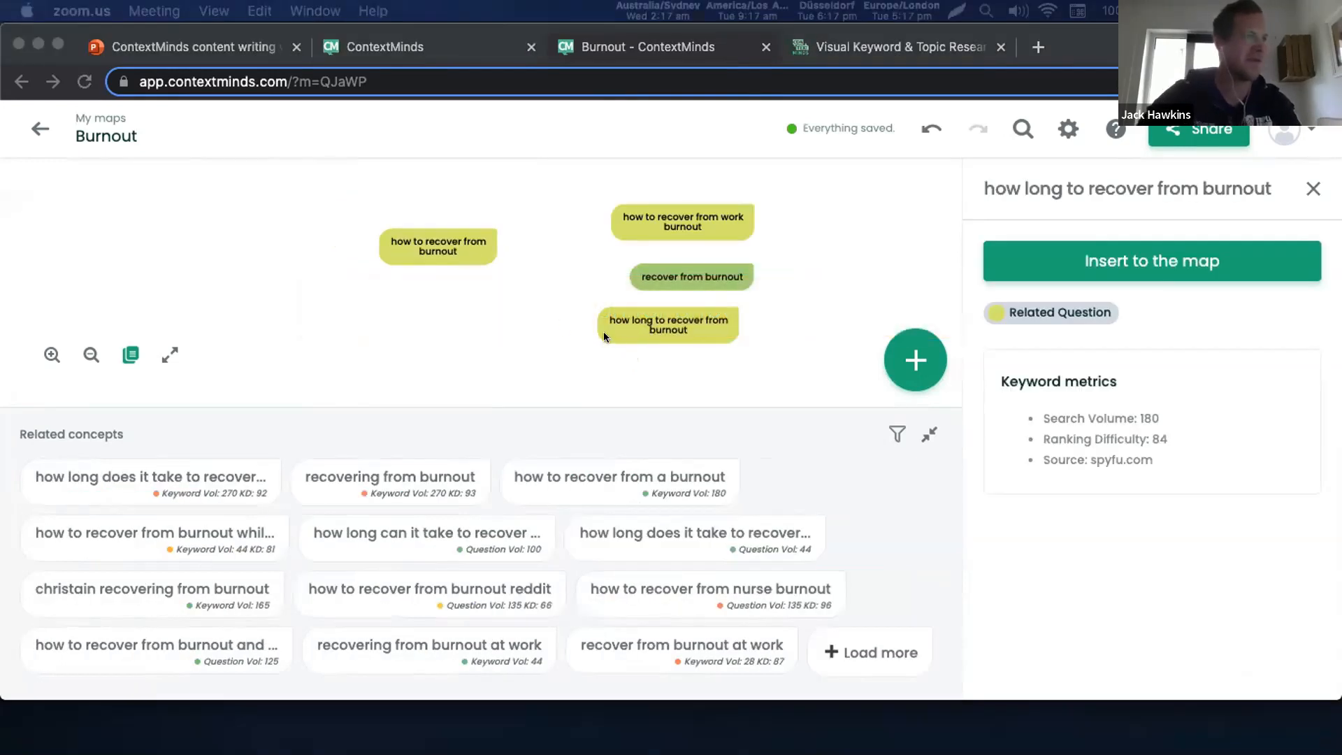
click(508, 339)
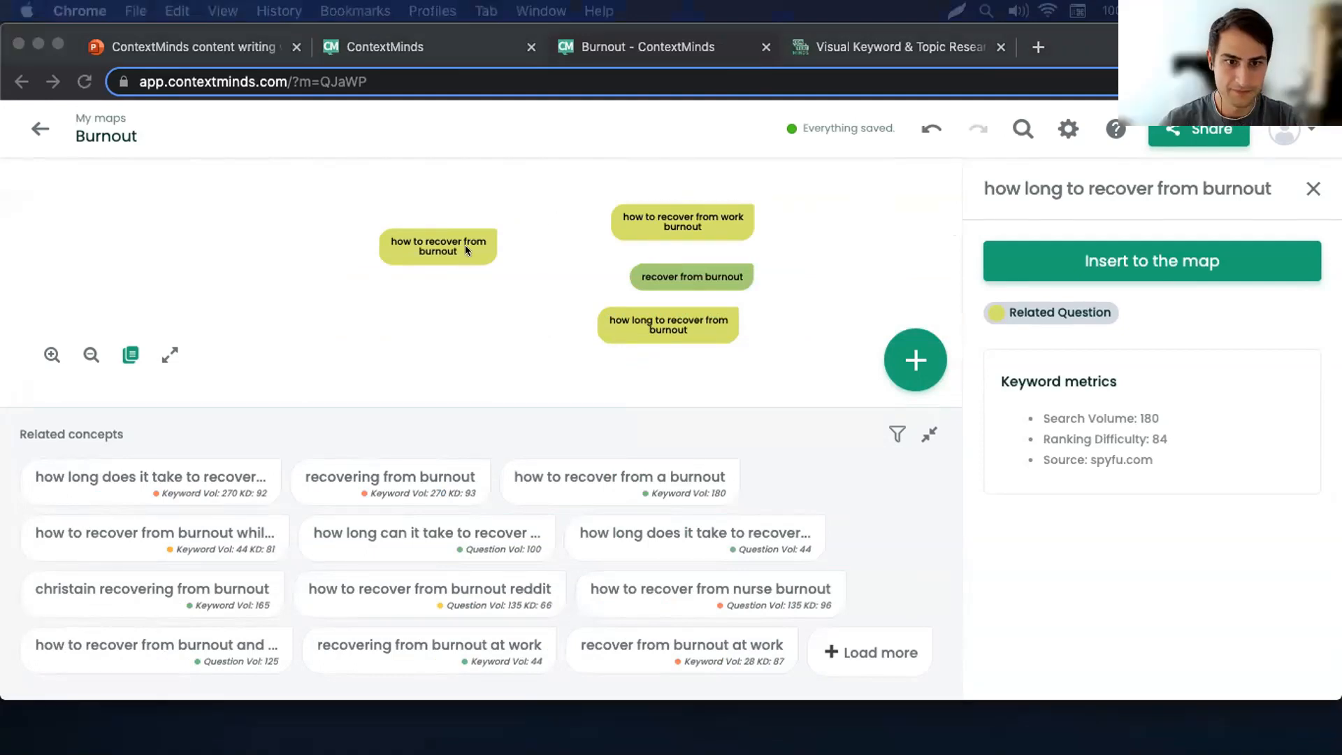
click(494, 278)
drag(527, 200, 543, 227)
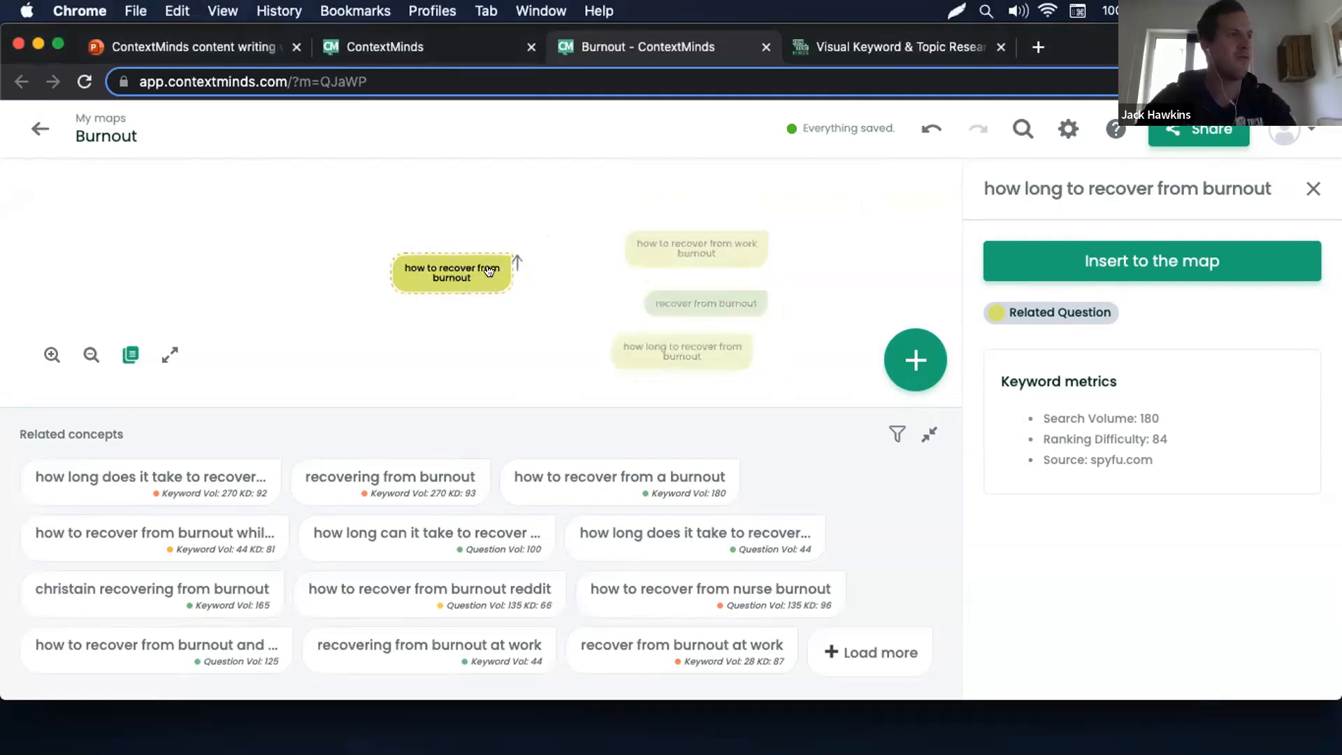
click(631, 241)
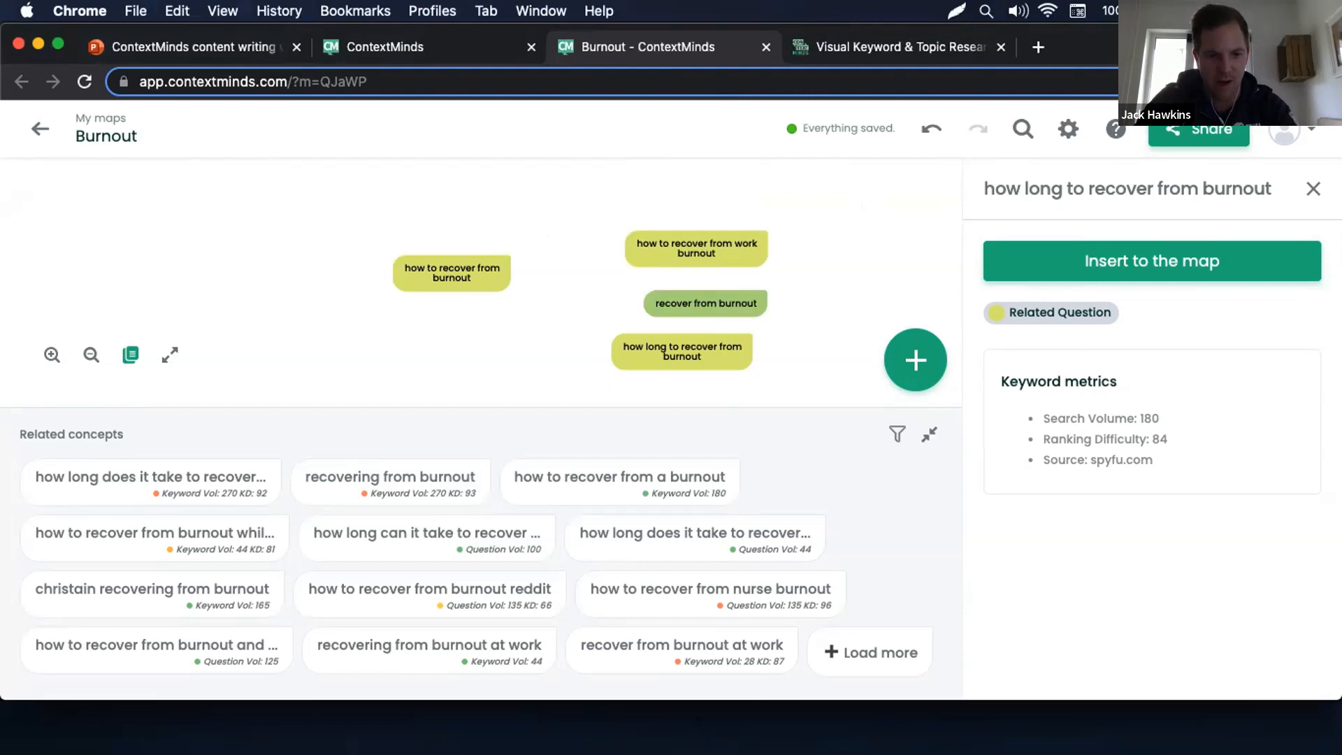
Review the sources in the related concepts filter and exclude Trending Questions.
click(888, 432)
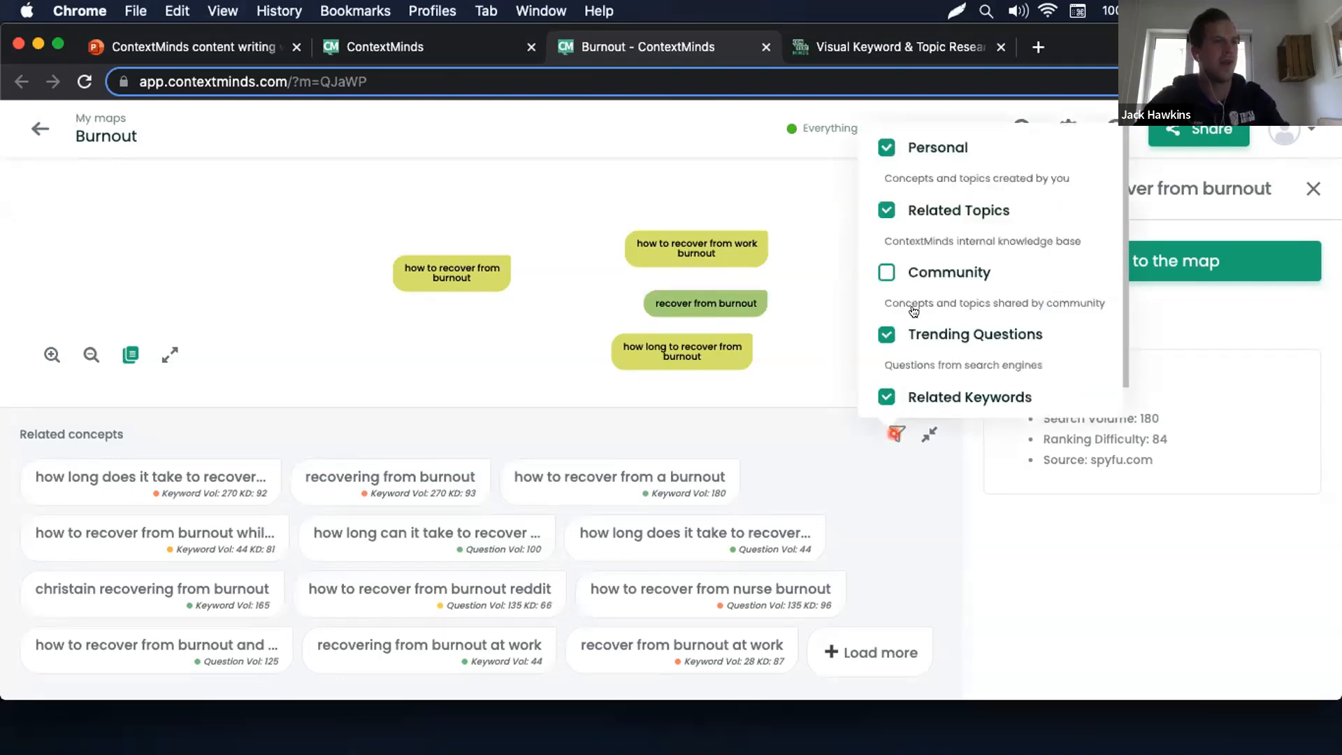
scroll(915, 244, down, 1)
scroll(919, 248, up, 1)
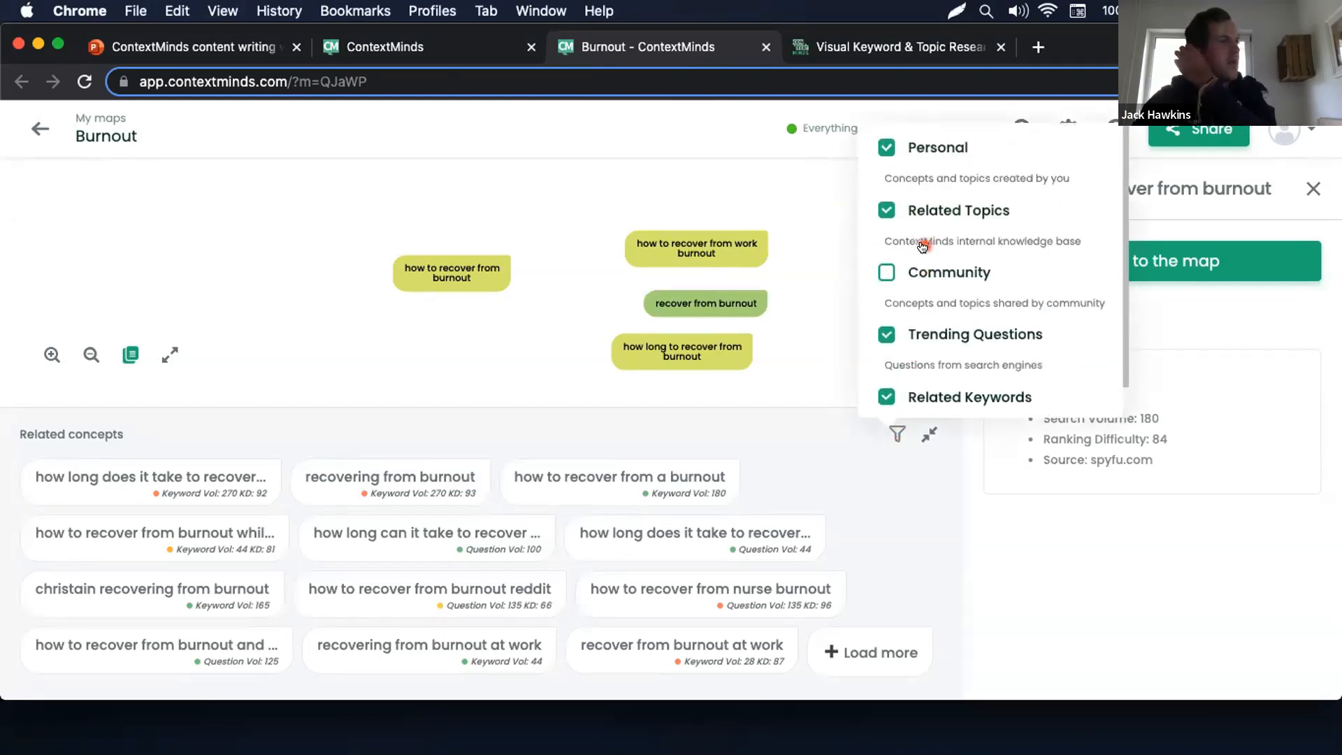
scroll(943, 263, down, 1)
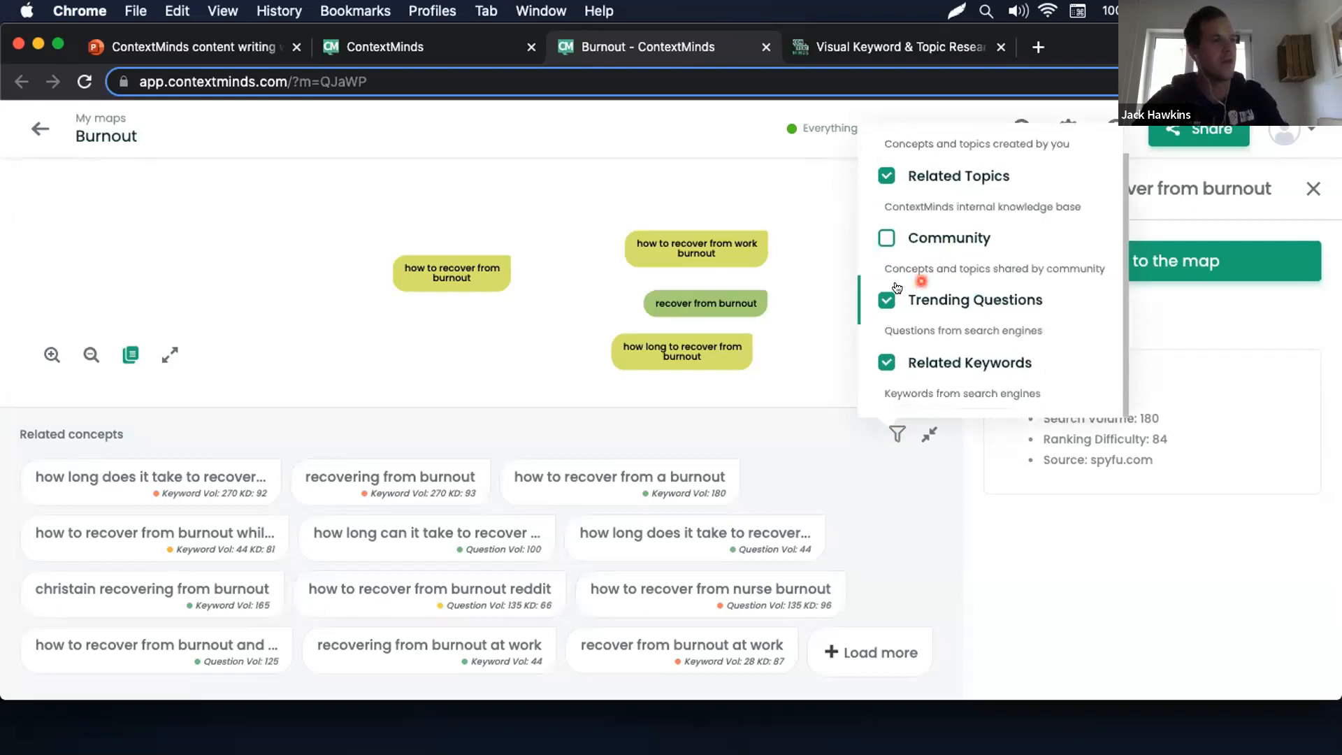
scroll(897, 287, up, 1)
scroll(897, 287, down, 1)
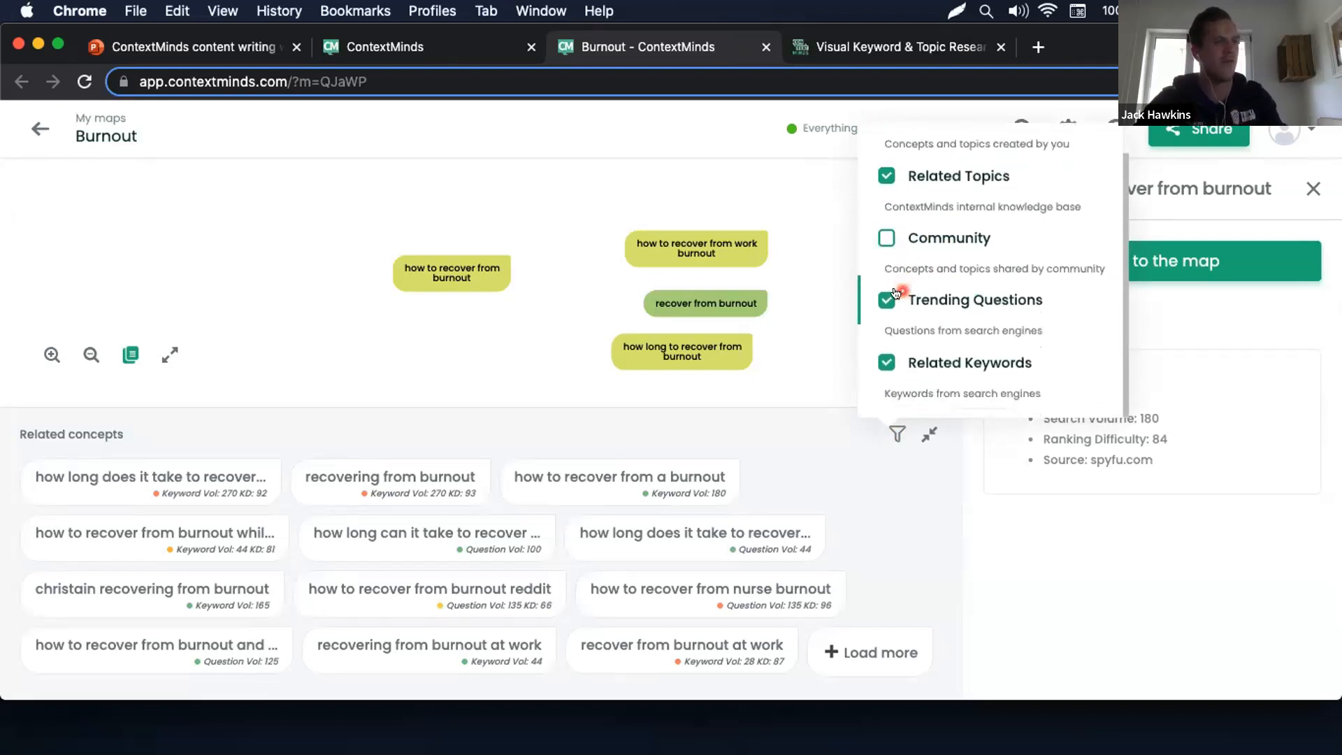
click(897, 290)
scroll(957, 316, up, 1)
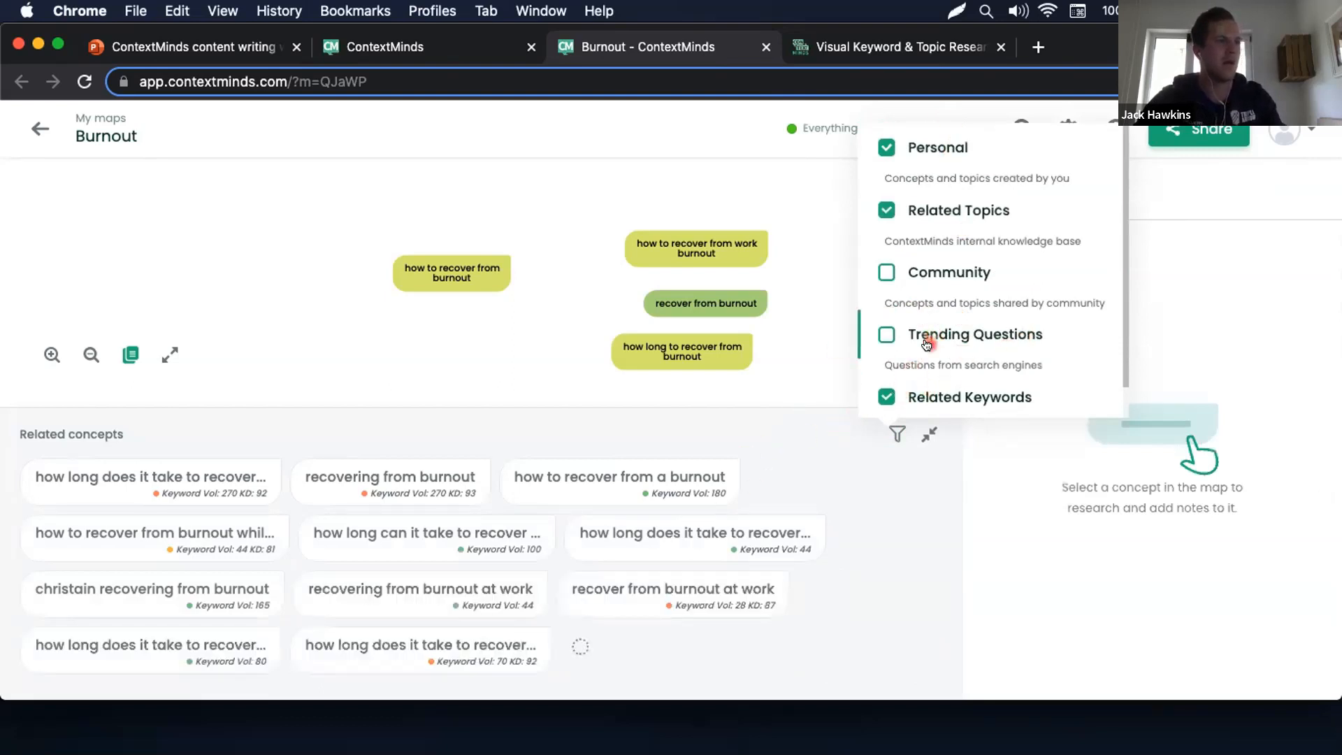
Try excluding Related Topics as well, restore the excluded sources, and exclude Trending Questions again.
scroll(923, 332, down, 1)
scroll(900, 157, up, 1)
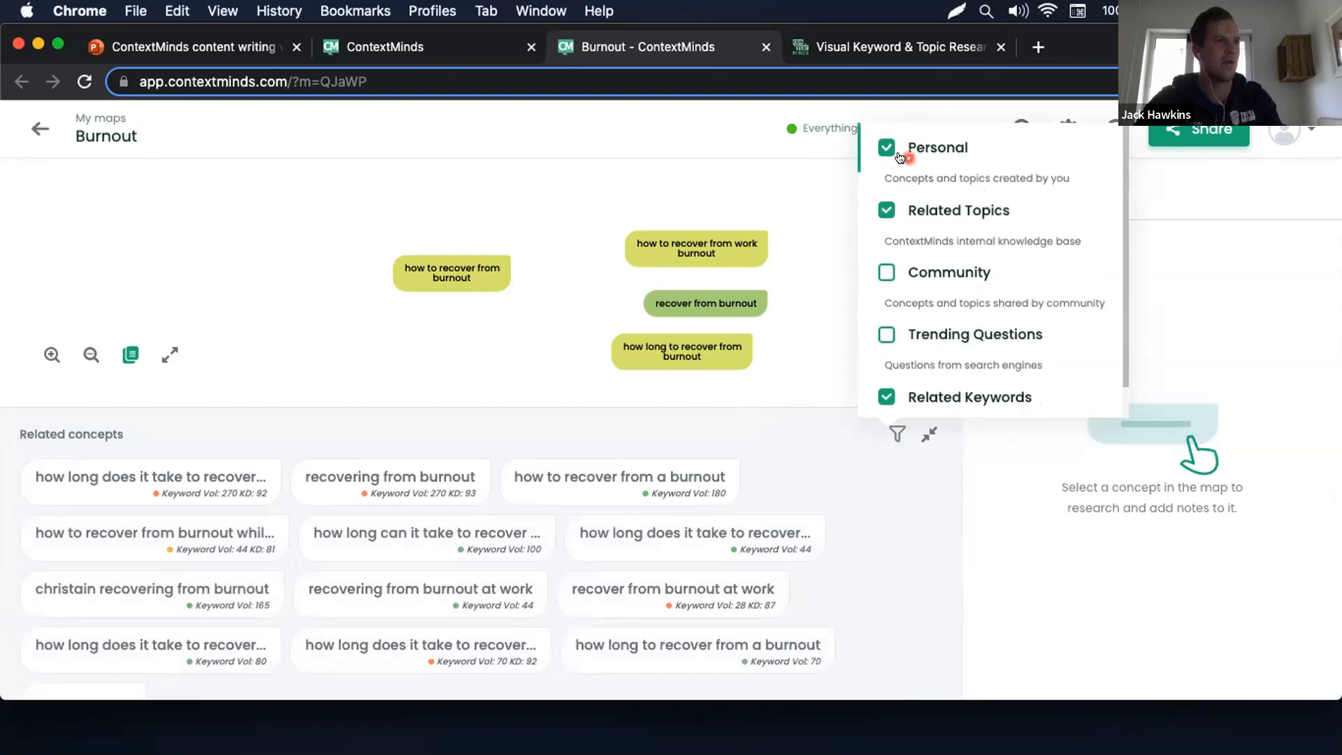
click(906, 192)
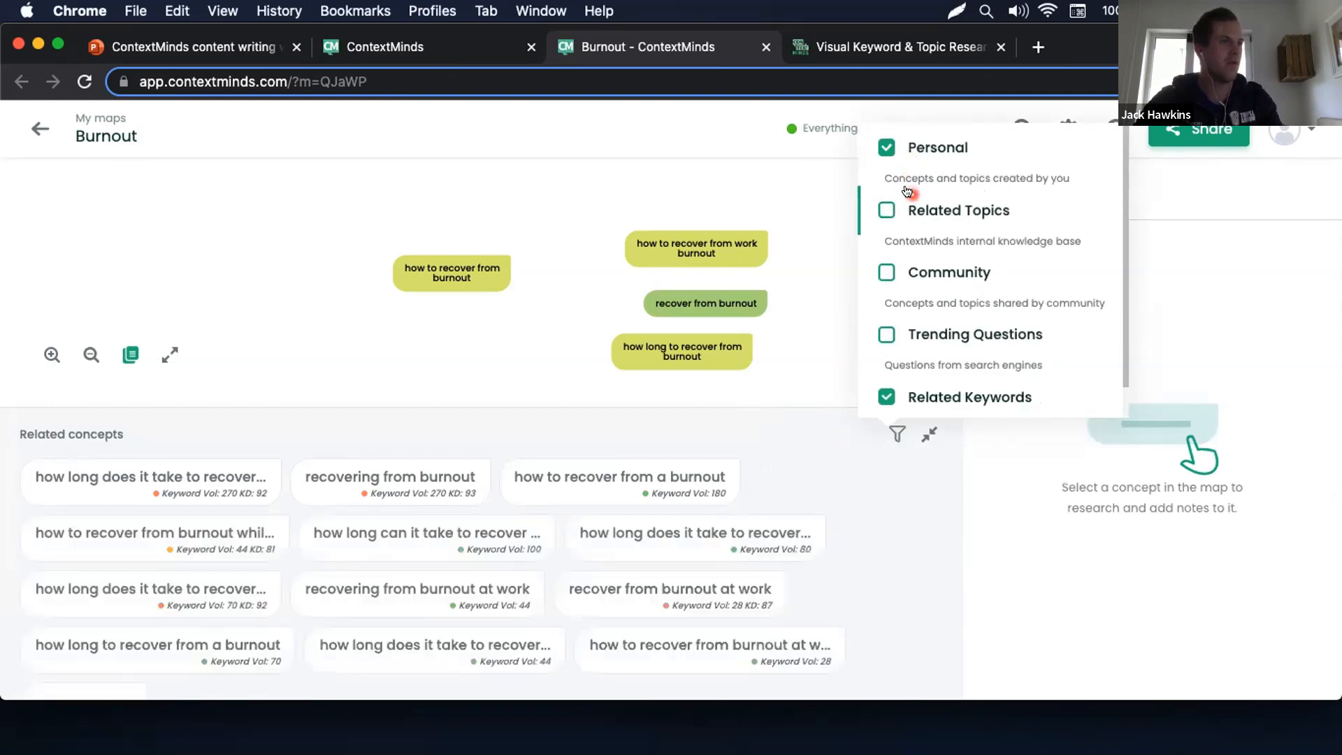
click(901, 341)
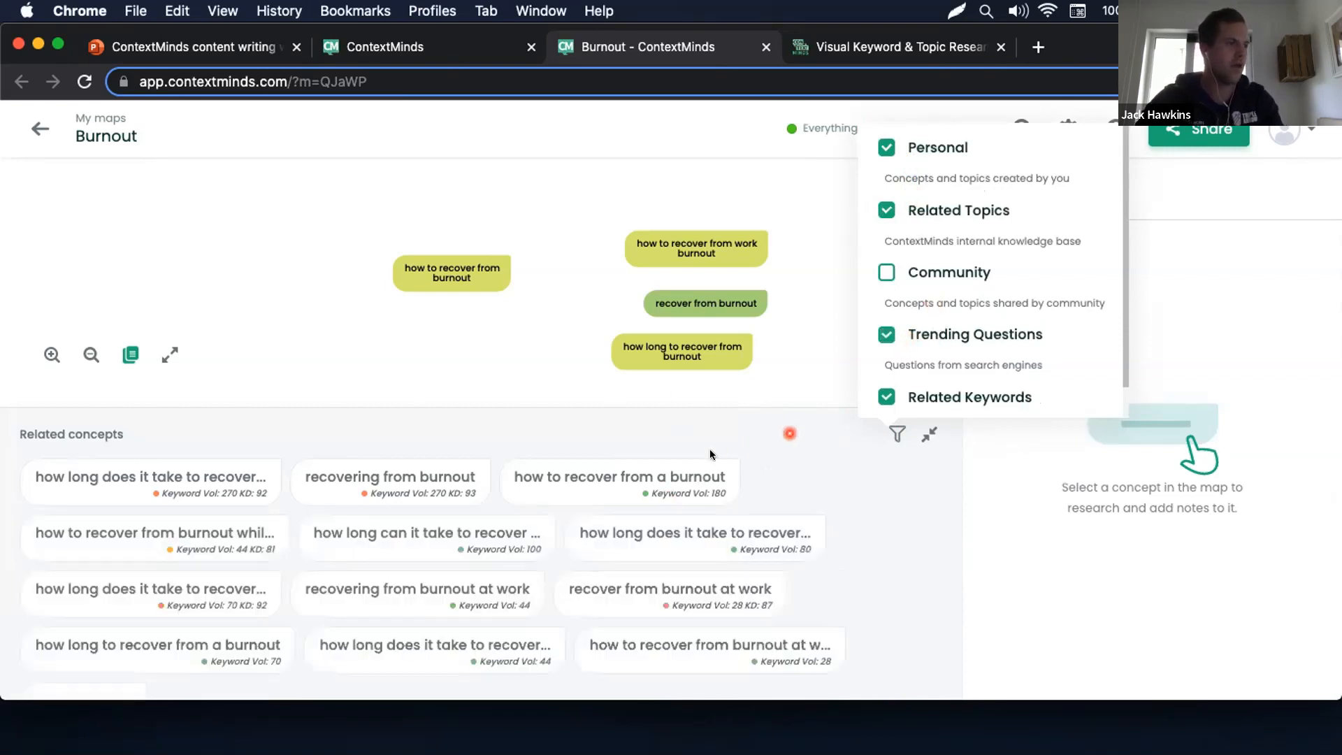
click(944, 331)
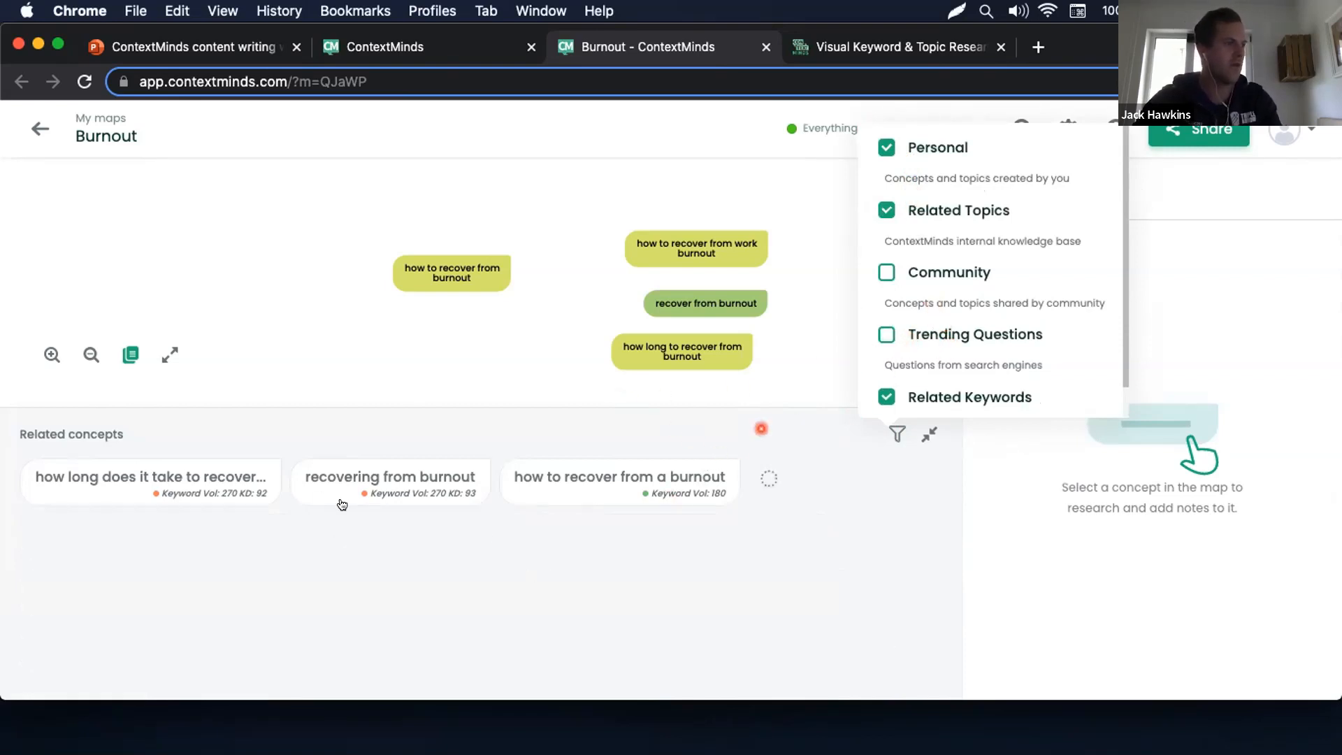
Close the source filter and look through the list of related concepts.
click(341, 504)
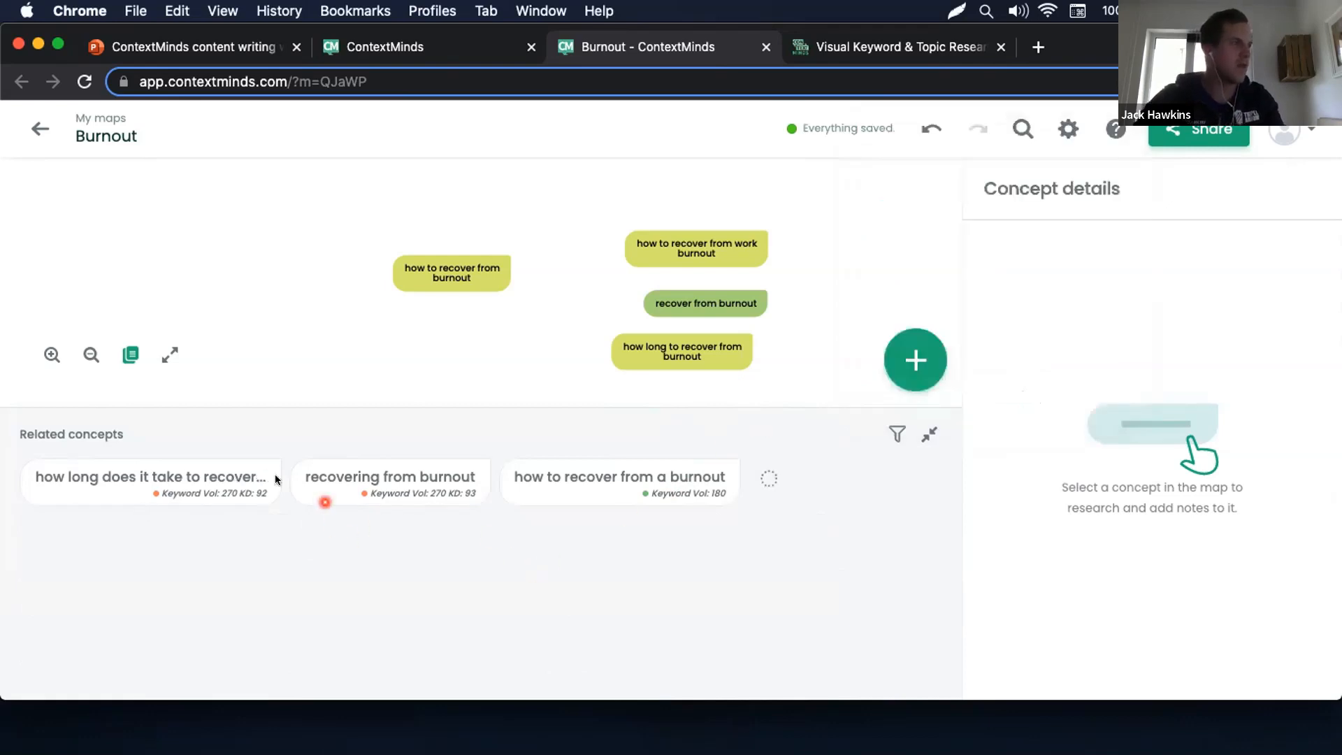
click(346, 500)
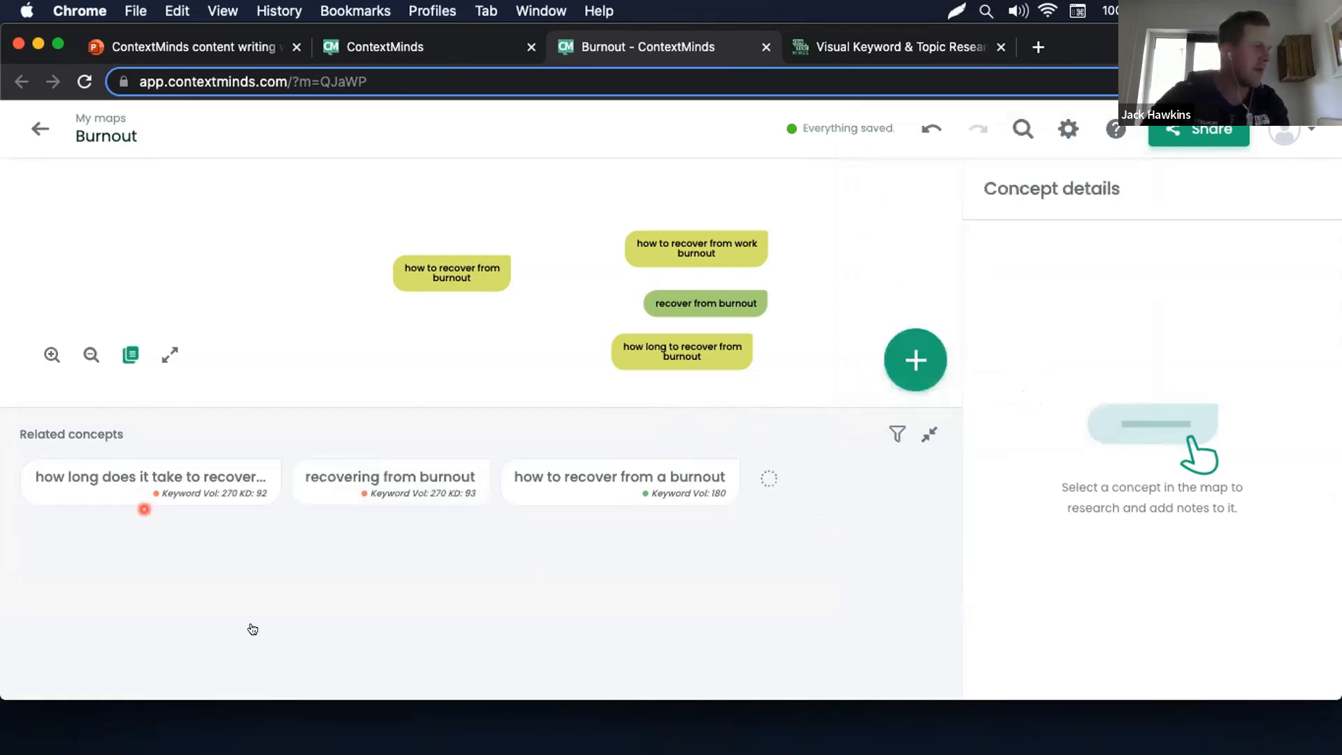
scroll(287, 485, down, 1)
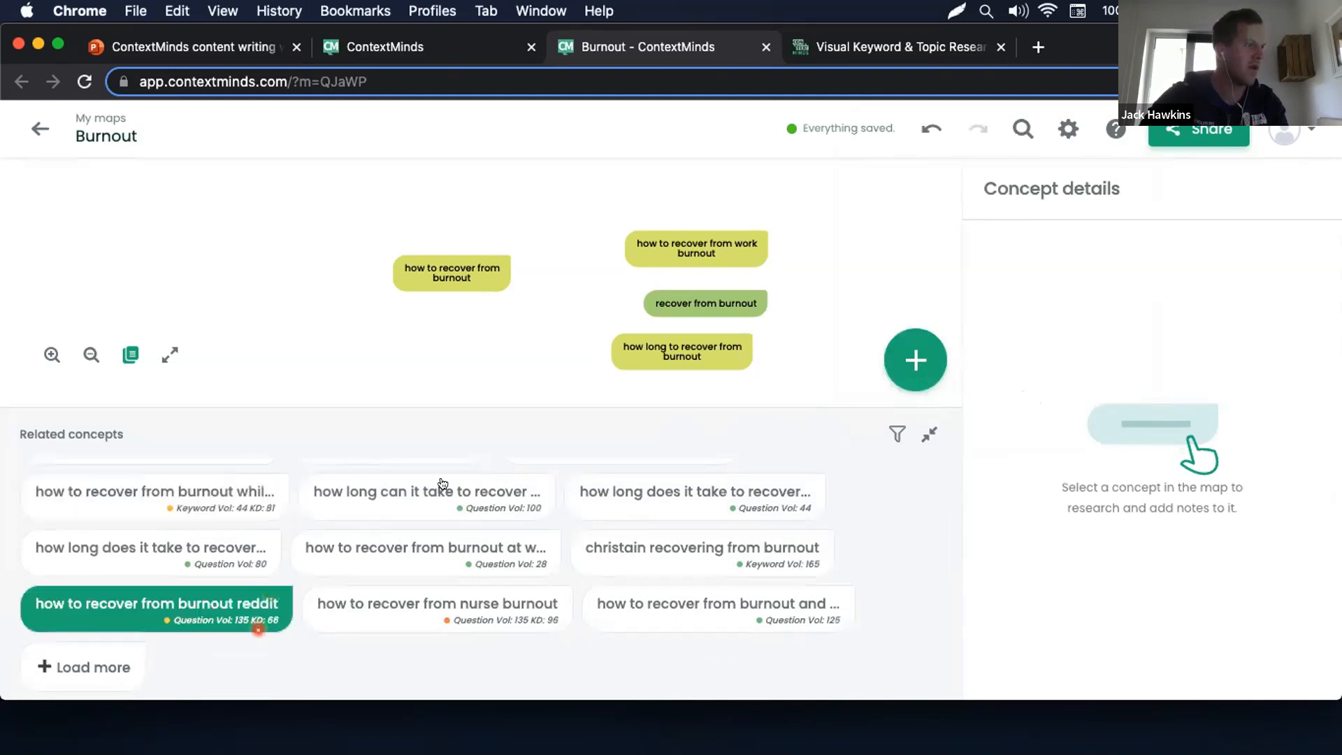
scroll(266, 615, up, 1)
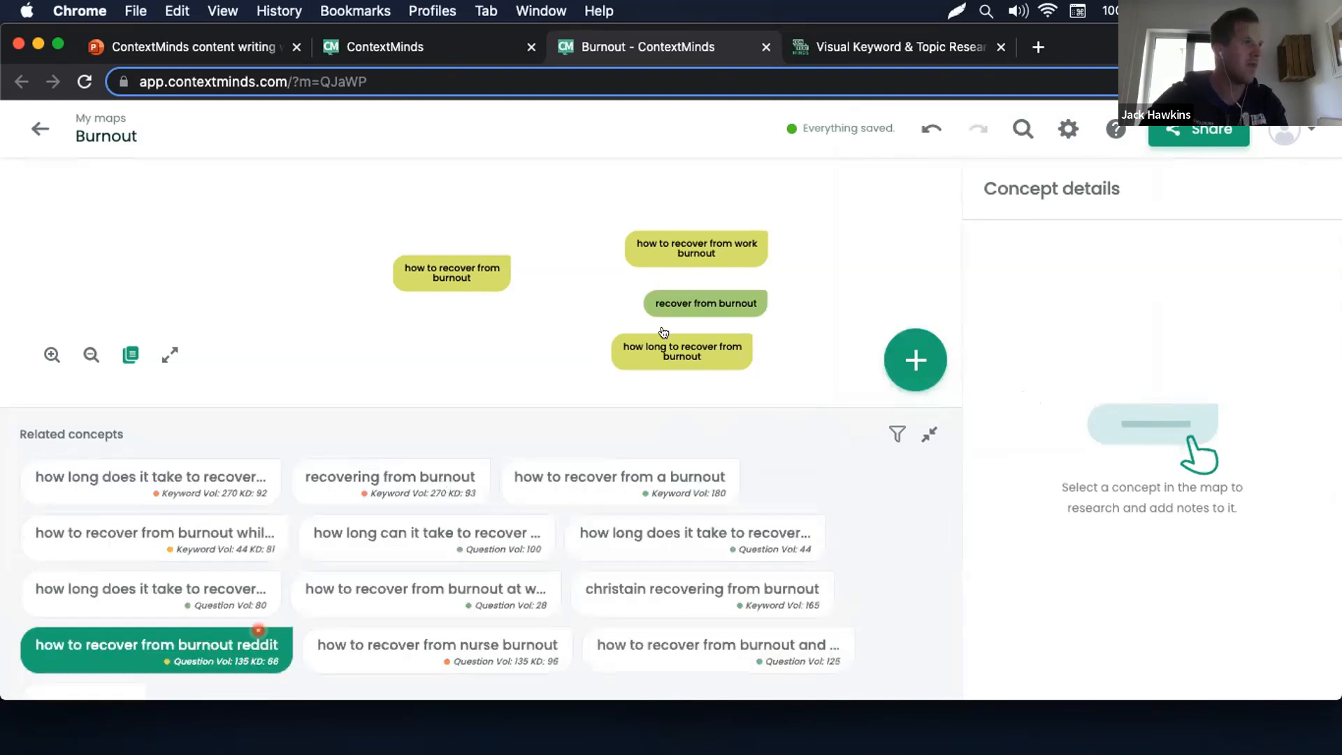
Examine the keyword metrics of each of the four burnout concepts on the map.
click(706, 303)
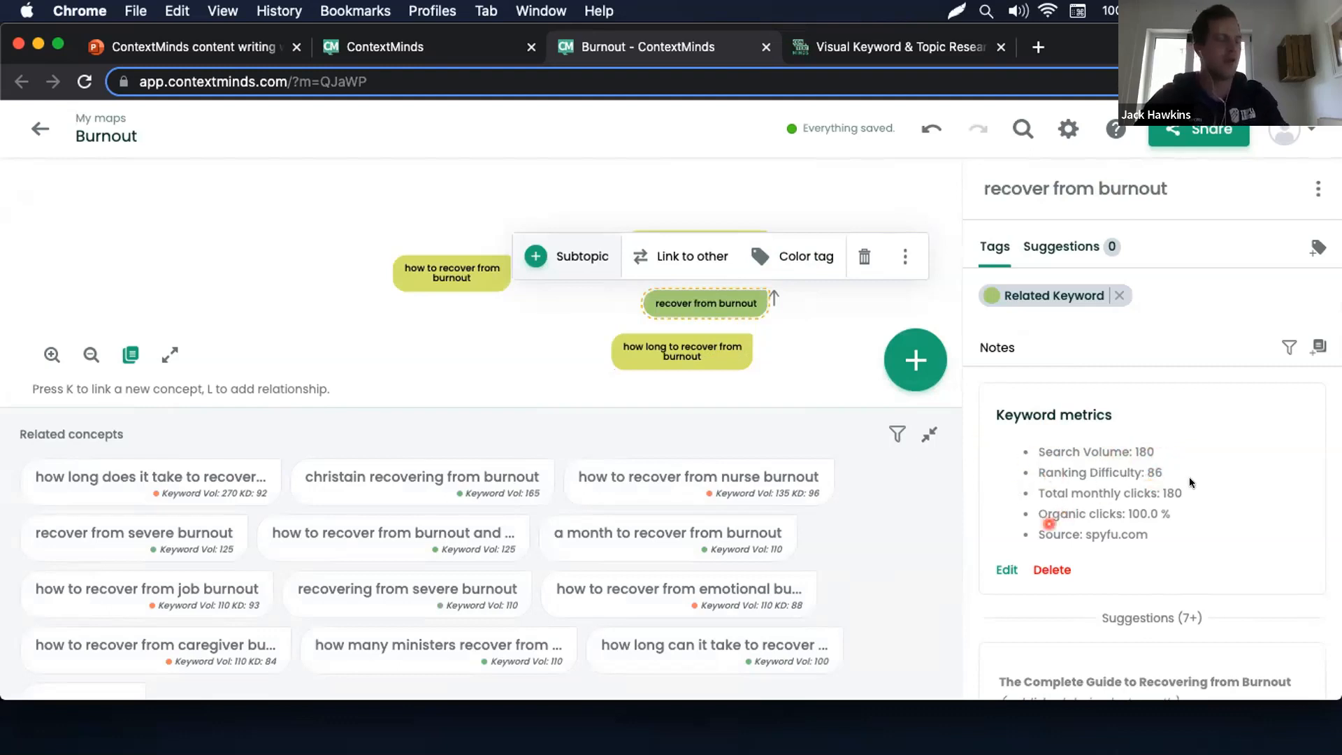
click(628, 342)
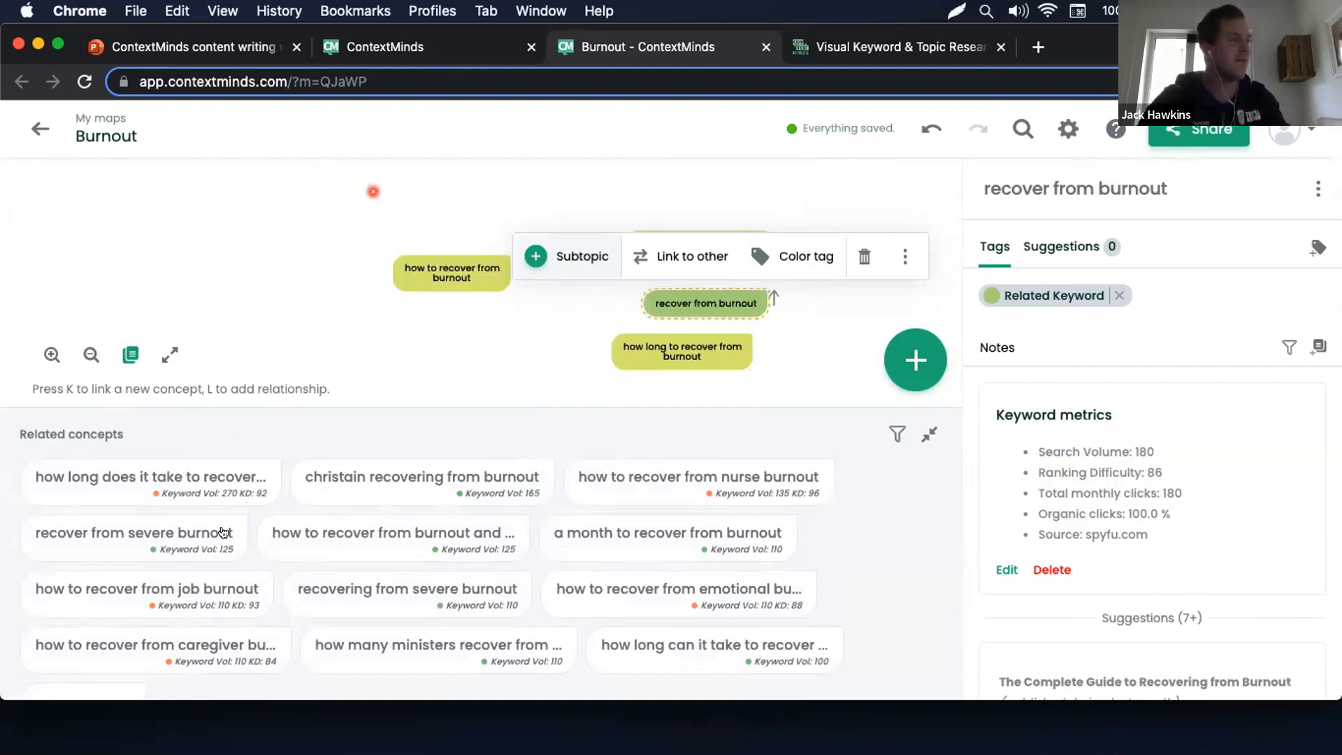
click(187, 534)
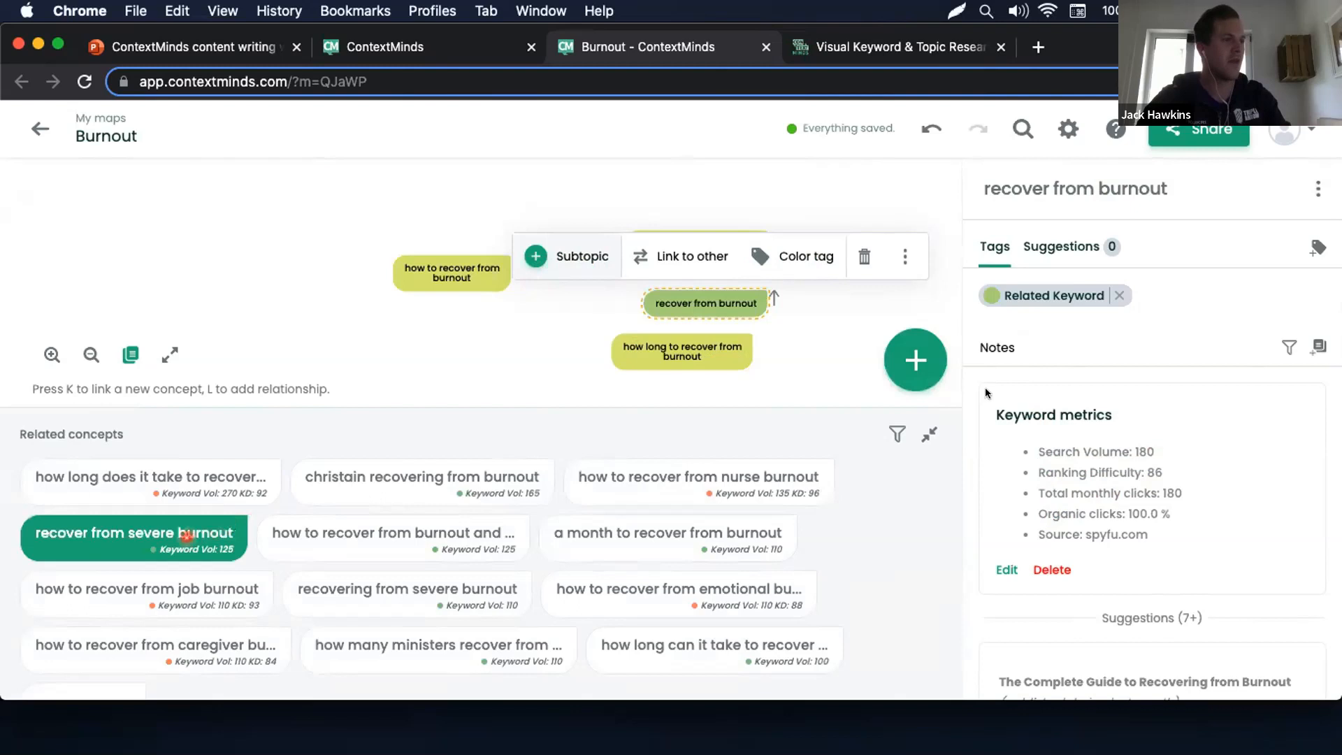
click(695, 349)
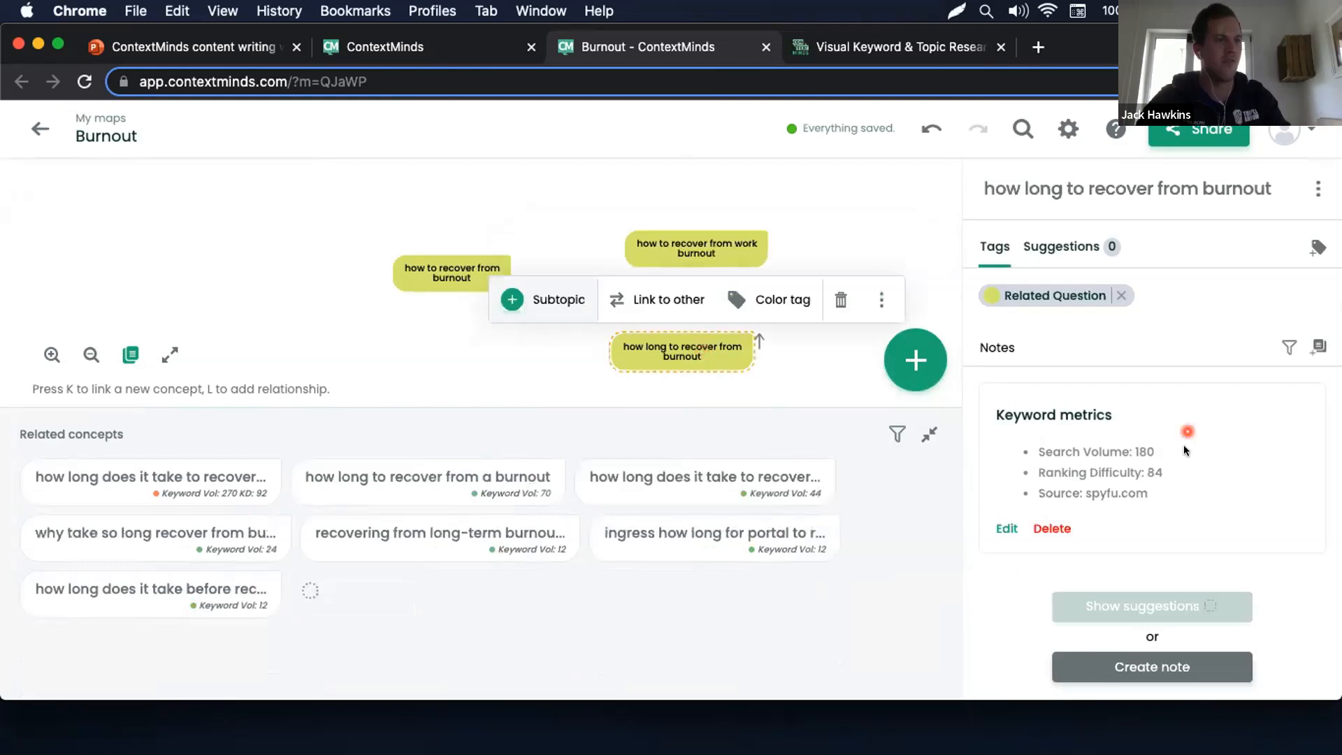
click(686, 242)
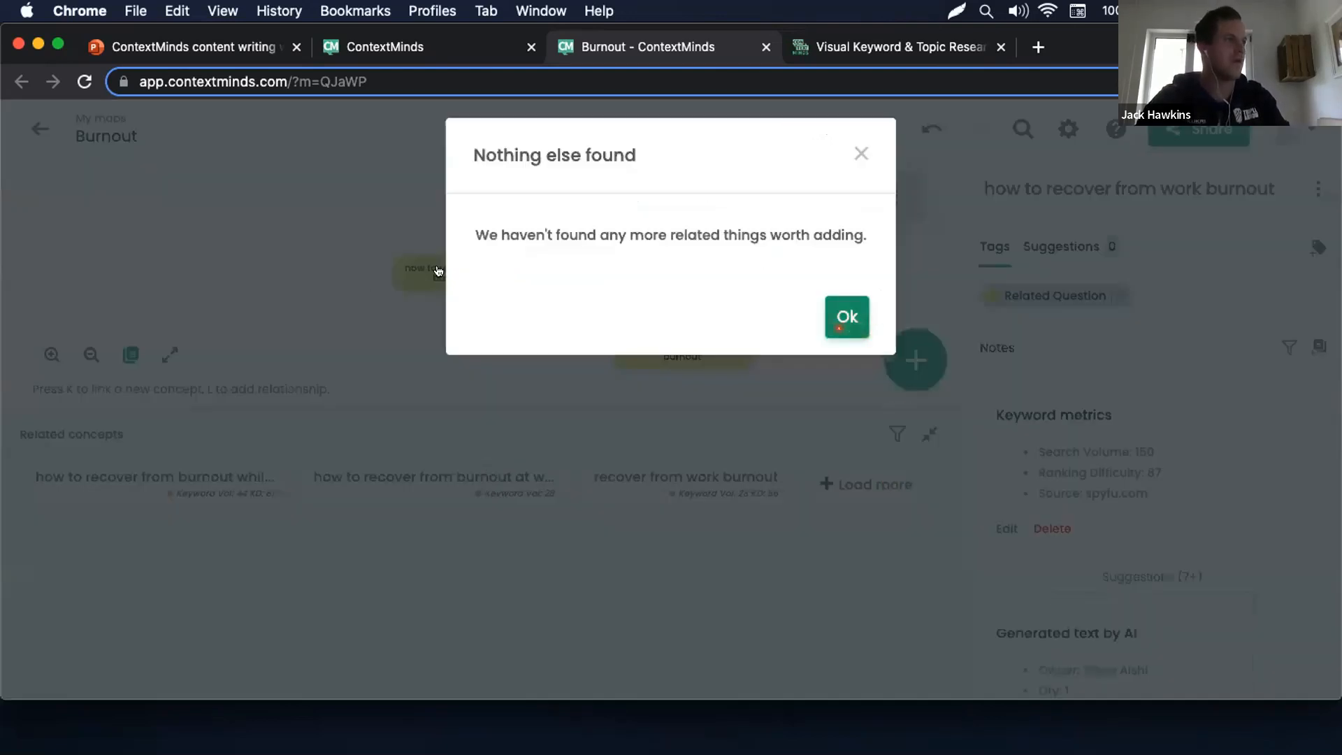
click(841, 327)
click(443, 270)
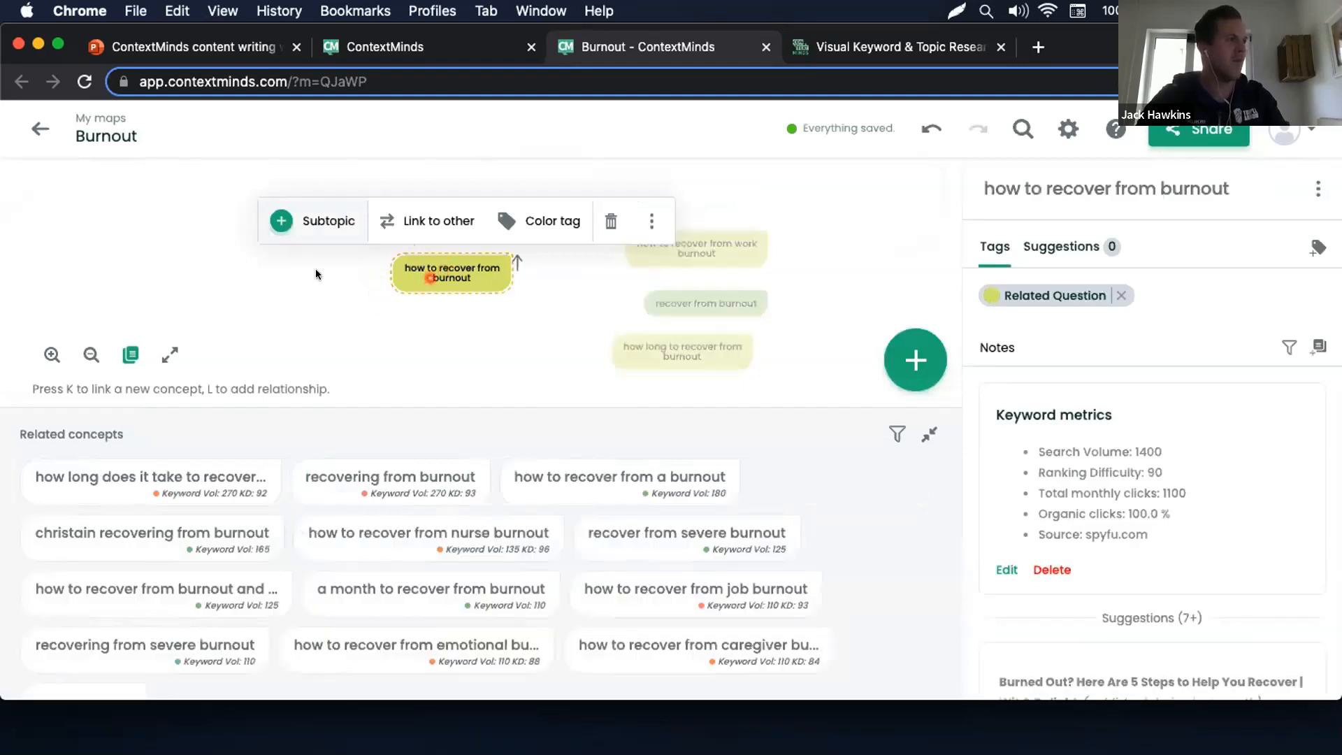
click(179, 221)
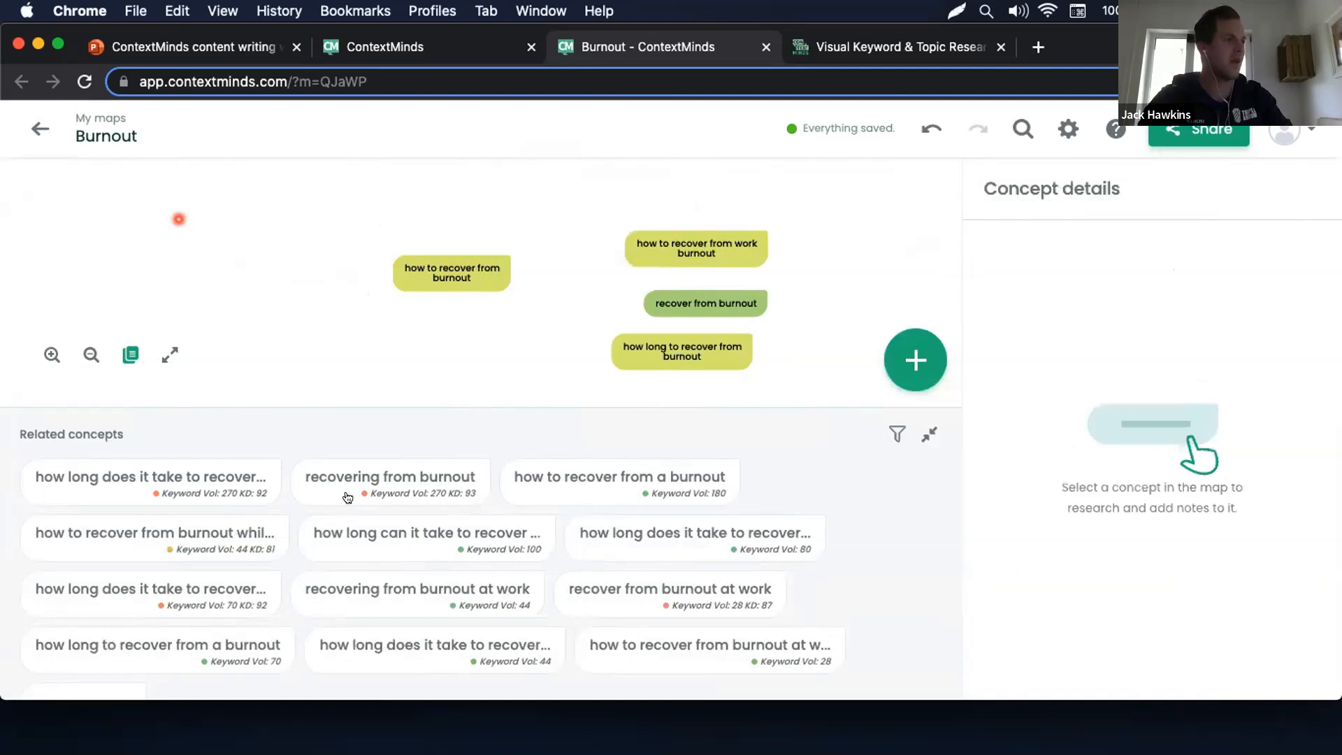
Search for a new concept named "why do people burnout" and look through the suggestions.
click(906, 359)
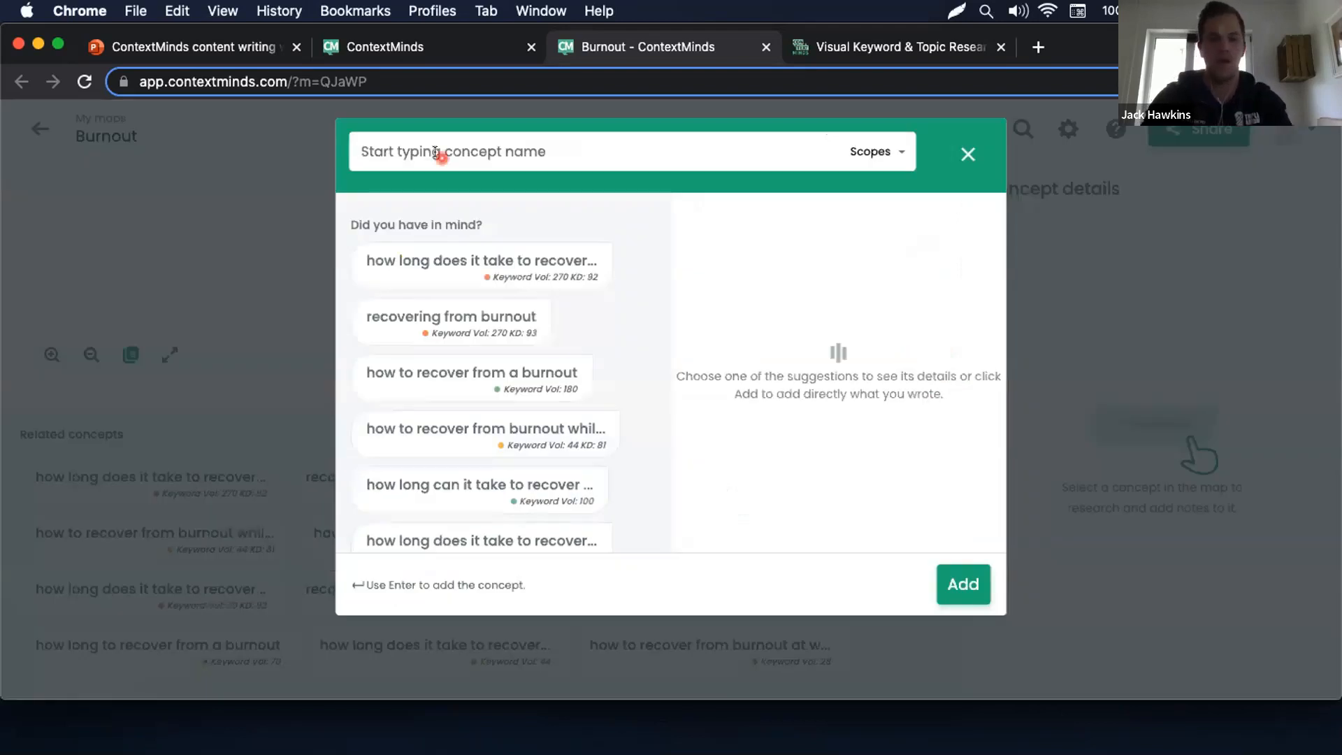
text(why do people burnout)
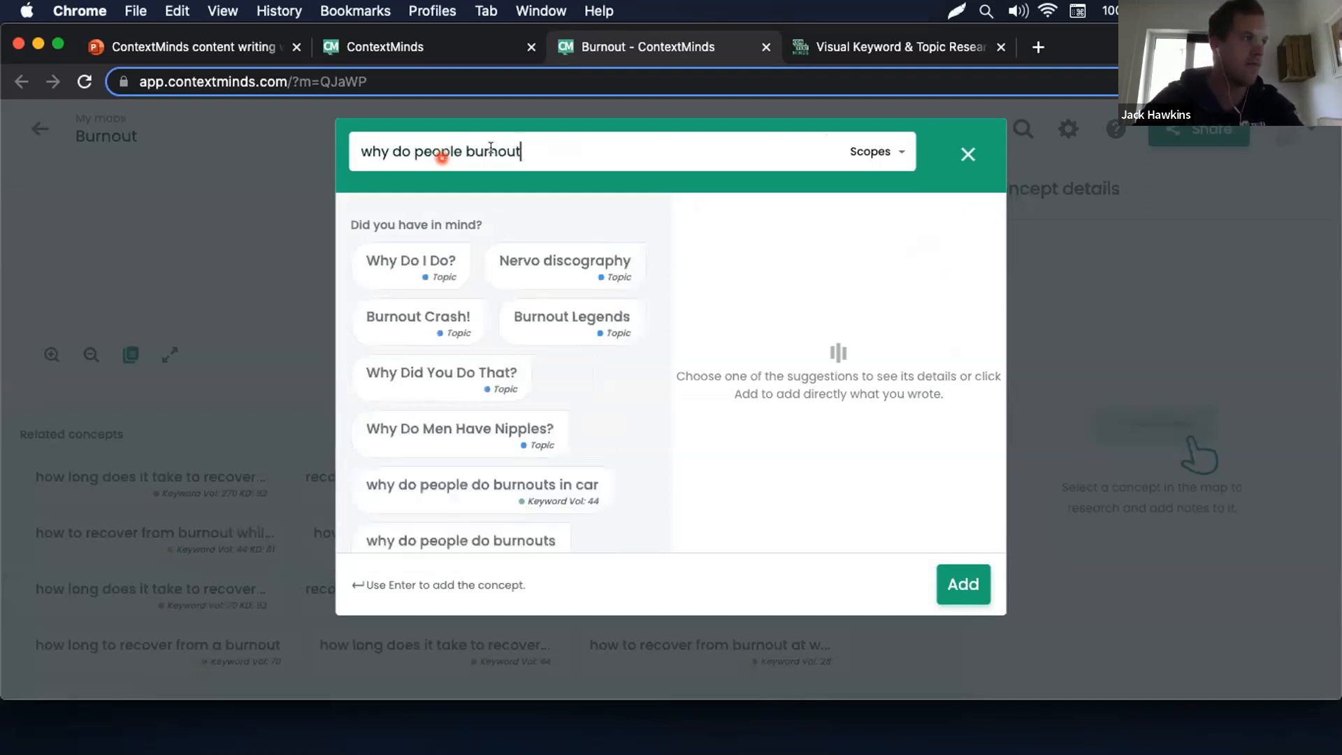
scroll(521, 390, down, 5)
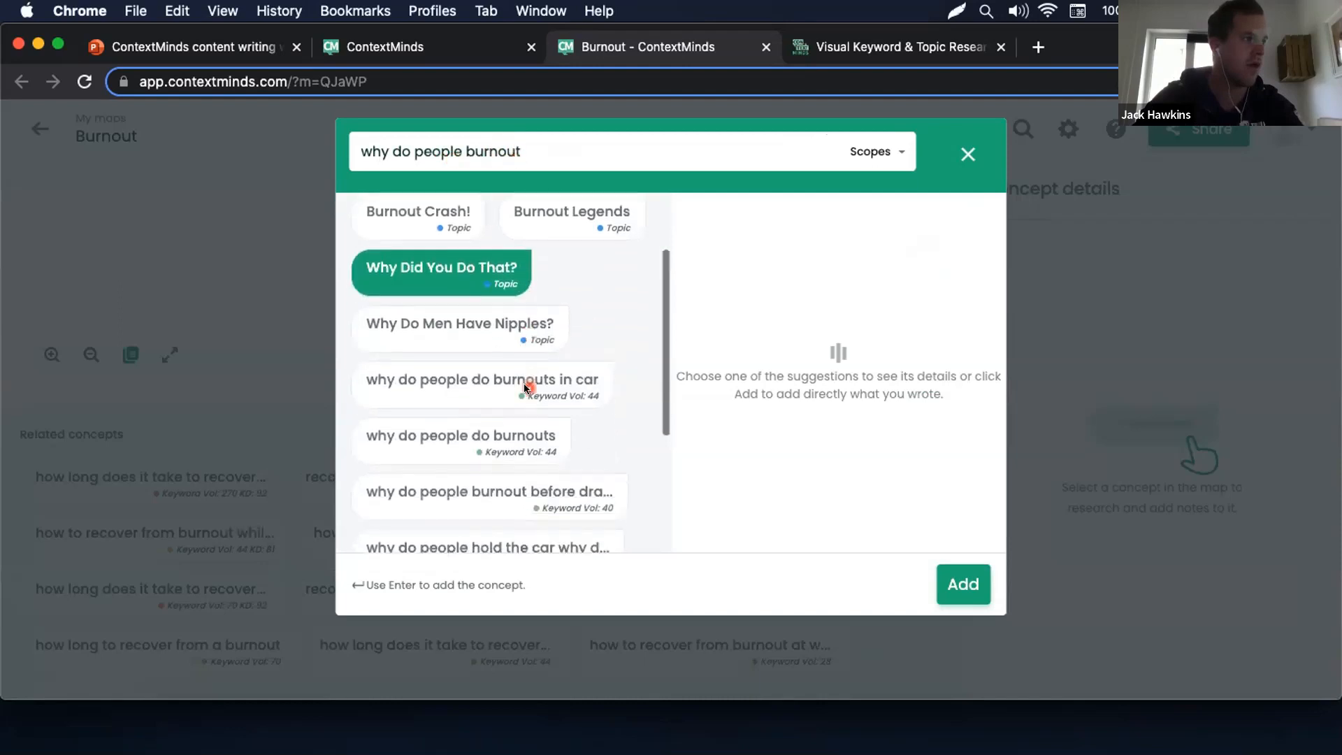
scroll(511, 240, down, 3)
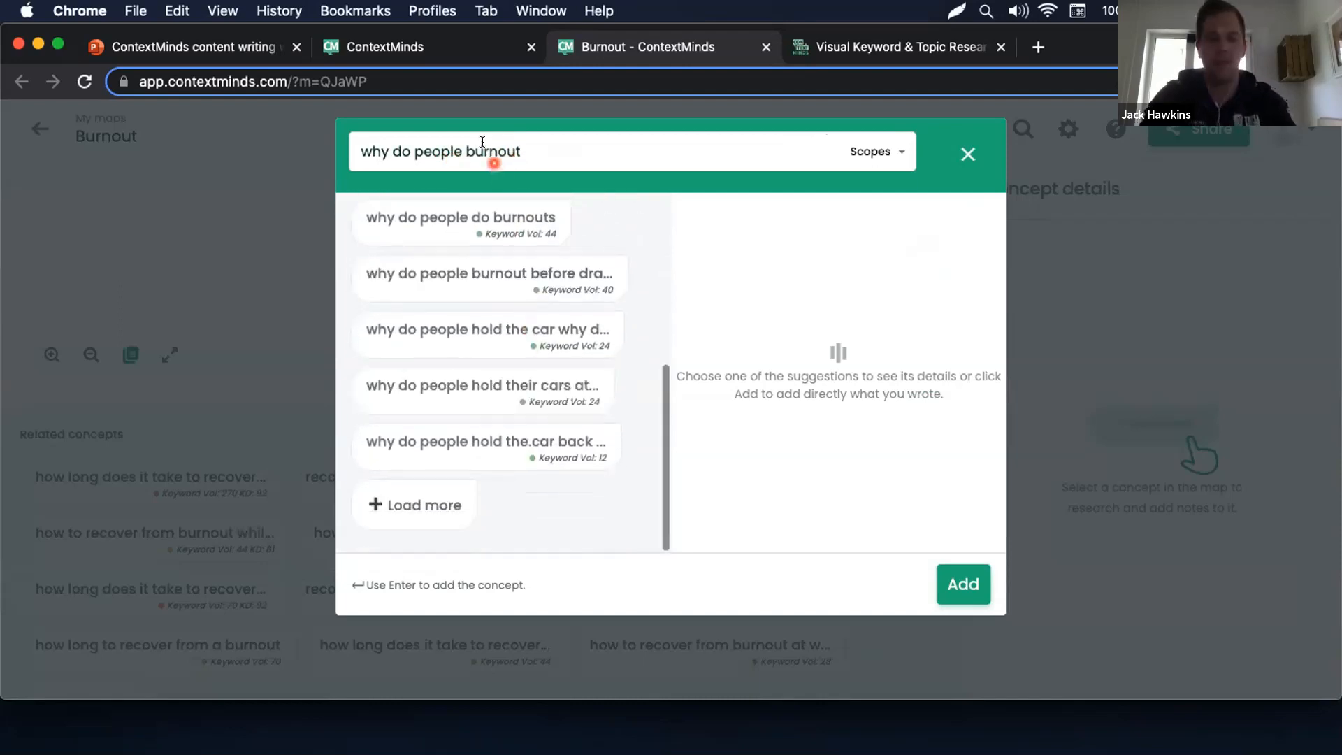
Change the concept search to "why does burnout happen" and check the suggestions.
double_click(484, 151)
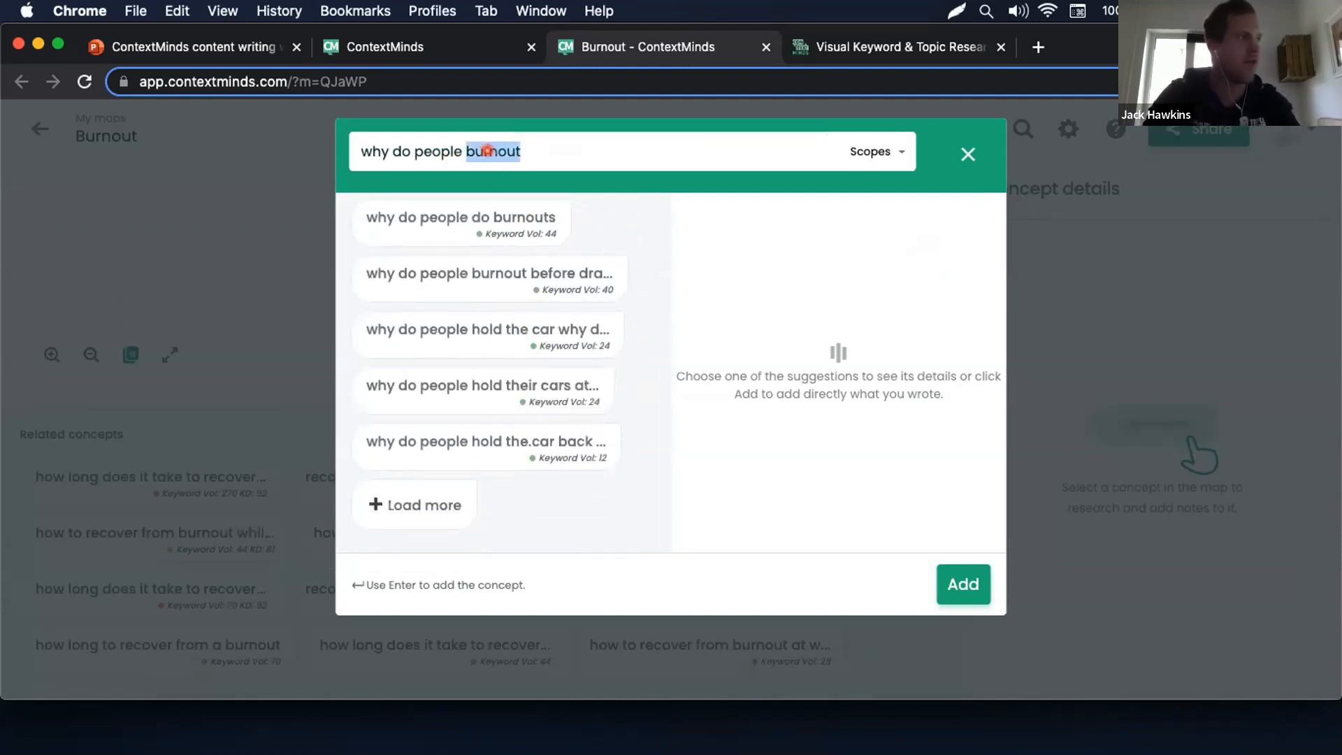
key(BackSpace)
key(BackSpace)
key(BackSpace)
key(BackSpace)
key(BackSpace)
key(BackSpace)
text(es burnout happen)
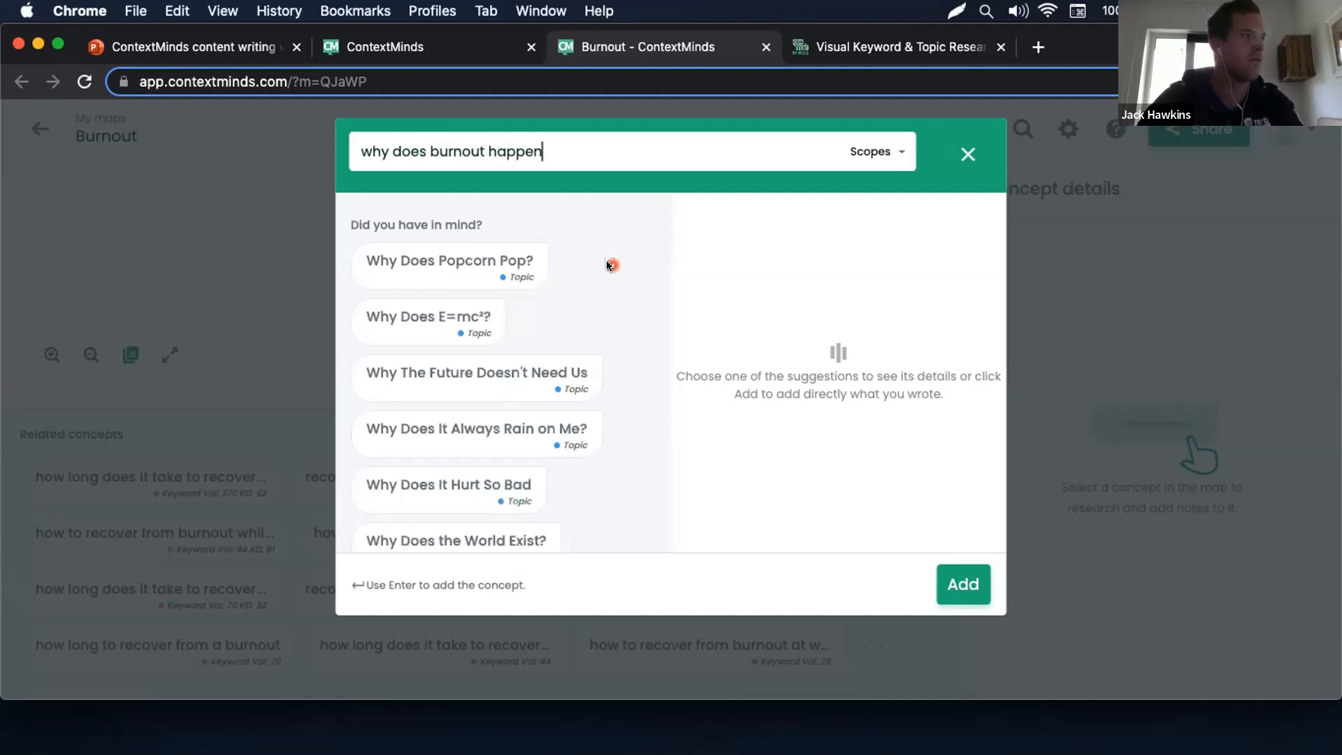
scroll(609, 264, down, 2)
scroll(609, 264, up, 2)
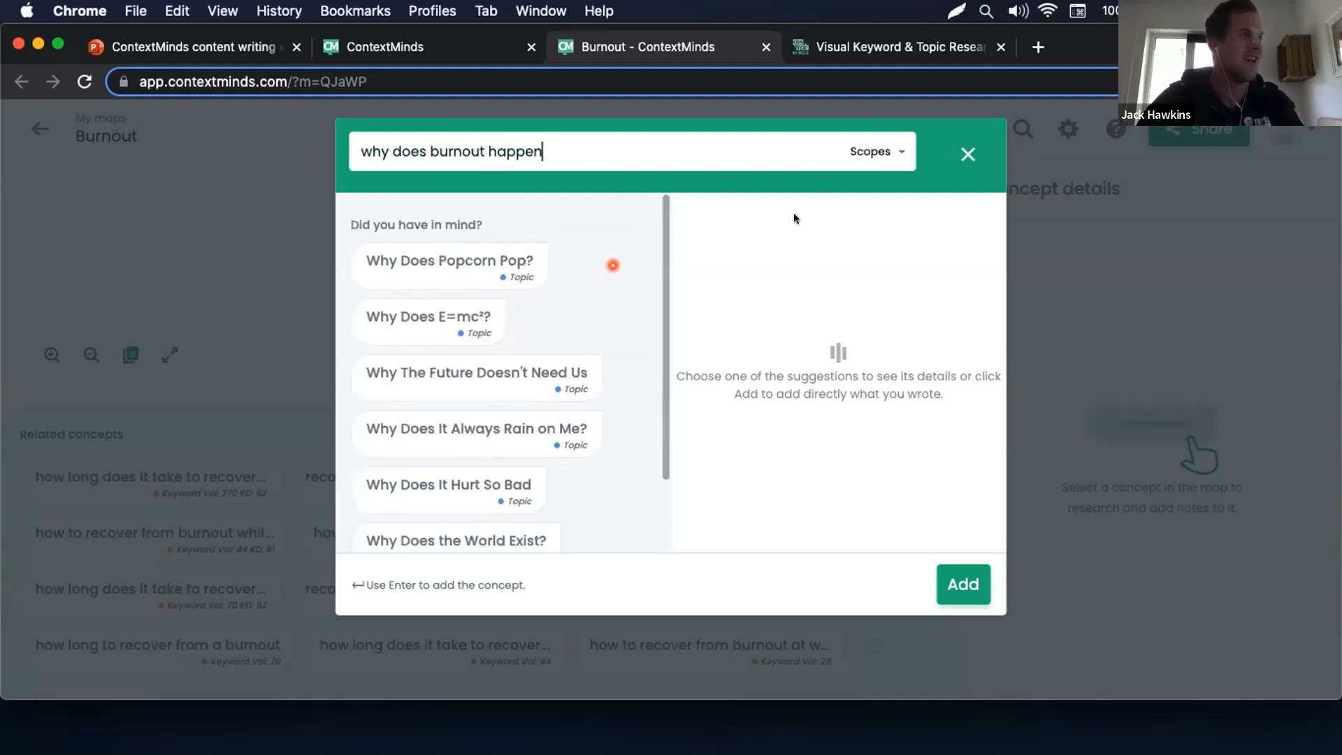
Include Community and Trending Questions in the concept search scopes.
click(864, 149)
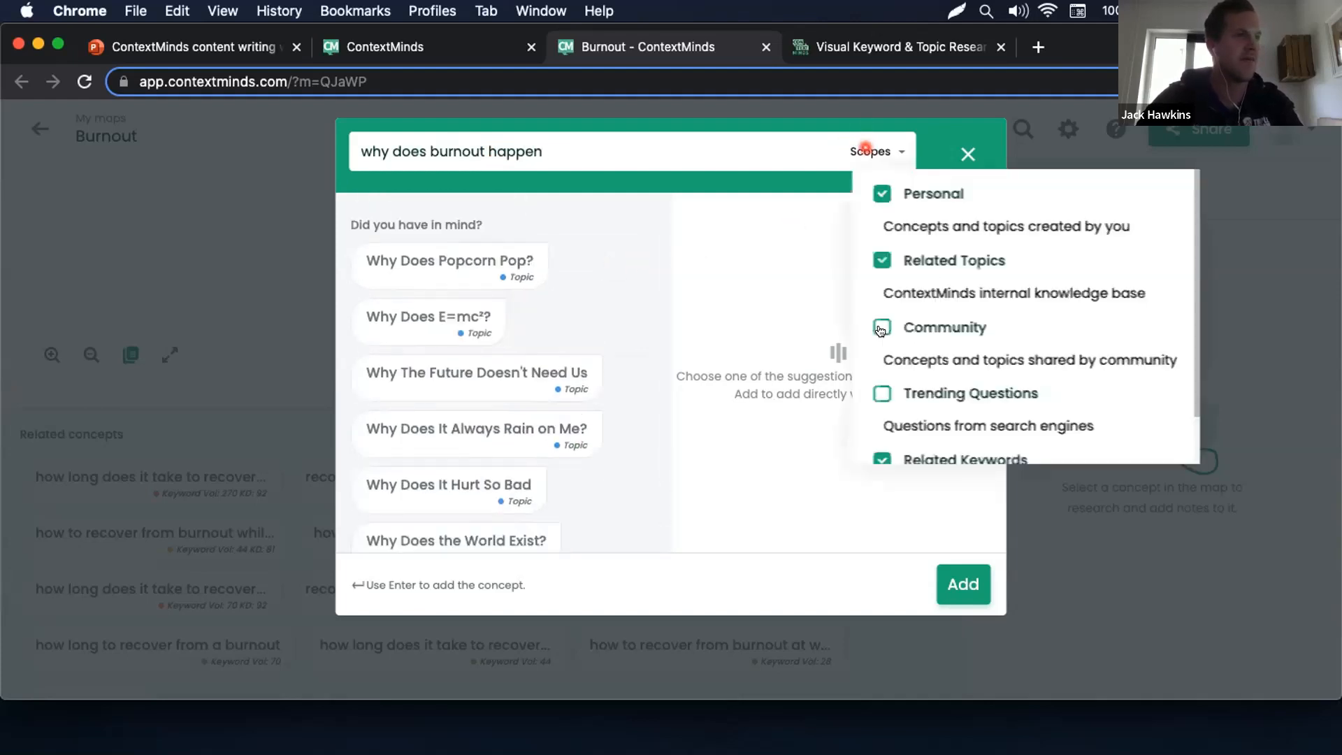
click(880, 395)
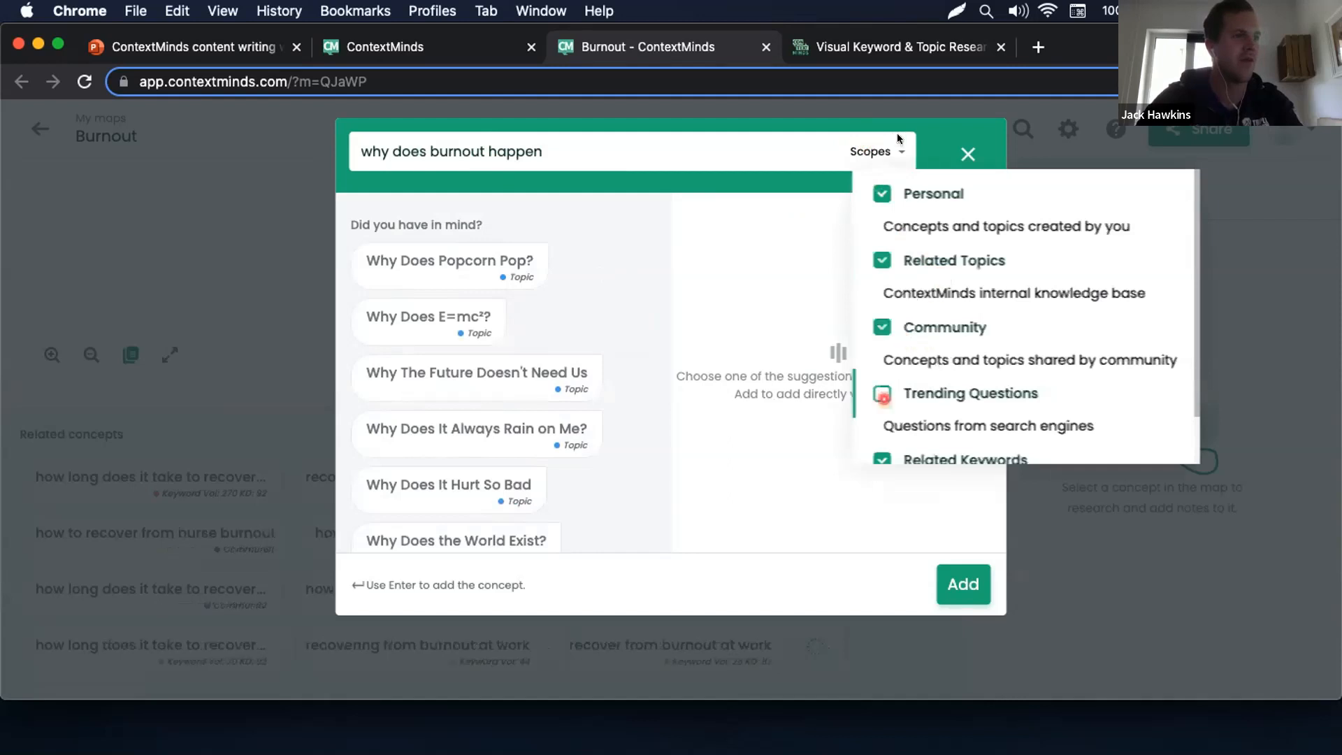
click(892, 149)
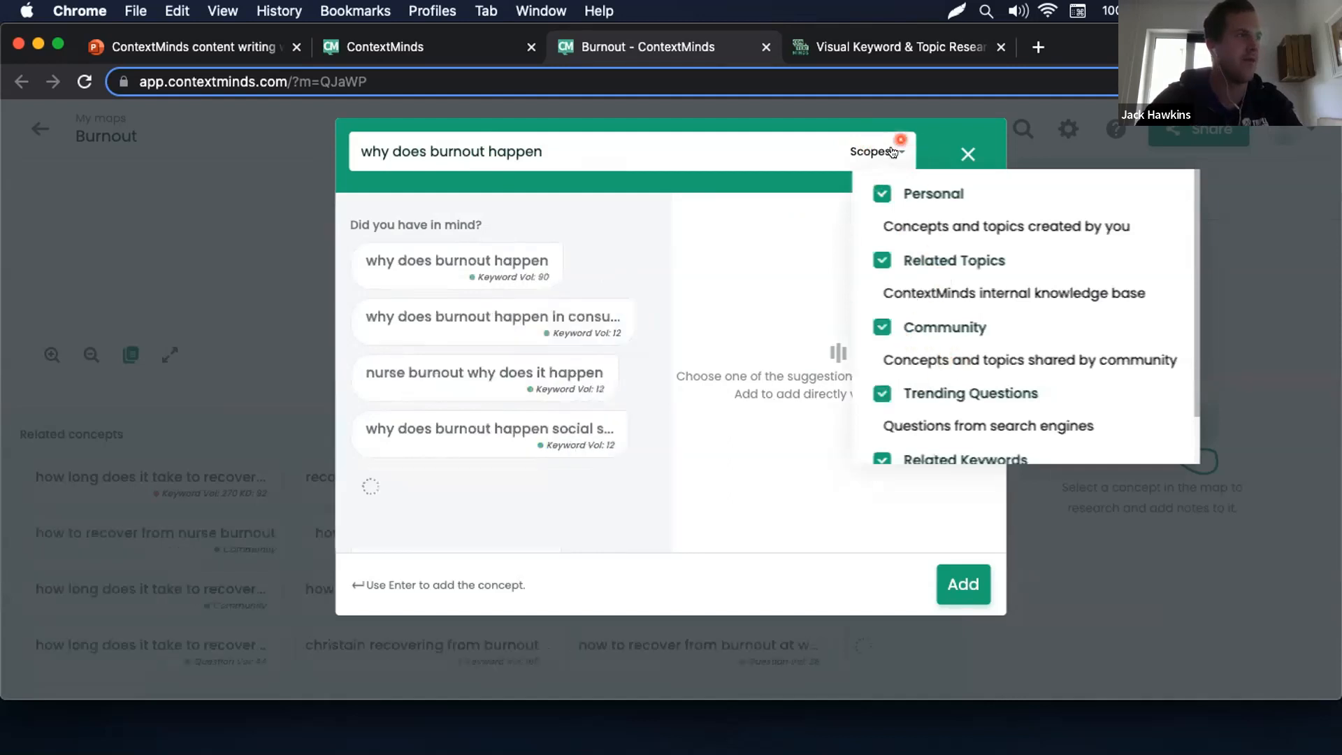
Add the suggested keyword "why does burnout happen" to the map.
click(445, 255)
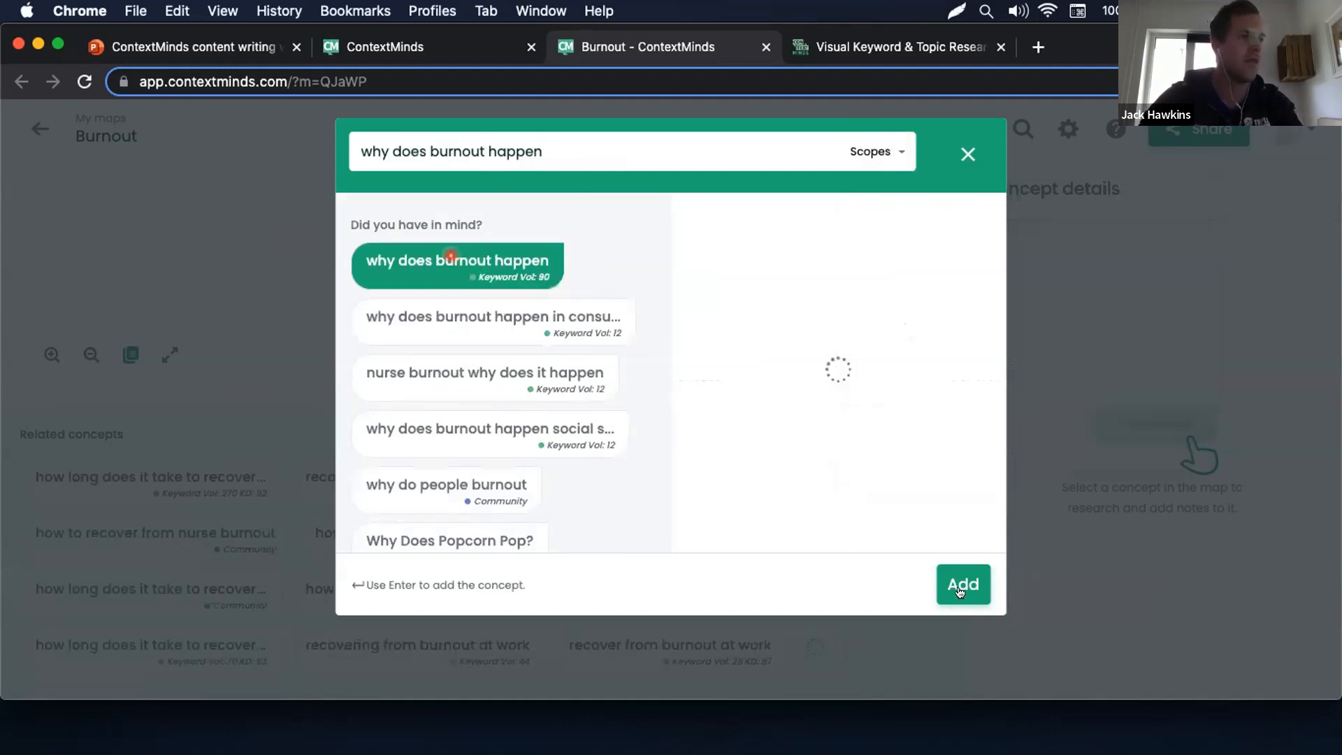
click(587, 318)
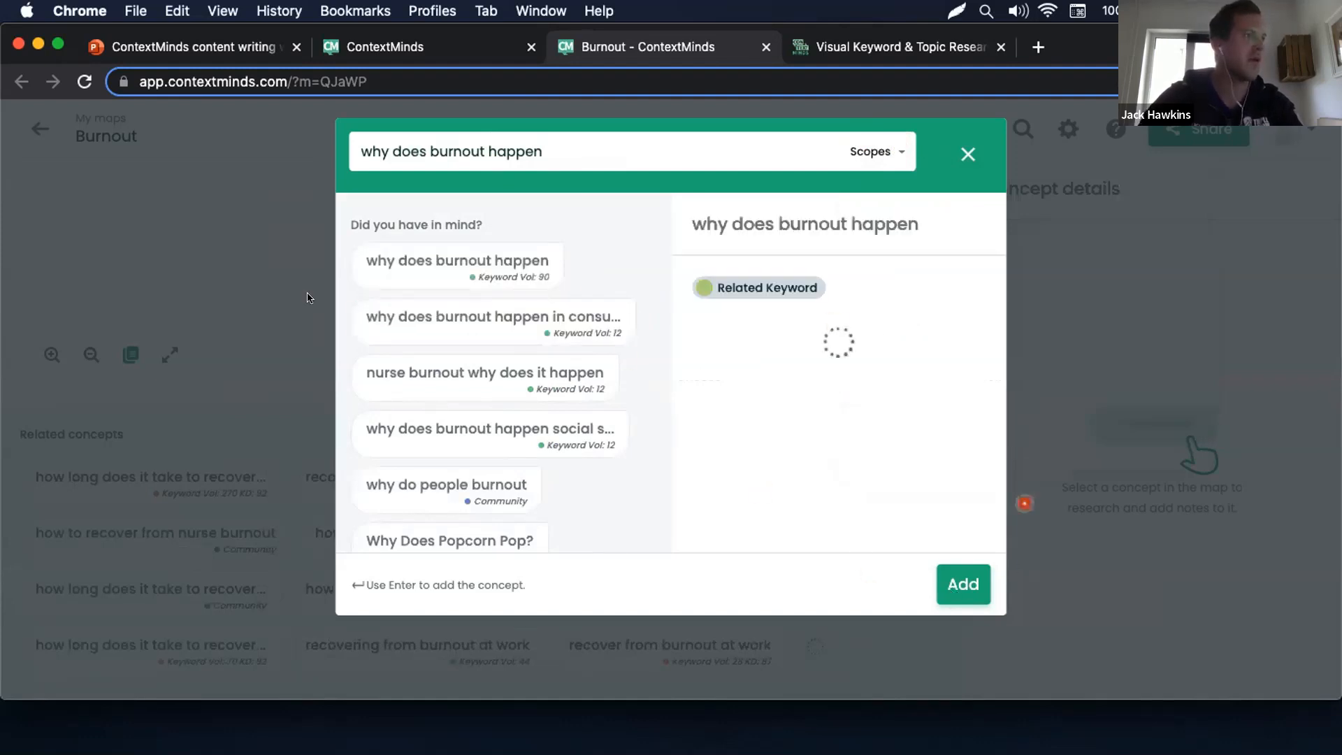
click(955, 593)
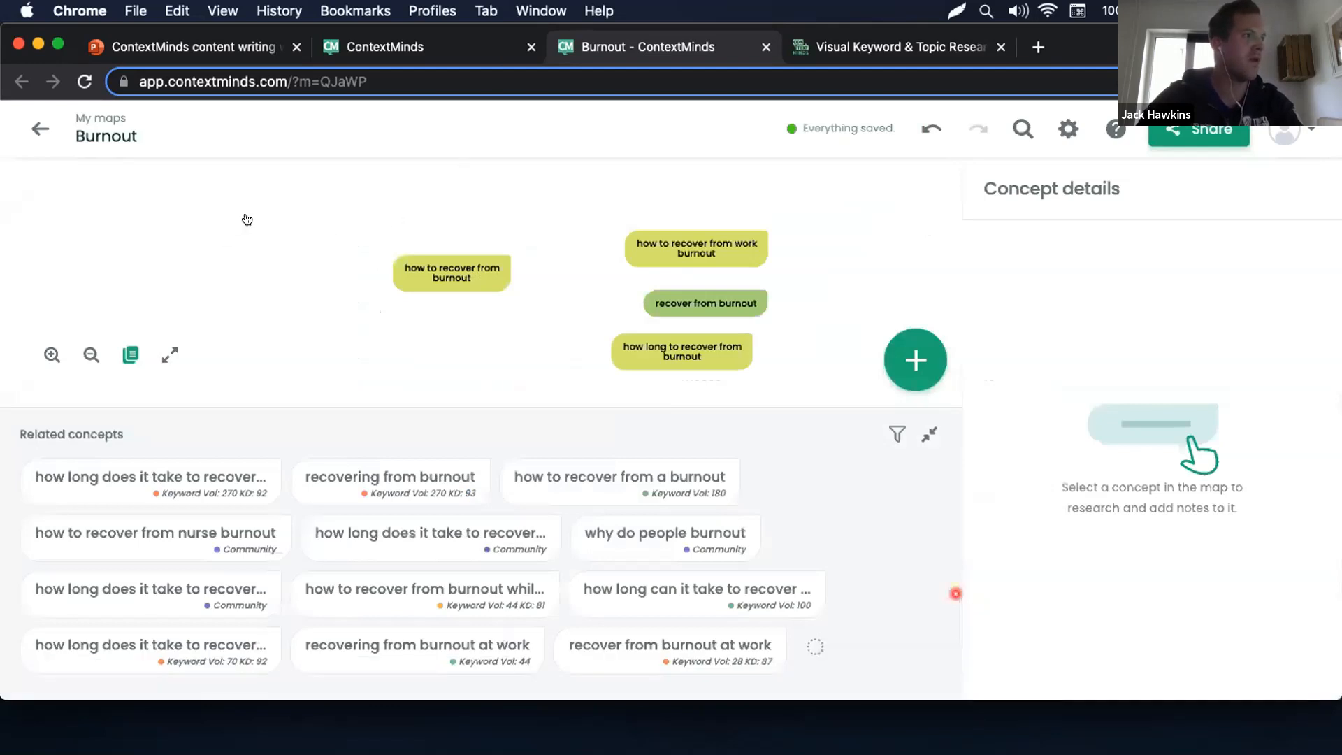
Arrange the map so "why does burnout happen" sits directly above "how to recover from burnout".
click(271, 234)
drag(272, 233, 292, 203)
drag(478, 277, 403, 298)
drag(324, 200, 404, 183)
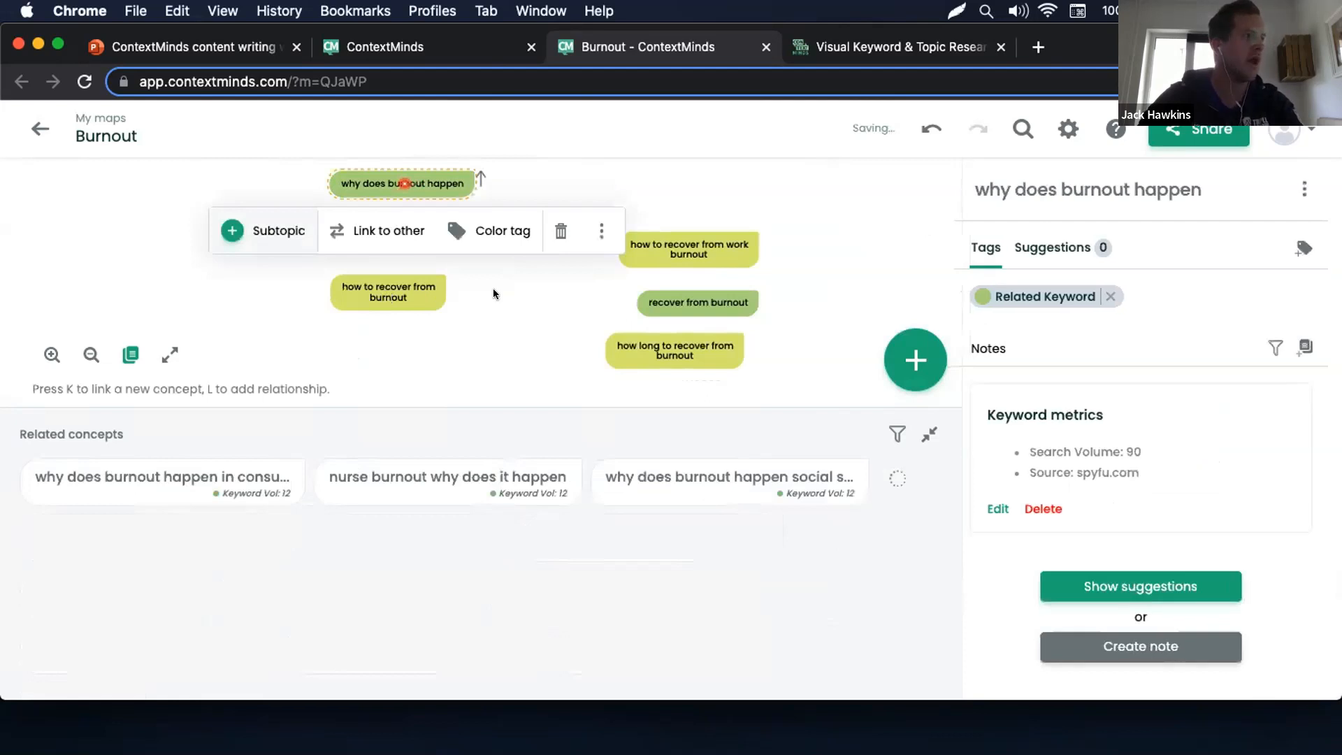
Link "why does burnout happen" to "how to recover from burnout" with an unnamed relation, and nest "how long to recover from burnout" inside the latter.
key(l)
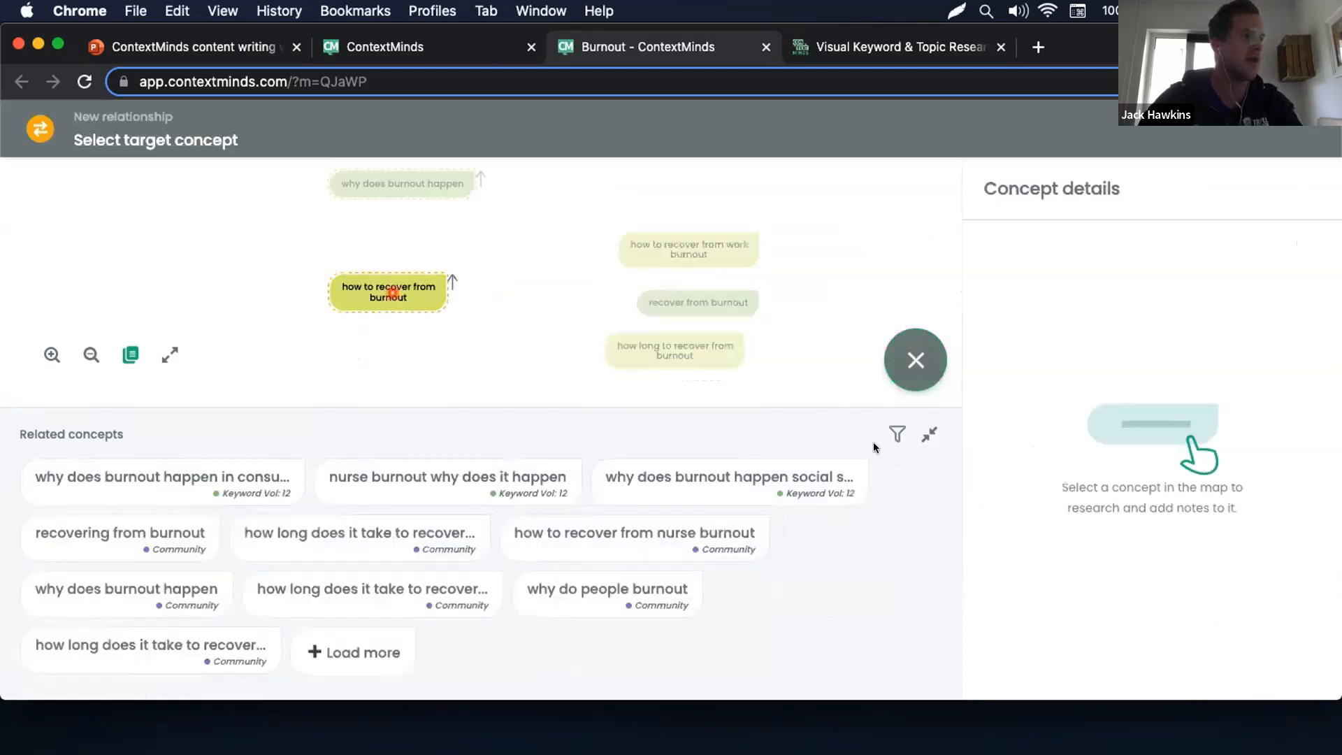
click(388, 292)
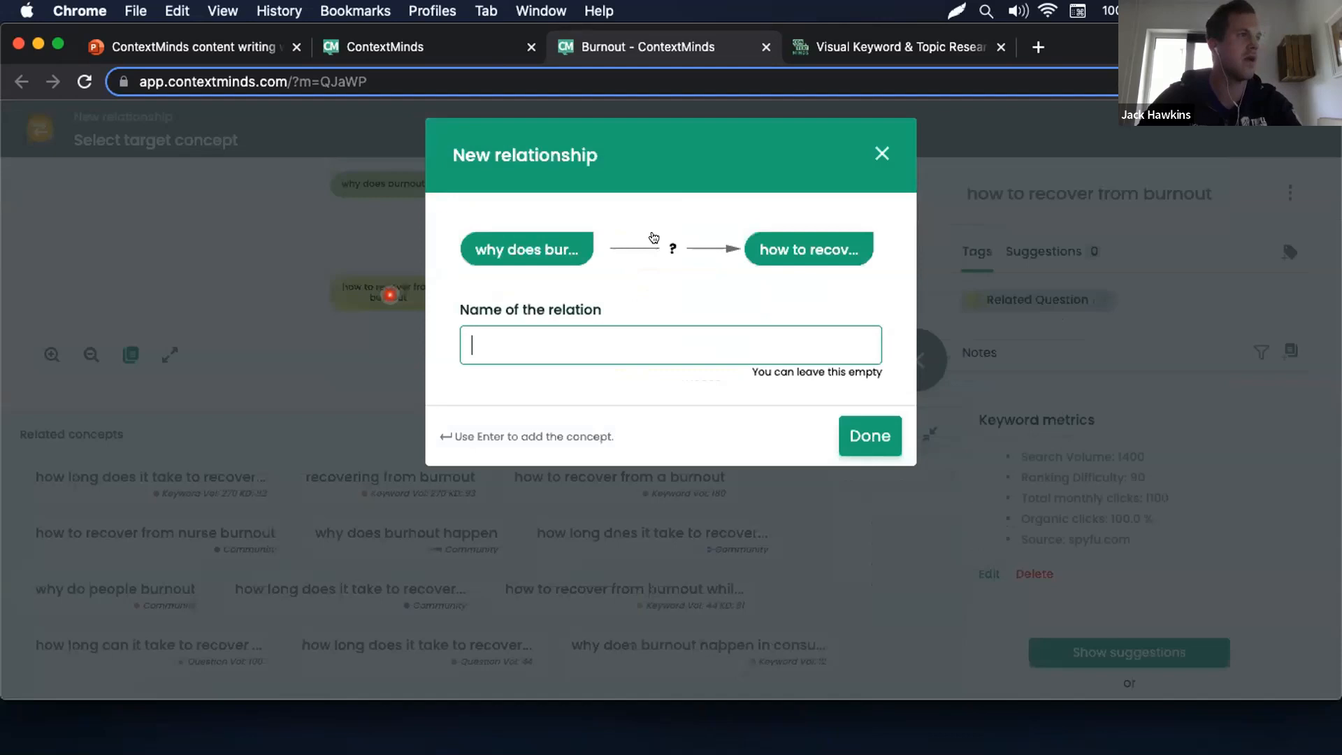
key(Return)
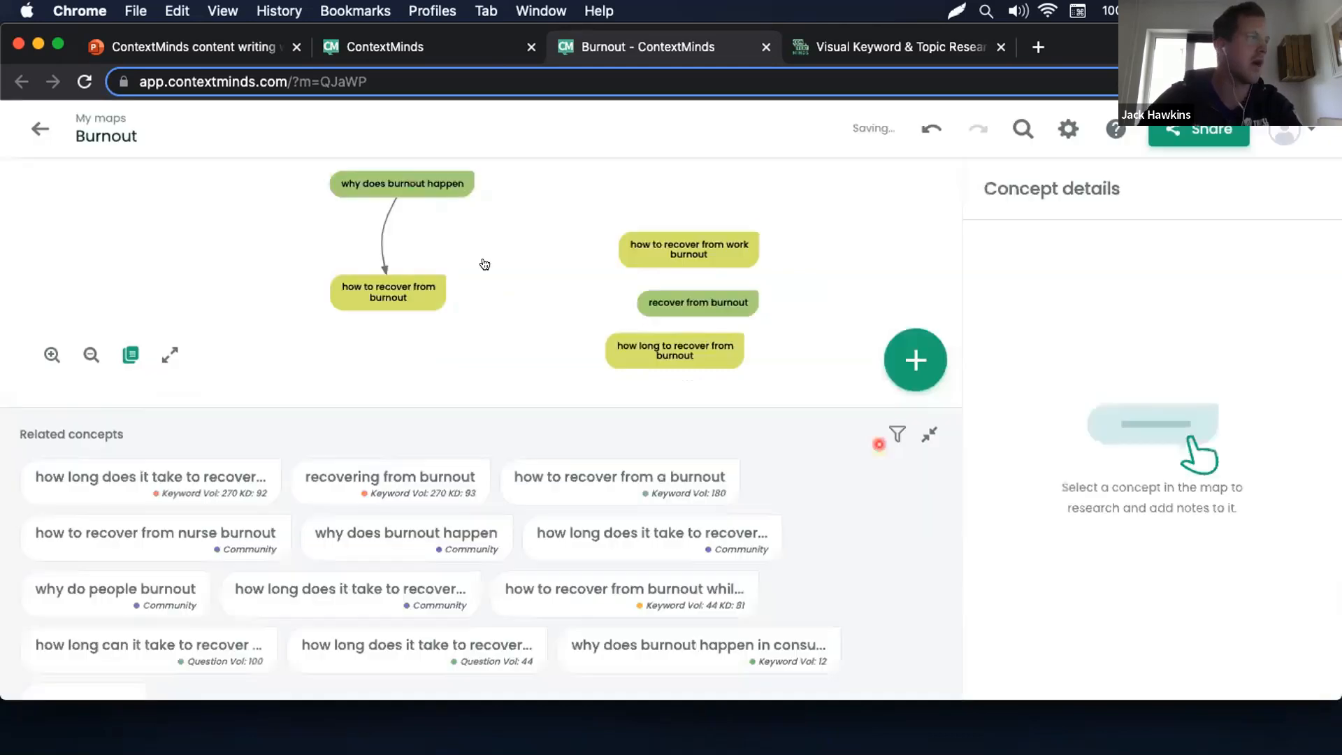
click(476, 309)
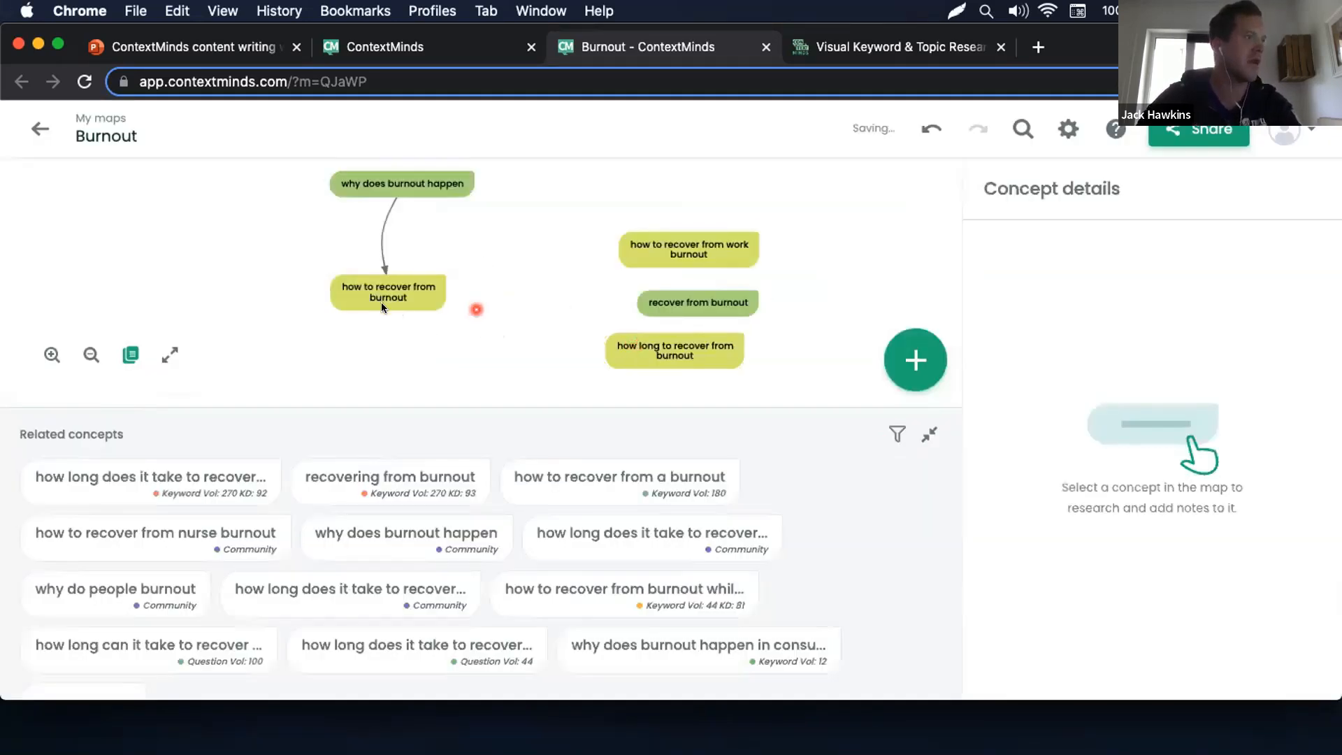
drag(660, 352, 386, 307)
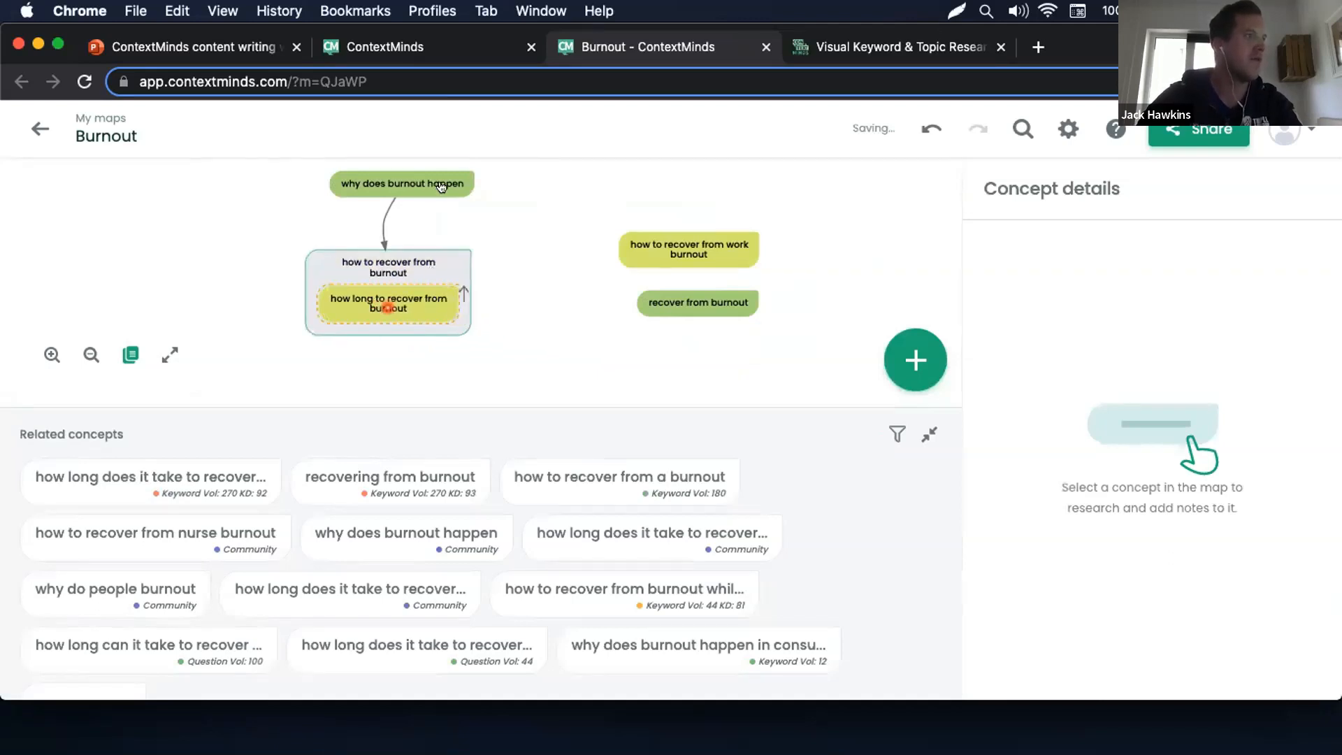
Review the related concepts for "why does burnout happen" and request more of them.
click(440, 185)
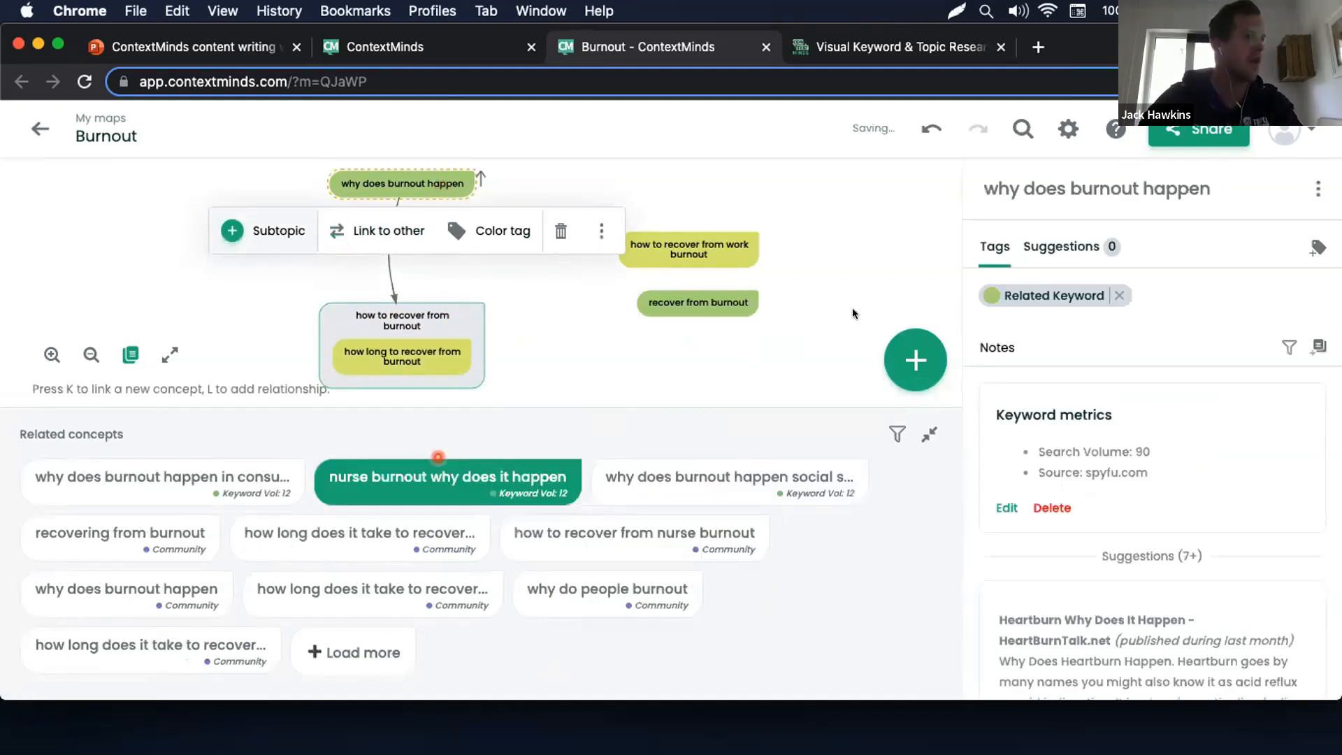
click(382, 658)
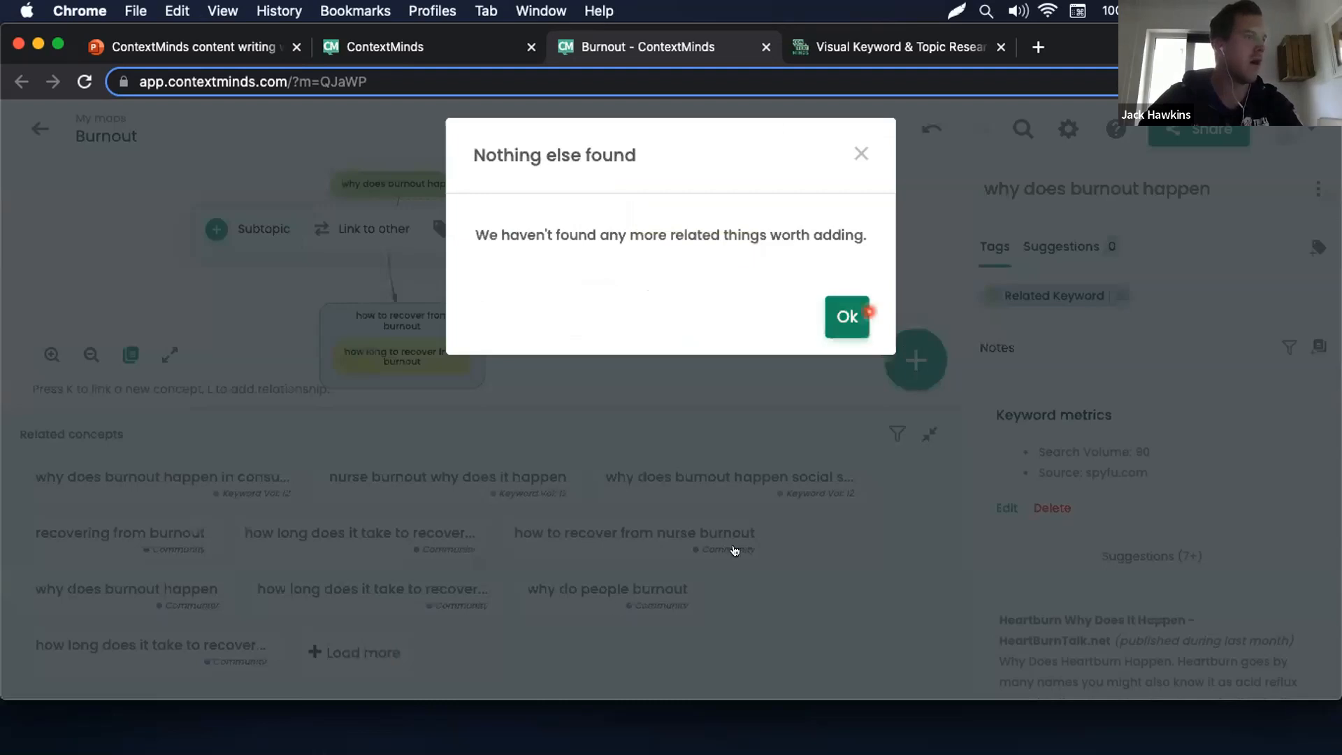
click(867, 312)
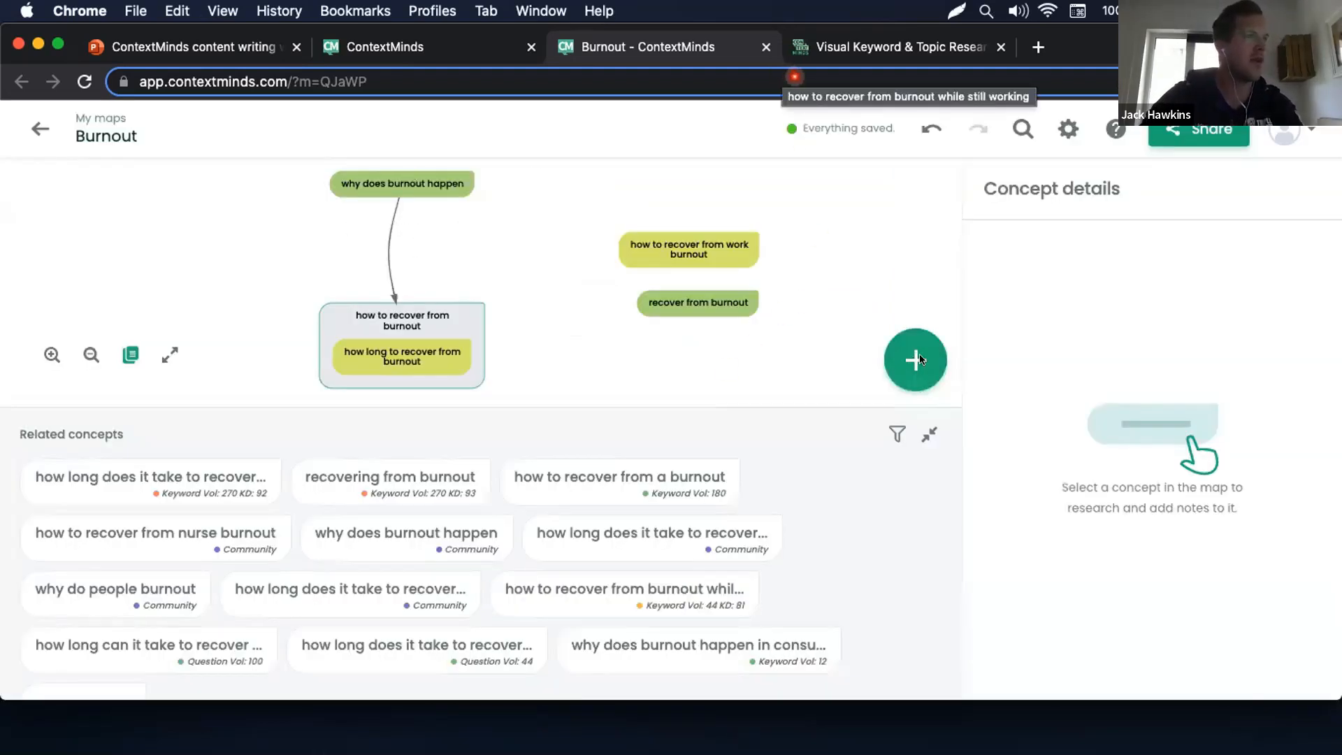
Add a new concept named "stress" inside "why does burnout happen".
click(408, 183)
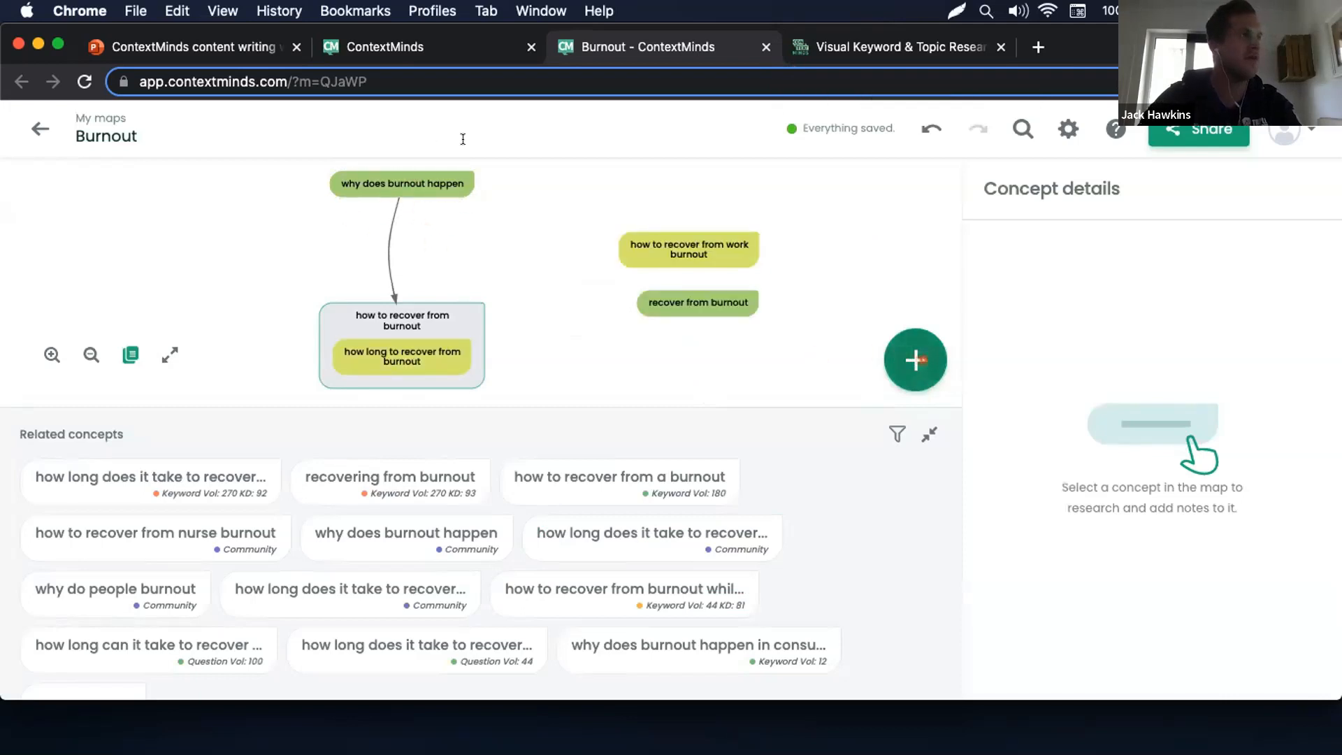
click(917, 359)
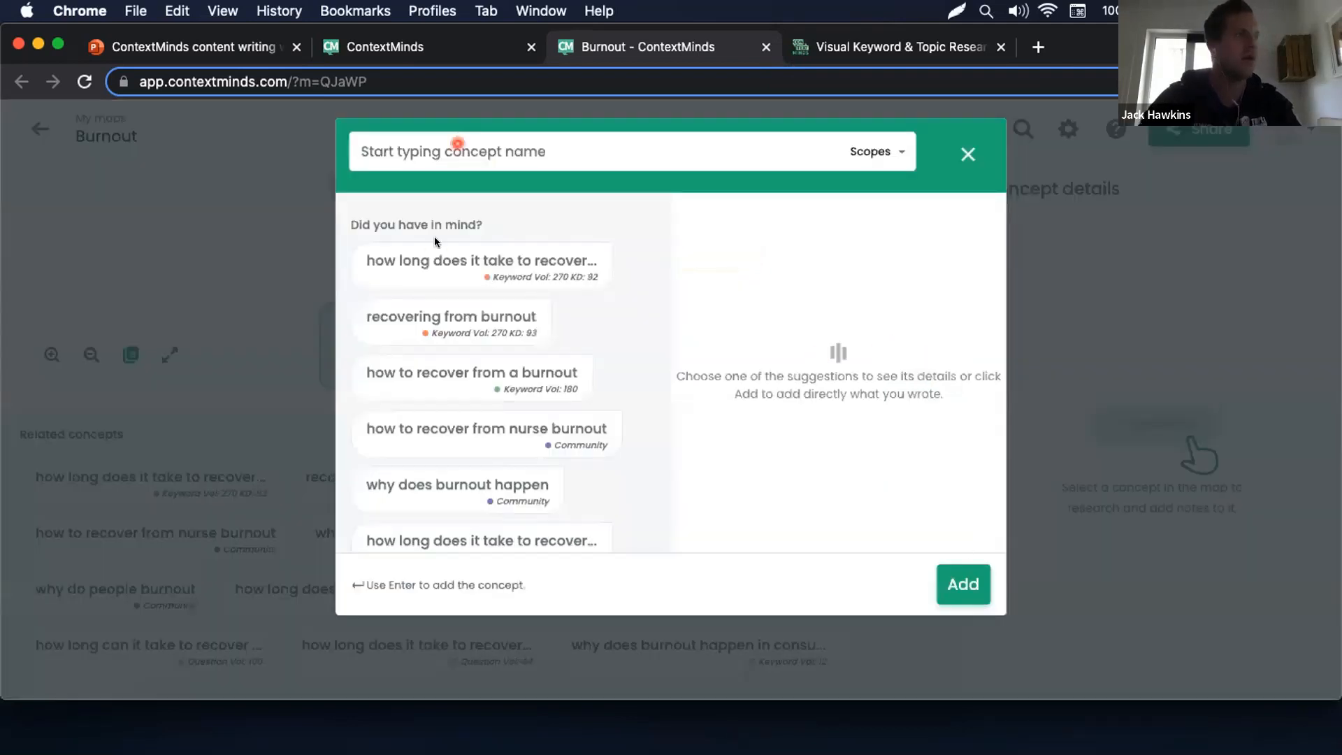
text(stress)
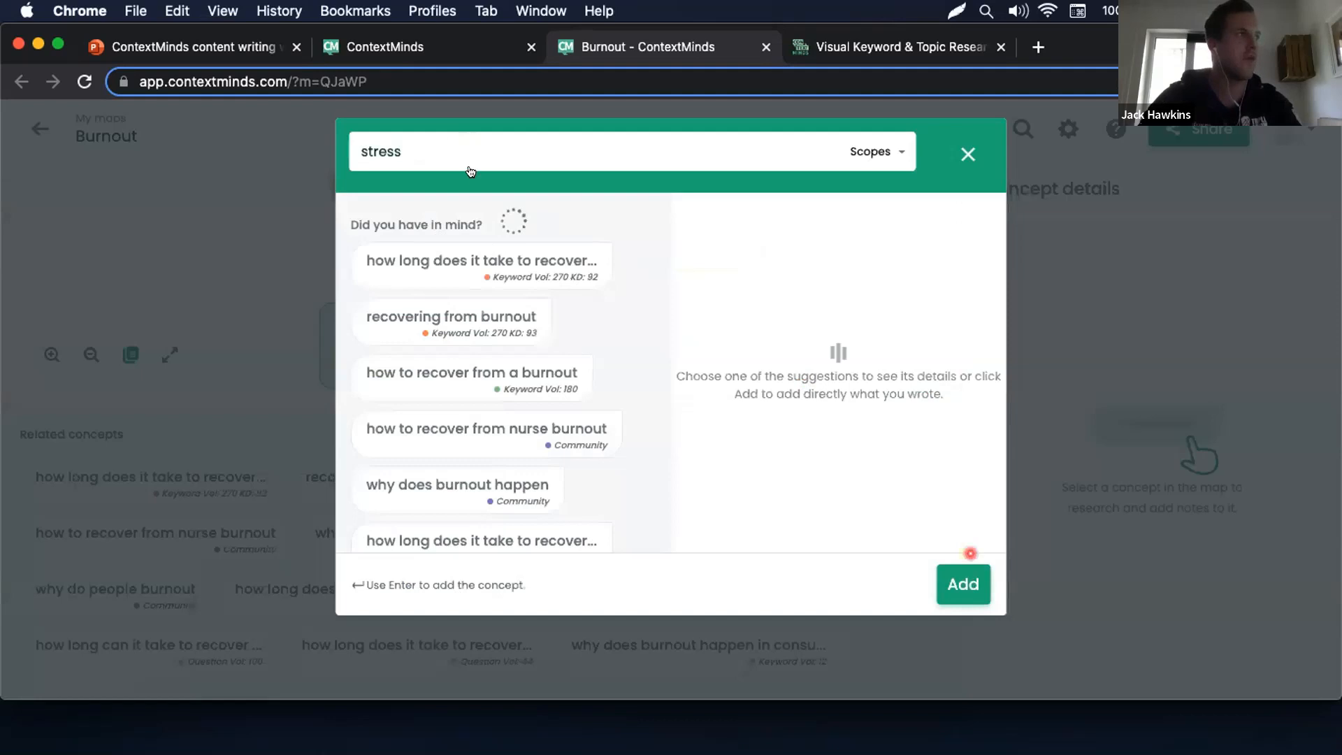
click(975, 585)
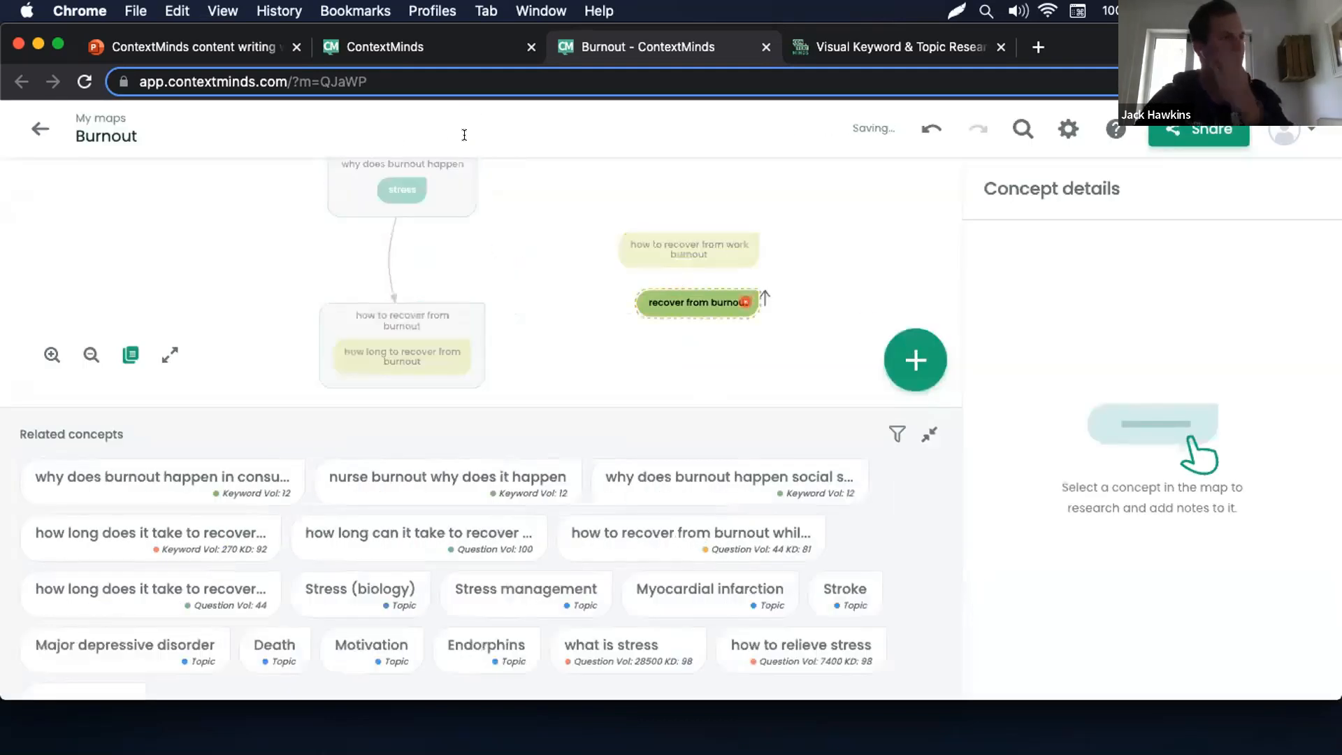
Add the suggested keyword "overworked" inside "why does burnout happen", alongside "stress".
click(912, 357)
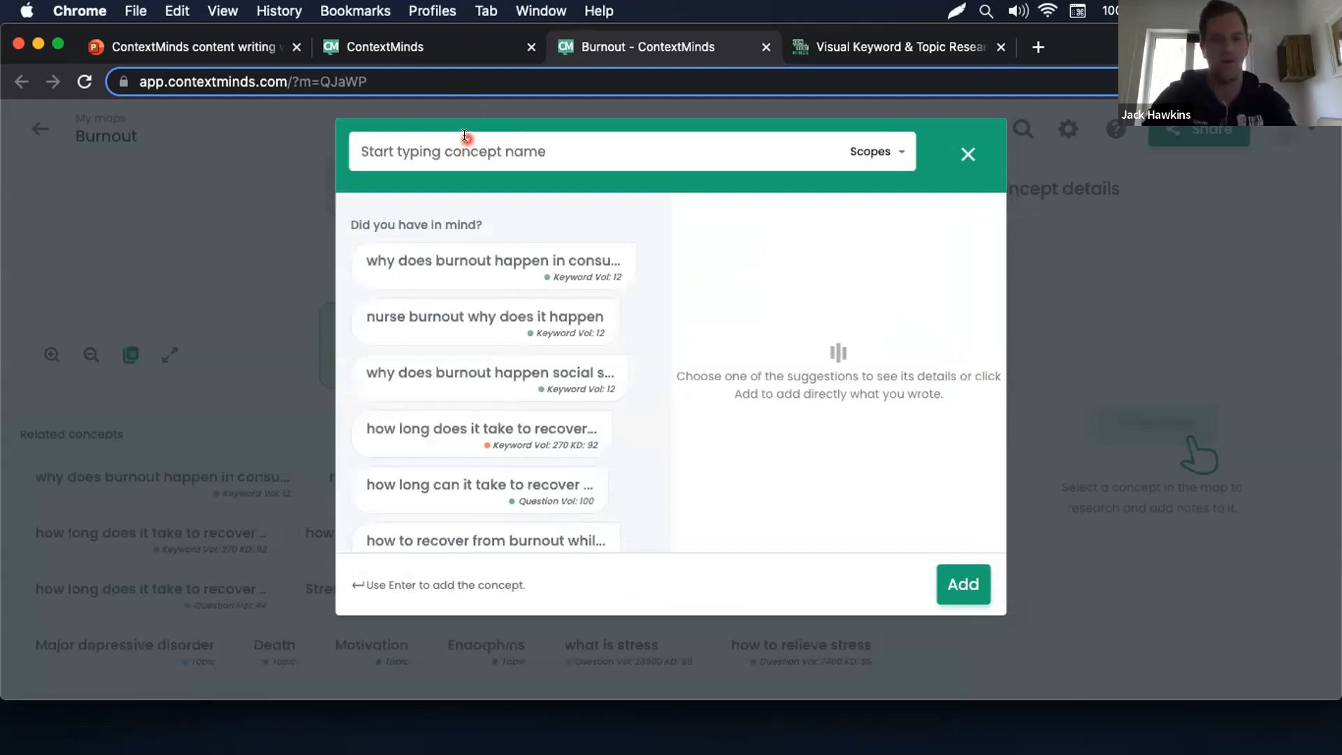
text(overworked)
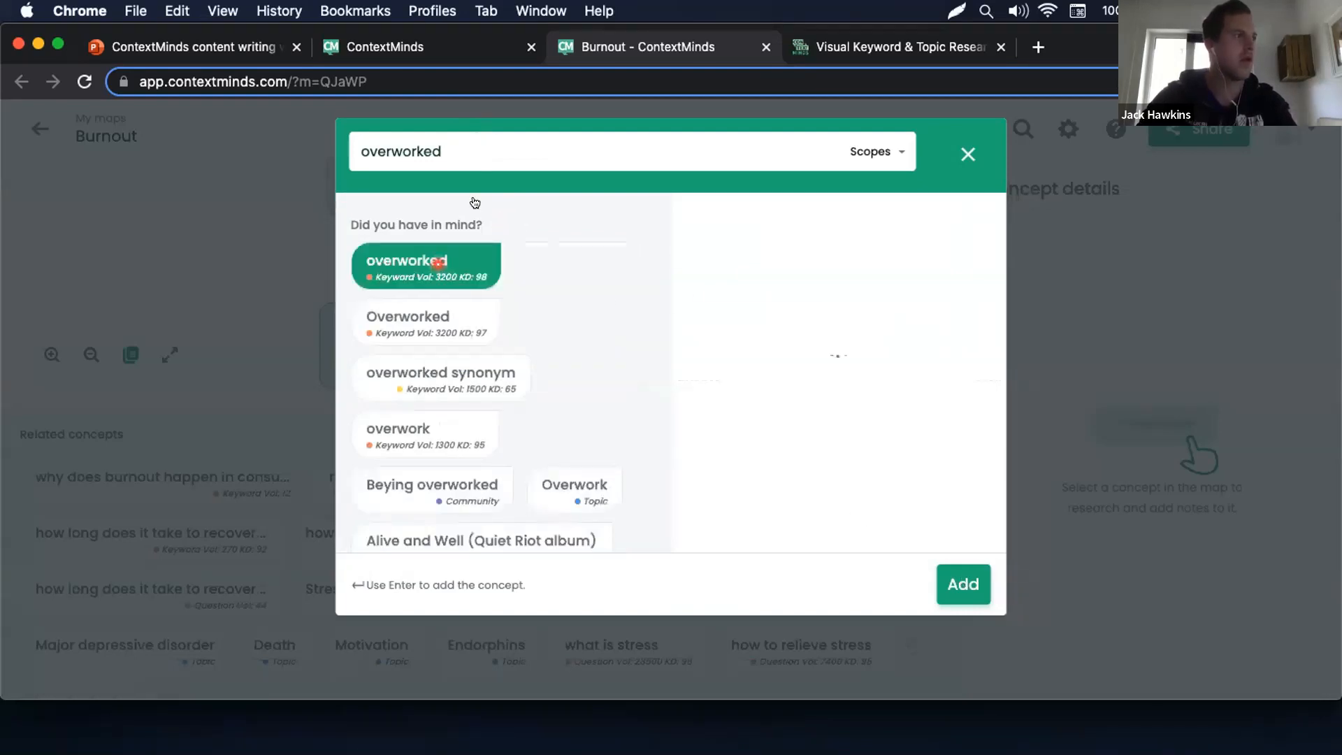
click(963, 583)
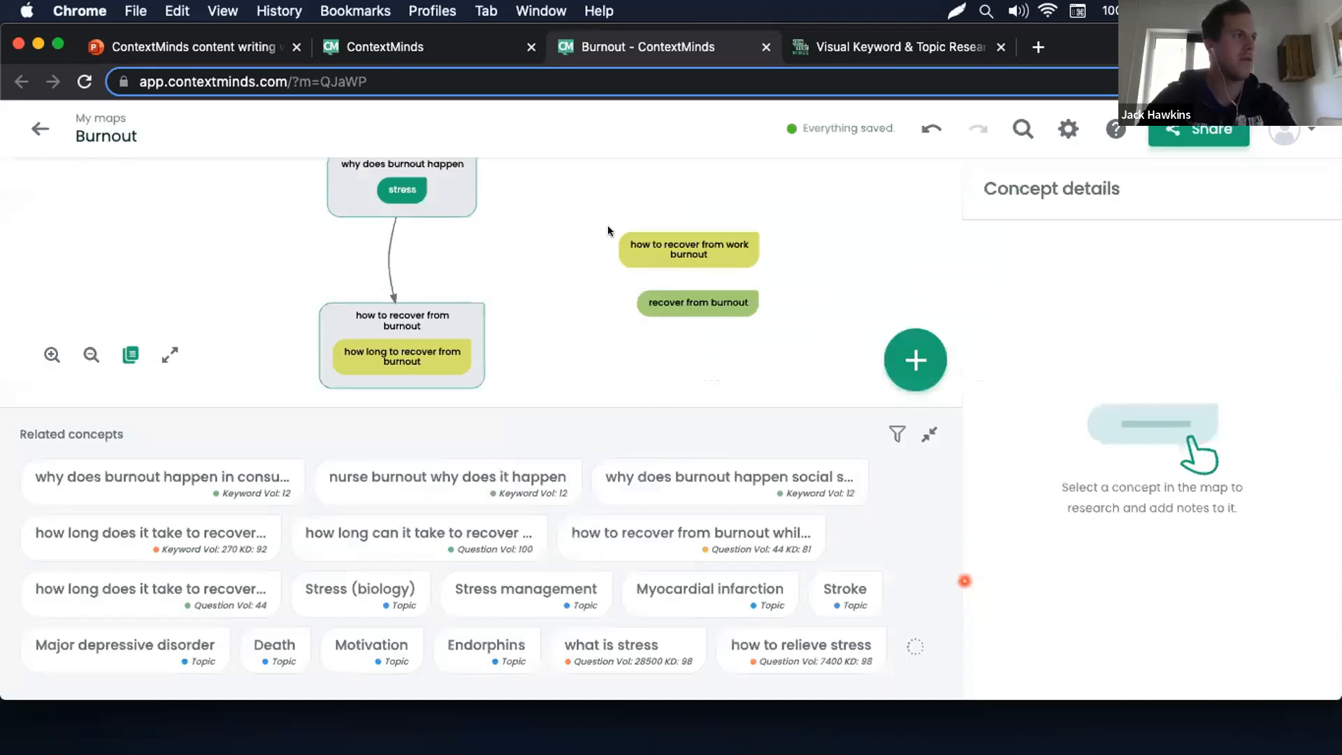
Place the related question "how to relieve stress" on the map beside the "how to recover from burnout" group.
scroll(614, 231, down, 2)
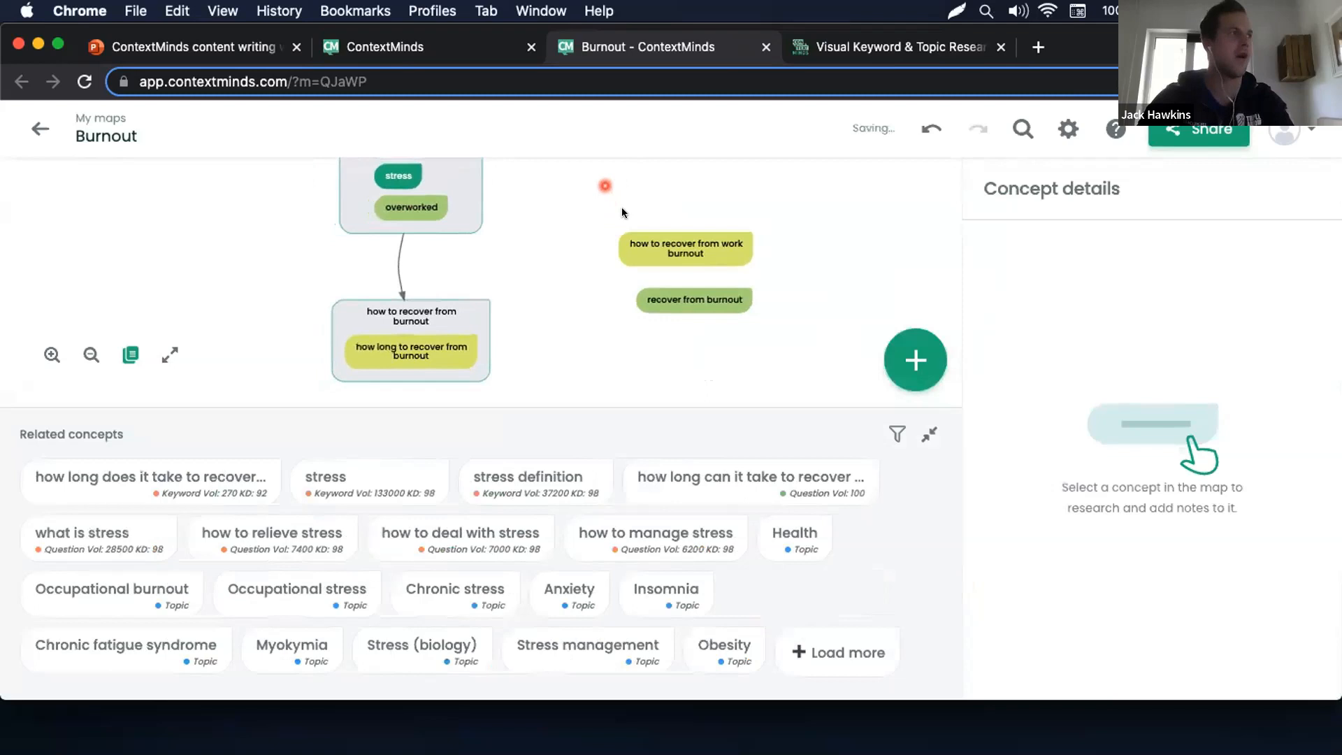
scroll(619, 215, up, 3)
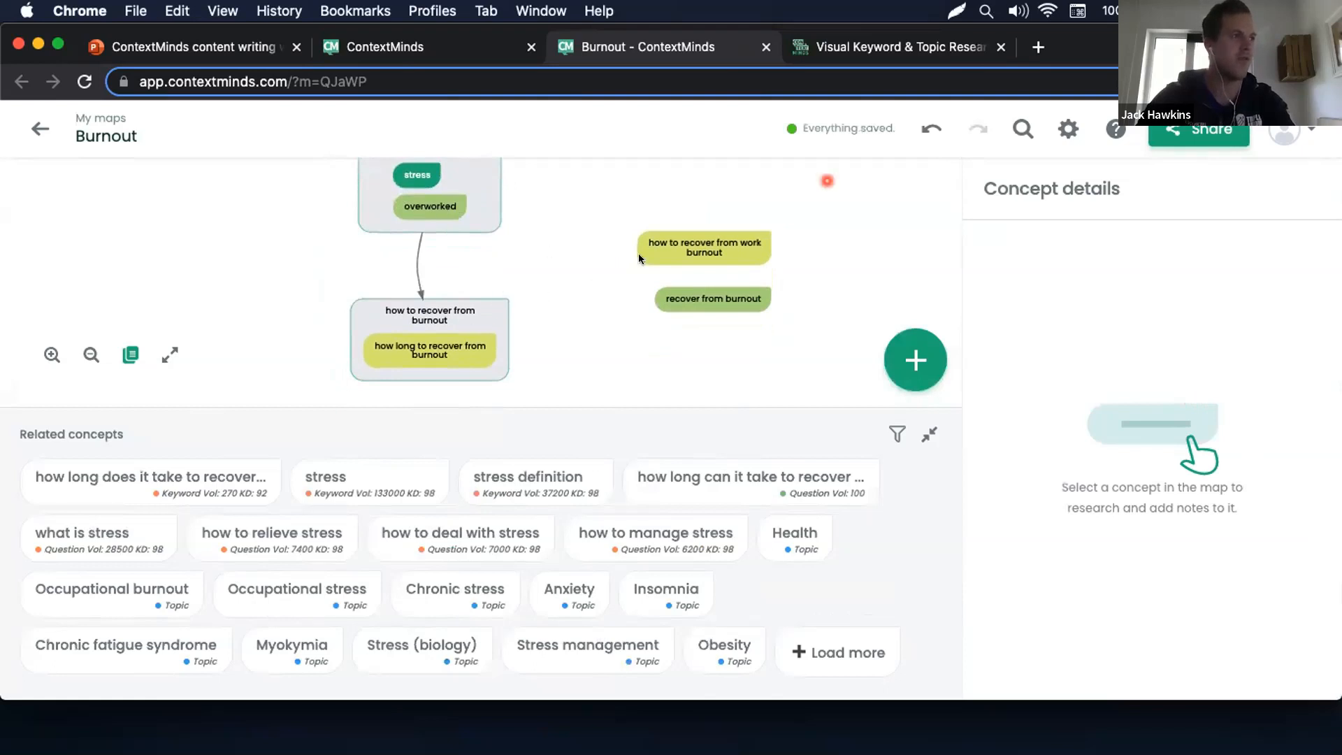
double_click(84, 355)
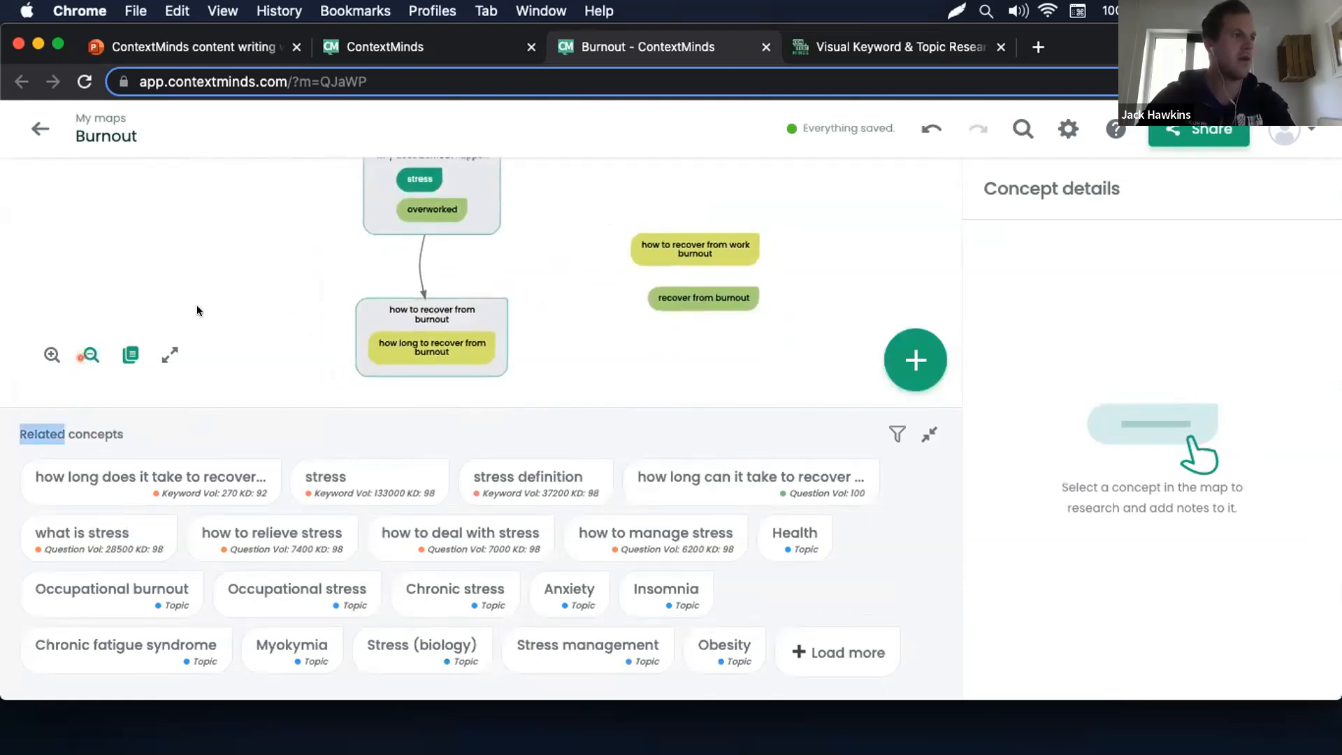
click(42, 357)
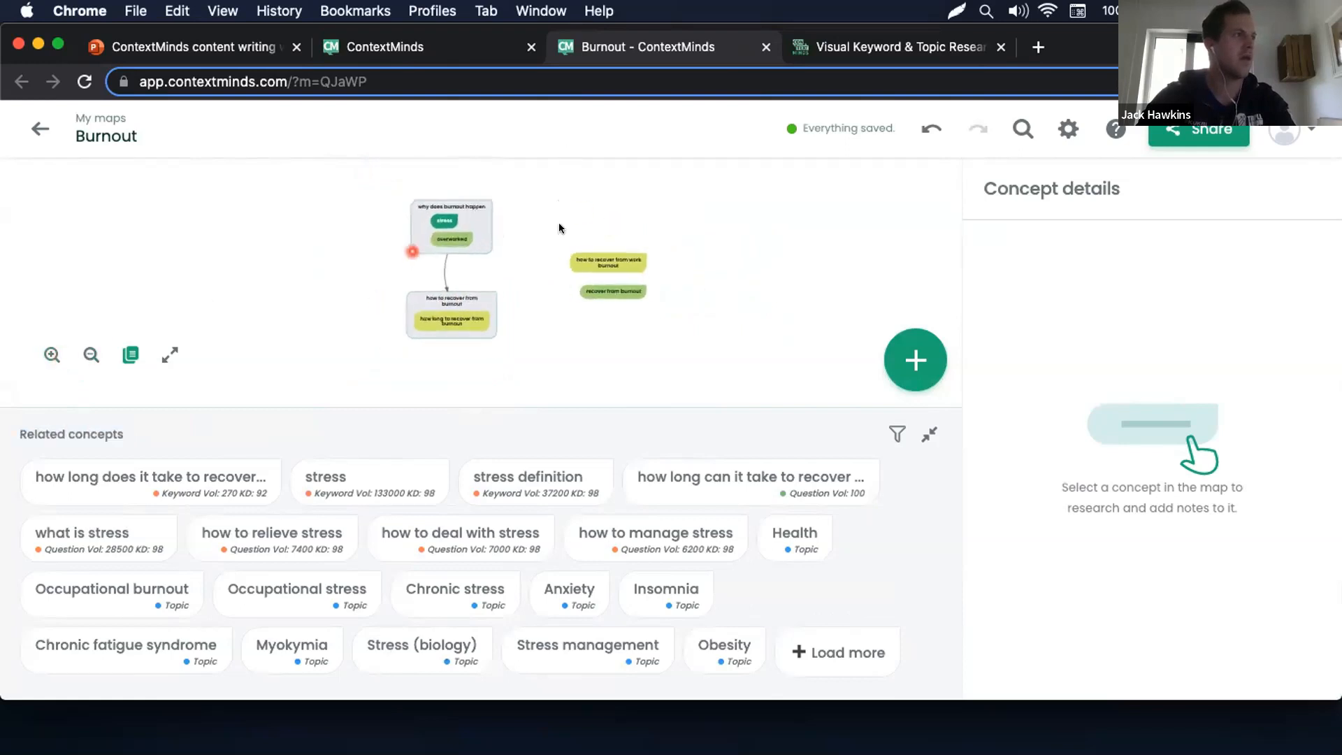
drag(561, 203, 559, 222)
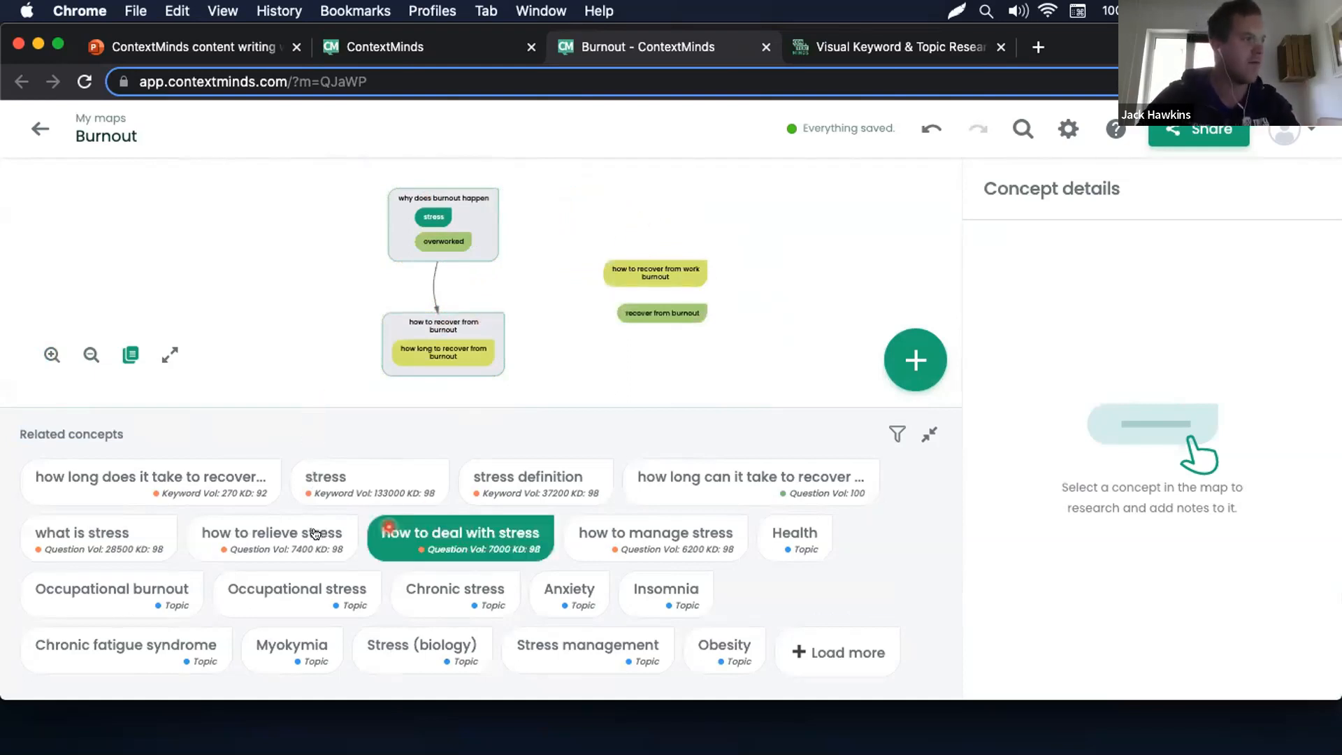
drag(315, 534, 252, 346)
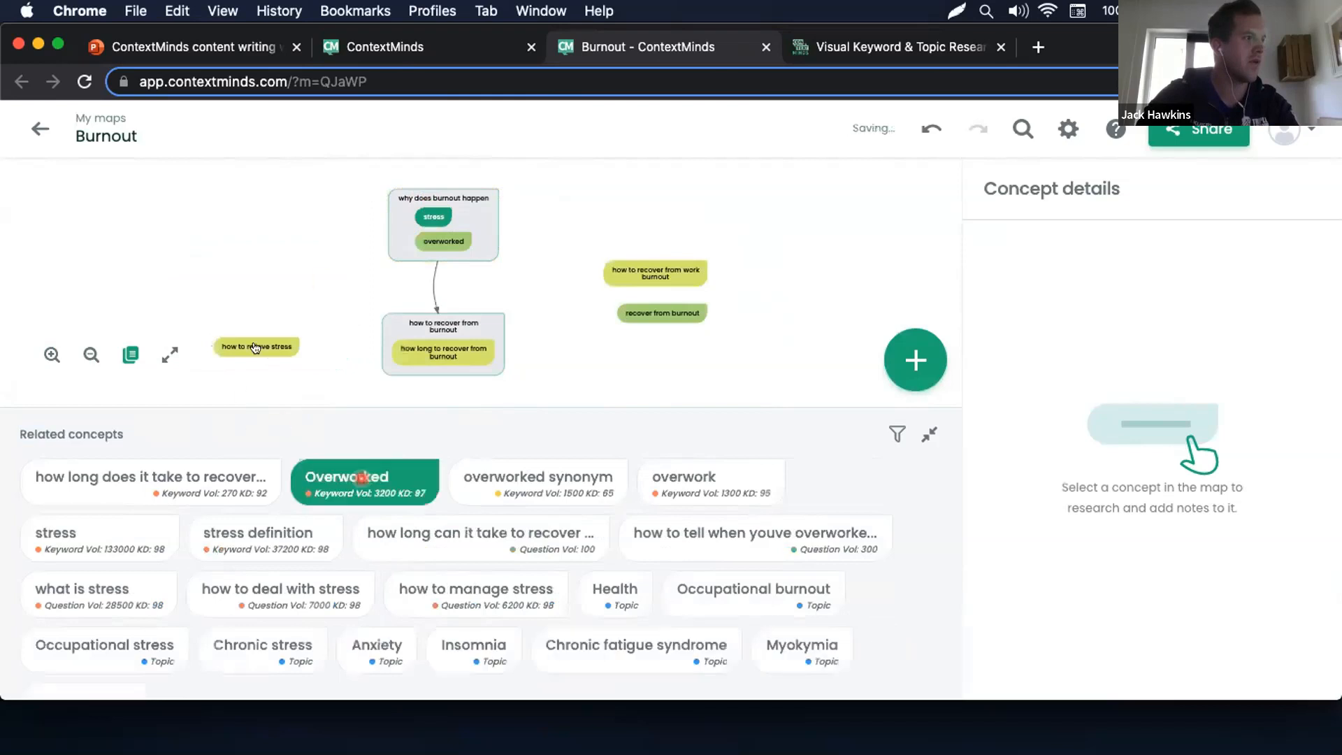
Link "stress" to "how to relieve stress" and move that question into the "how to recover from burnout" group.
click(451, 190)
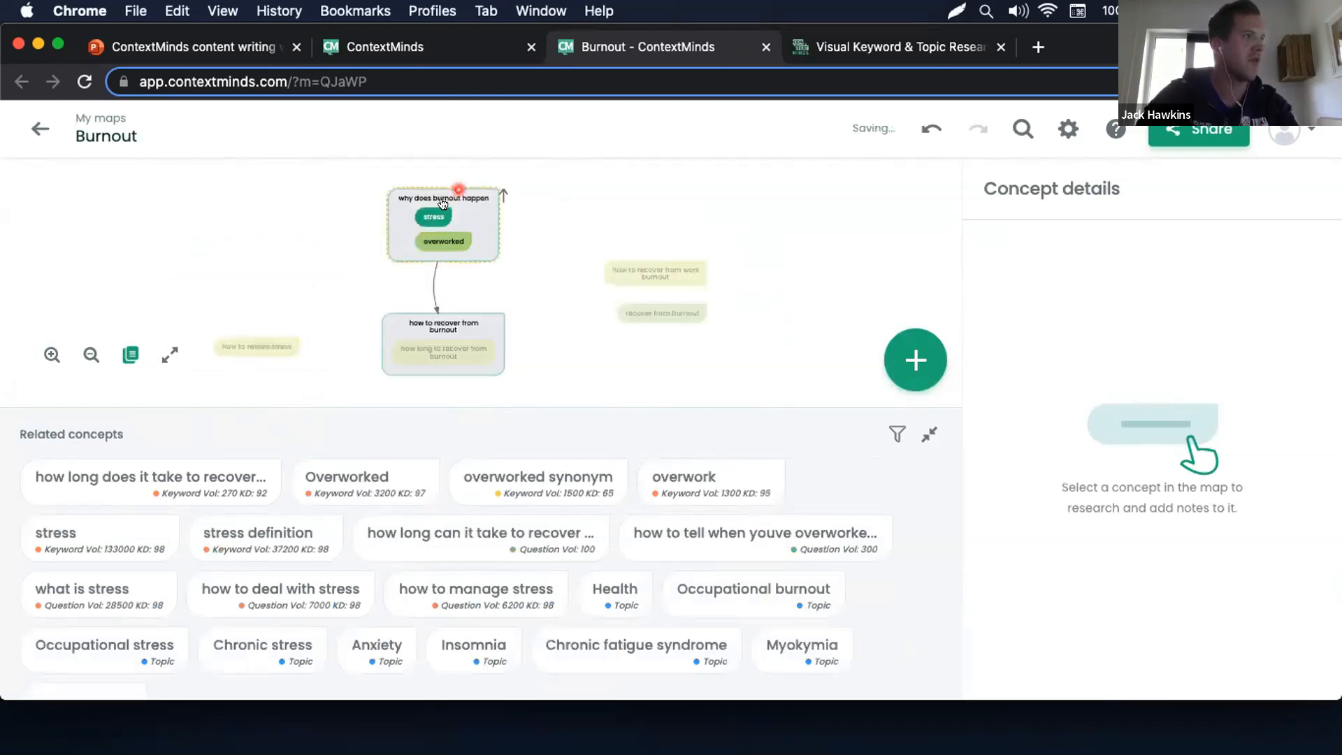
click(433, 216)
click(419, 271)
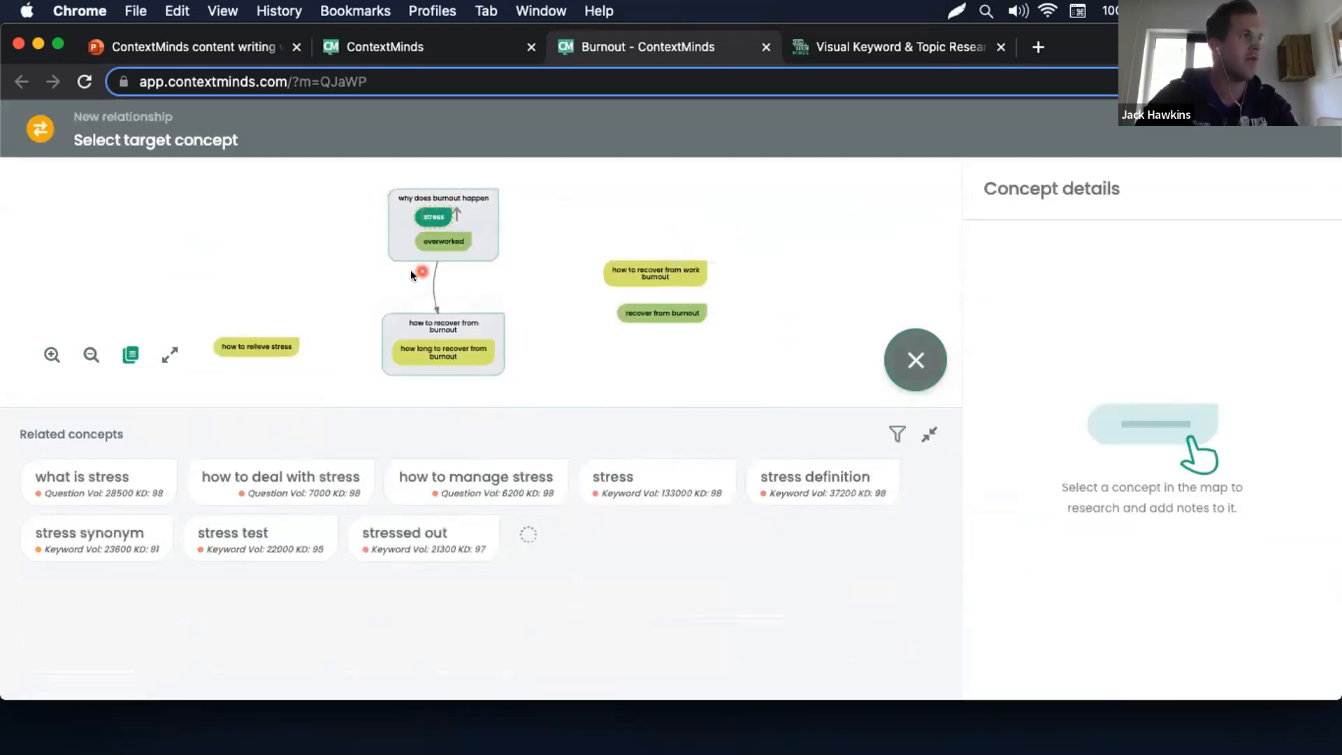
click(258, 342)
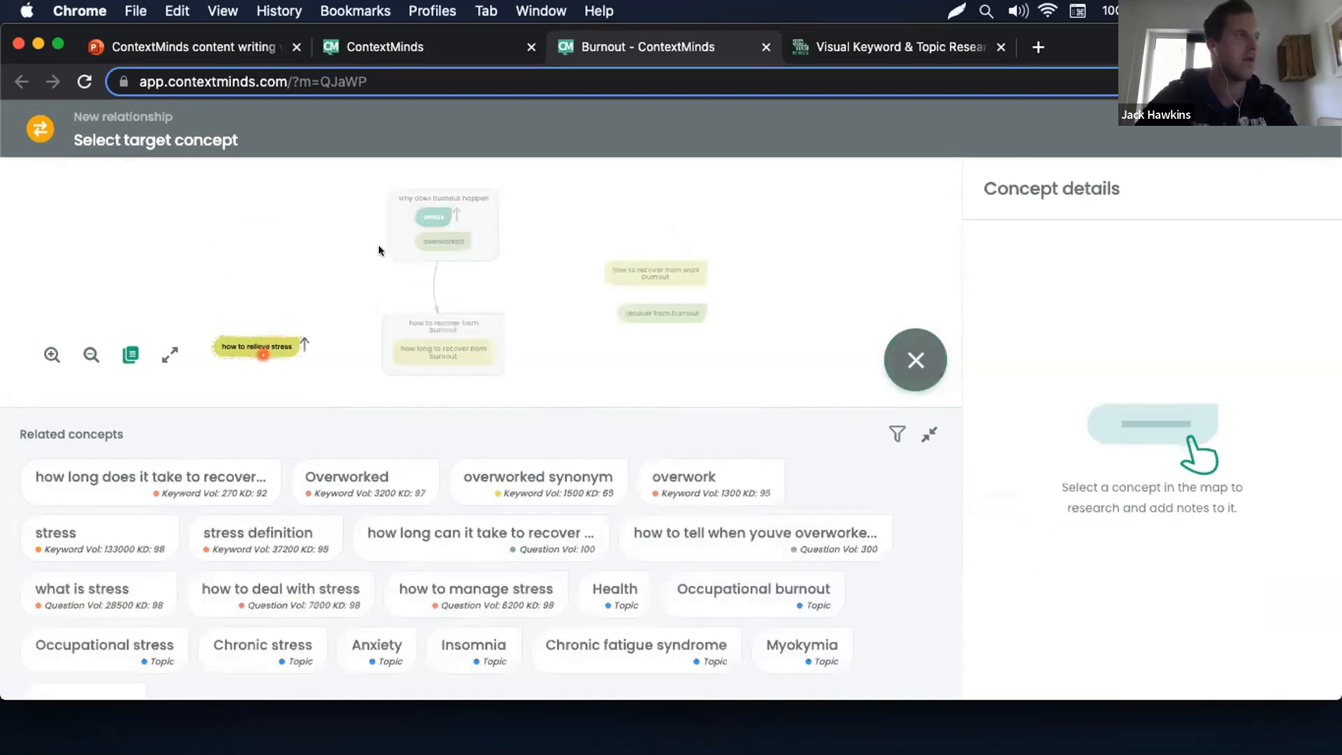
click(263, 353)
click(869, 435)
drag(293, 345, 459, 315)
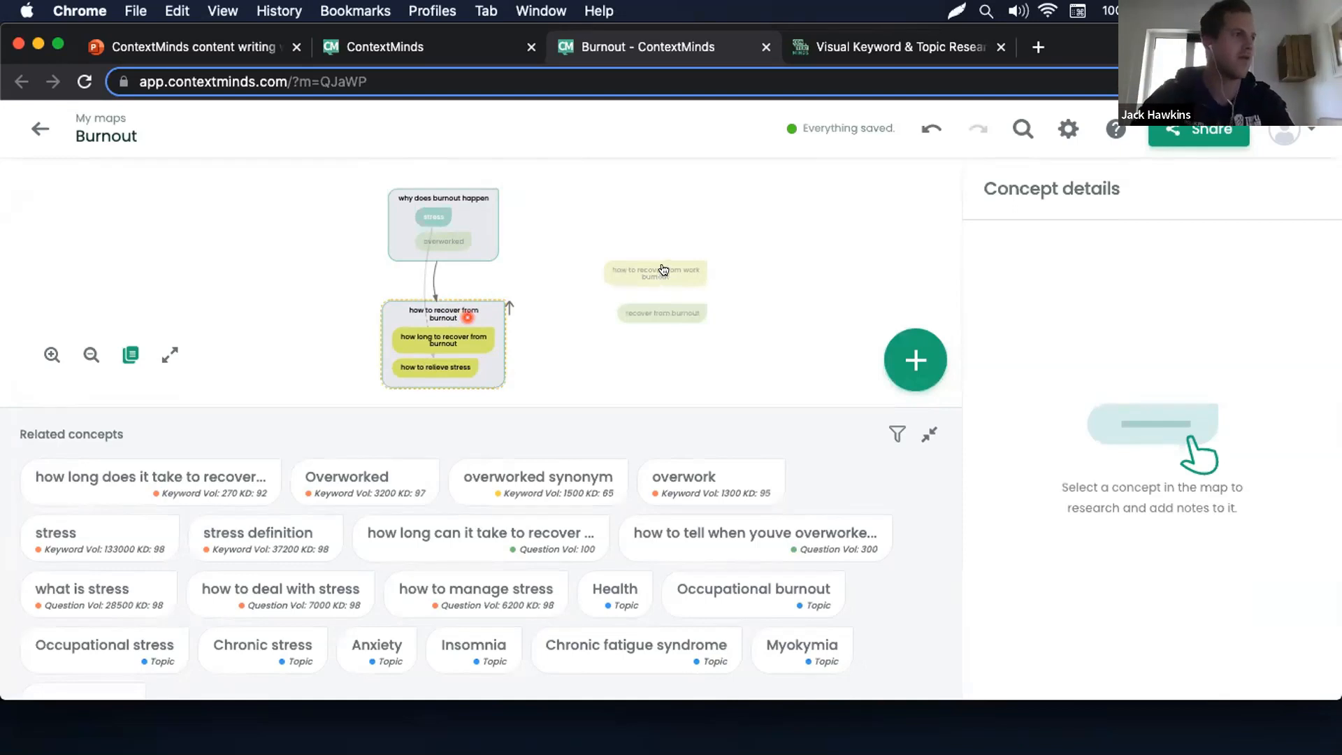
Add the topic "Anxiety" beside the burnout groups and the keyword "ways to relieve stress" inside "how to recover from burnout".
drag(666, 277, 675, 267)
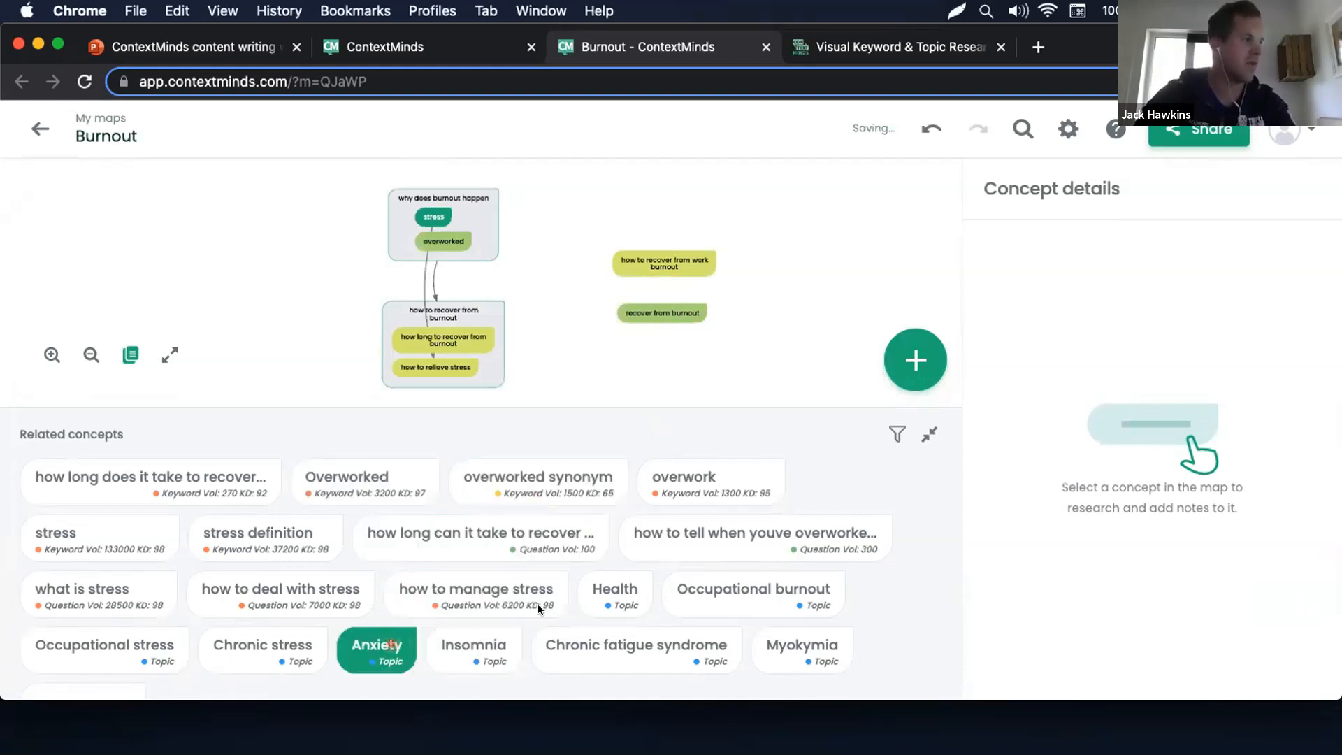
drag(381, 645, 314, 283)
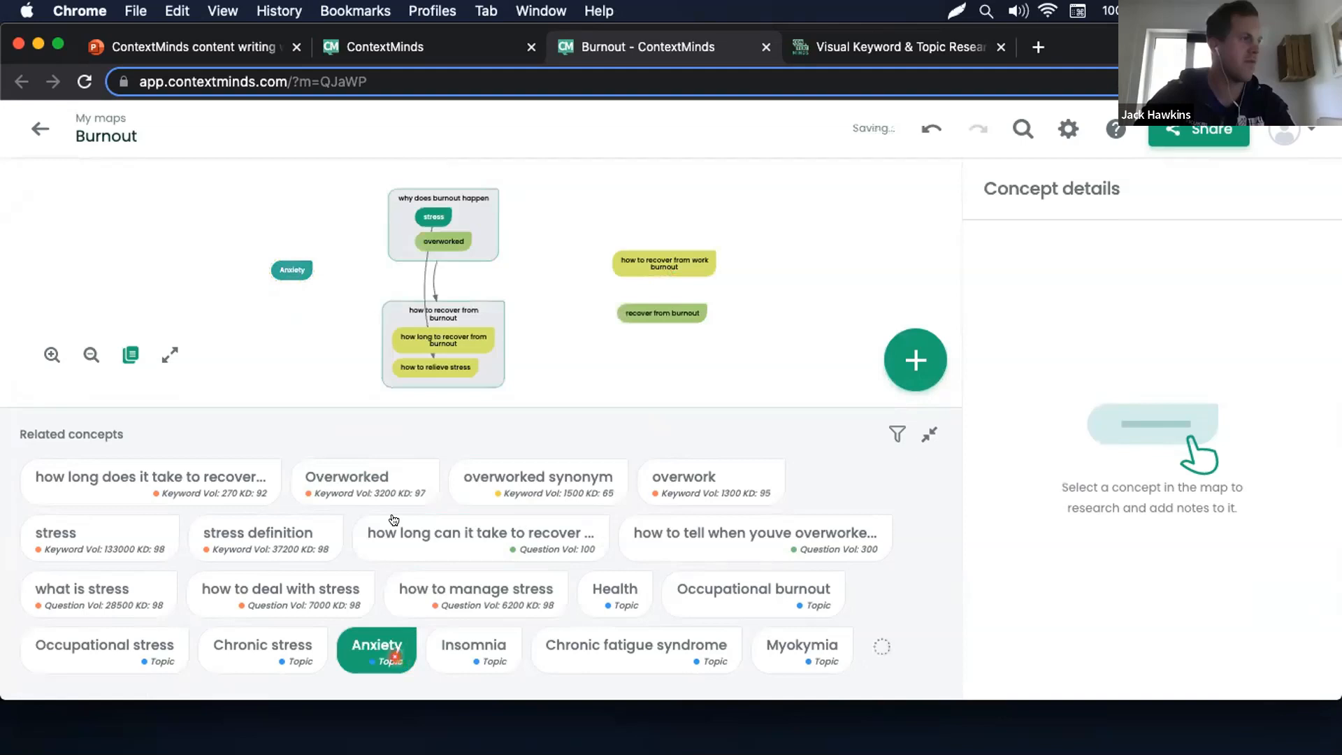
drag(151, 487, 427, 380)
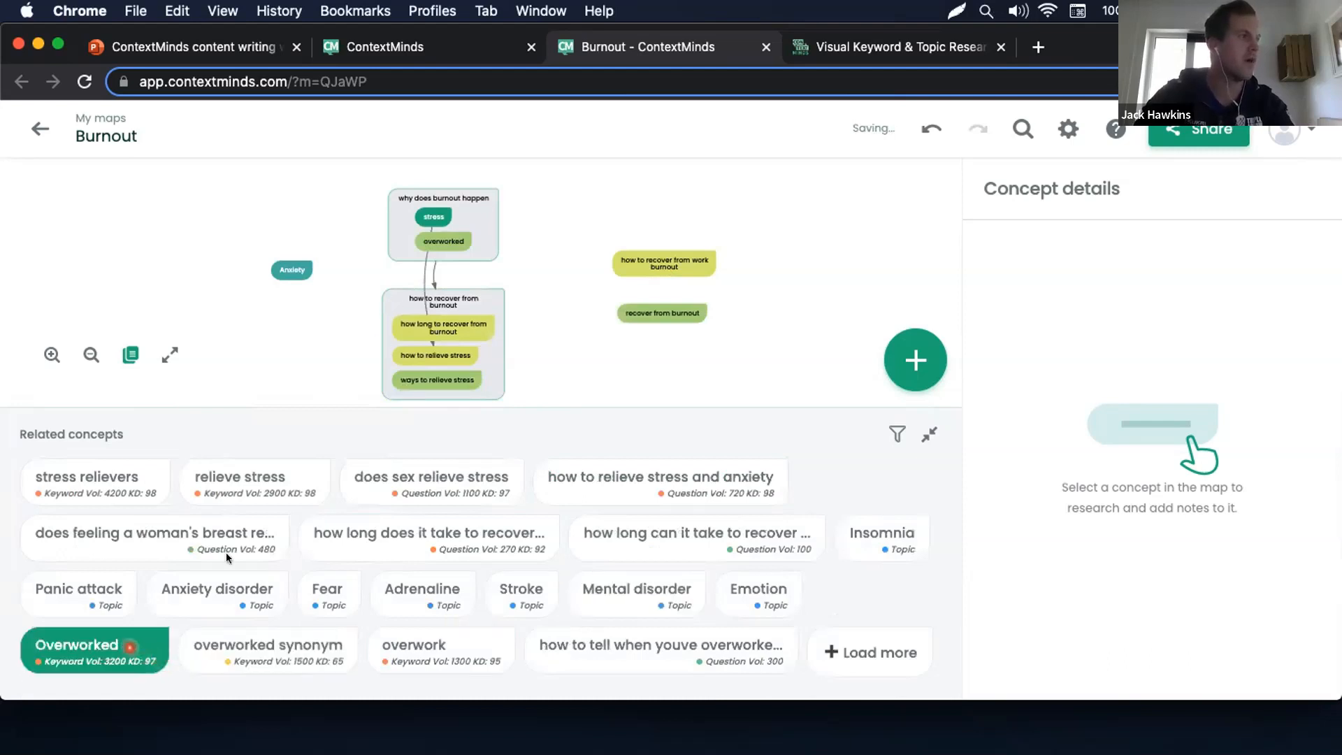
Place the related question "how to tell when youve overworked out" above the burnout groups and check the filter options for related concepts.
drag(112, 649, 207, 629)
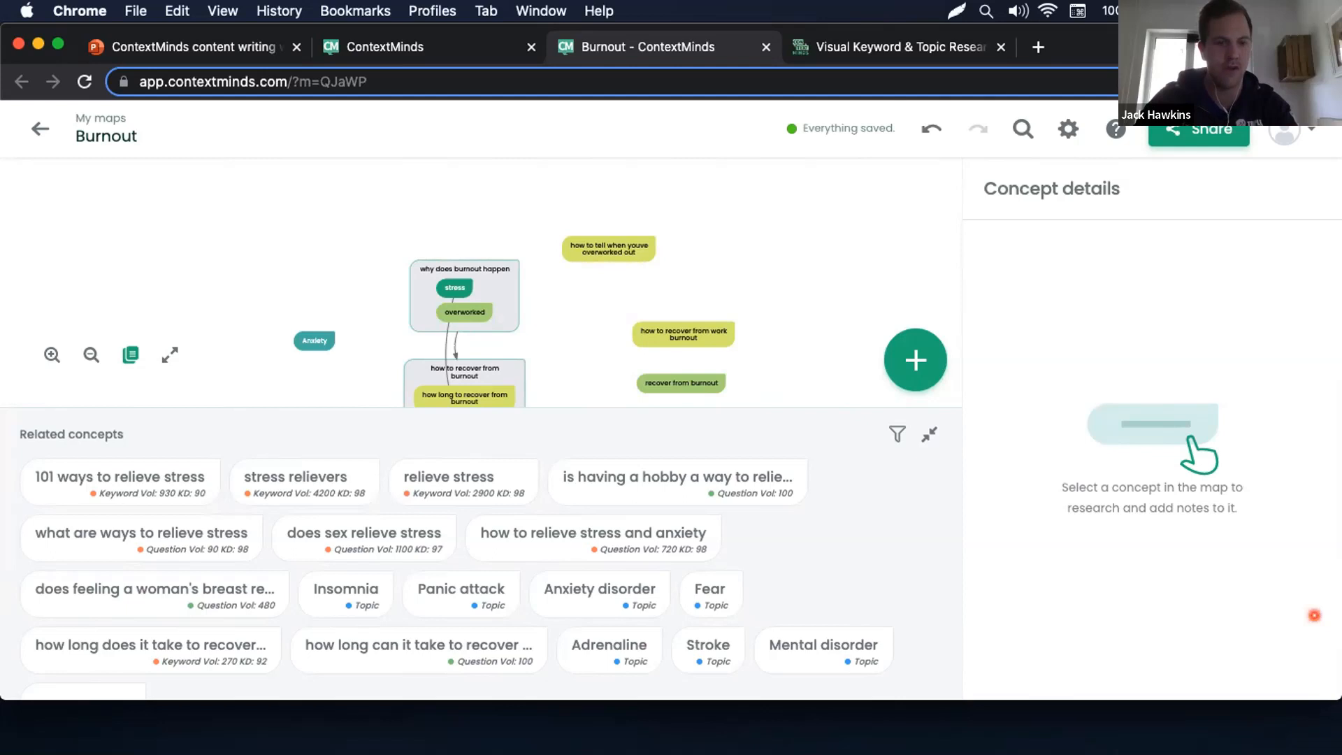
click(897, 434)
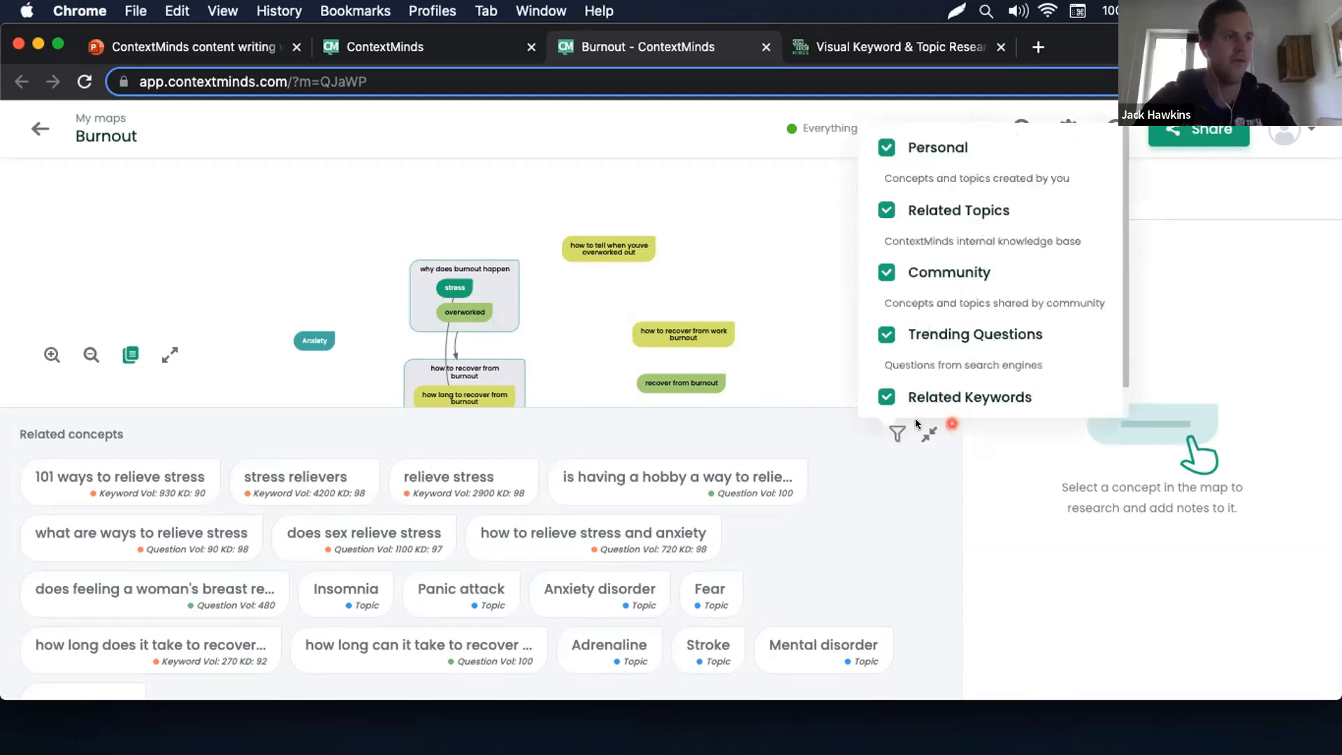
click(897, 434)
Review the note suggestions for "how to tell when youve overworked out" and pin the Karoshi excerpt to its notes.
click(609, 249)
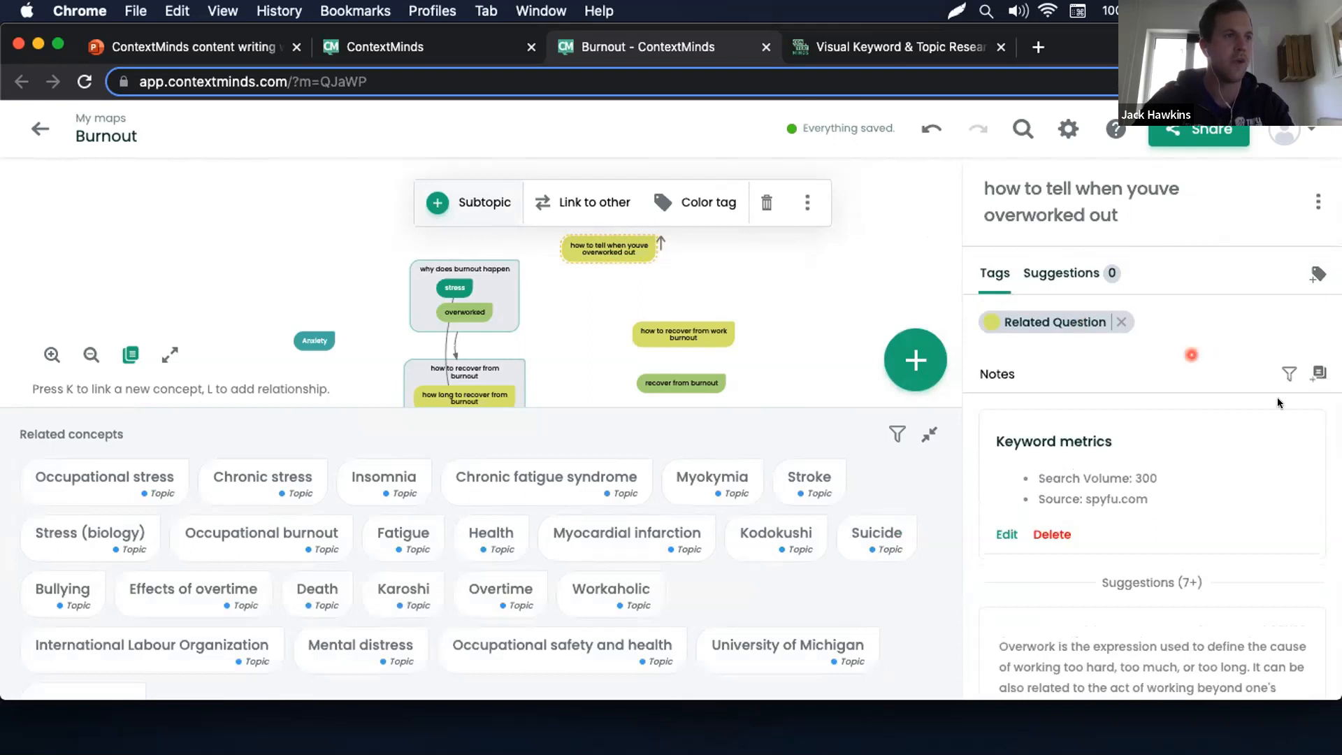
scroll(1119, 482, down, 5)
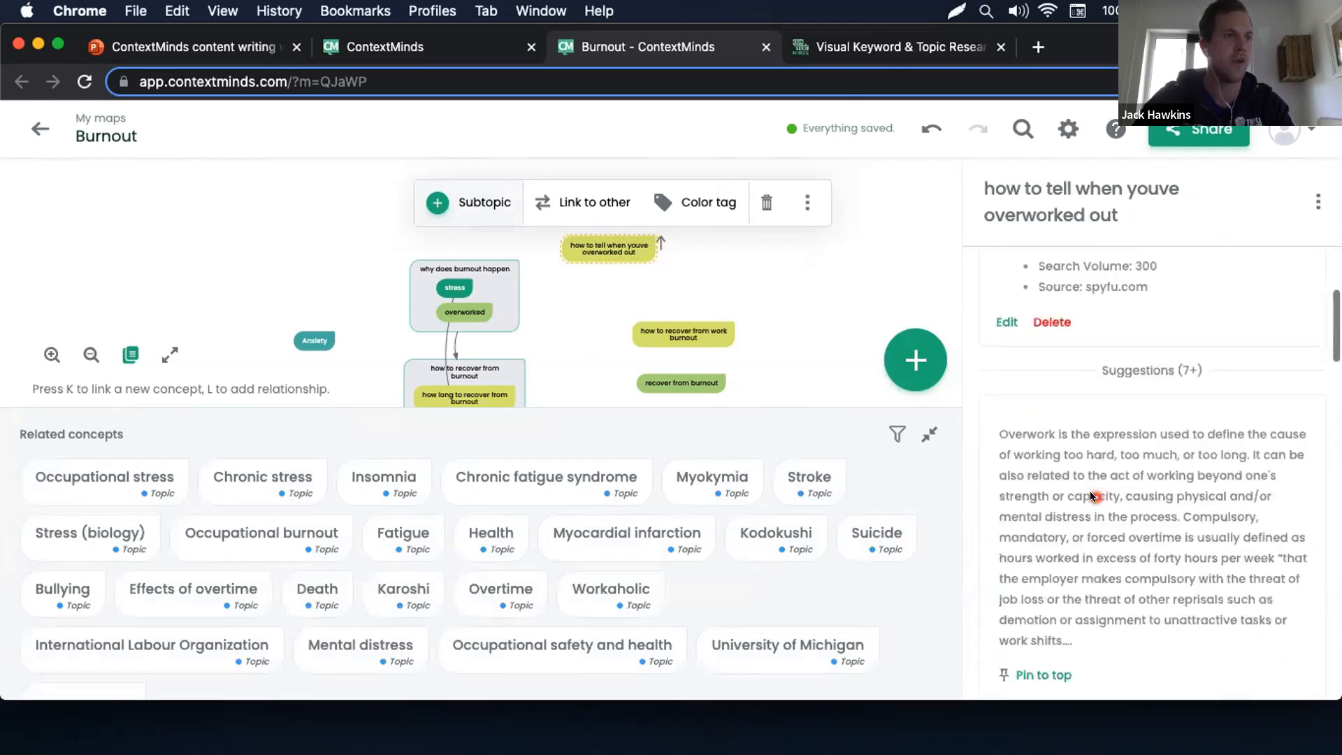
scroll(1096, 496, down, 2)
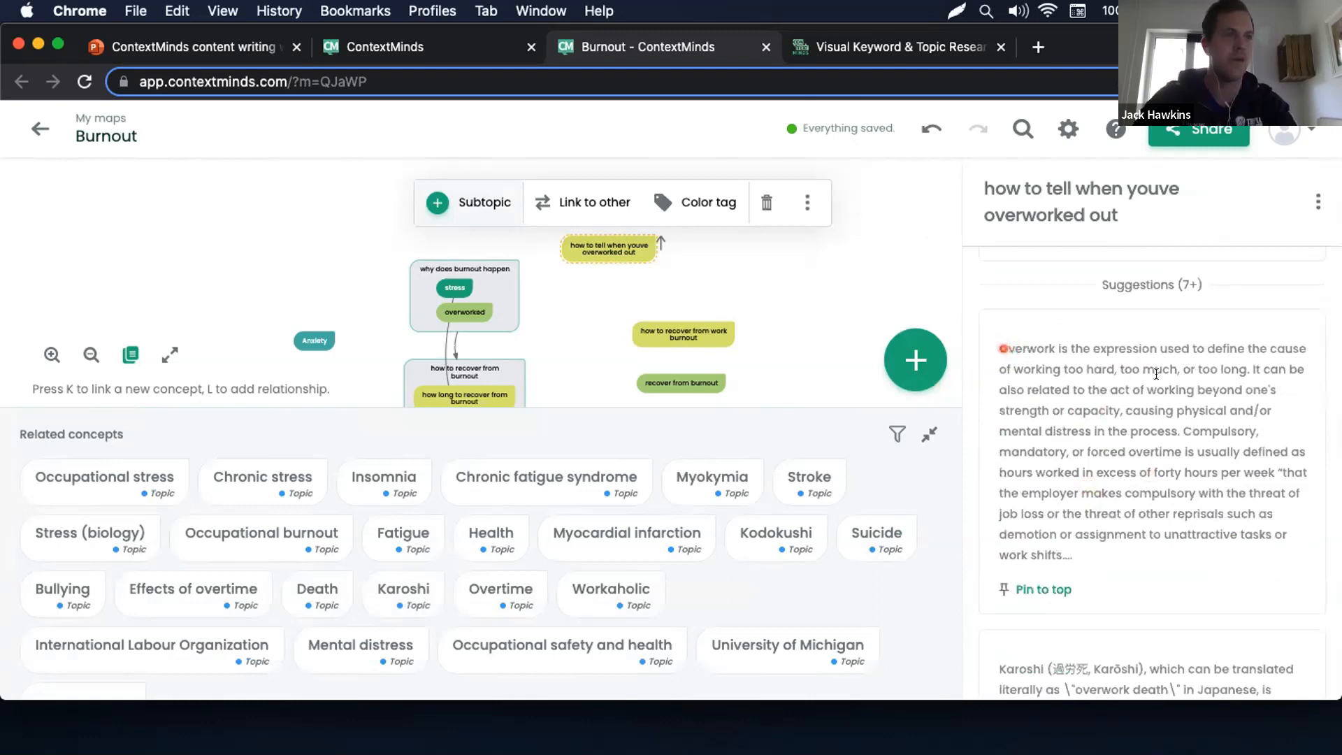
drag(1002, 348, 1162, 381)
scroll(1162, 380, down, 3)
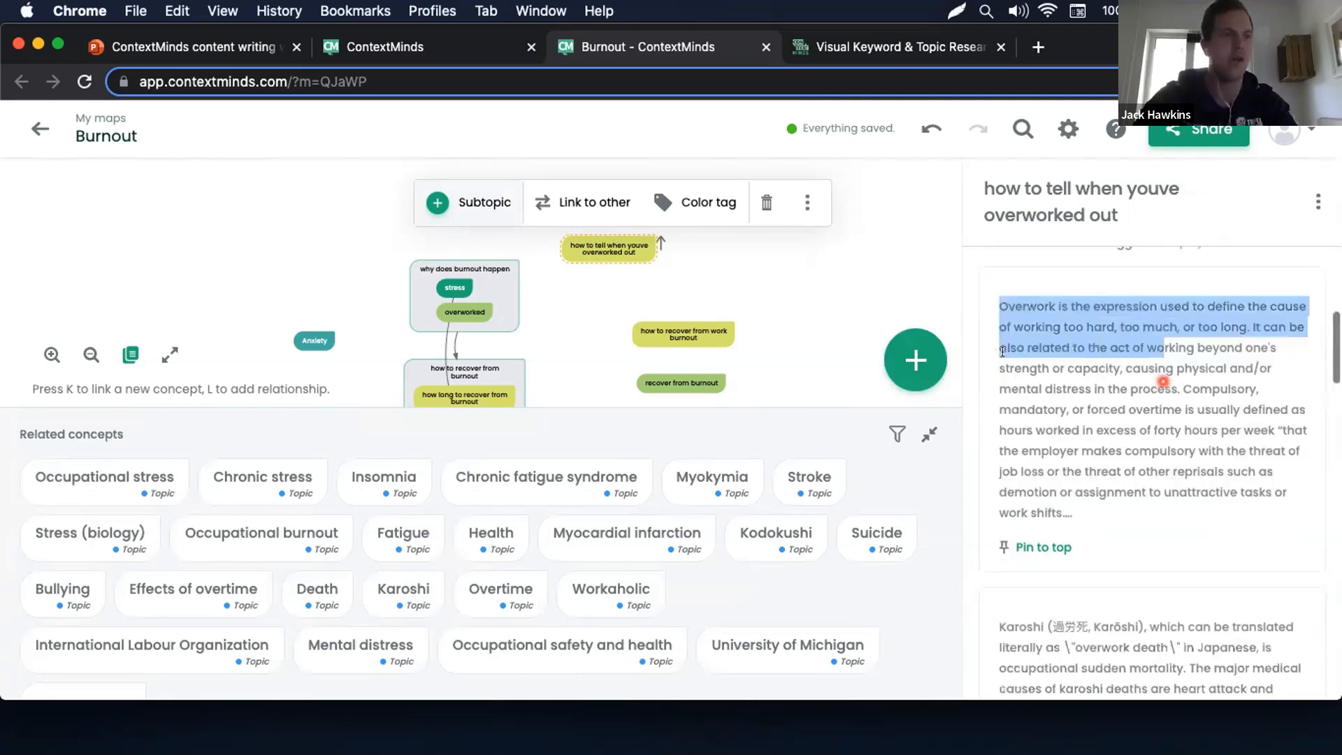
scroll(993, 340, down, 2)
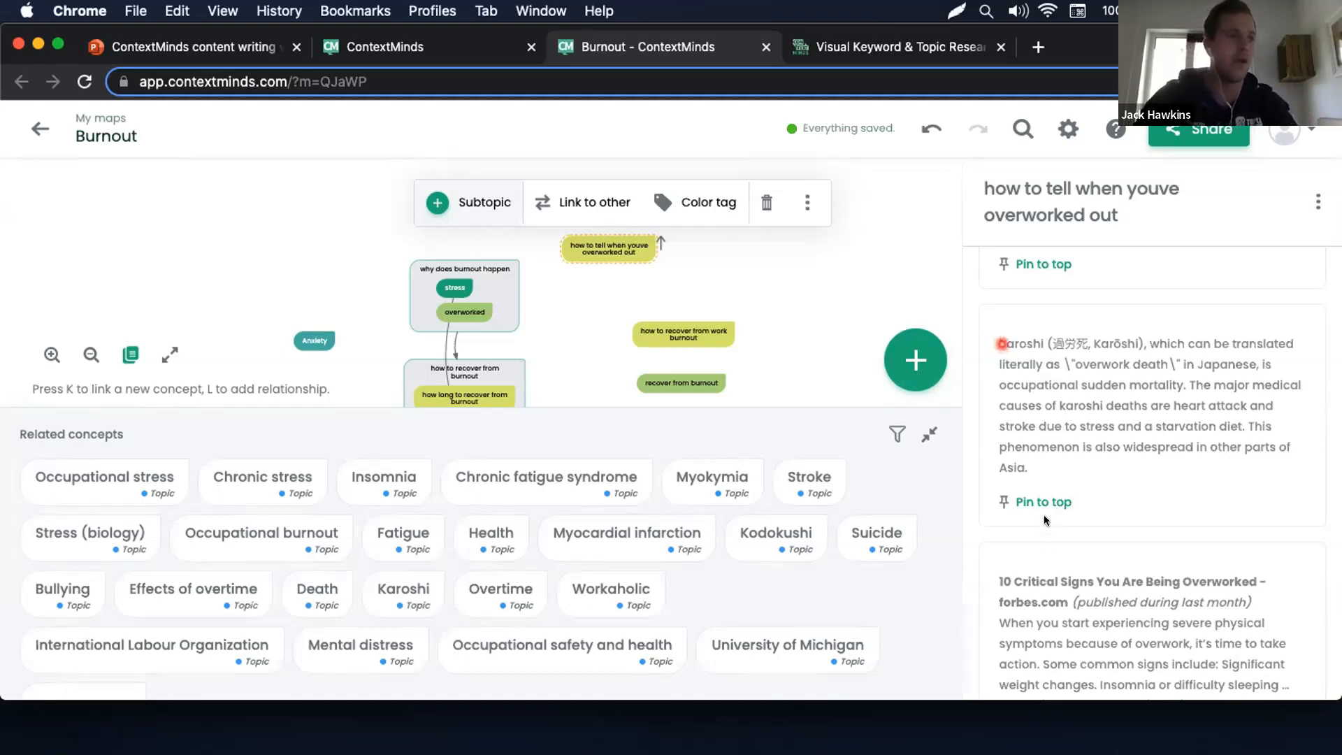
click(1026, 500)
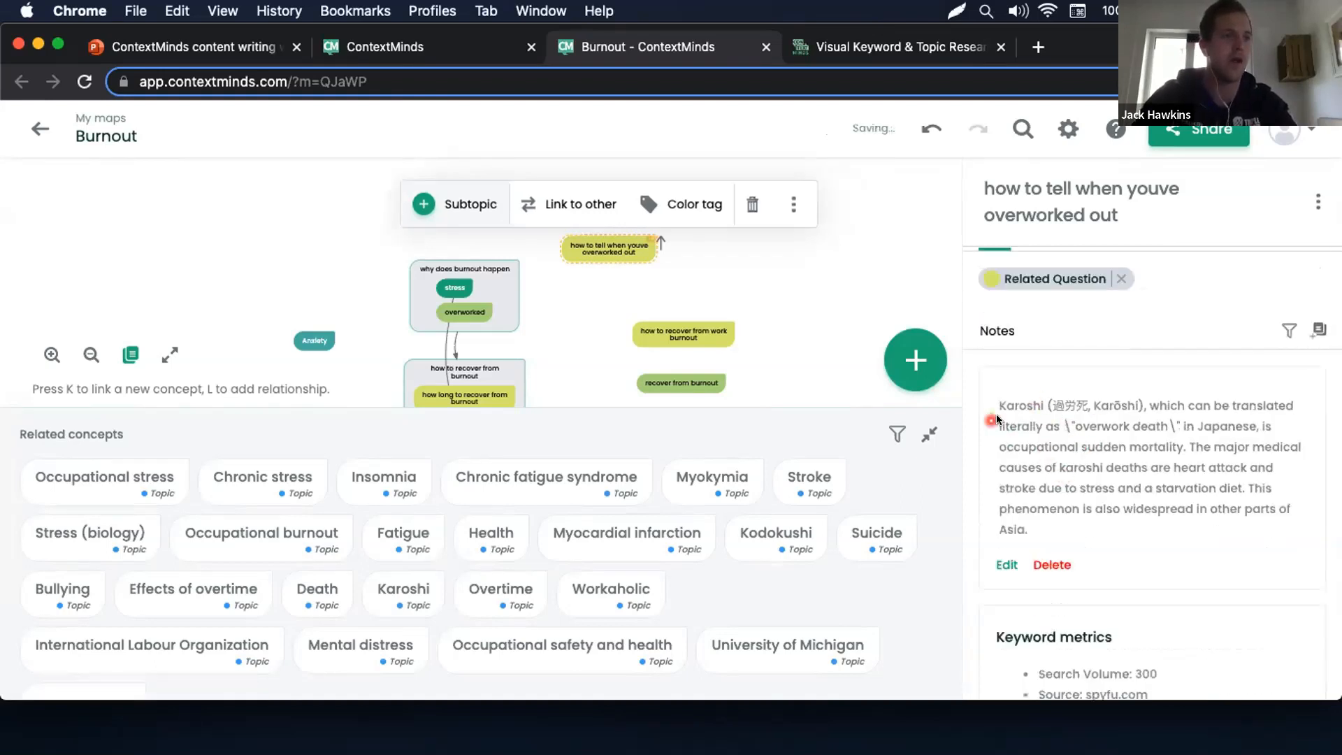
Create a note with the subject "Different Cultures" containing the copied Karoshi text on "how to tell when youve overworked out".
drag(996, 413, 1089, 530)
key(super+c)
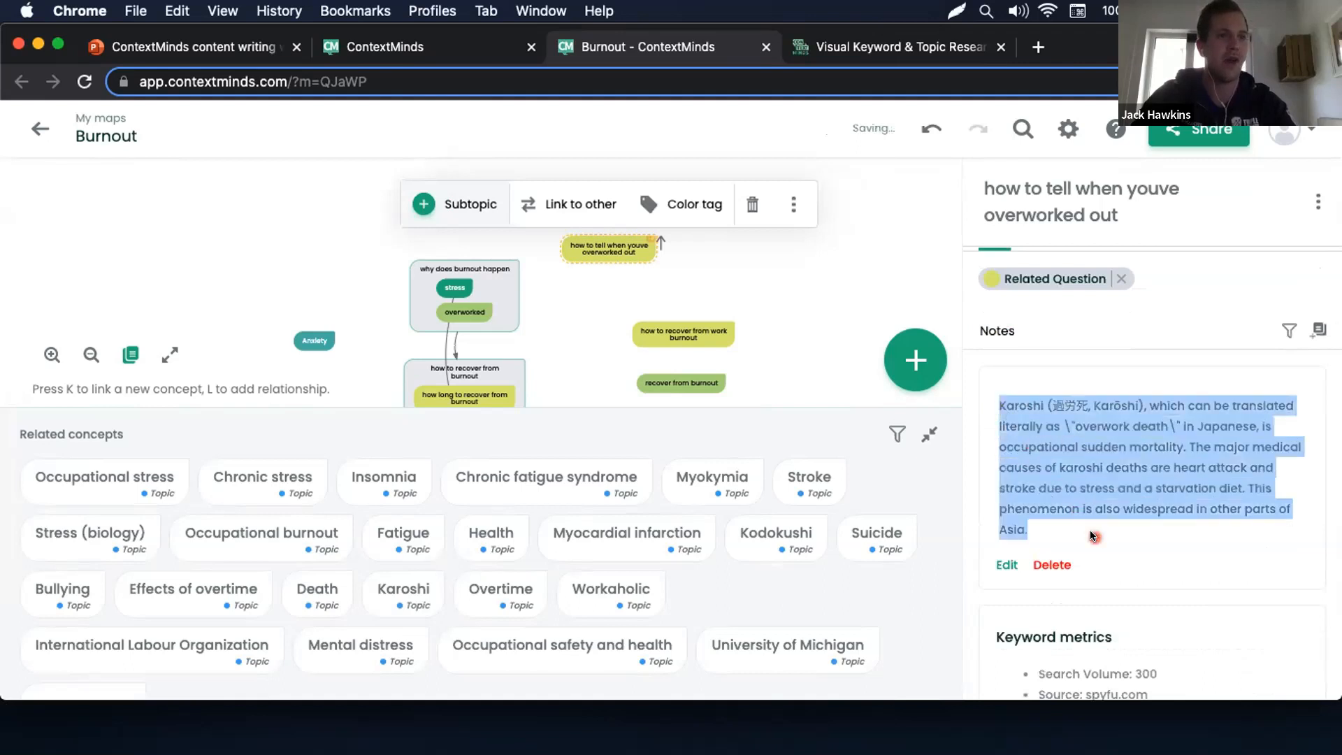
click(1306, 330)
key(super+v)
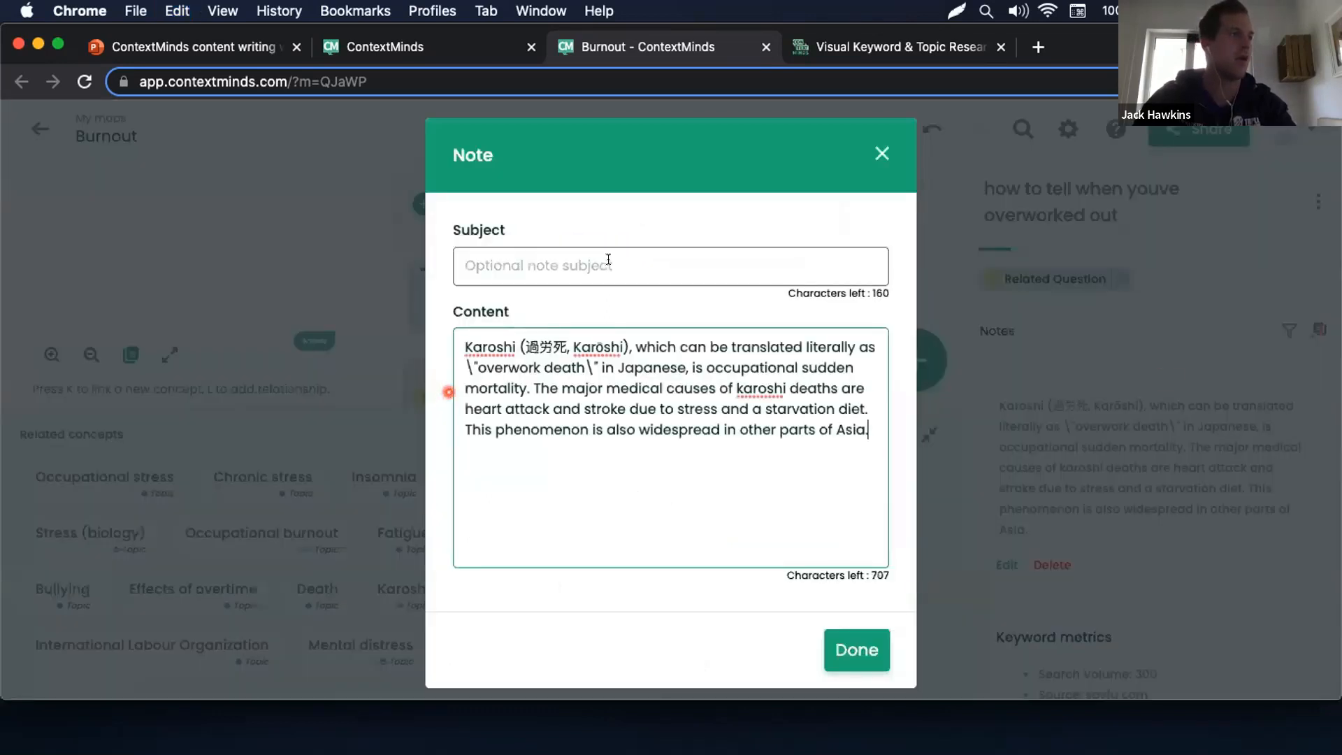
click(613, 263)
text(Dif)
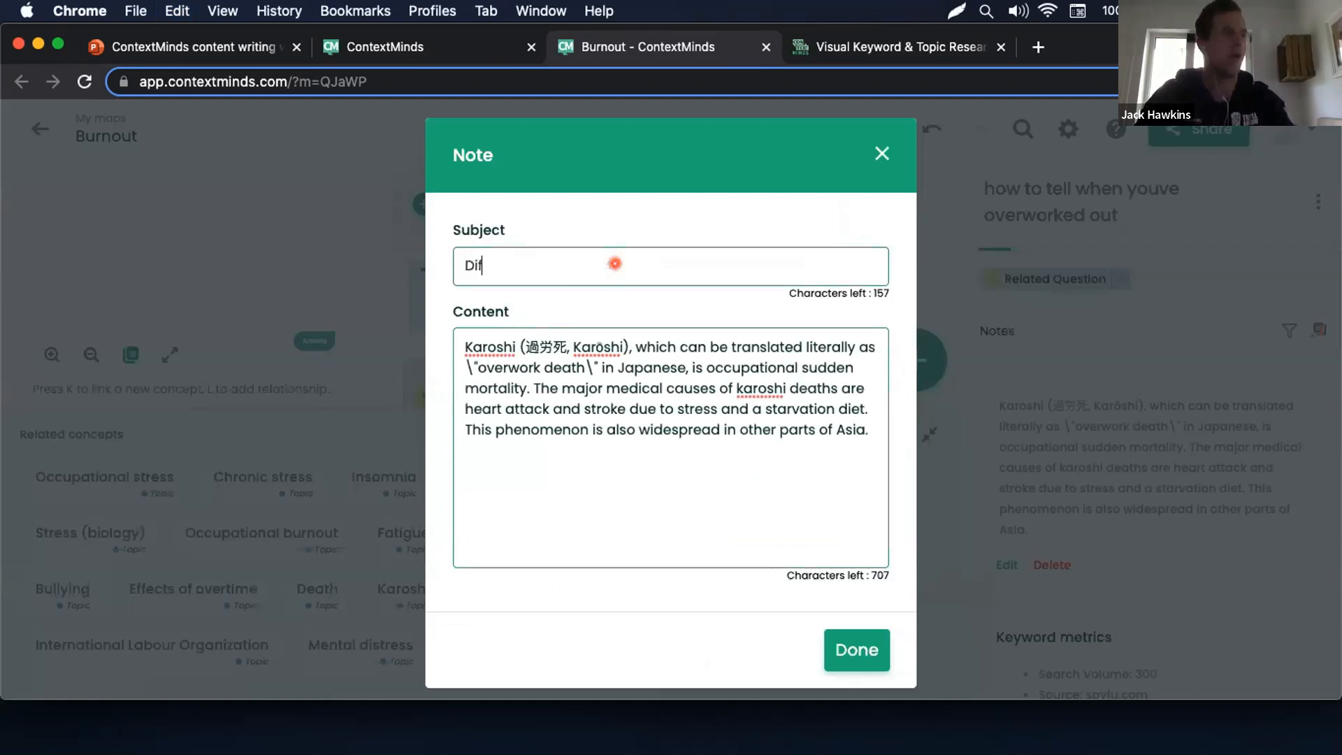
text(ferent Cultures)
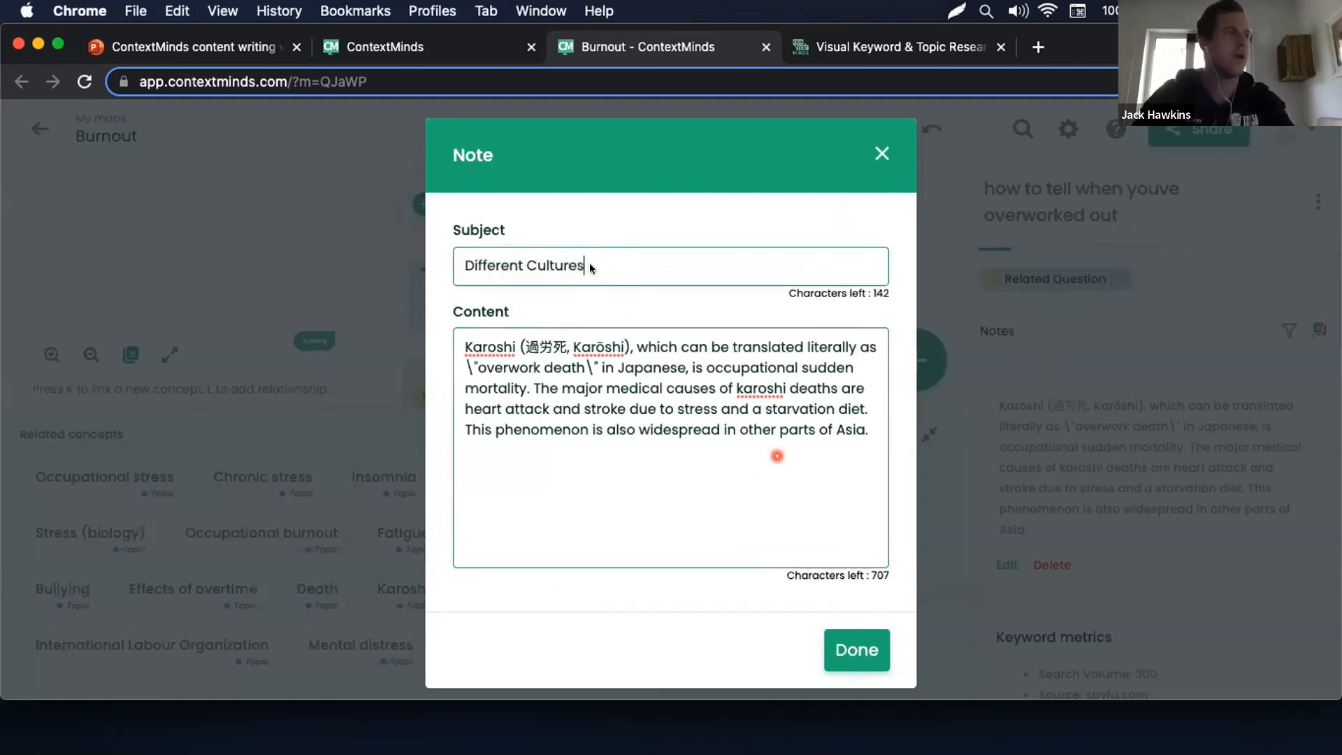
click(856, 647)
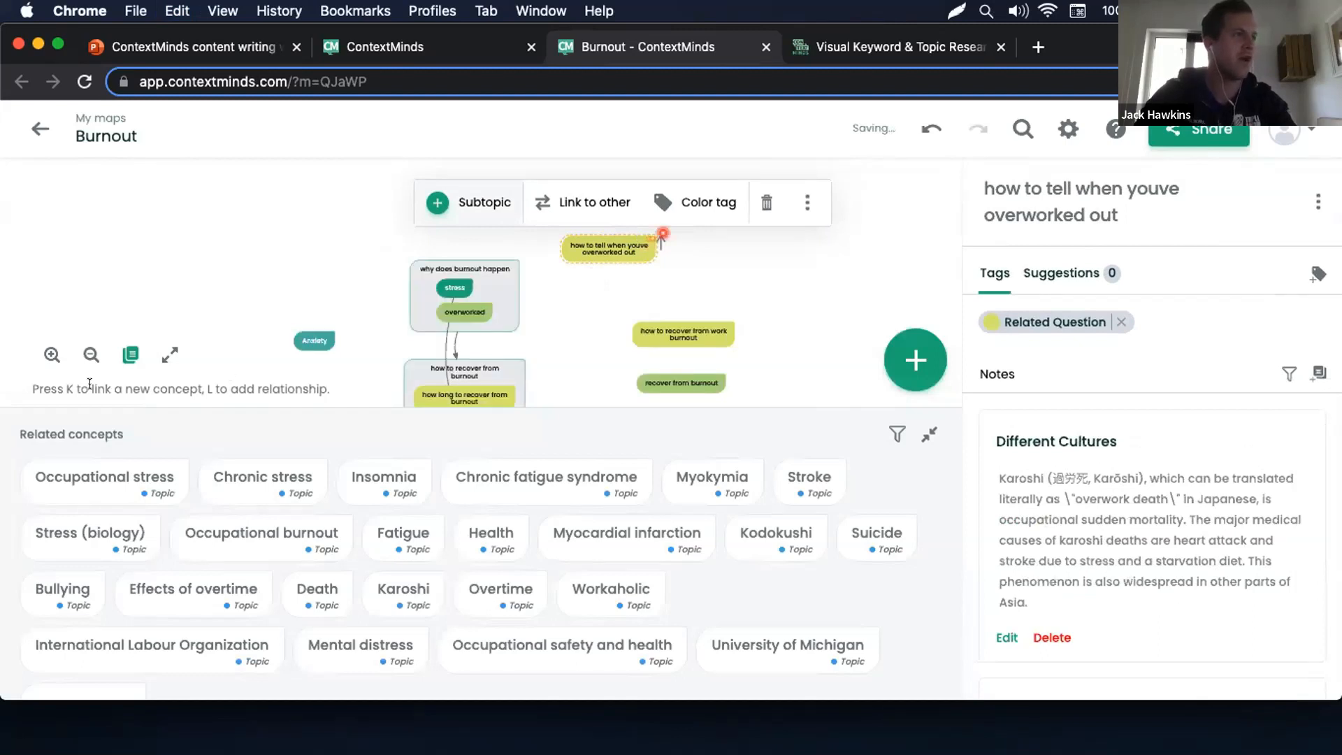
Inspect the note indicator on "how to tell when youve overworked out" up close and return to the wider map view.
click(51, 355)
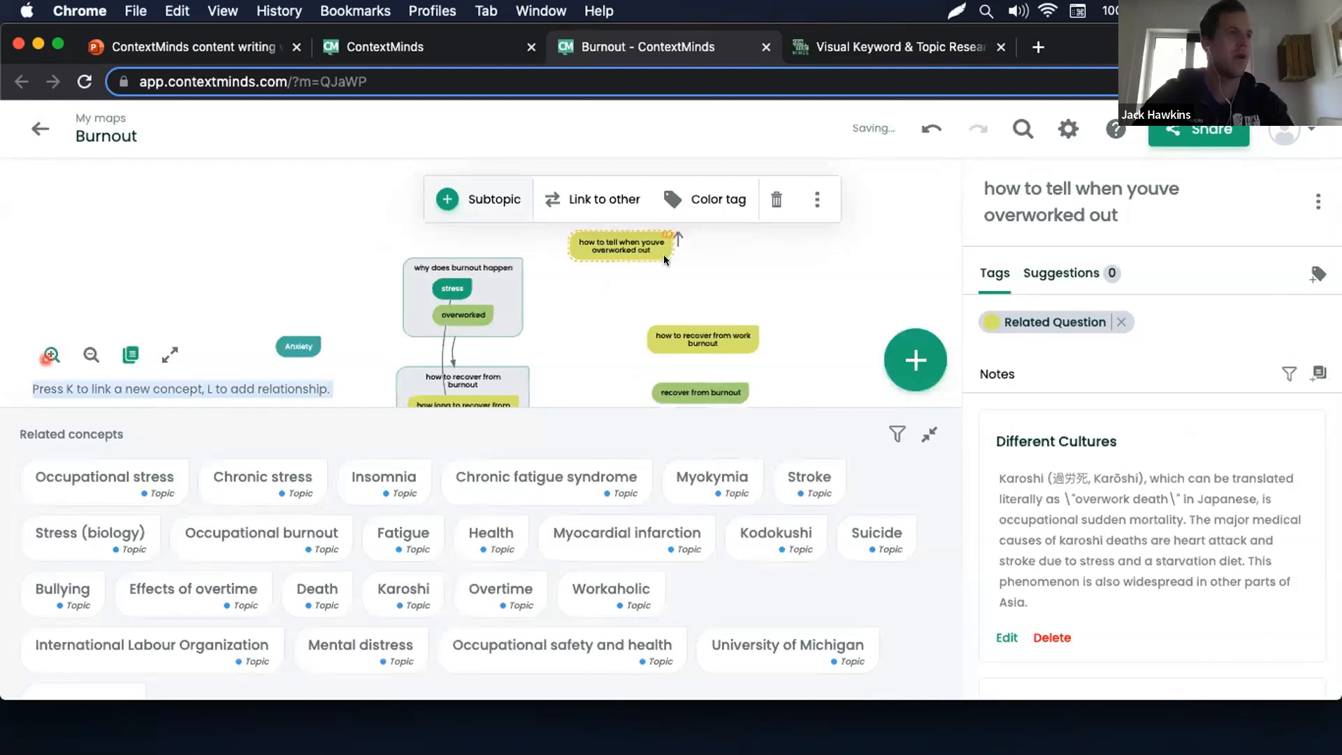
click(50, 355)
click(50, 355)
click(50, 355)
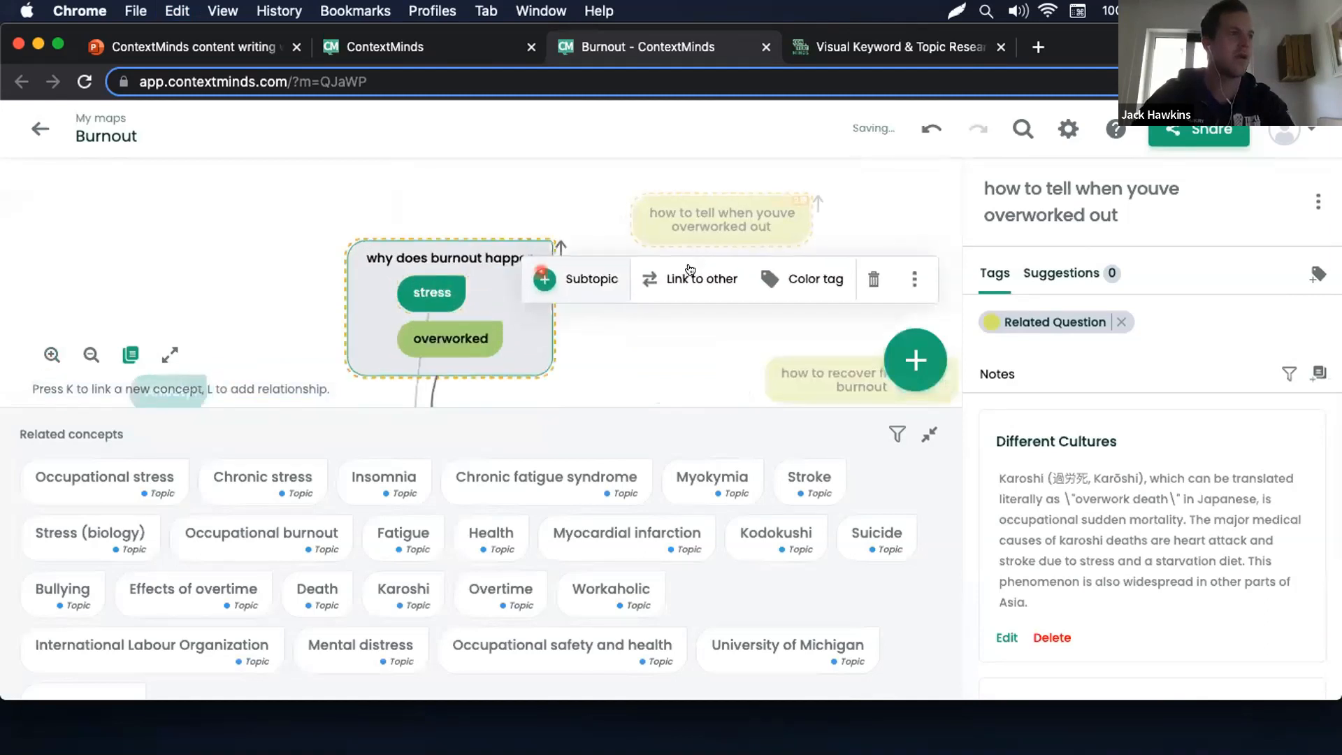
drag(680, 270, 516, 335)
click(52, 355)
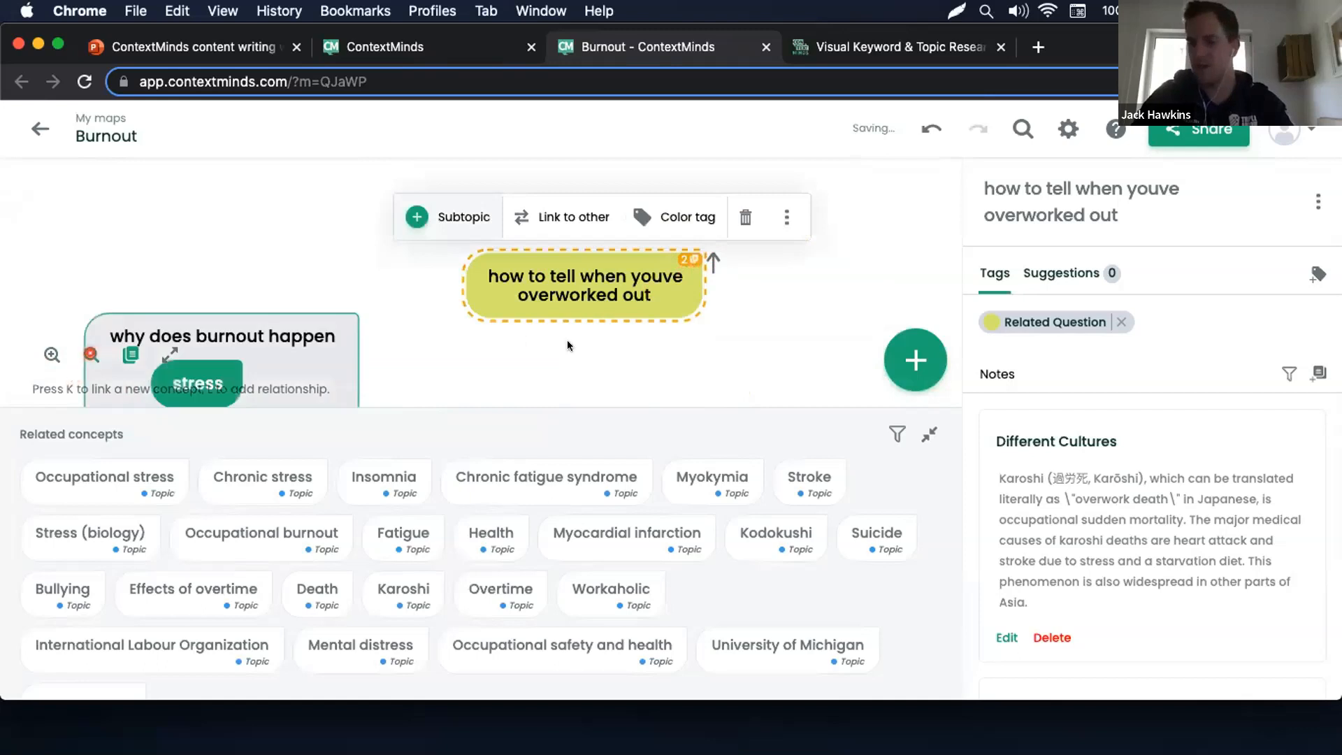
click(91, 354)
click(91, 354)
click(91, 355)
click(91, 354)
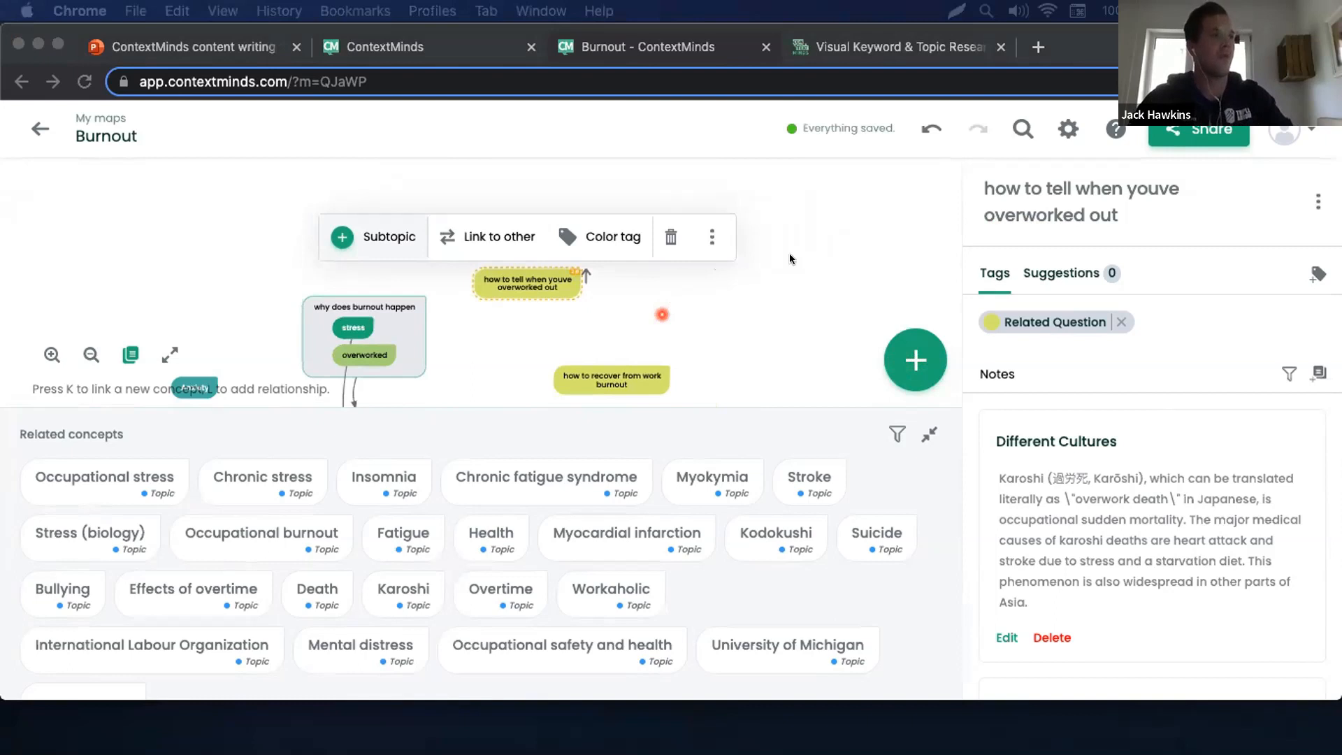
Add a new concept named "I like this idea" and place it beside "how to tell when youve overworked out".
drag(661, 314, 721, 247)
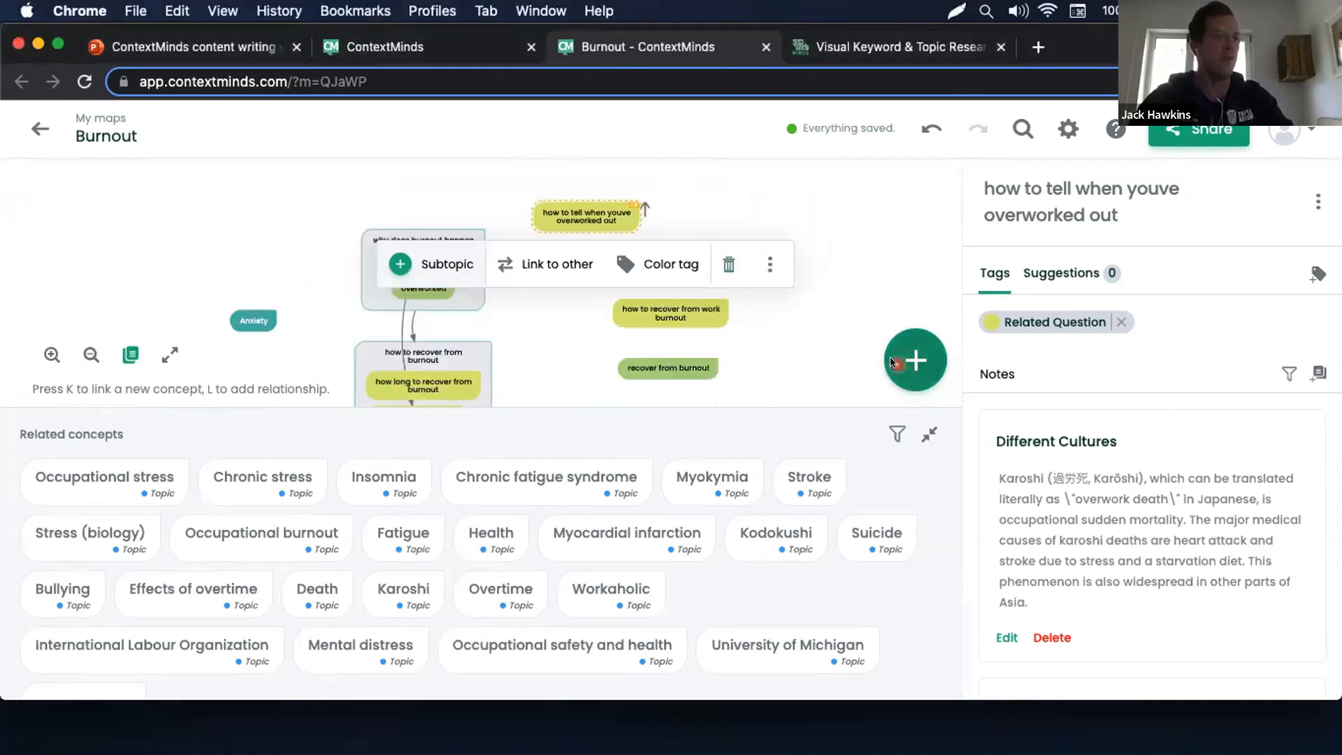
click(892, 359)
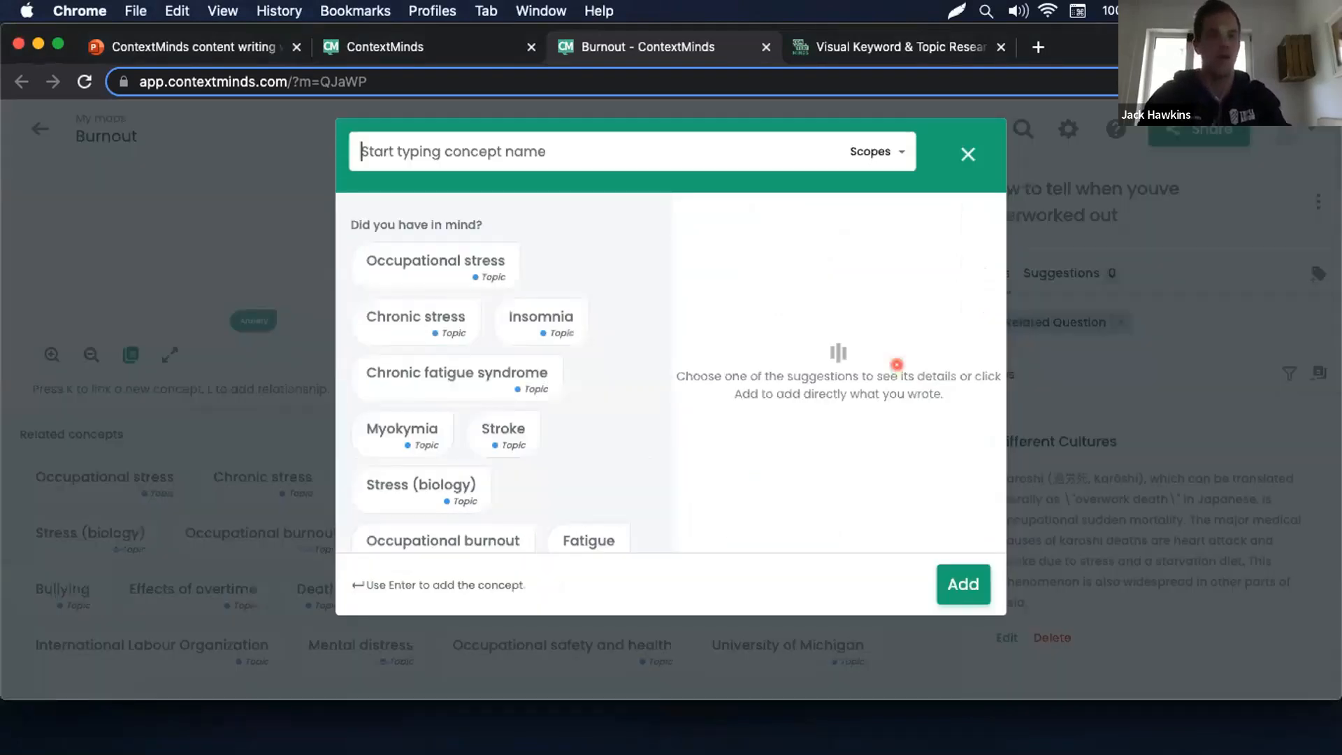
text(I like this idea)
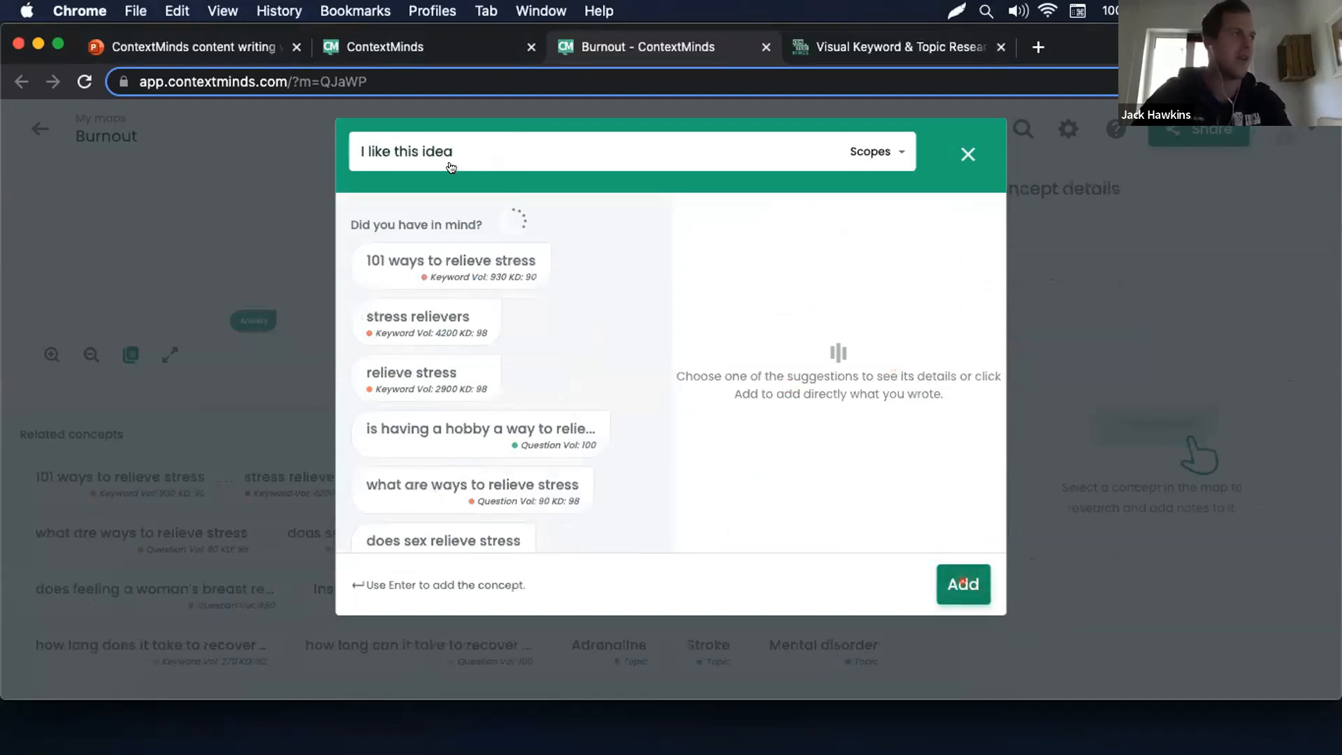
key(Return)
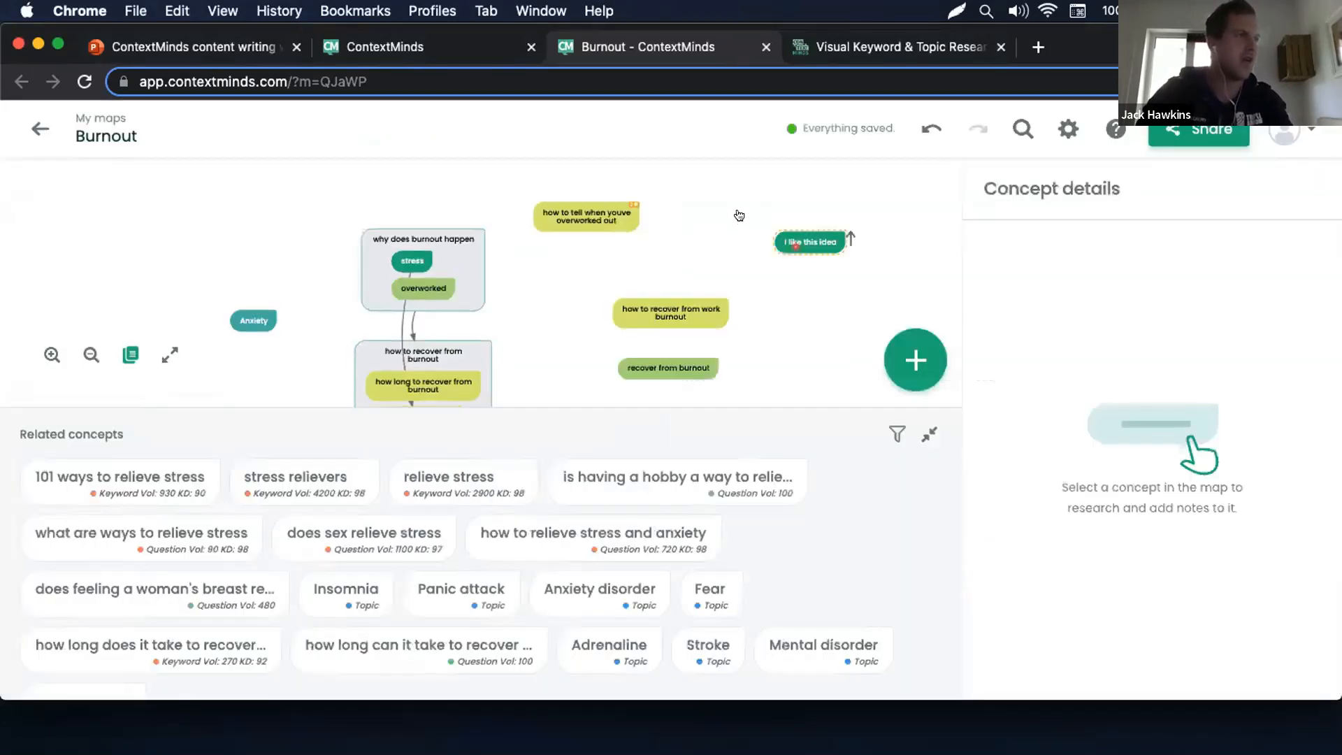
drag(796, 245, 729, 217)
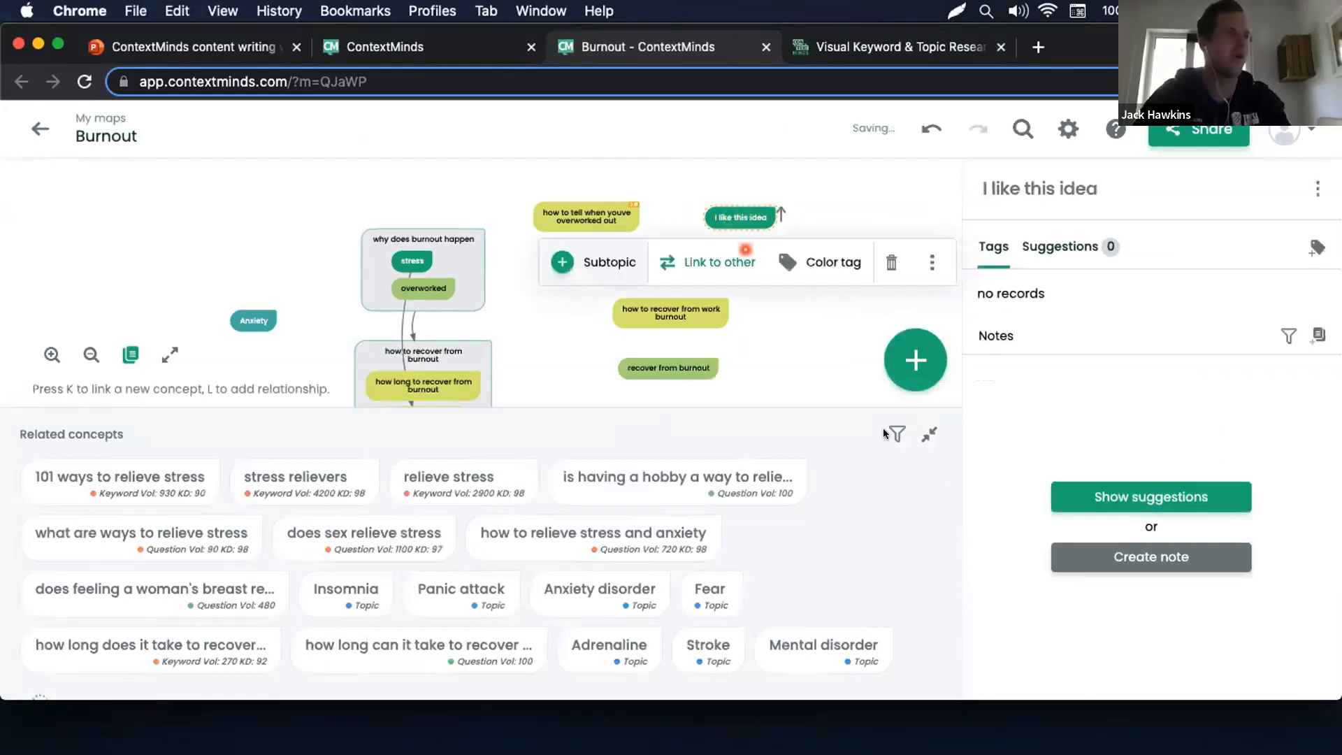
Link "I like this idea" to "how to tell when youve overworked out".
click(689, 260)
click(596, 210)
click(883, 433)
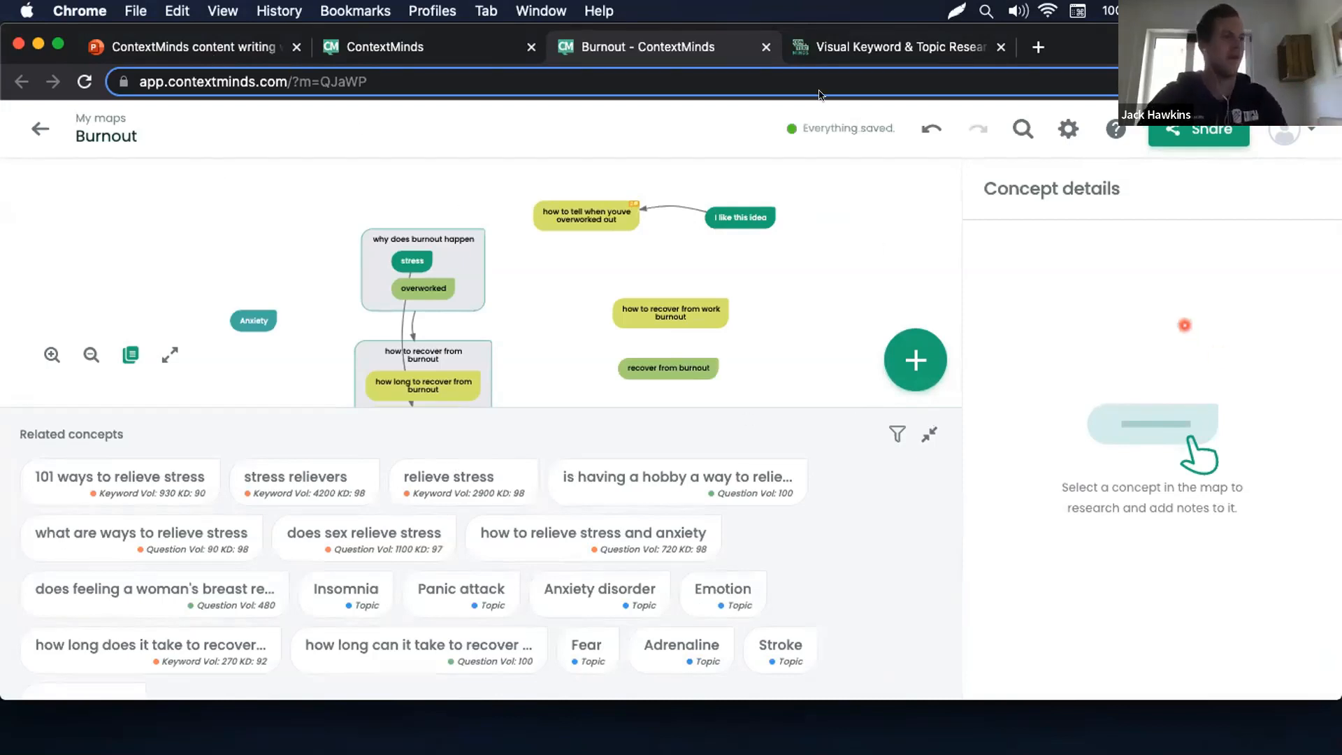
Switch to the PowerPoint webinar deck to view the "Four steps to creating great content" slide and return to the Burnout map.
click(219, 52)
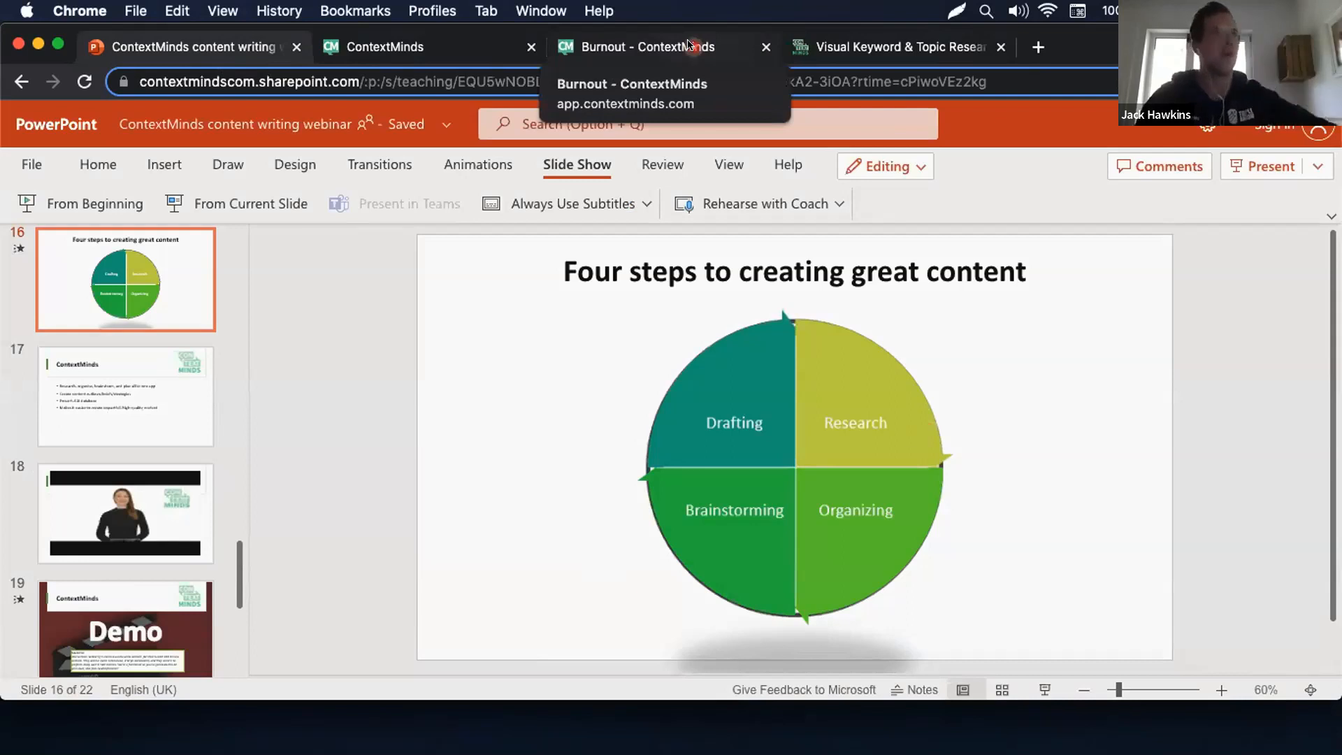
click(691, 47)
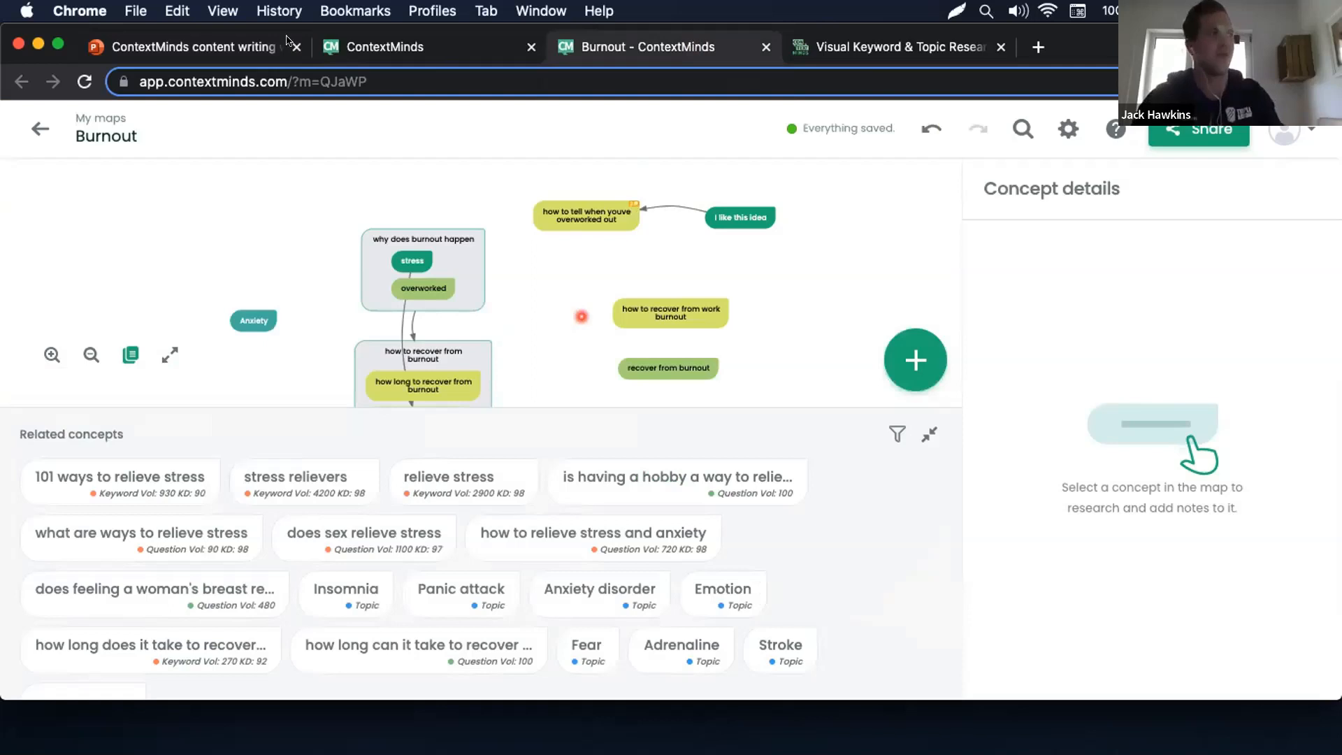
click(229, 46)
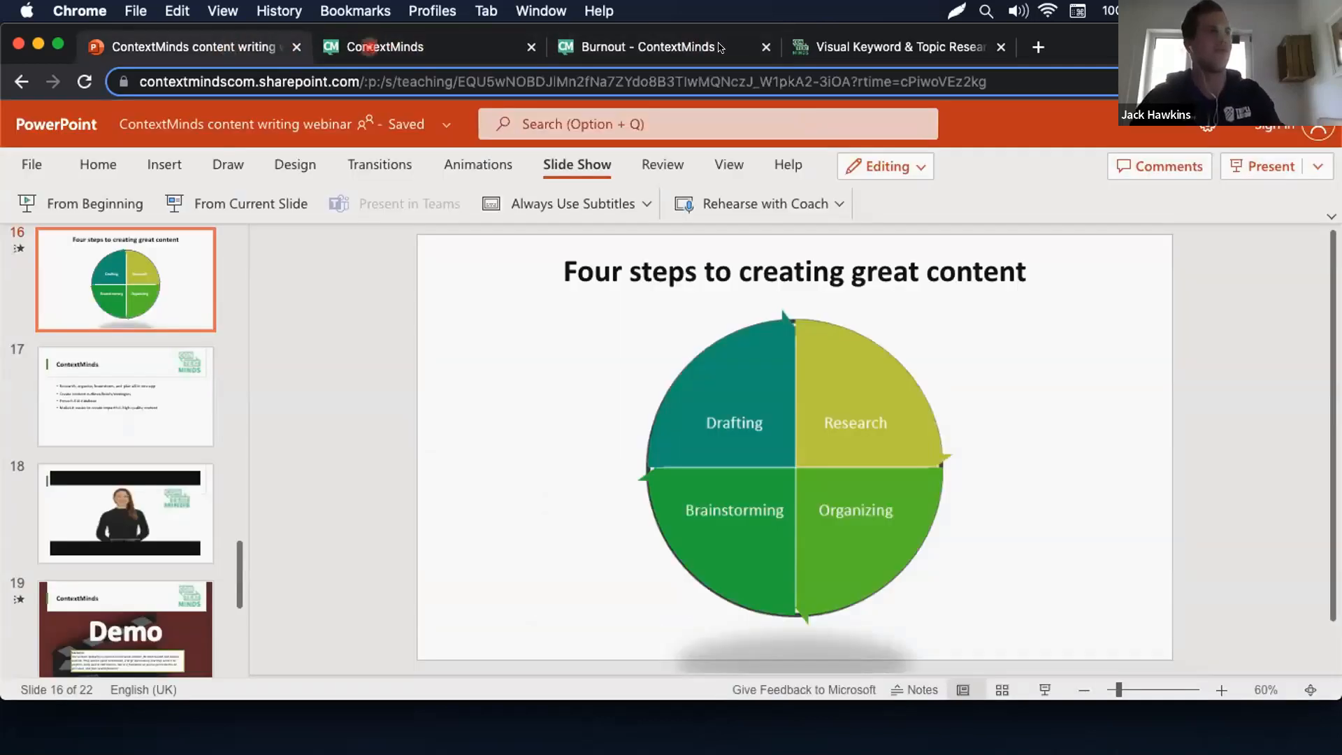
click(726, 47)
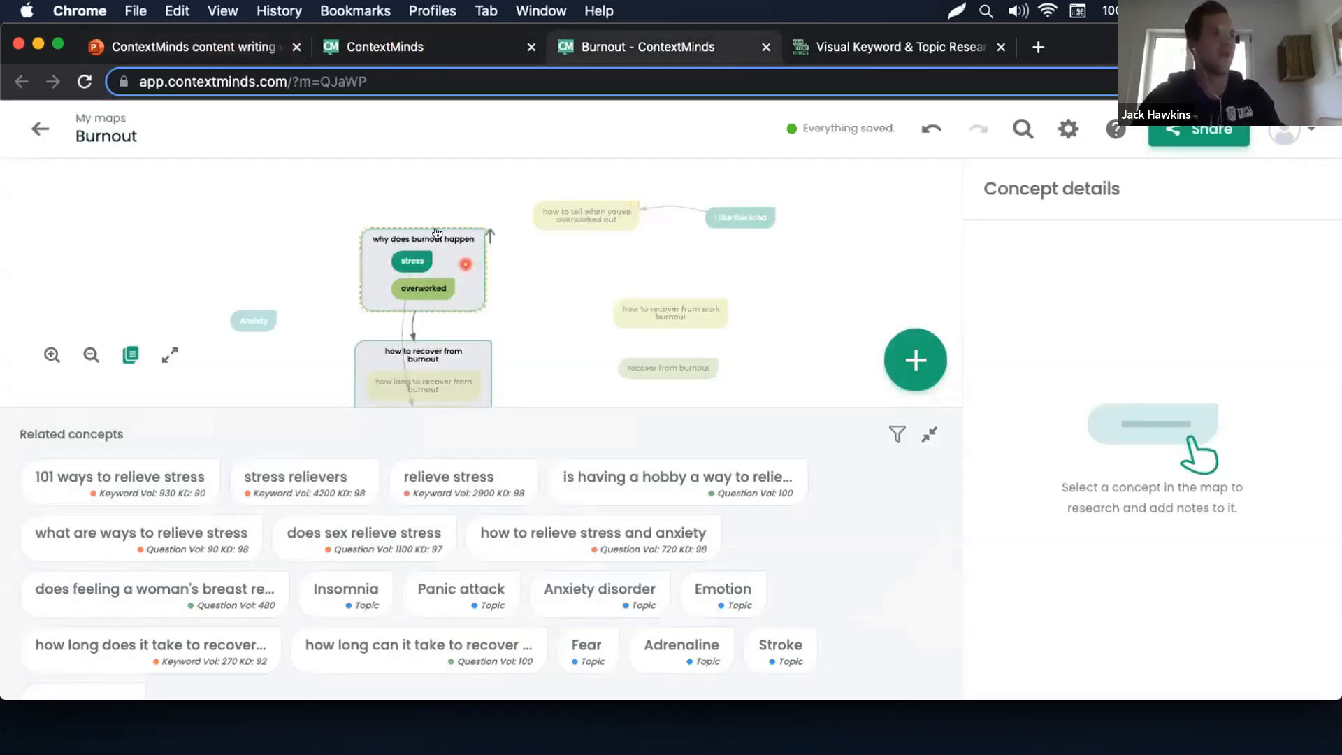
Move the "why does burnout happen" group slightly up and to the left on the map.
drag(468, 265, 455, 293)
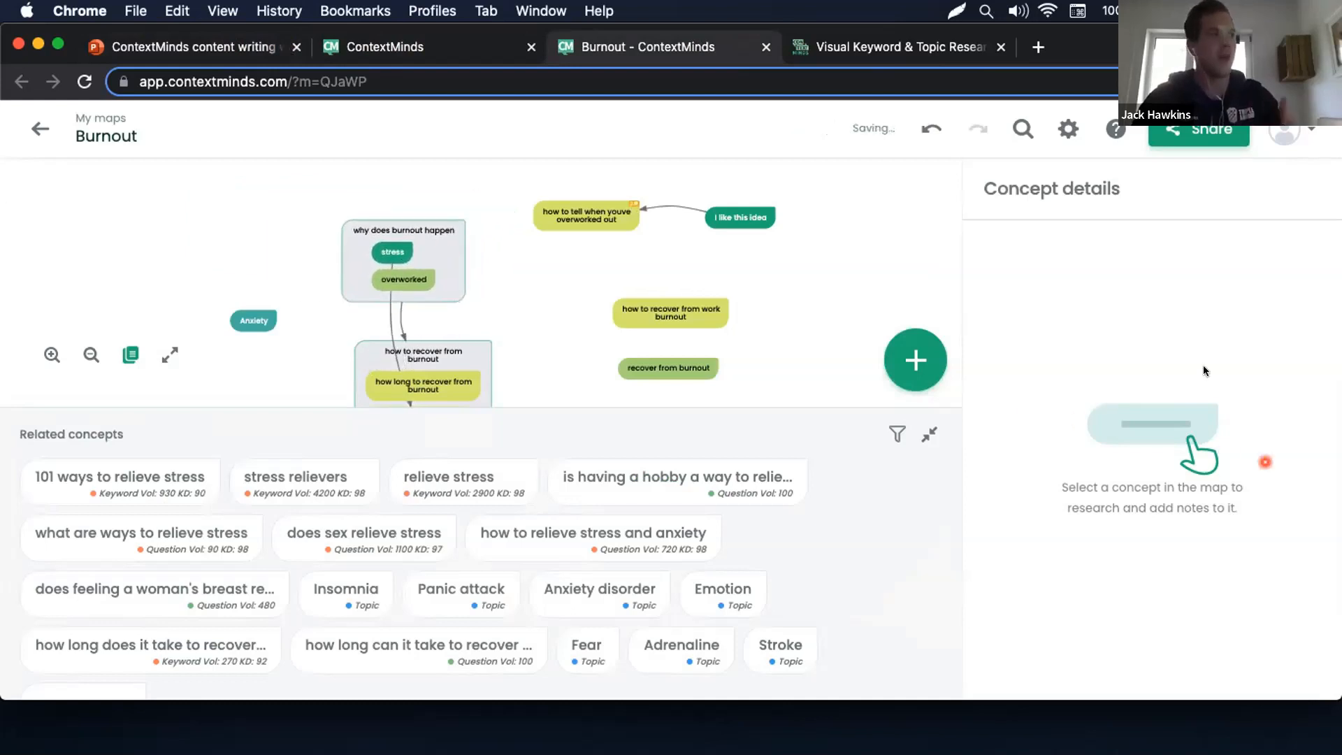
Move the "why does burnout happen" group slightly up and to the right, and view the map's sharing link.
drag(449, 250, 476, 242)
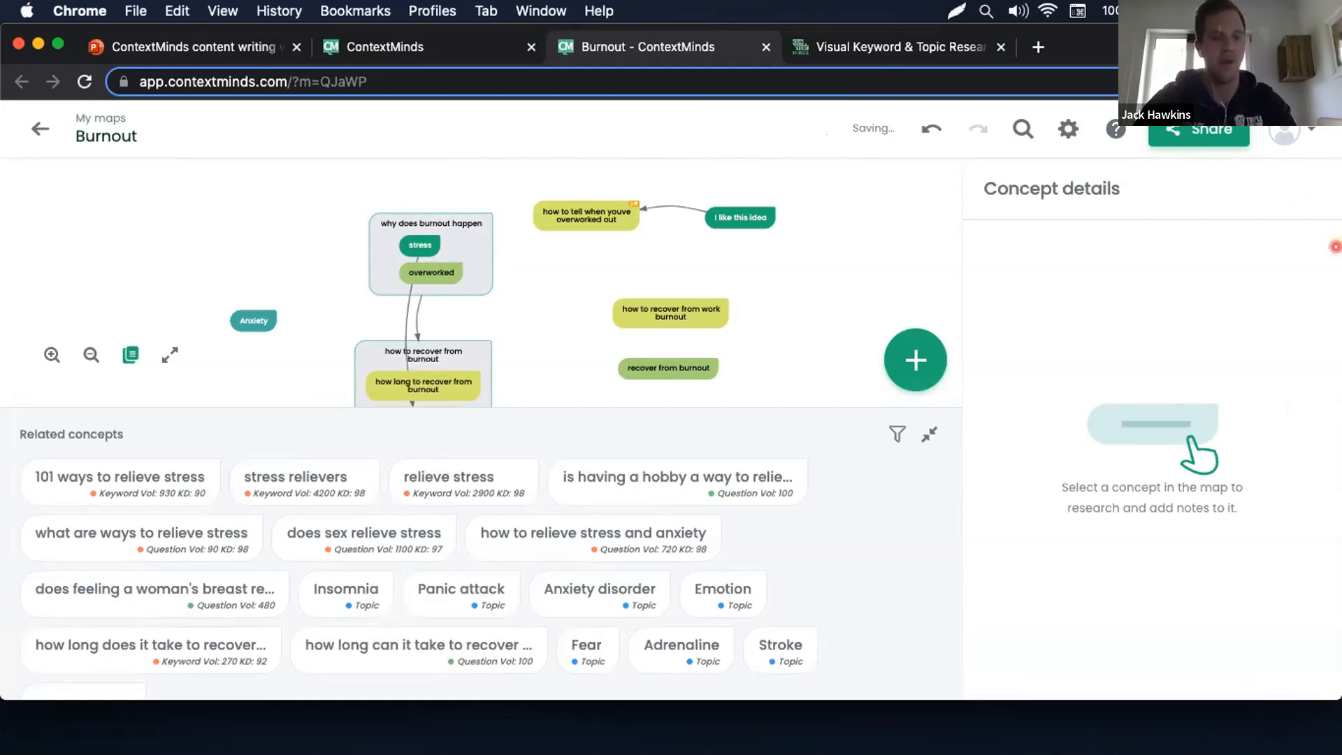
click(1214, 133)
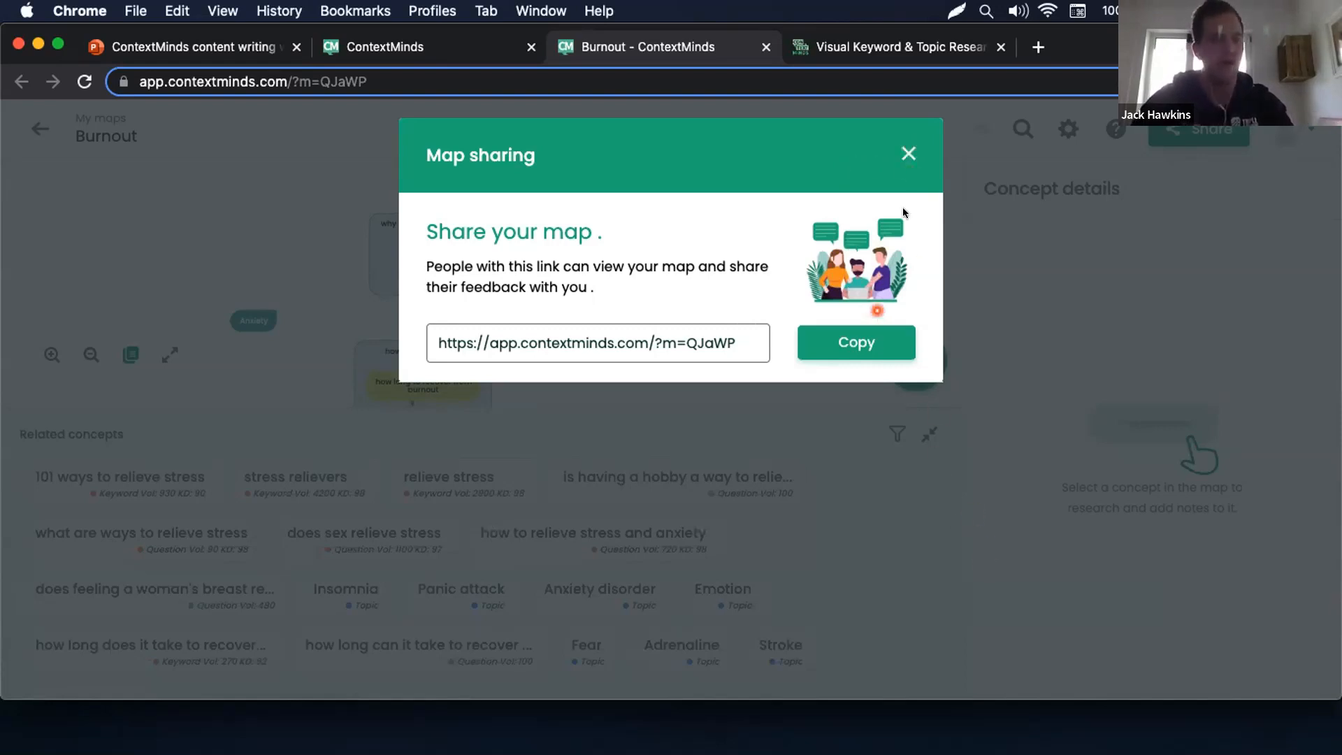
click(907, 152)
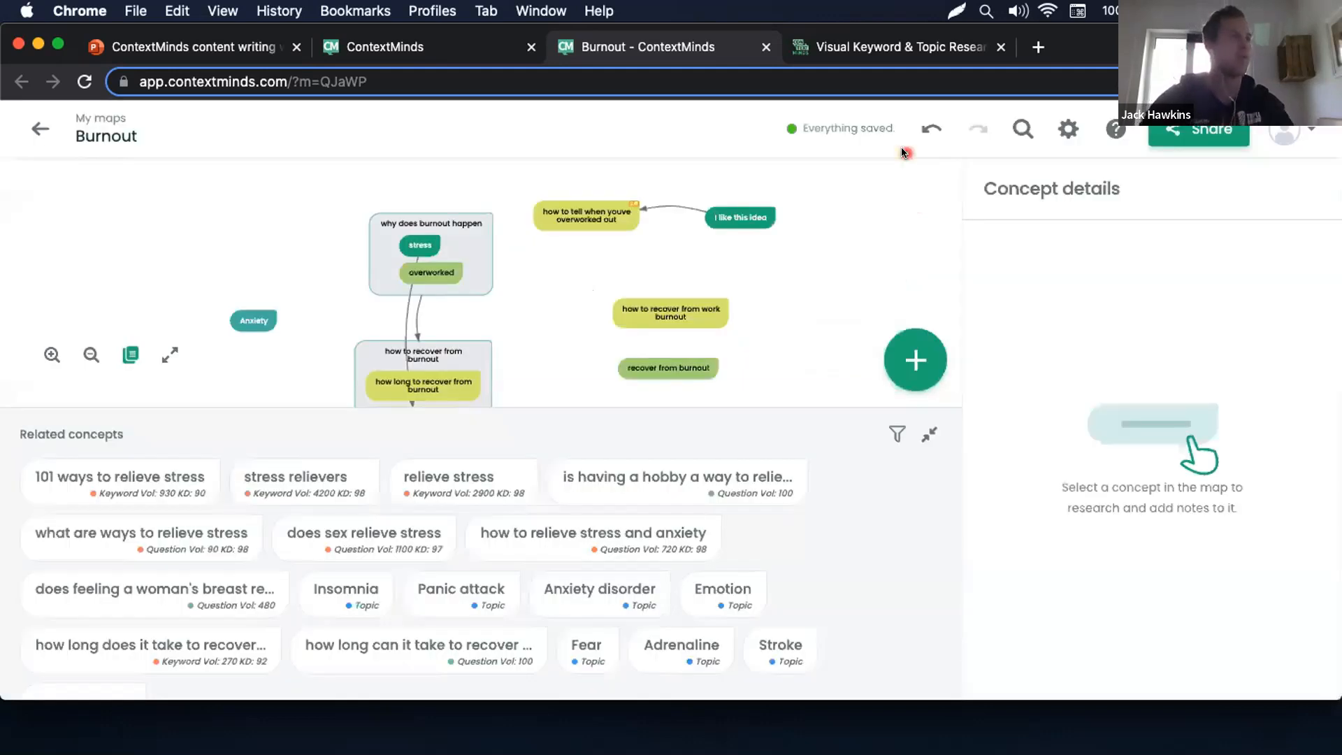
Review the Burnout map's available actions, from text export and copying to PNG, print, PDF, SVG and file export.
click(1065, 128)
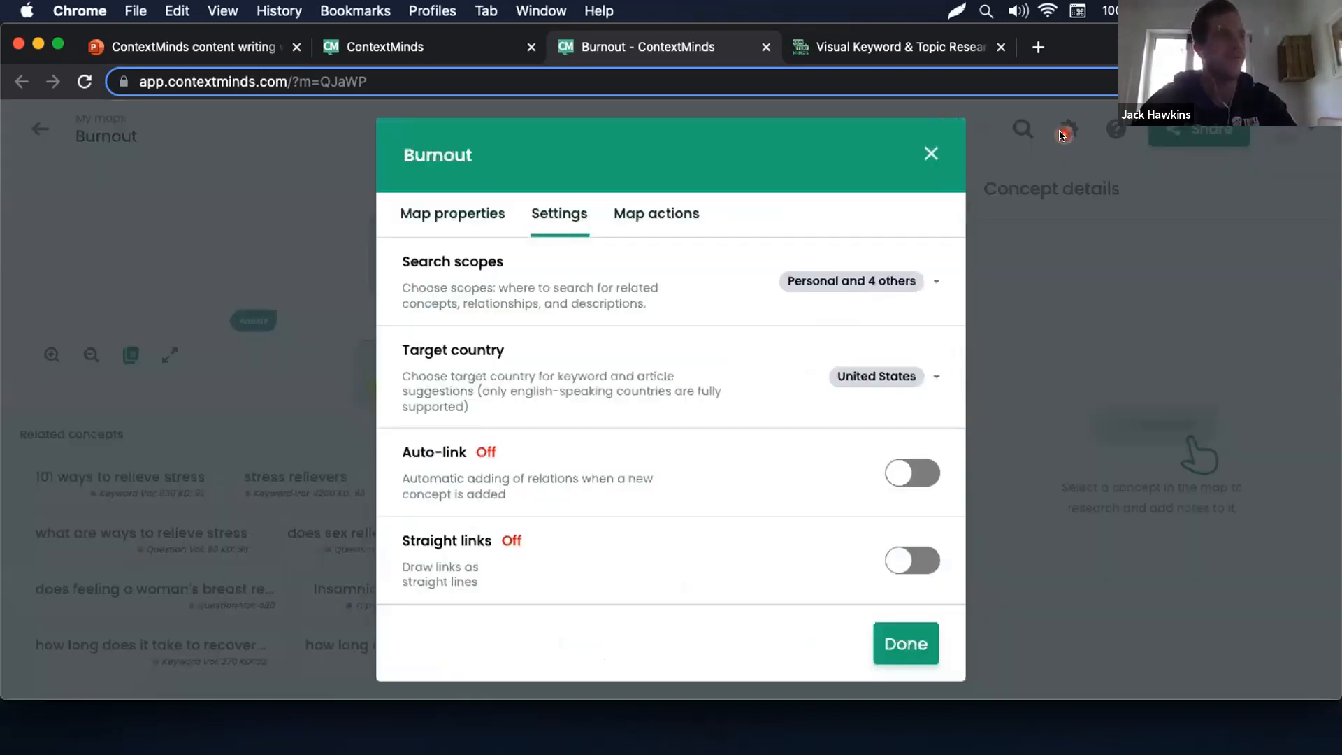
click(639, 211)
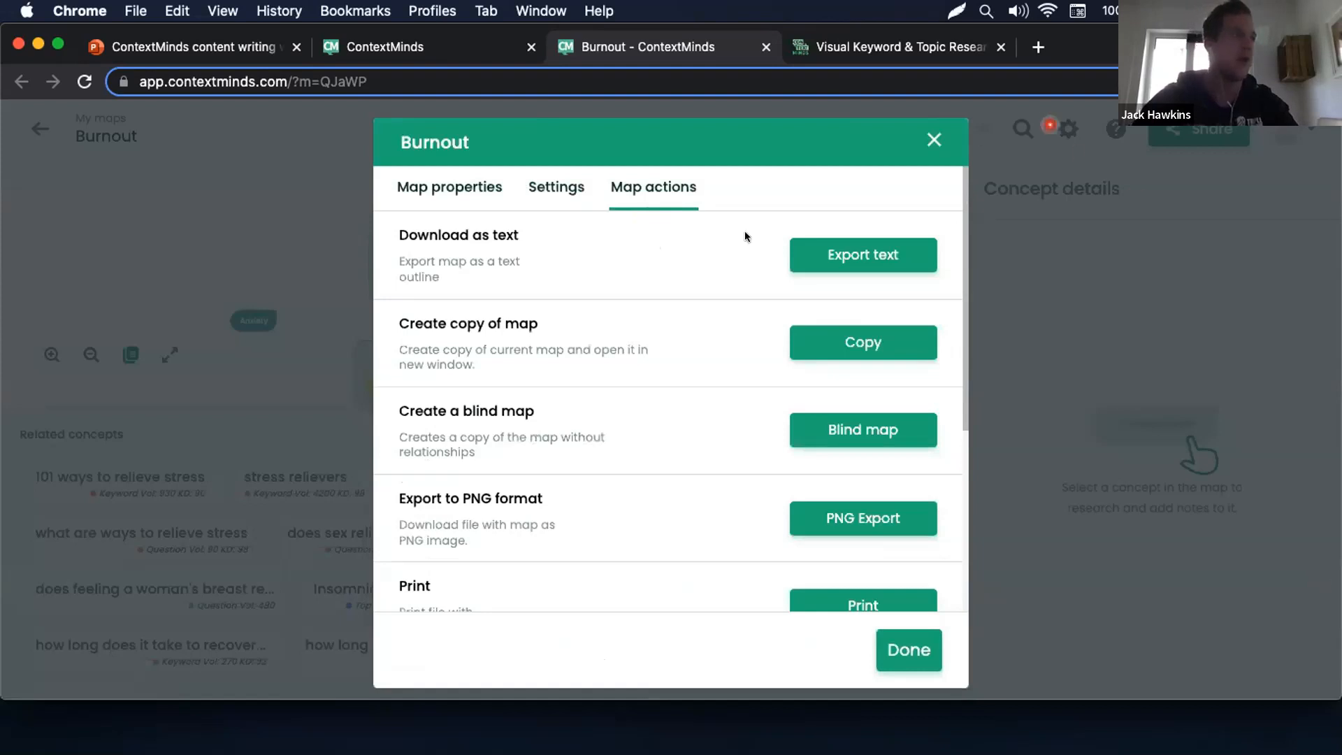
scroll(701, 260, down, 2)
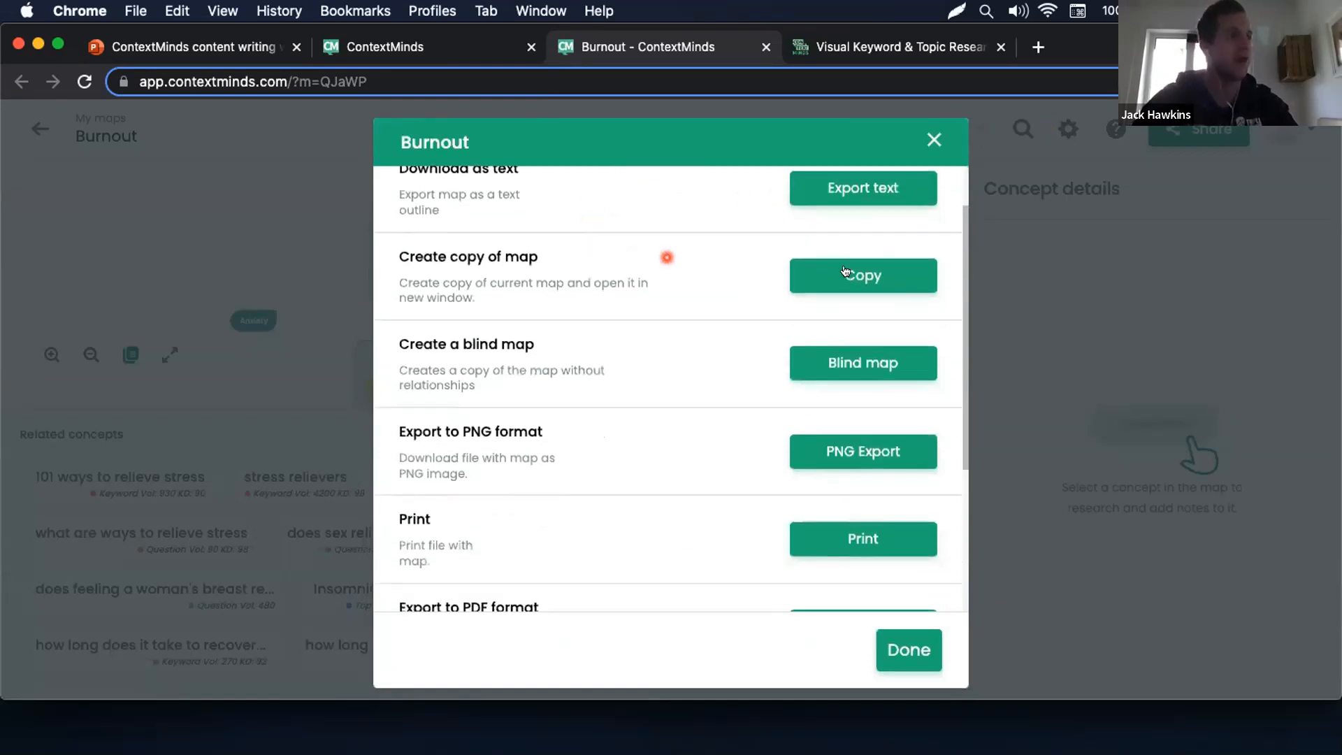
scroll(565, 355, down, 3)
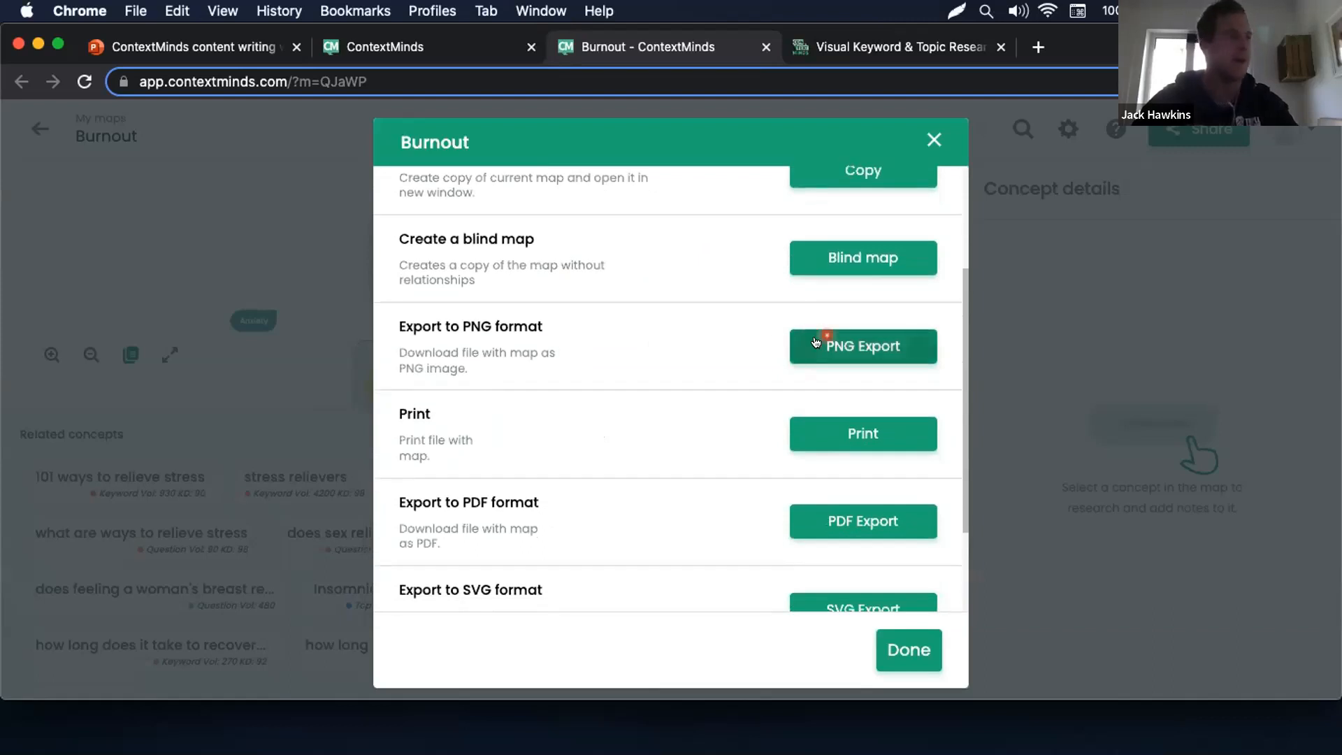
scroll(769, 353, down, 4)
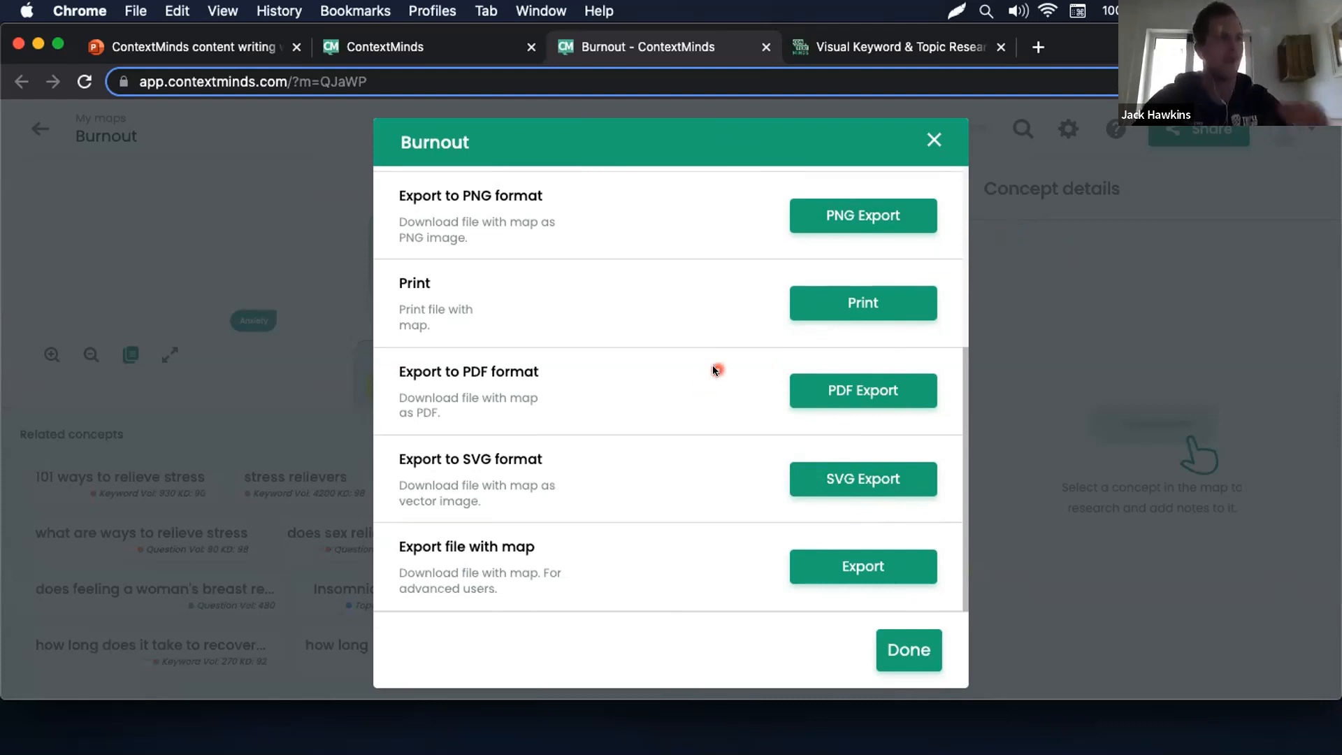
scroll(715, 353, up, 5)
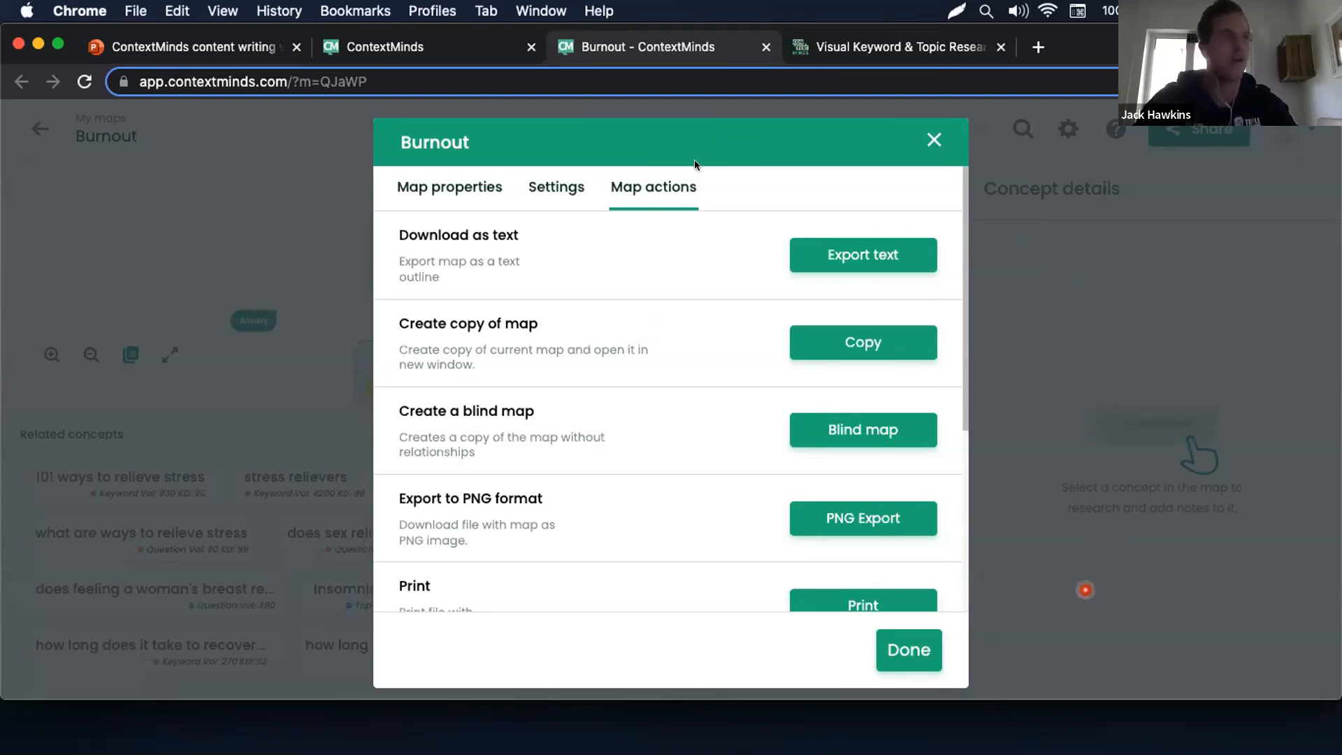
click(1083, 591)
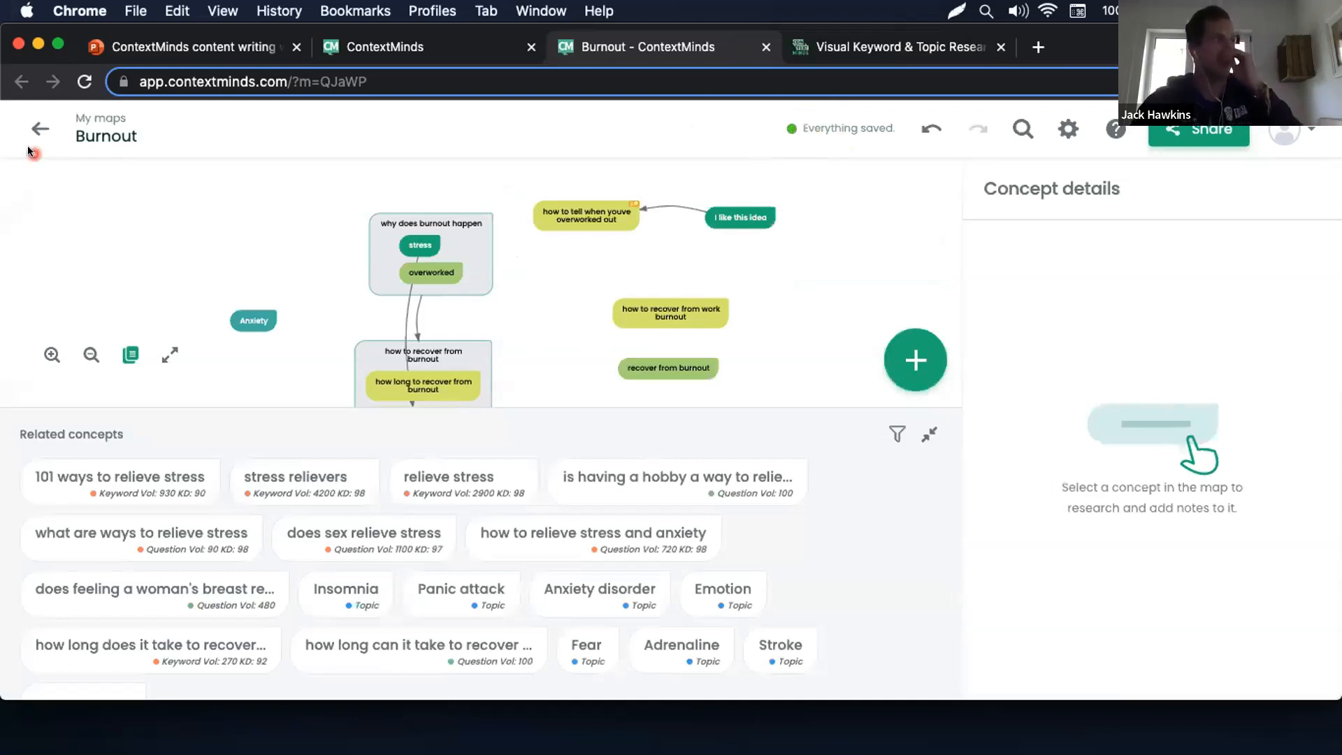
Return to the My maps overview and look through the list of saved maps.
click(41, 124)
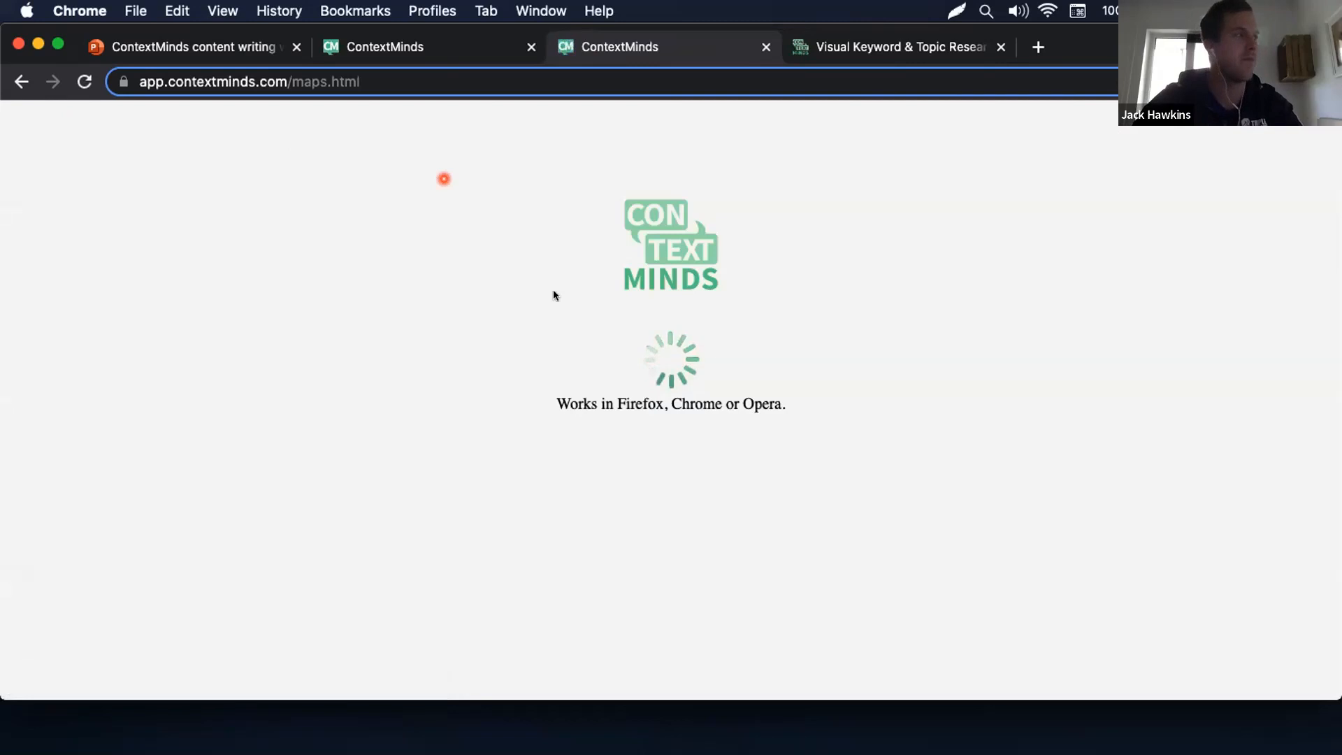
scroll(239, 396, down, 5)
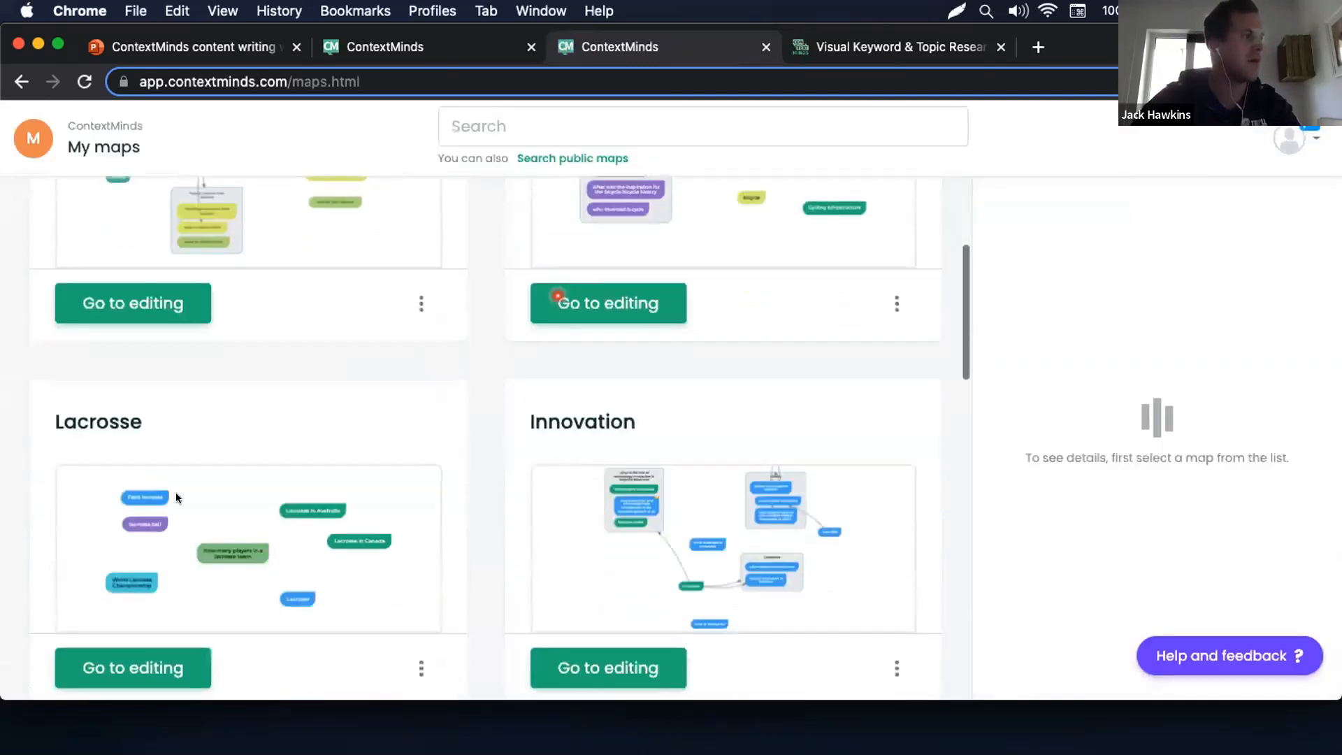
click(278, 526)
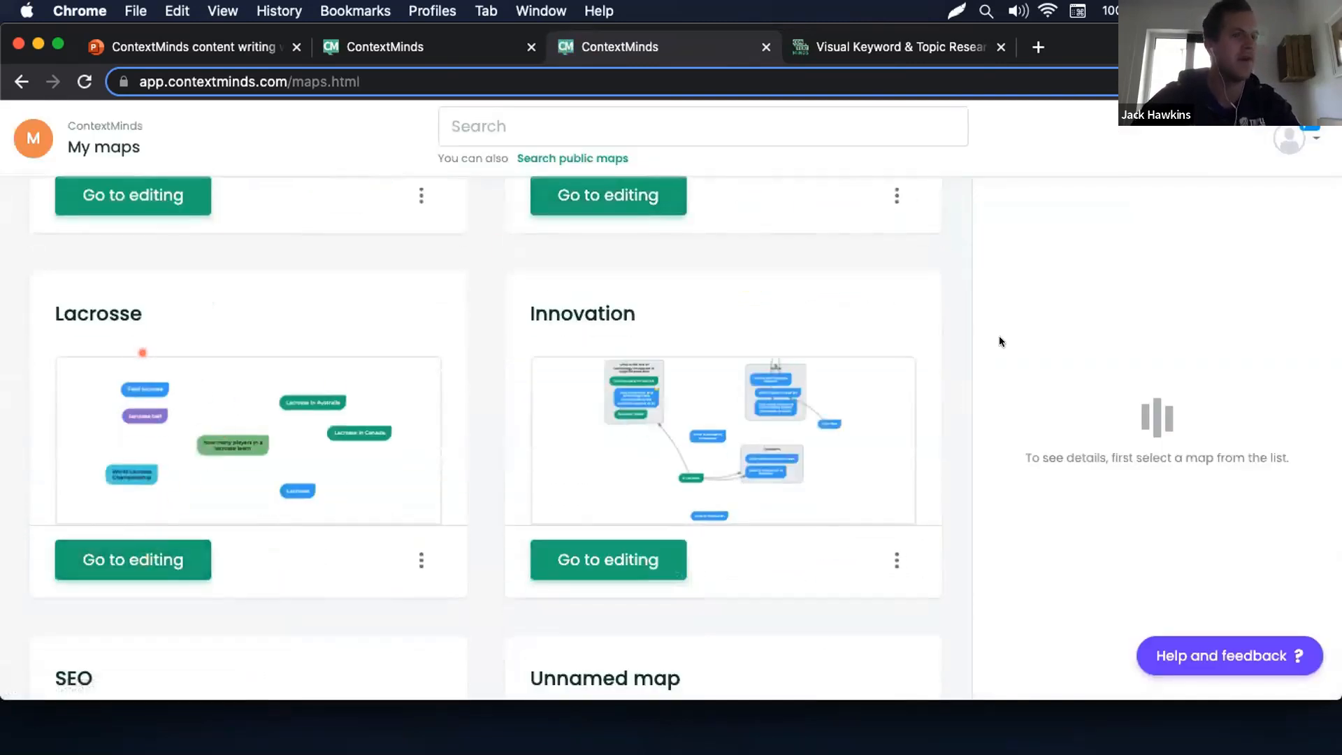
click(966, 236)
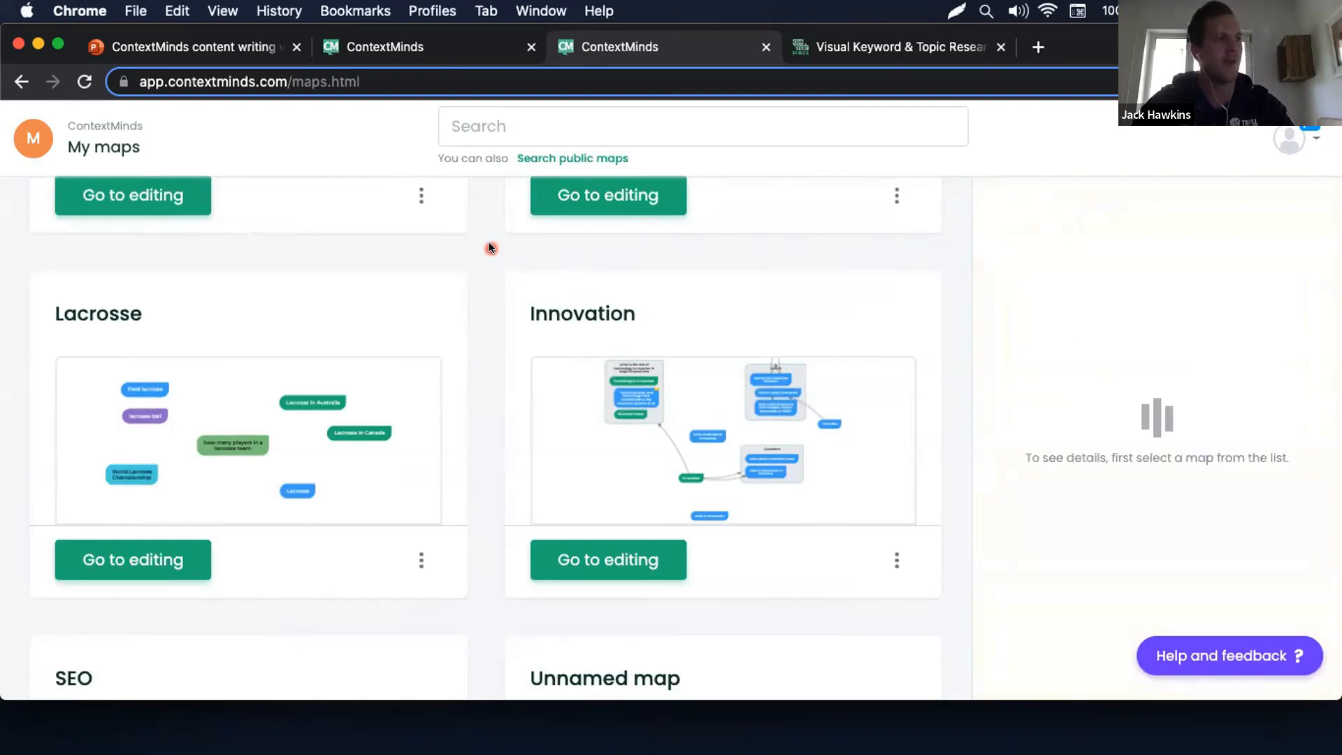
scroll(488, 244, down, 7)
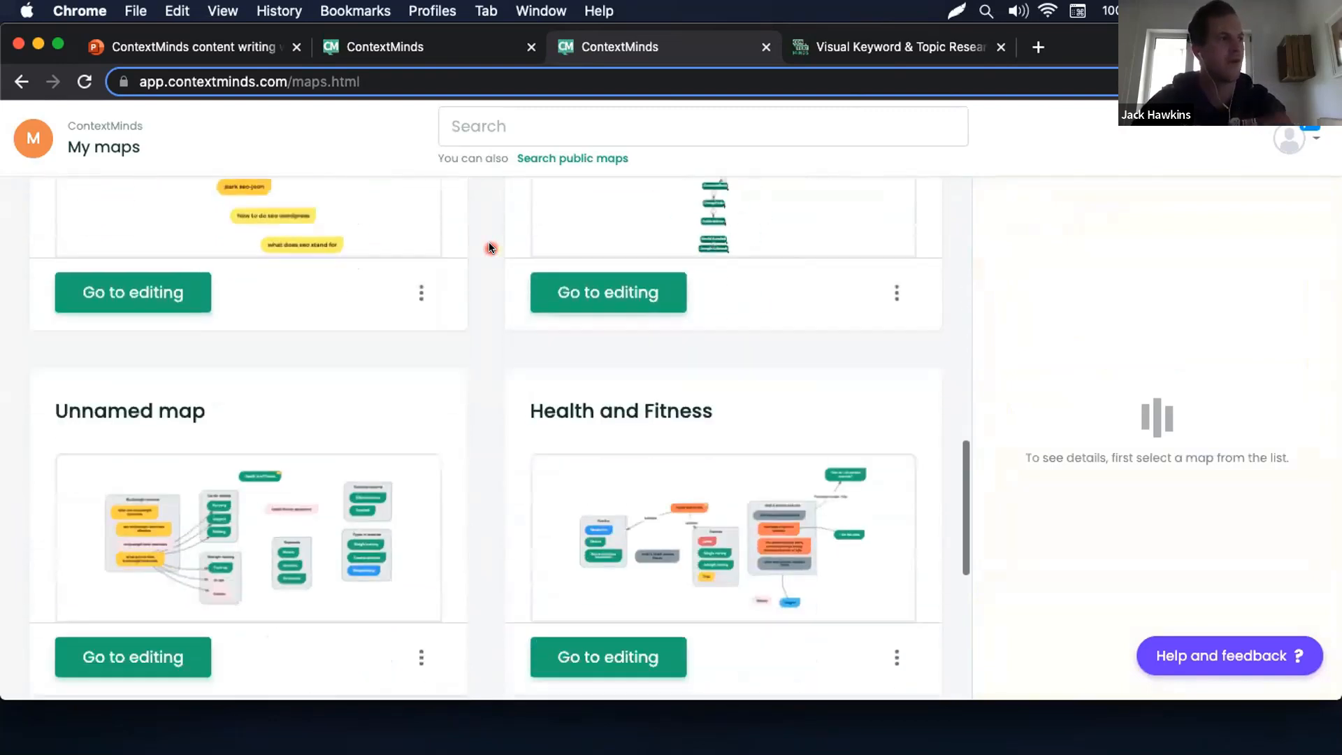
scroll(489, 245, up, 3)
scroll(588, 461, down, 4)
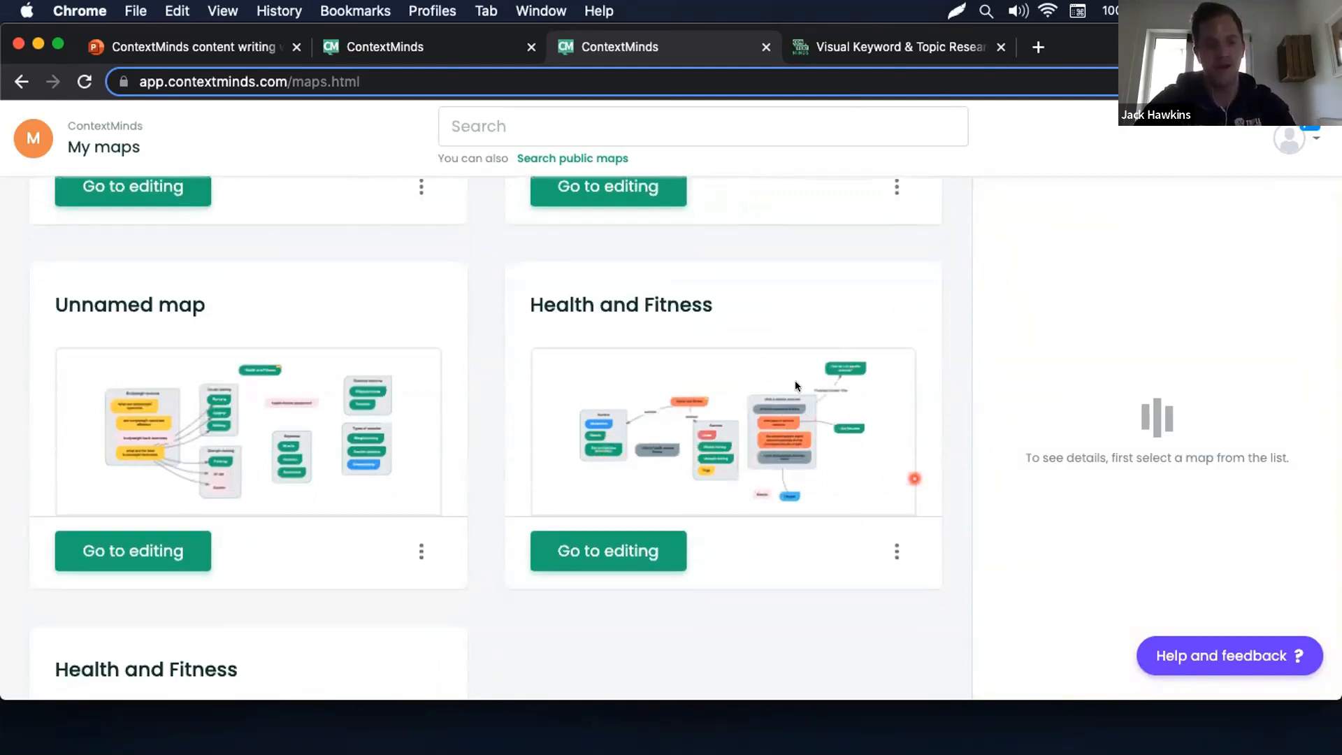
scroll(752, 402, down, 3)
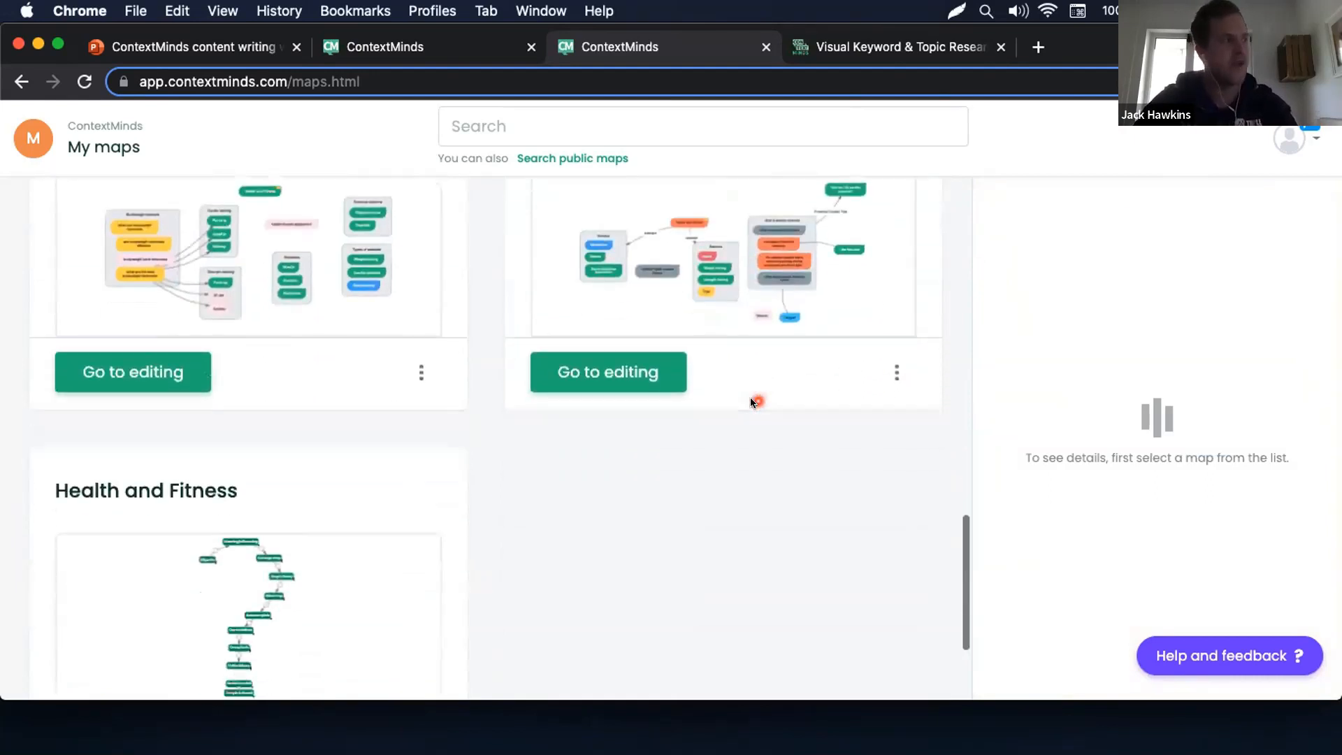
scroll(752, 403, up, 15)
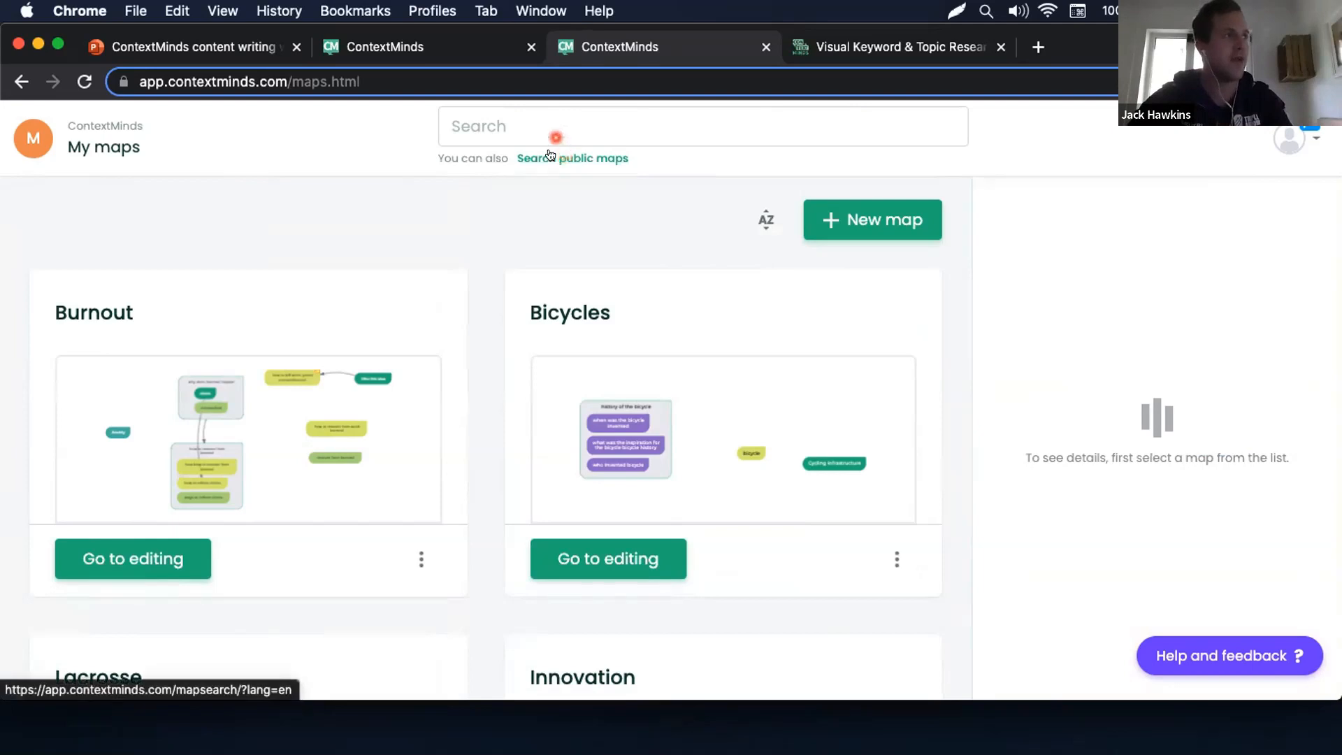
Open the public map search, search for "wedding" and look through the results.
click(550, 156)
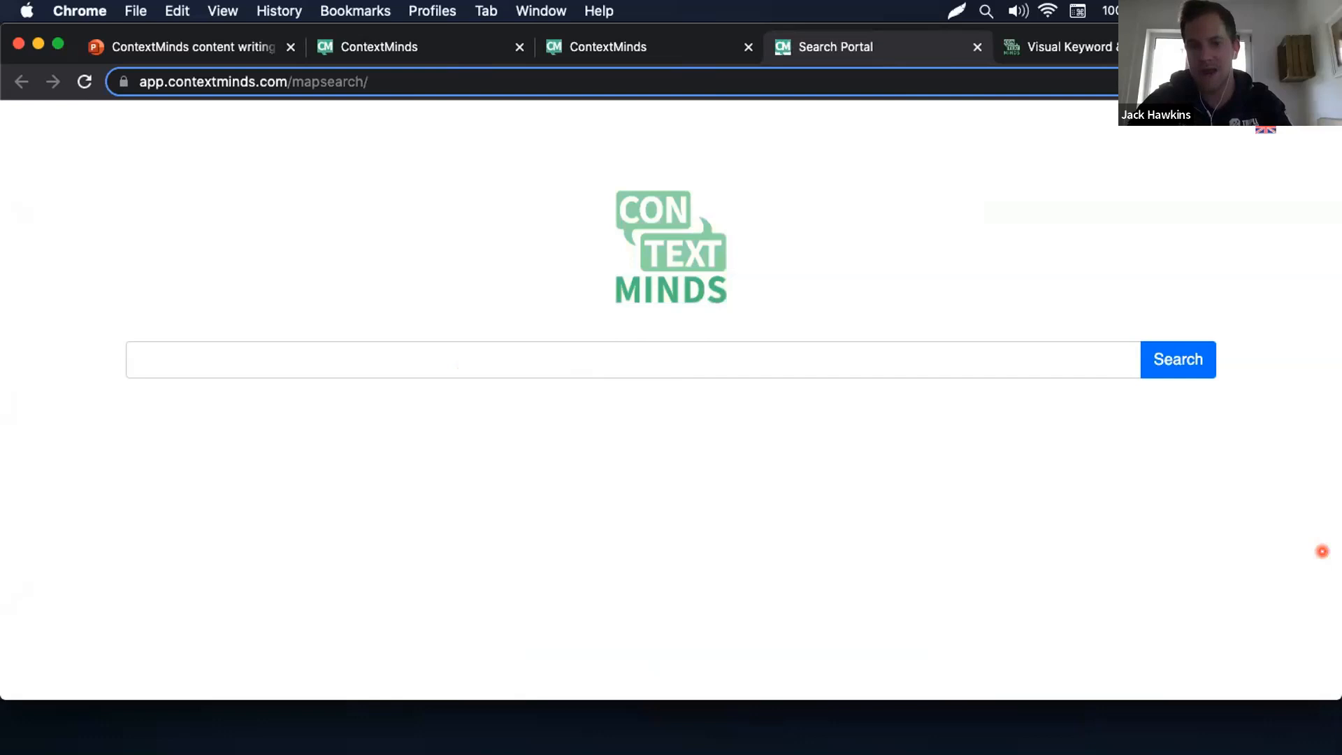
click(791, 361)
text(weddings)
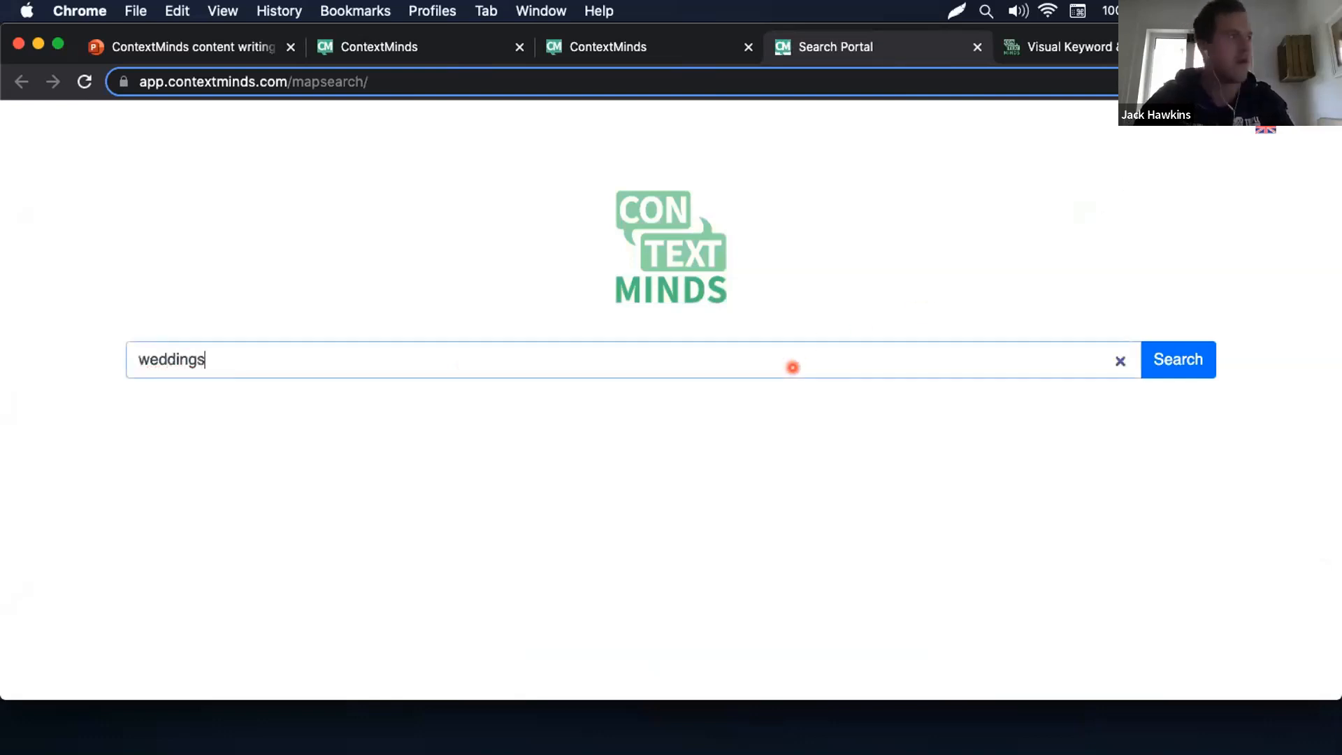
key(BackSpace)
key(Return)
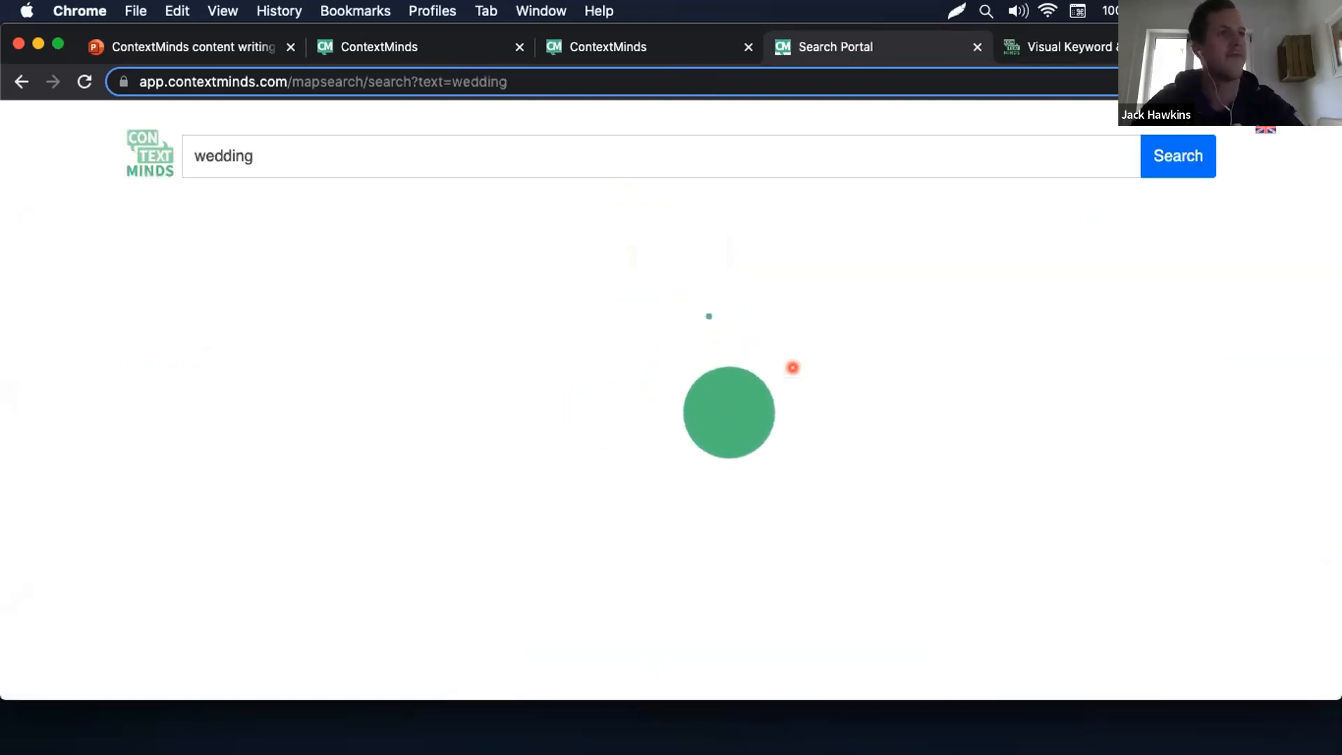
scroll(792, 367, down, 7)
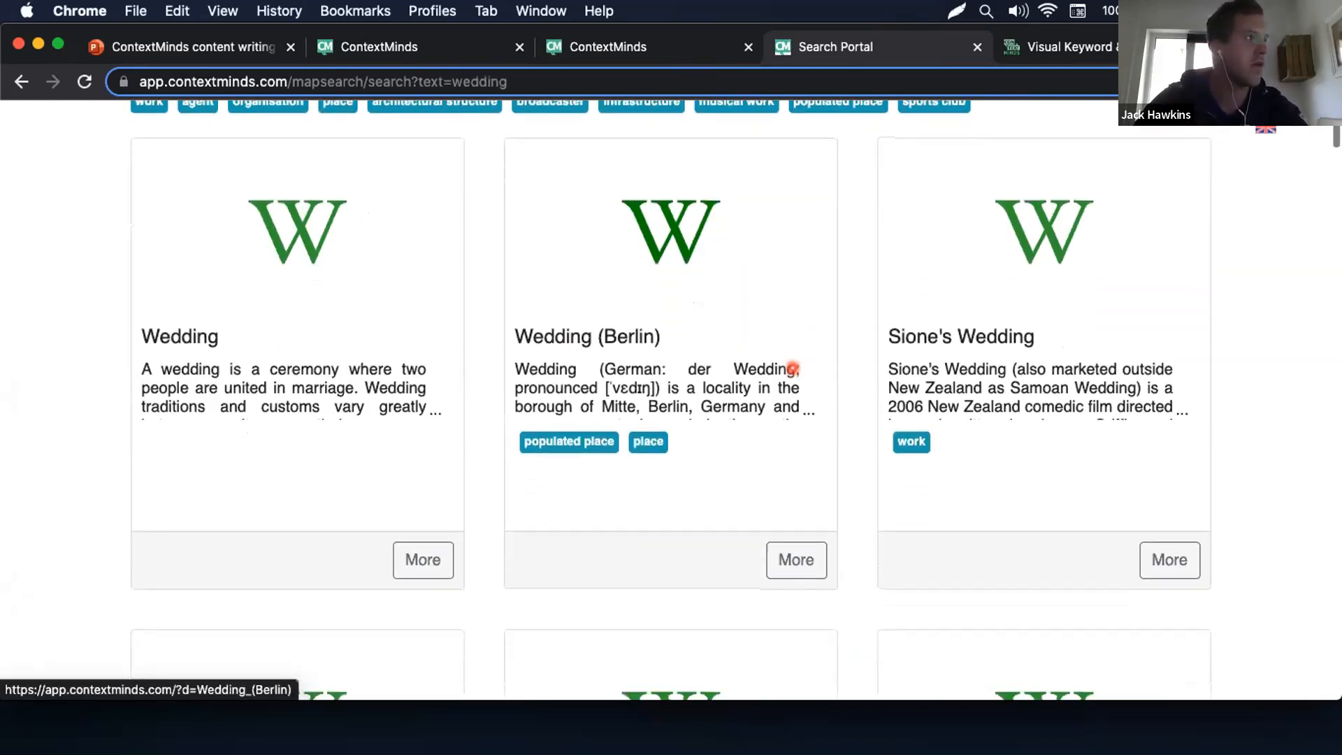
scroll(792, 368, up, 10)
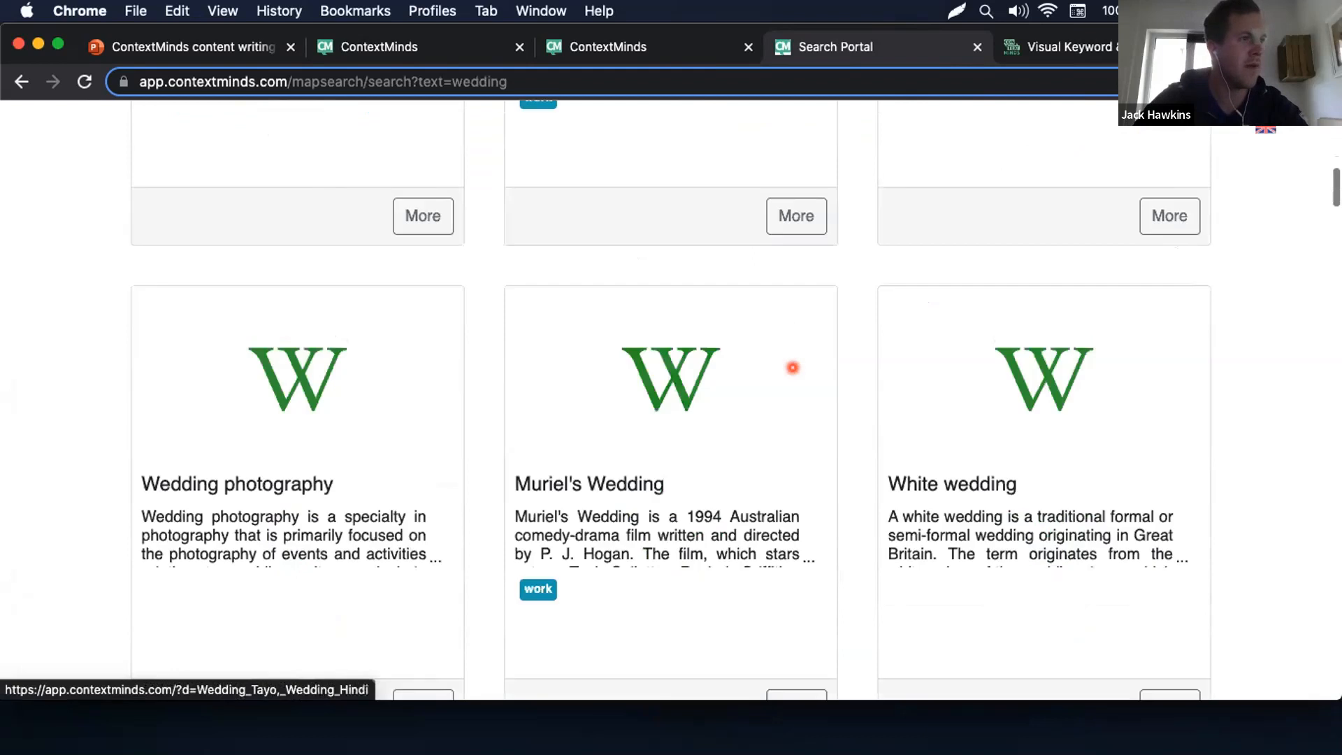
Search the public maps for "seo" and open the SEO Content Writing map from the results to view it.
click(223, 152)
double_click(216, 144)
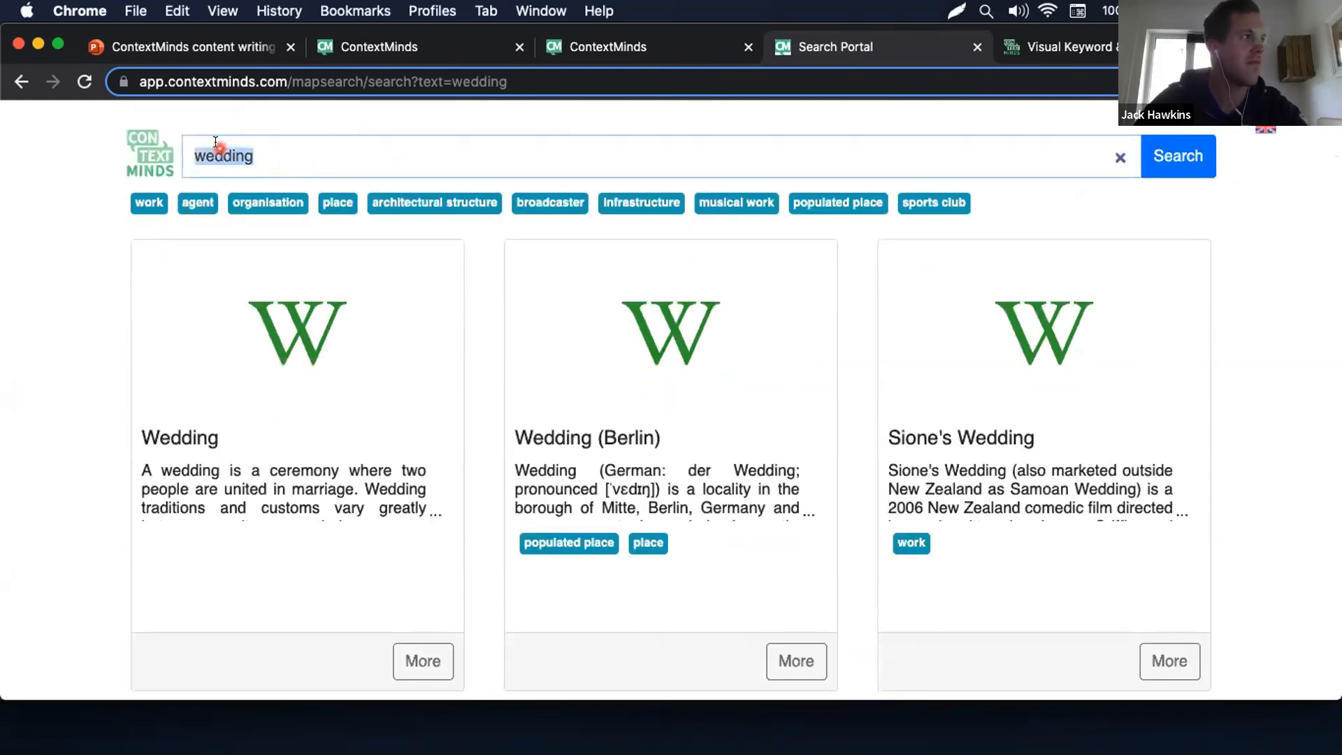
text(seo)
key(Return)
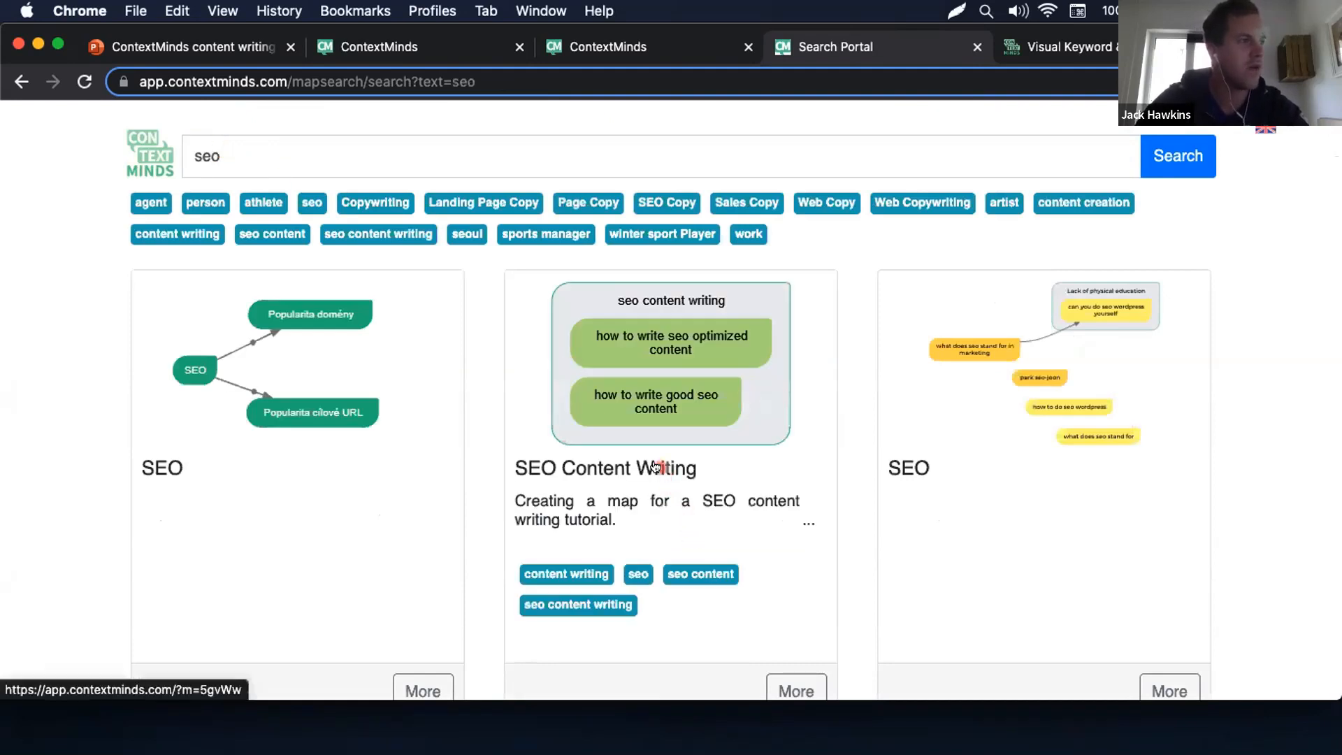
scroll(656, 466, down, 2)
scroll(772, 548, down, 1)
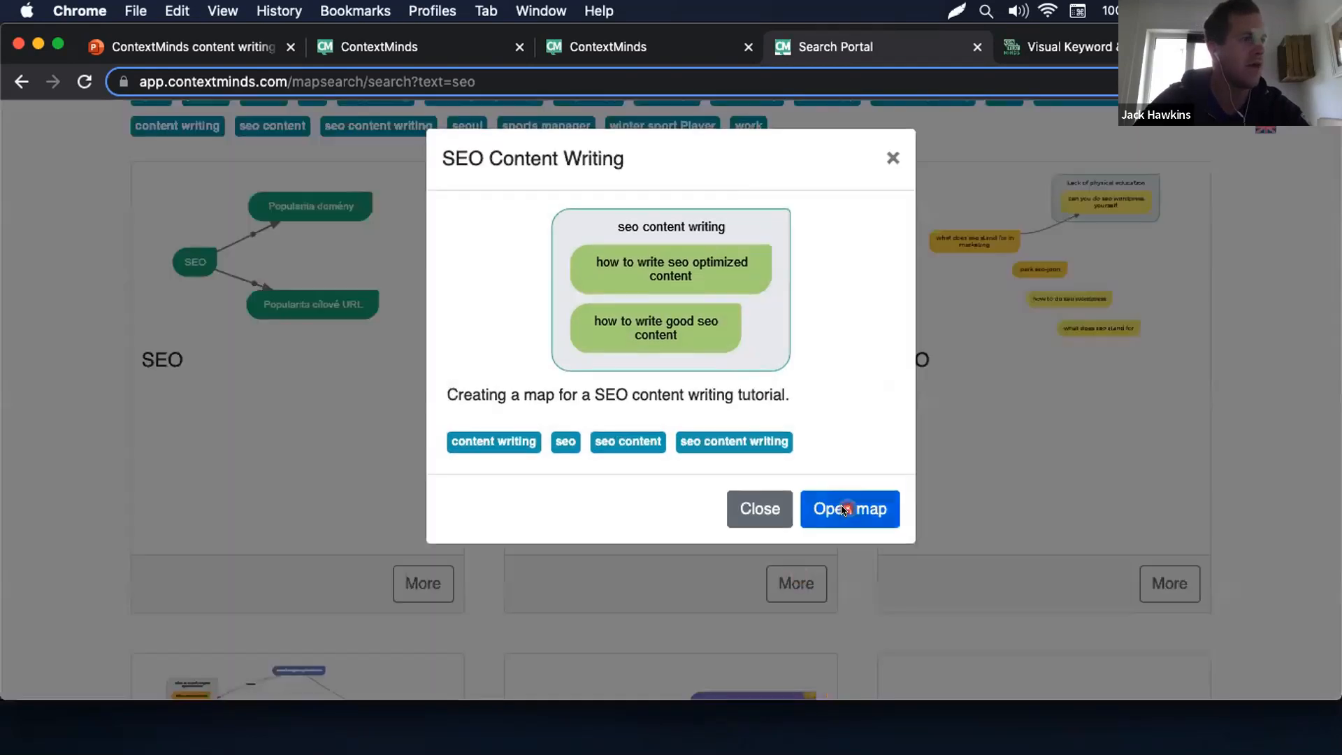
click(847, 509)
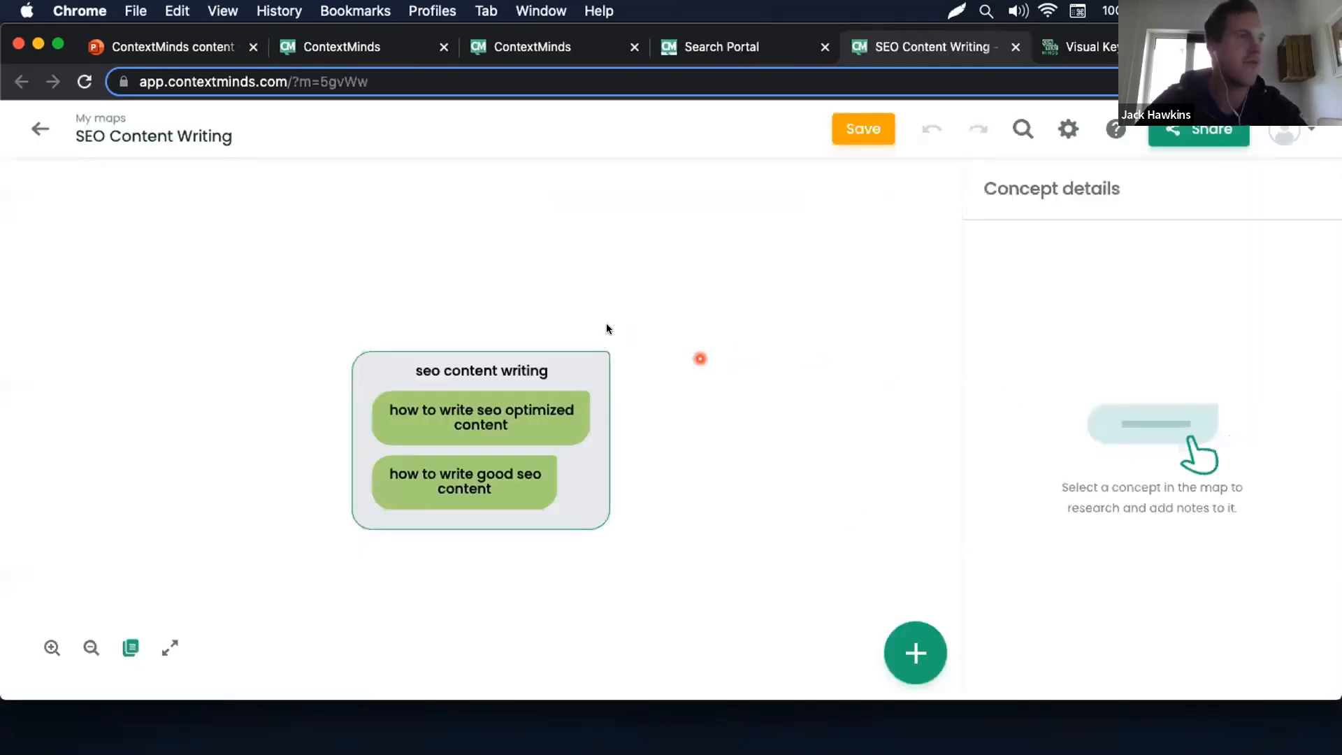
scroll(607, 327, down, 3)
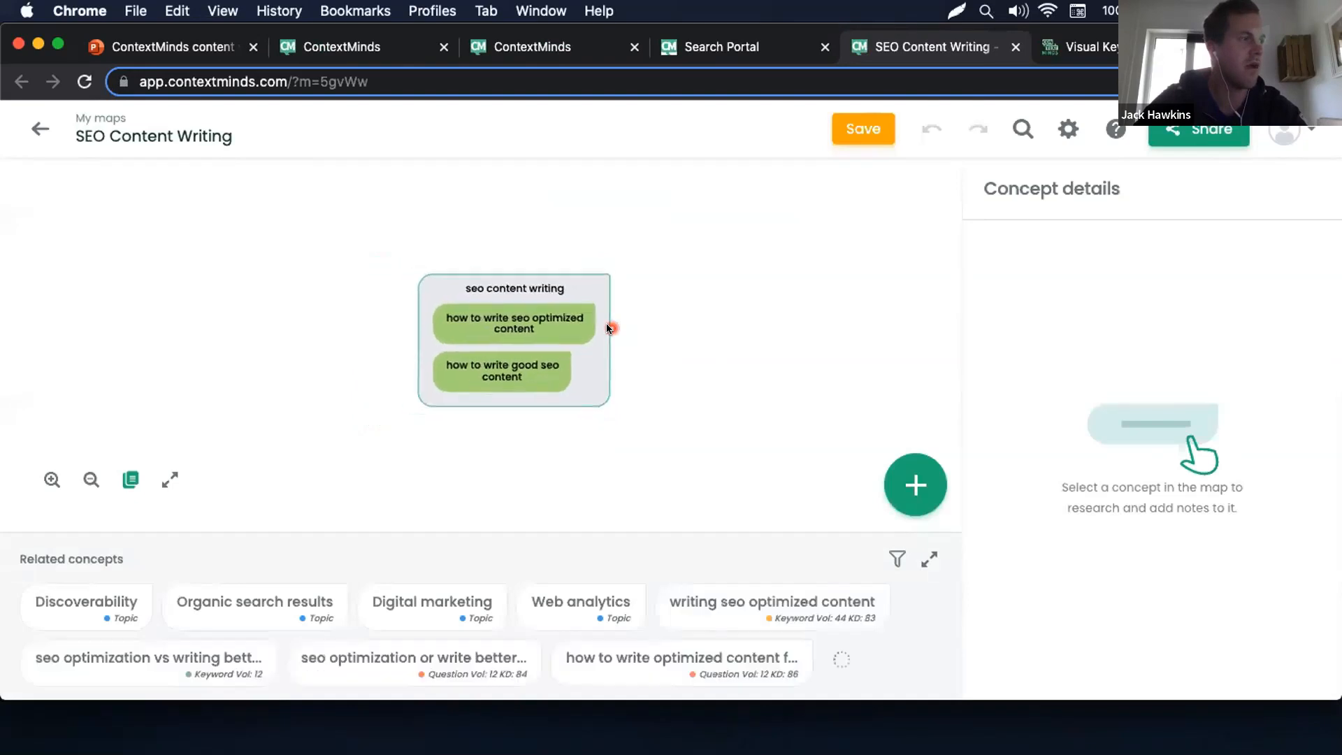
Go from the SEO Content Writing map to the My maps overview and open the public map search again.
click(40, 129)
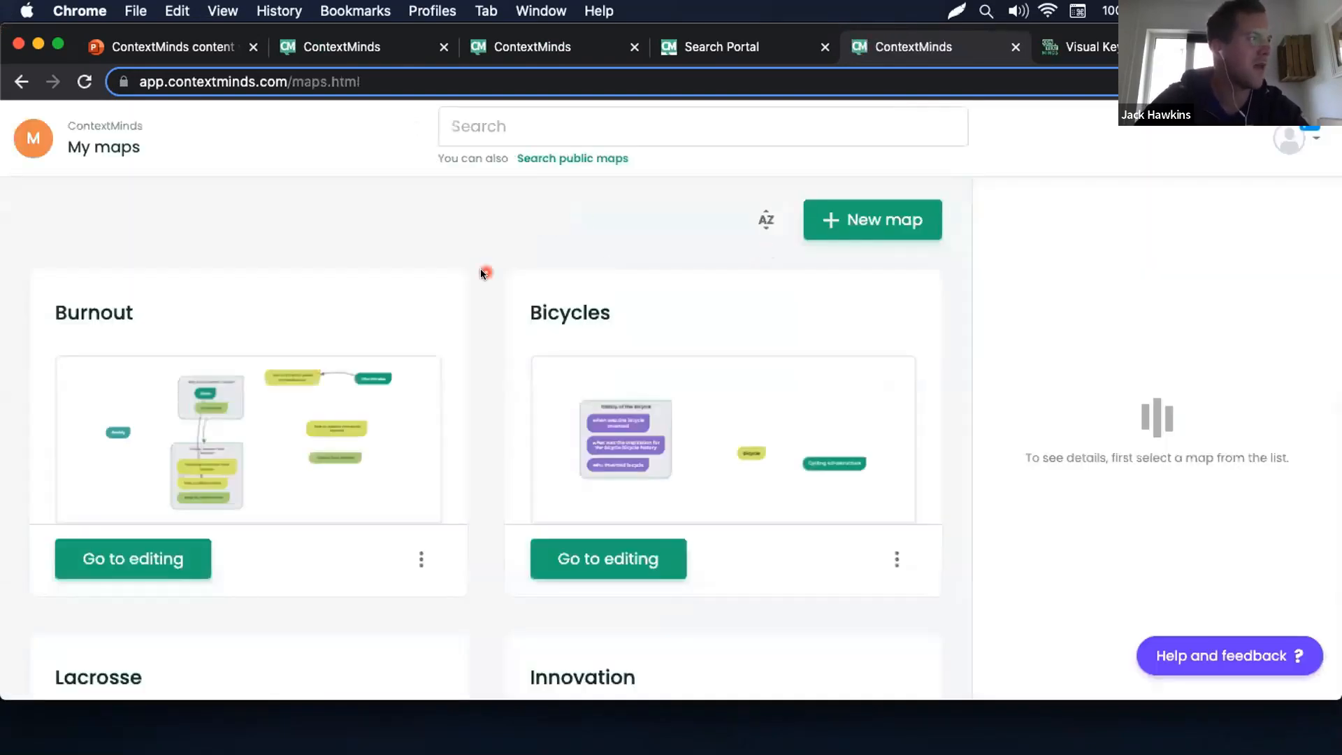
scroll(485, 269, down, 2)
scroll(485, 219, up, 2)
click(559, 158)
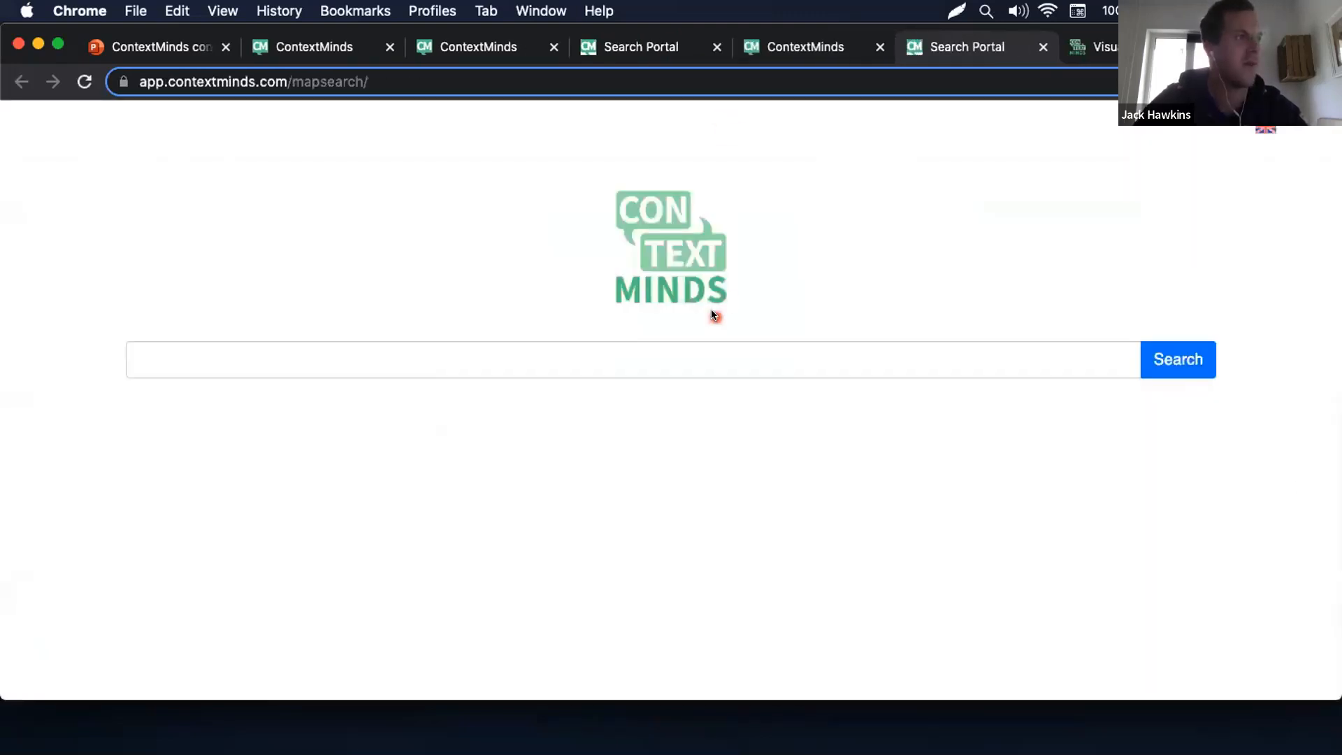
click(1336, 501)
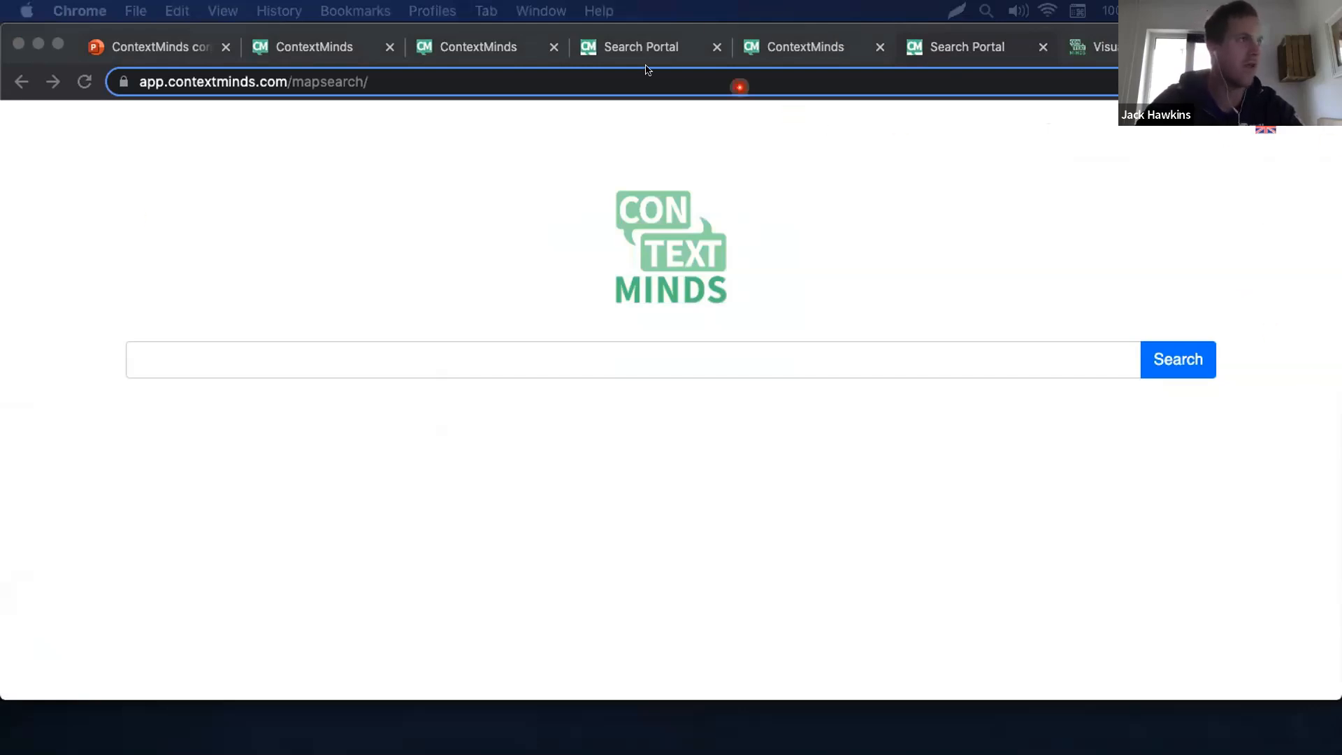
Close the earlier public map search tab and the duplicate My maps tab, and return to the original My maps overview.
click(619, 56)
click(457, 59)
click(654, 50)
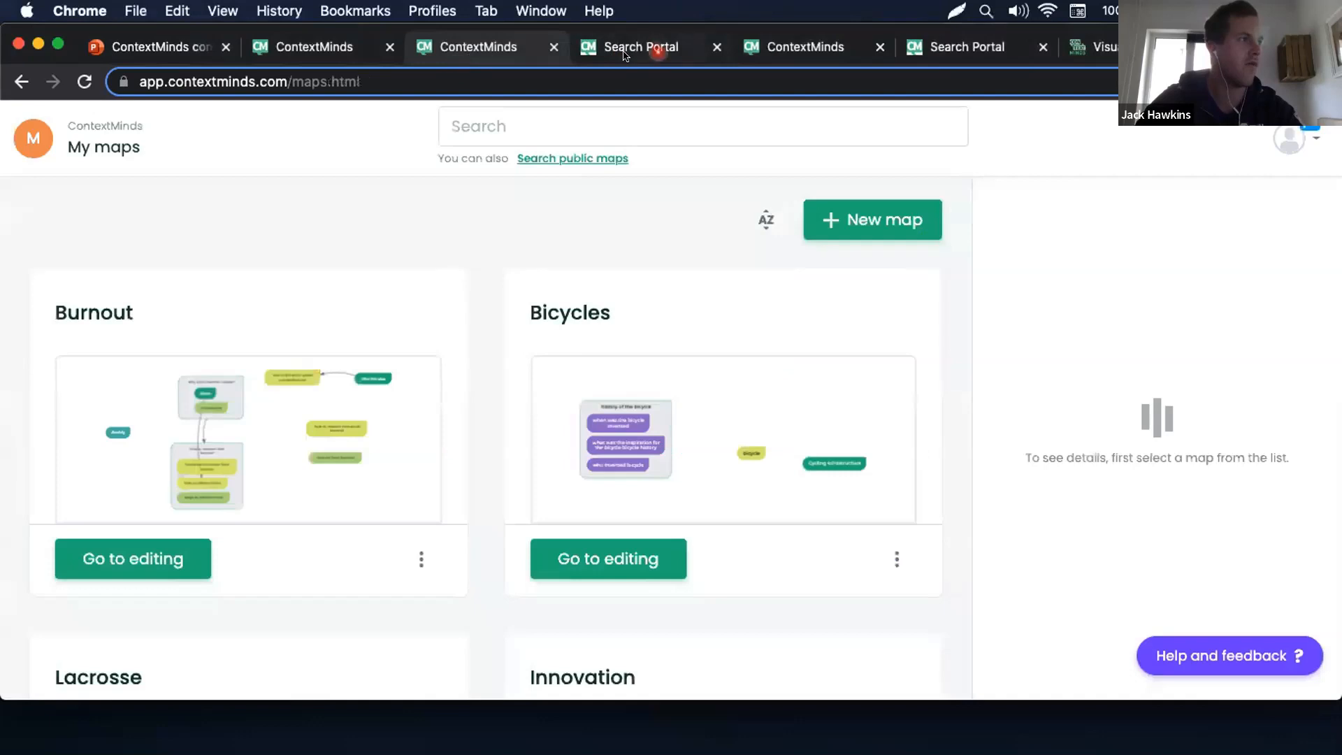
click(715, 46)
click(714, 46)
click(430, 59)
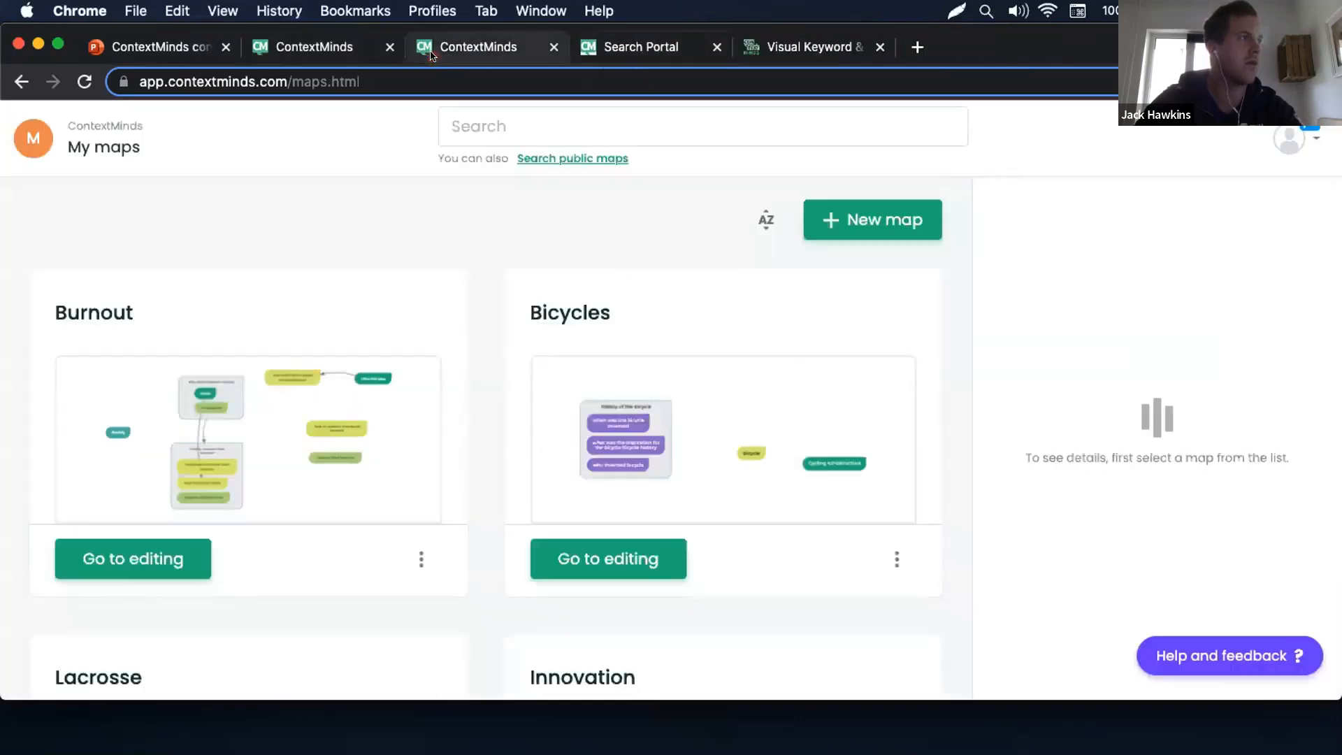
Open the Burnout map for editing and display its map properties with the private map option.
click(155, 557)
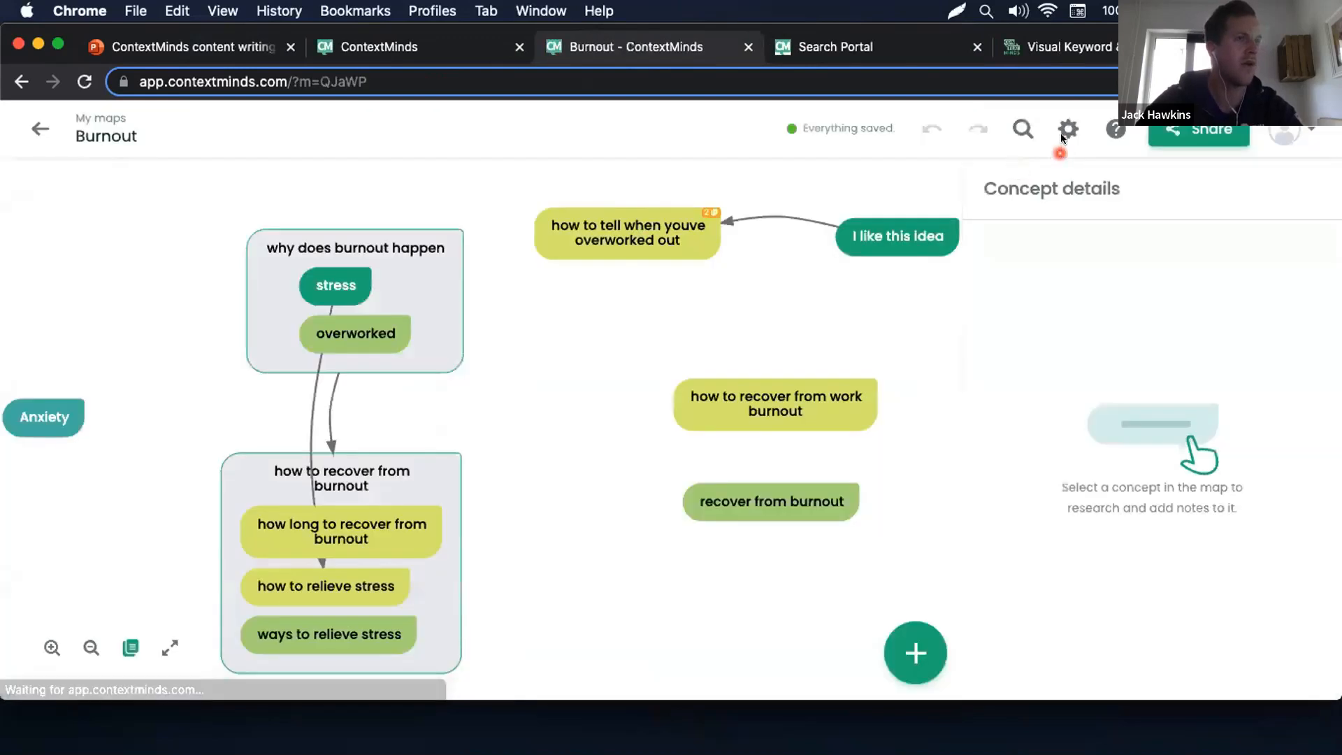
click(1061, 124)
click(404, 214)
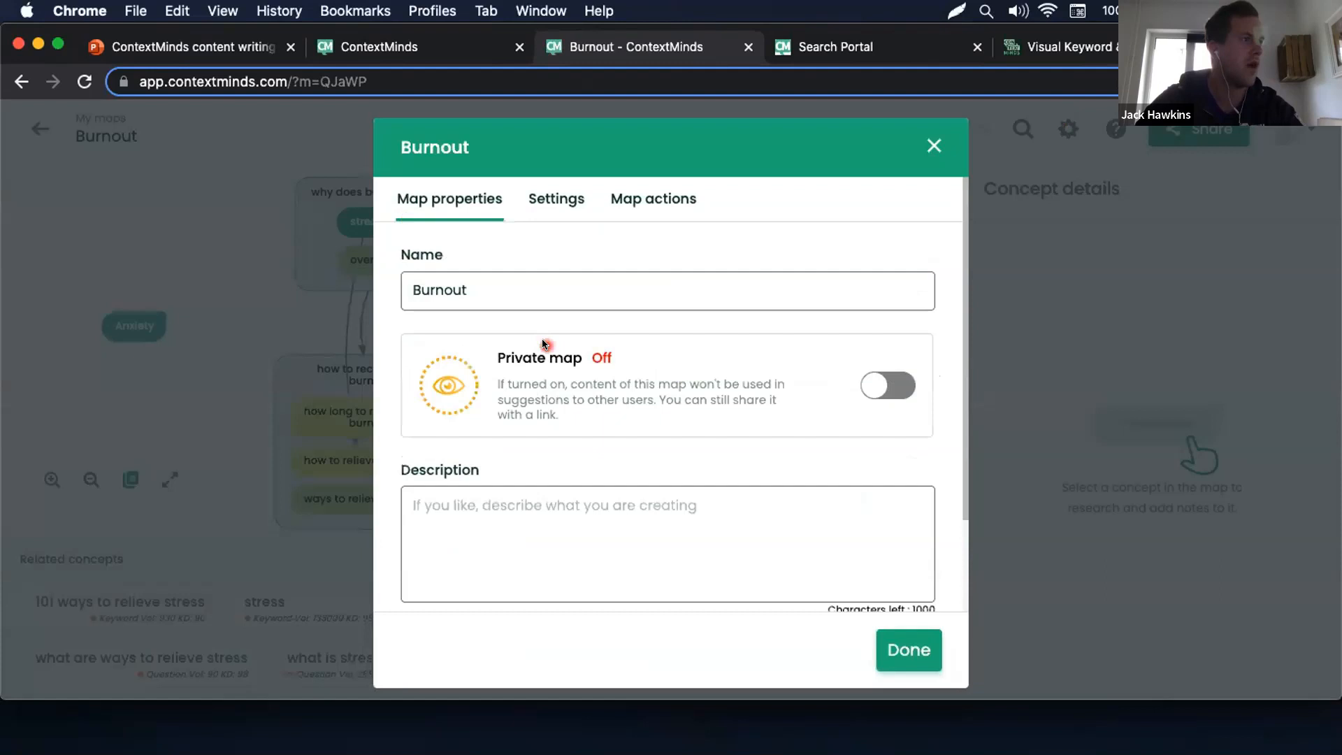
Review the Burnout map's description and tags fields, and the available target countries in its settings, without changing anything.
scroll(544, 341, down, 3)
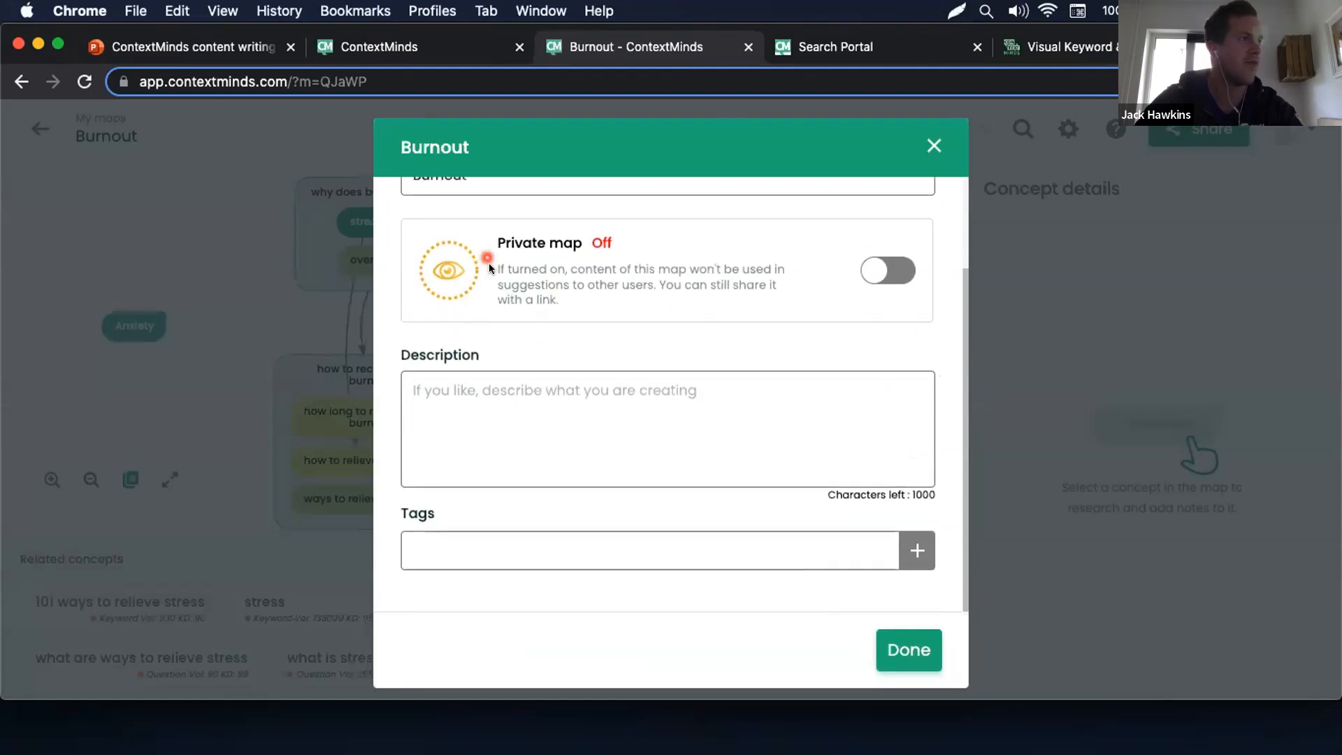
scroll(488, 266, up, 3)
click(551, 197)
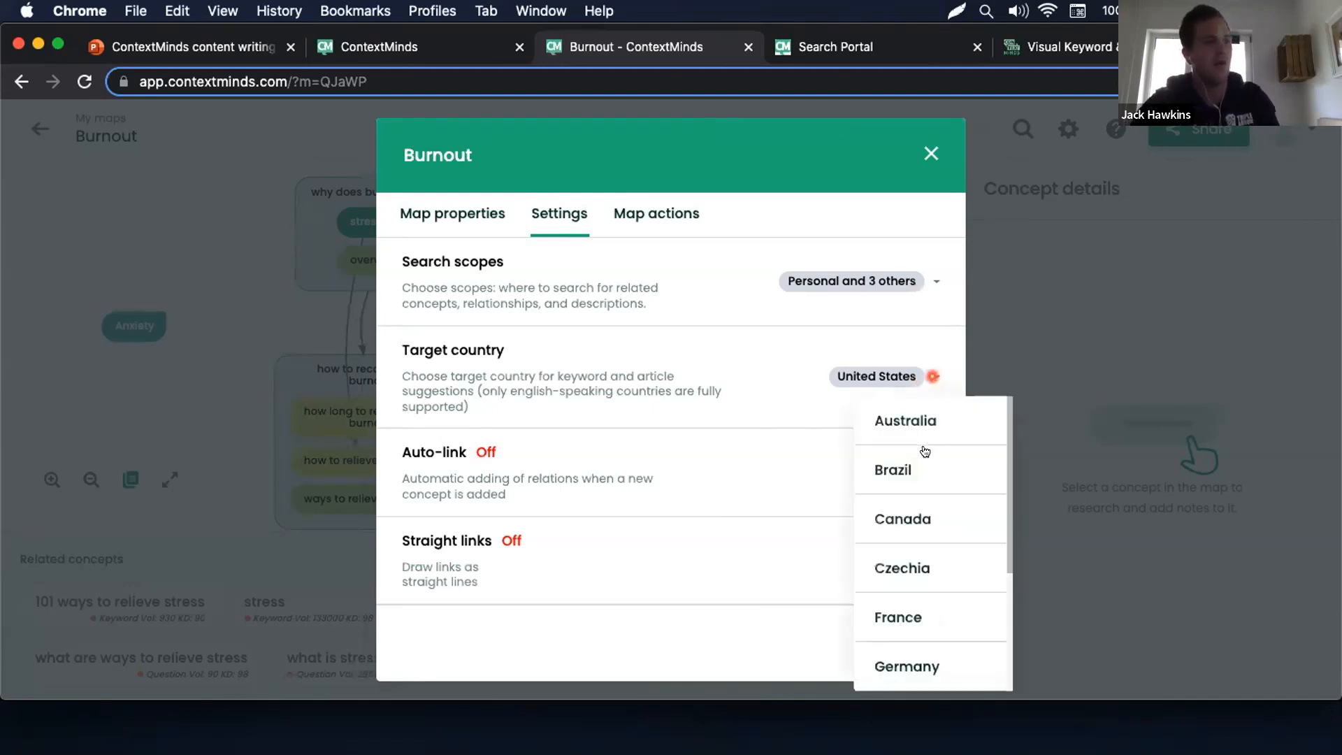
scroll(922, 441, down, 3)
scroll(922, 438, up, 3)
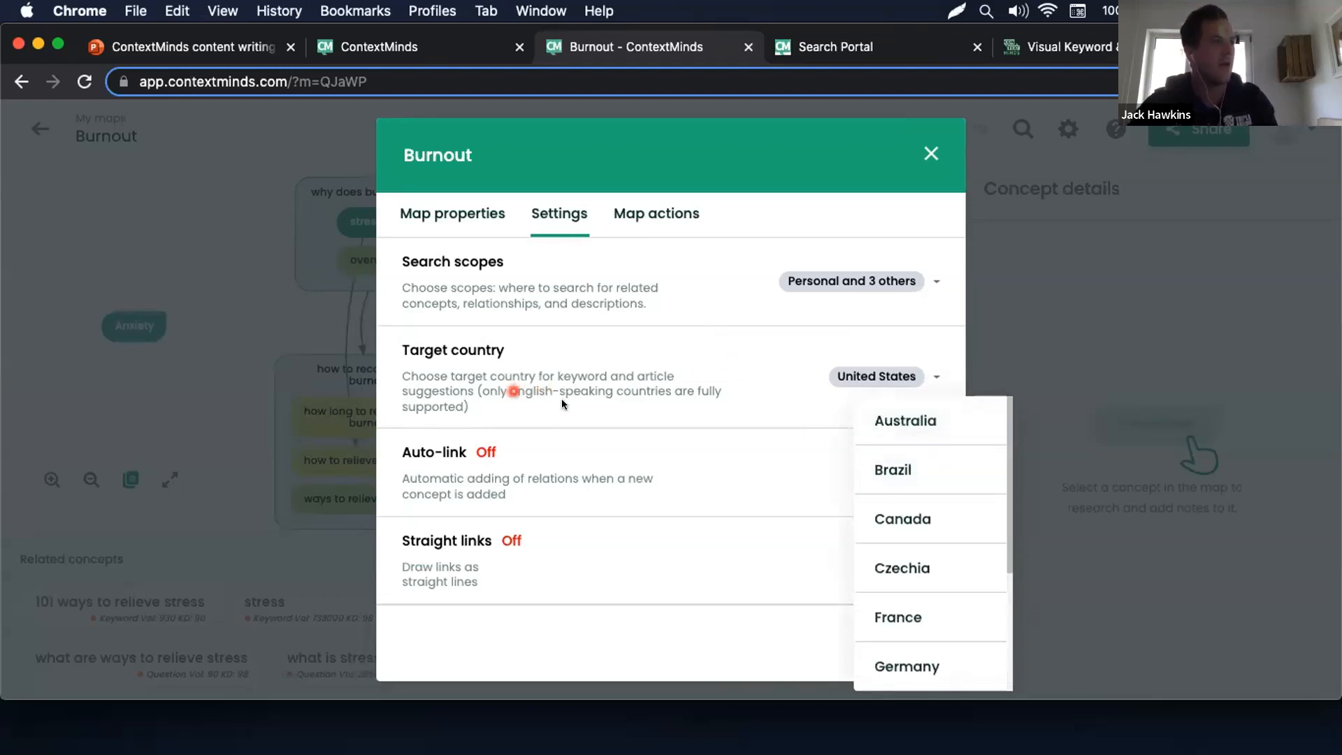
click(577, 353)
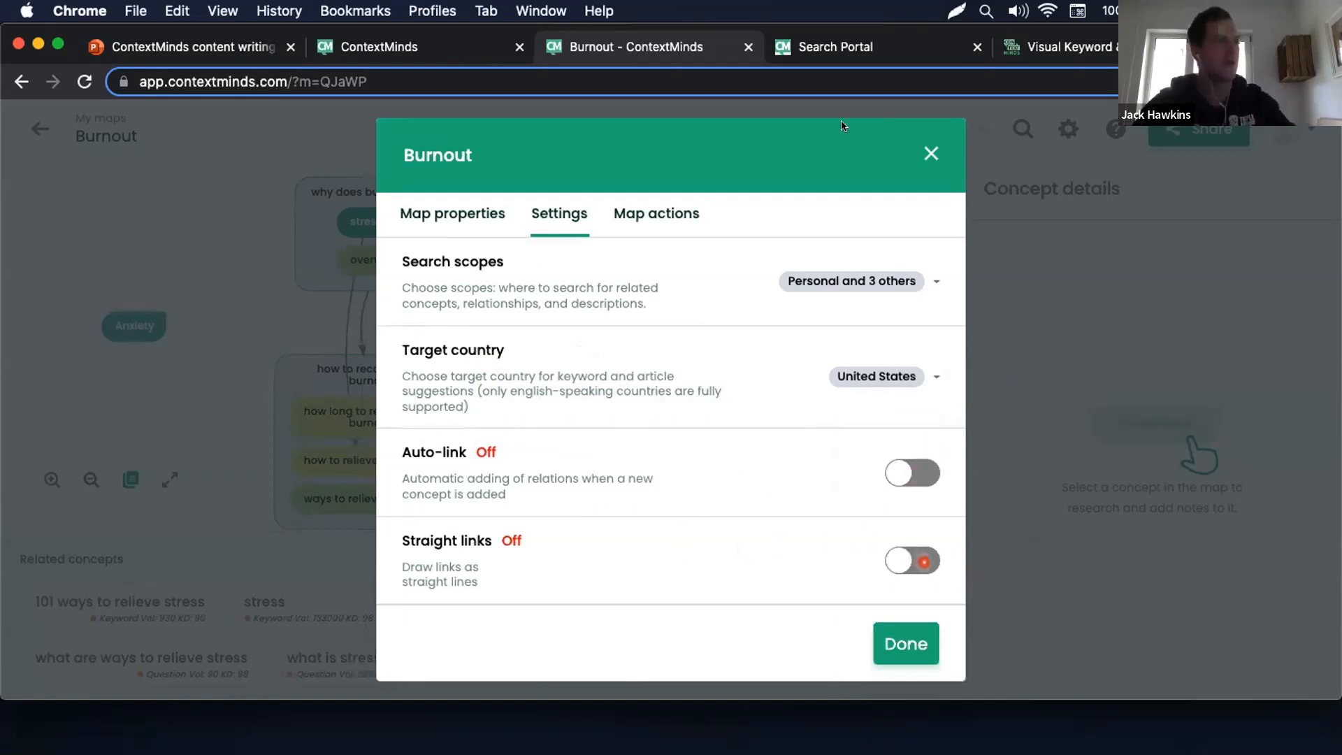
click(931, 153)
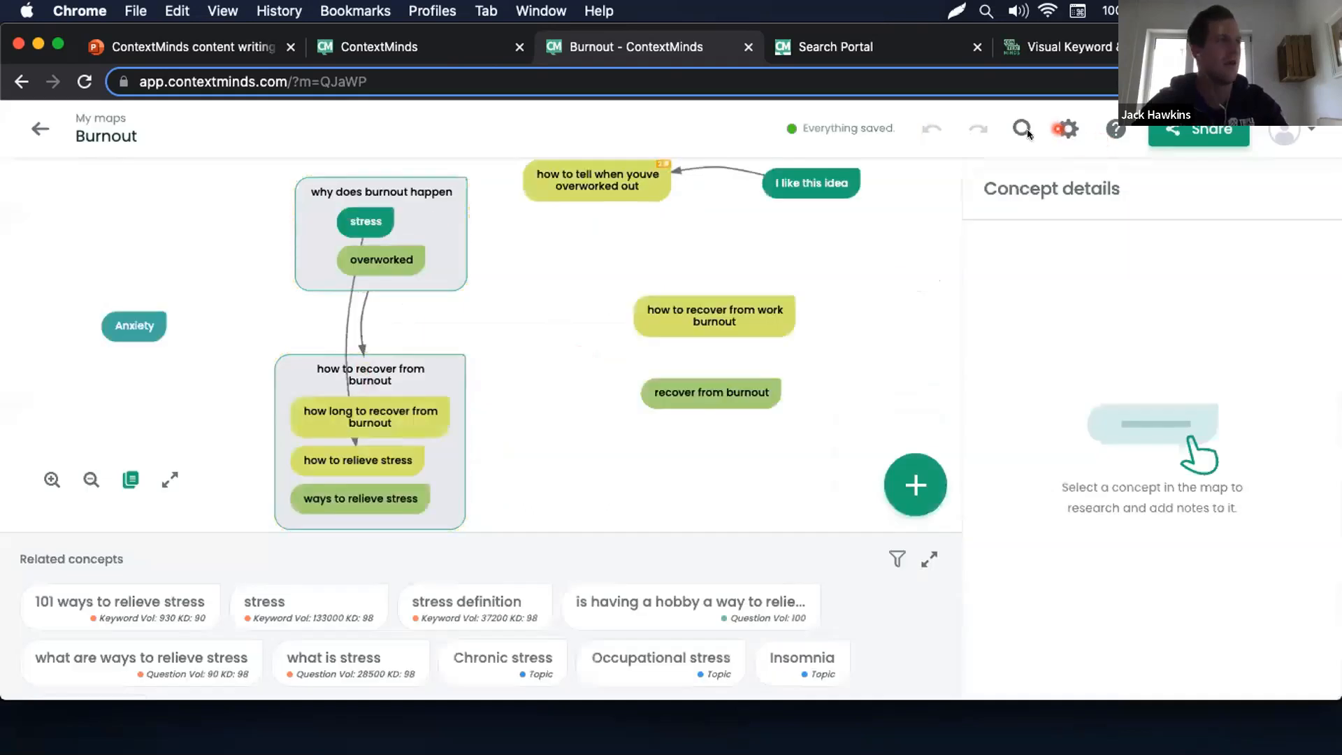
Reopen the Burnout map's settings to view the available search scopes, and return to the map.
click(1068, 130)
click(842, 281)
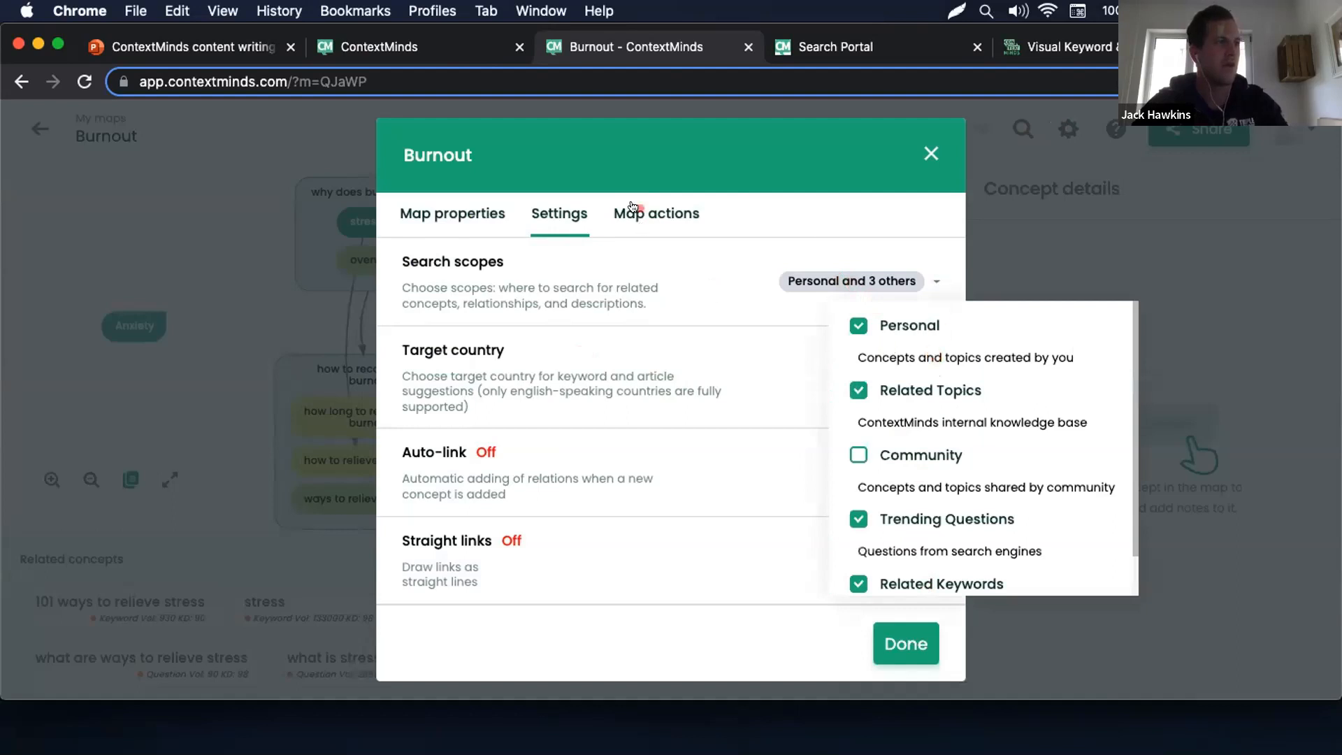
click(632, 252)
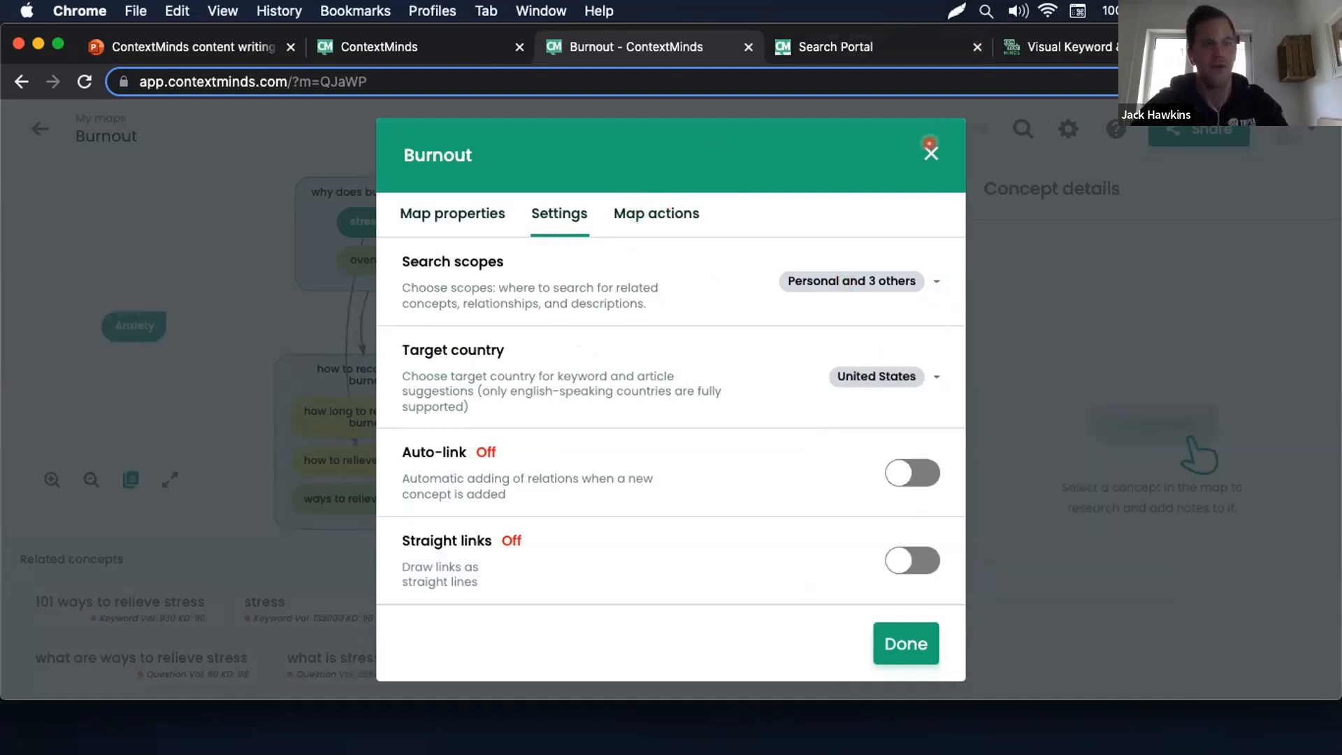
click(931, 153)
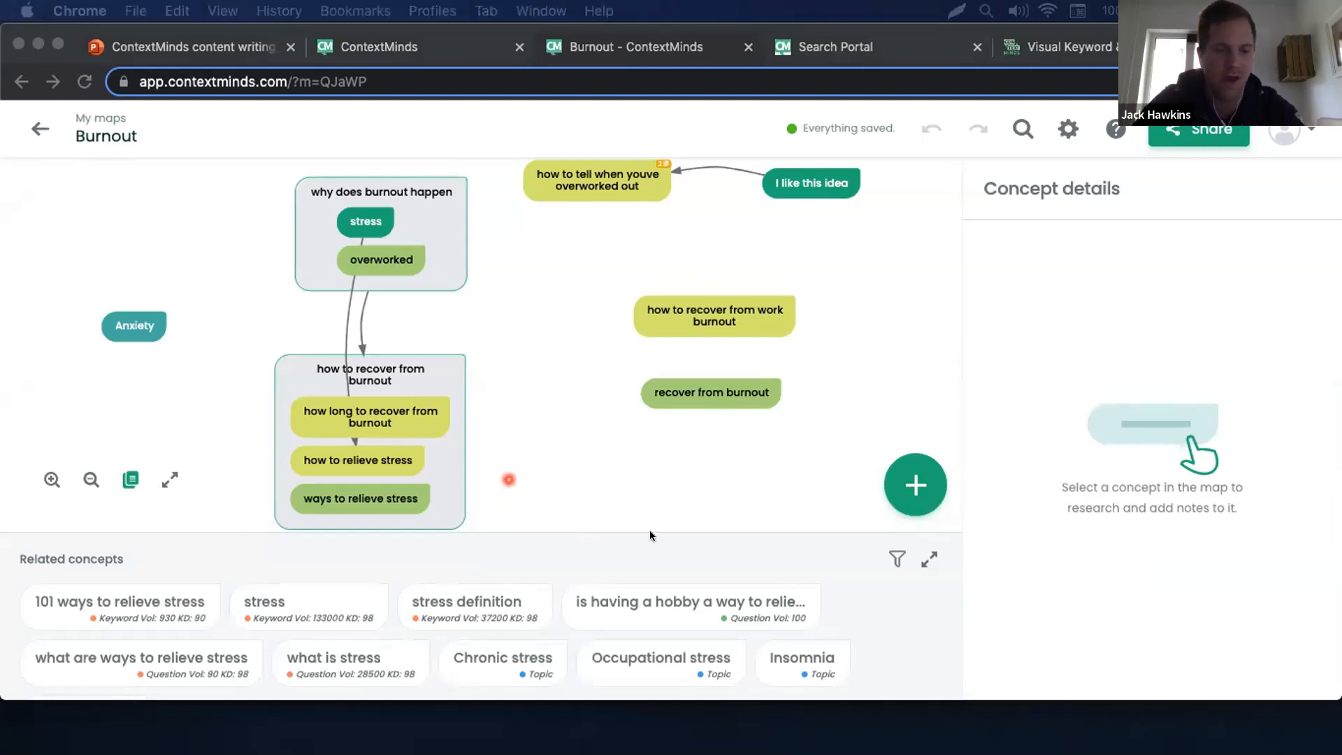
mouse_move(999, 753)
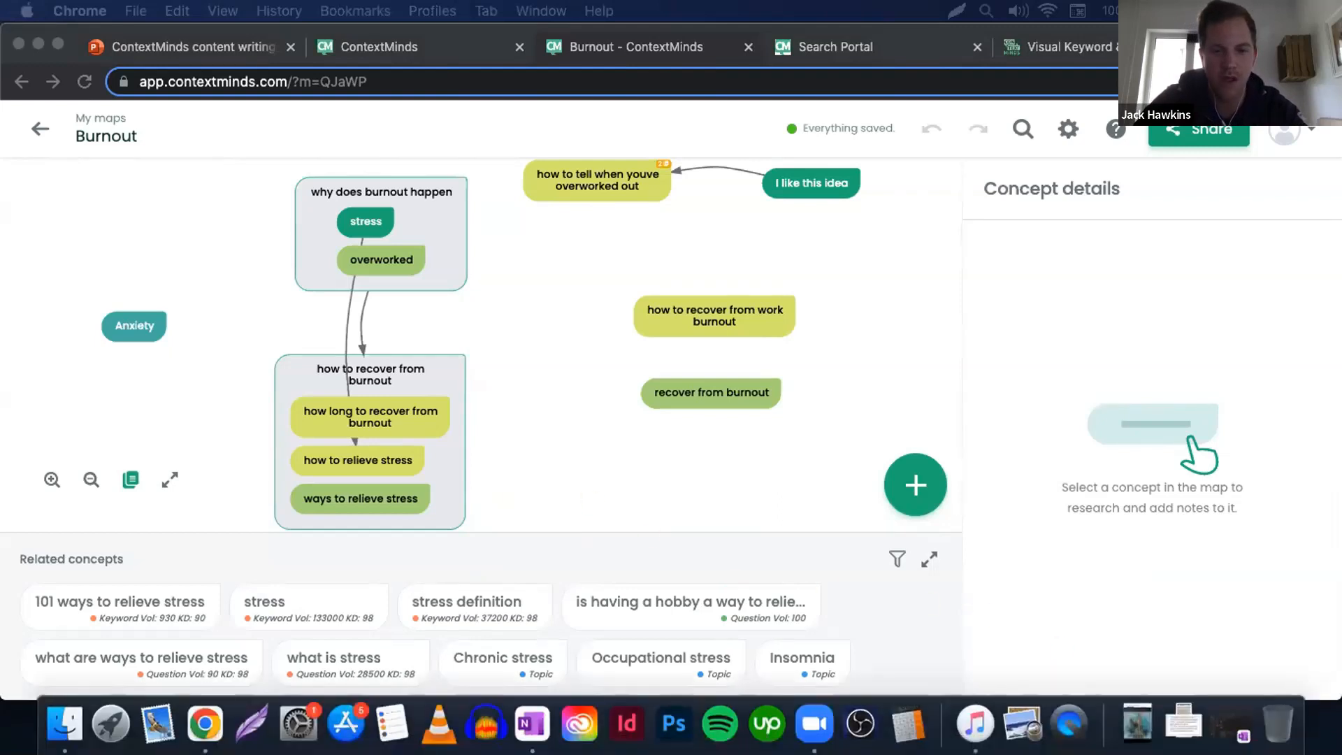
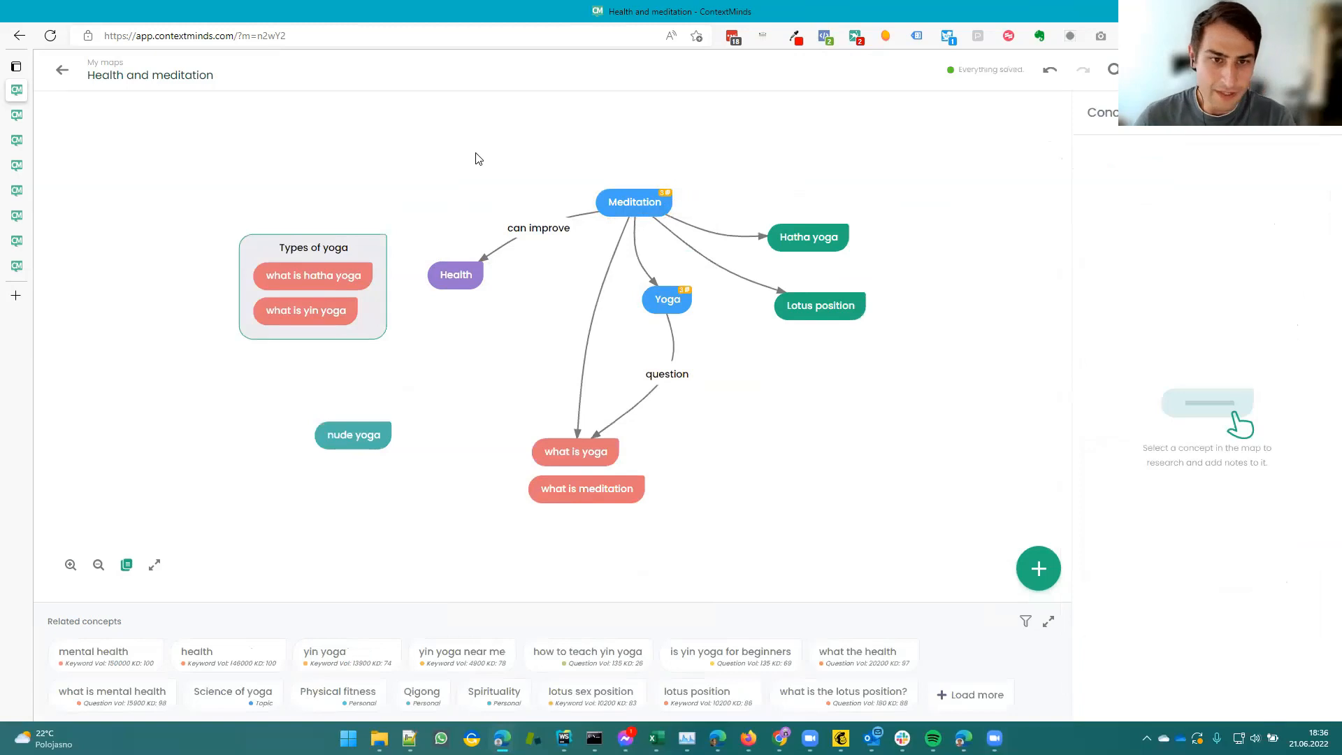
Add a concept about how a named person meditates above Health in the Health and meditation map, and link it to Meditation.
double_click(468, 161)
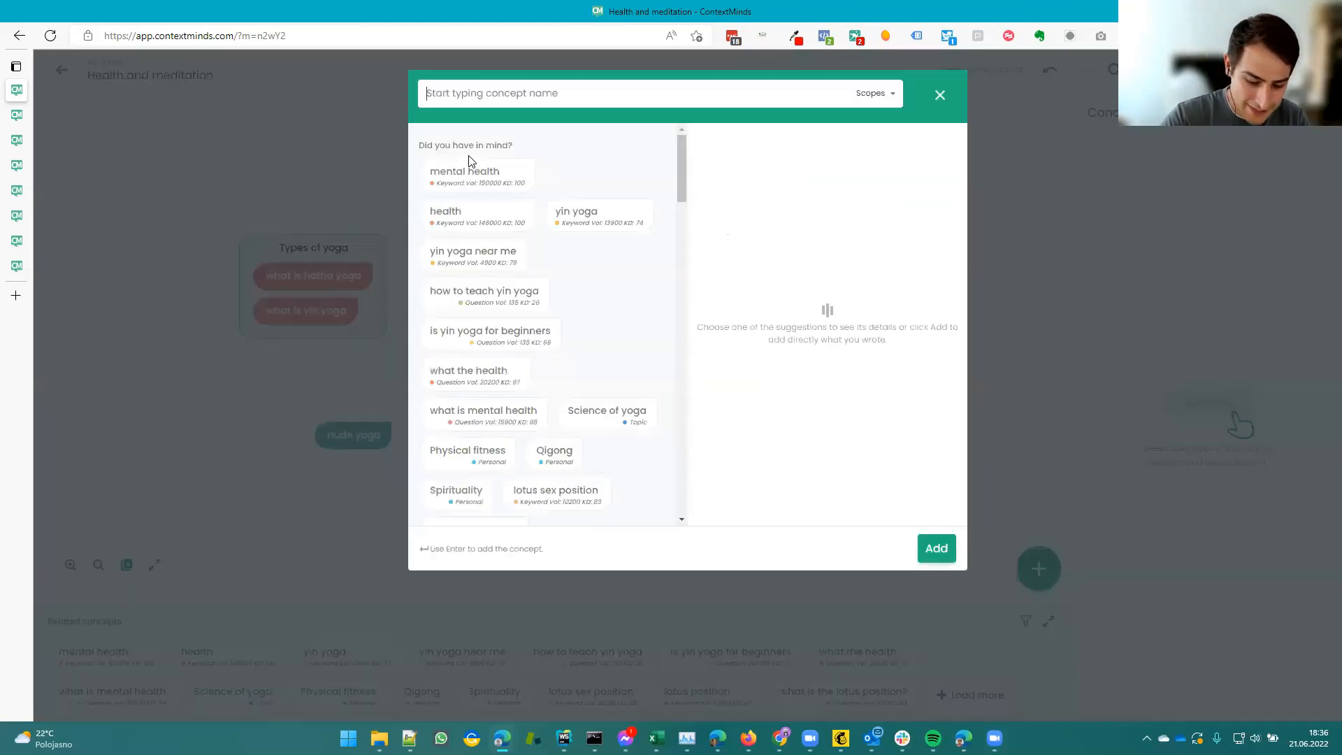
text(How Marek meditates)
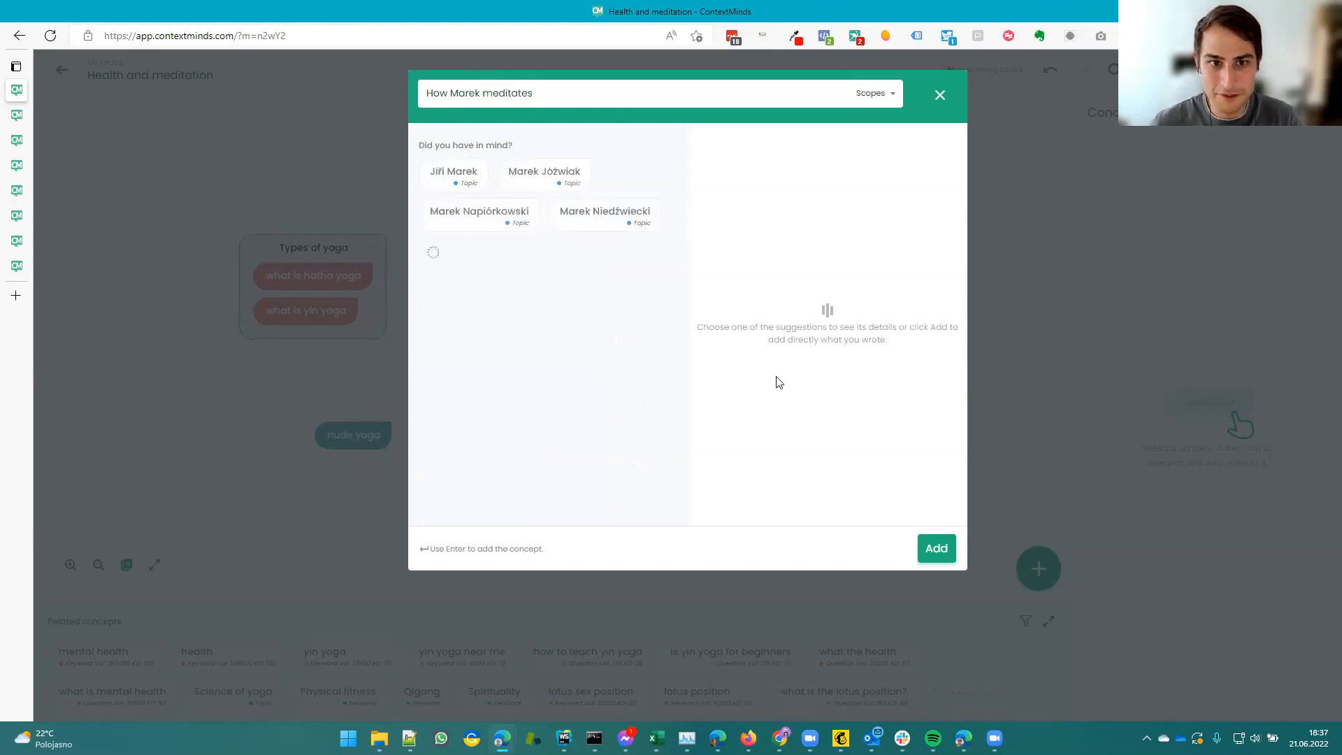
click(932, 546)
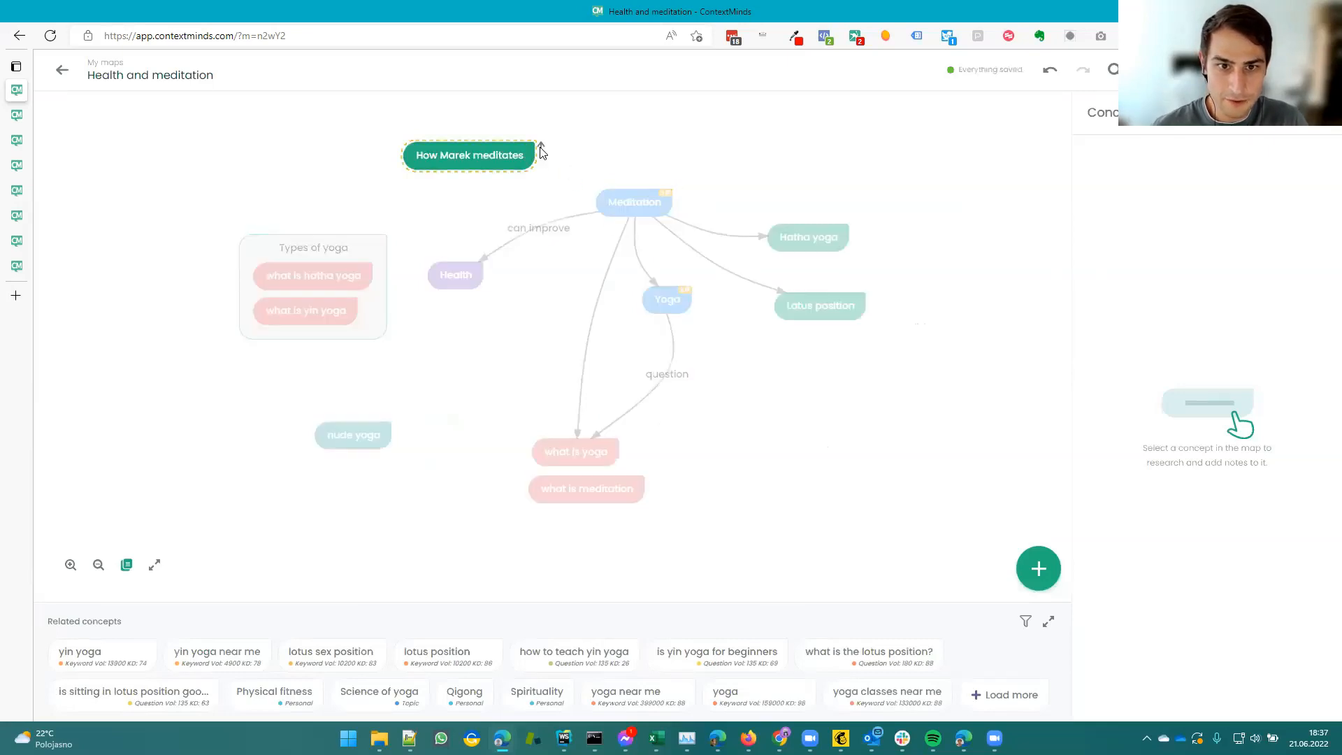
drag(541, 148, 633, 202)
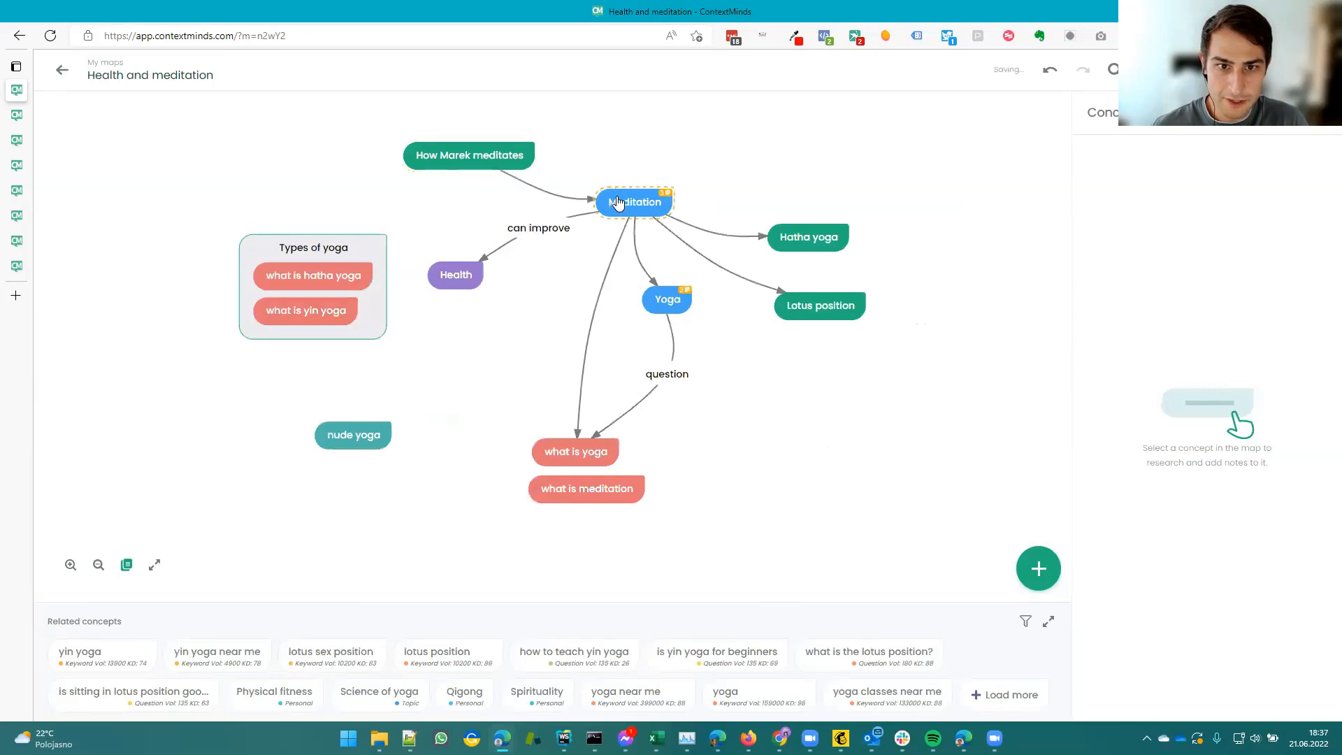
Add a note to the new concept with the content "1. close my eyes" and "2. focus" on separate lines.
click(480, 149)
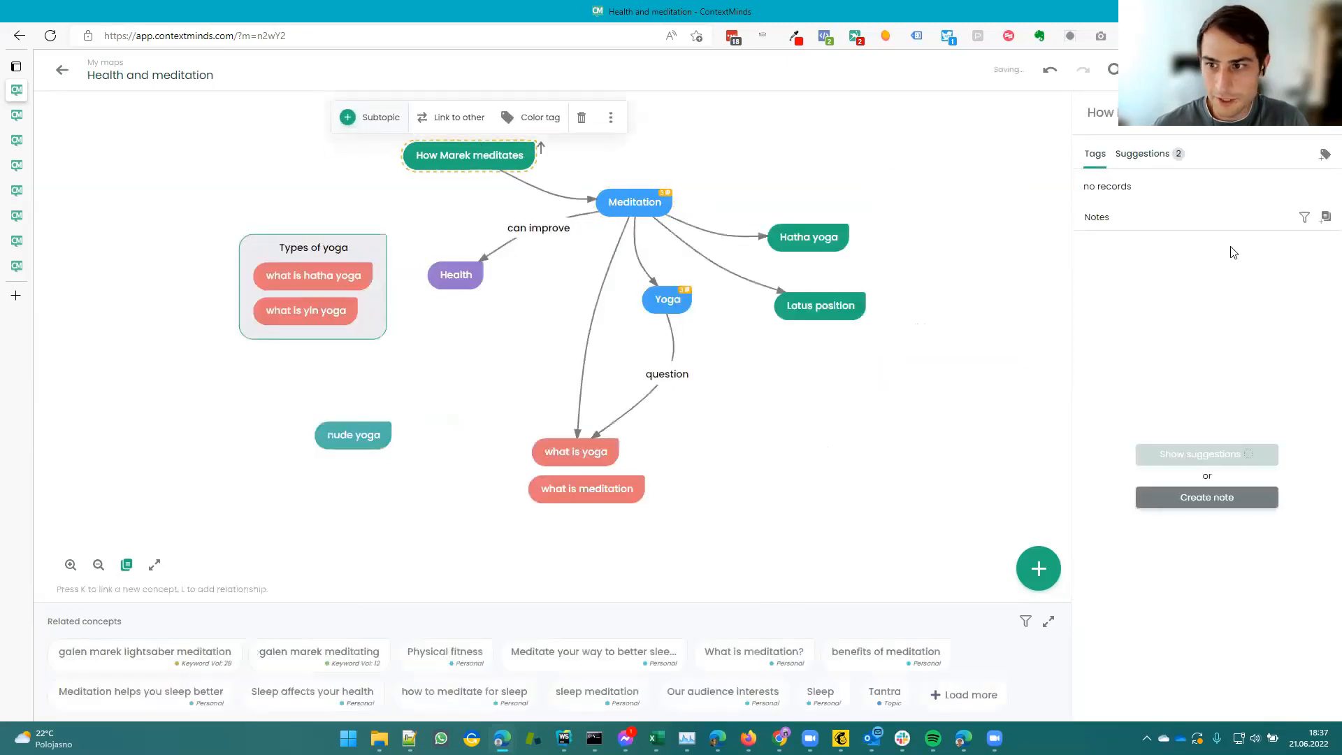
click(1314, 217)
text(1. close my eye)
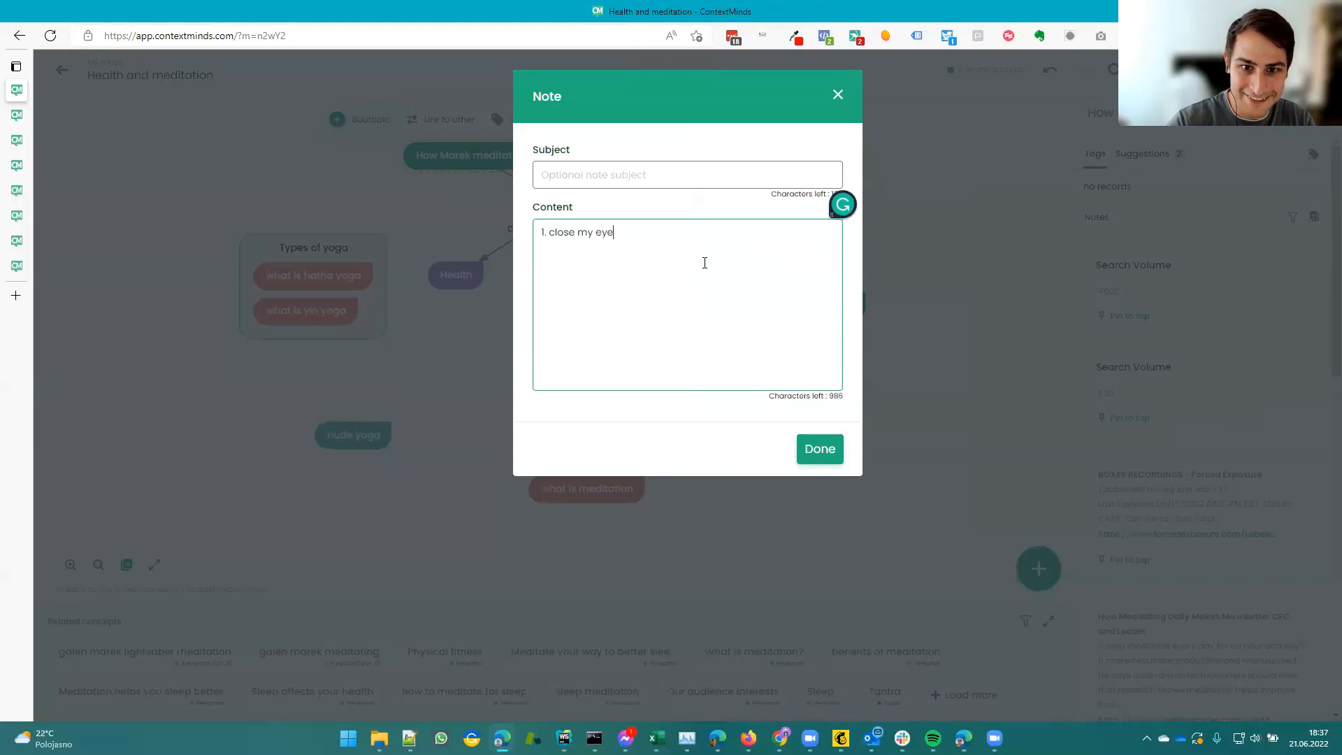
text(s 2. )
text(focus)
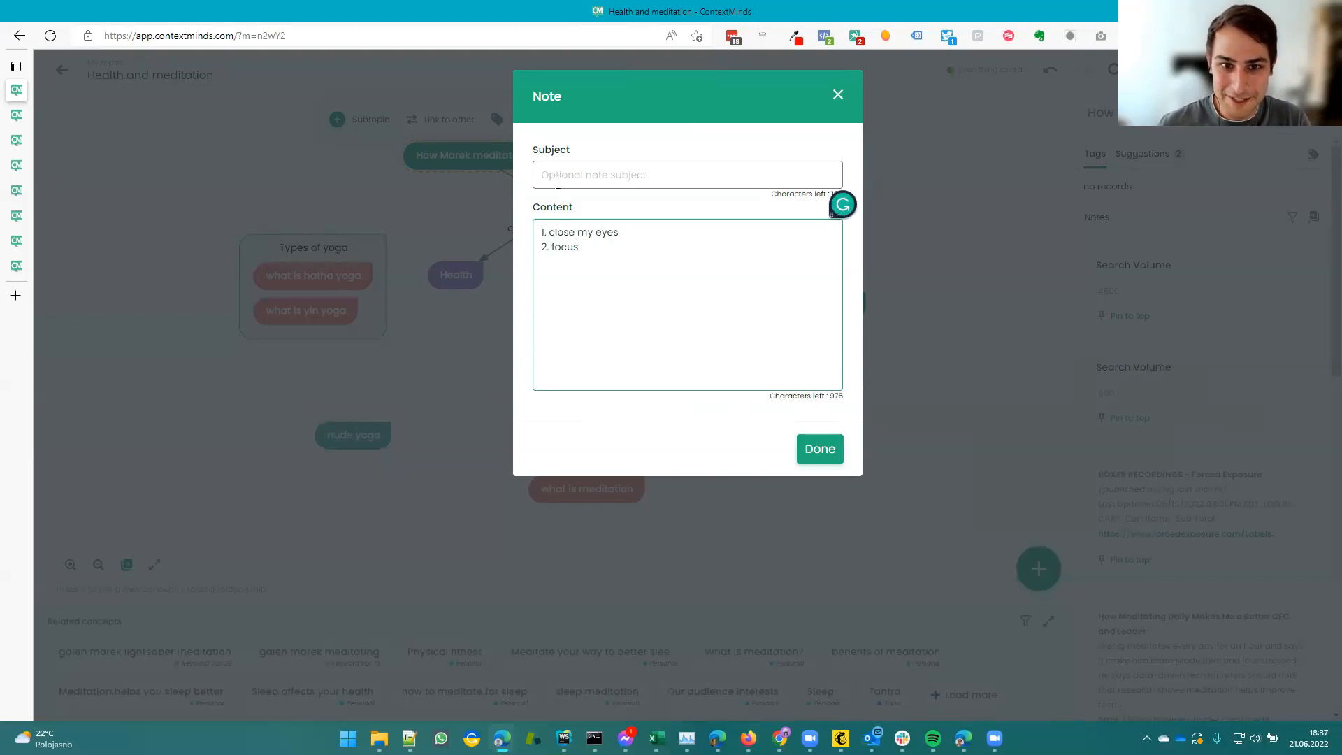
click(814, 459)
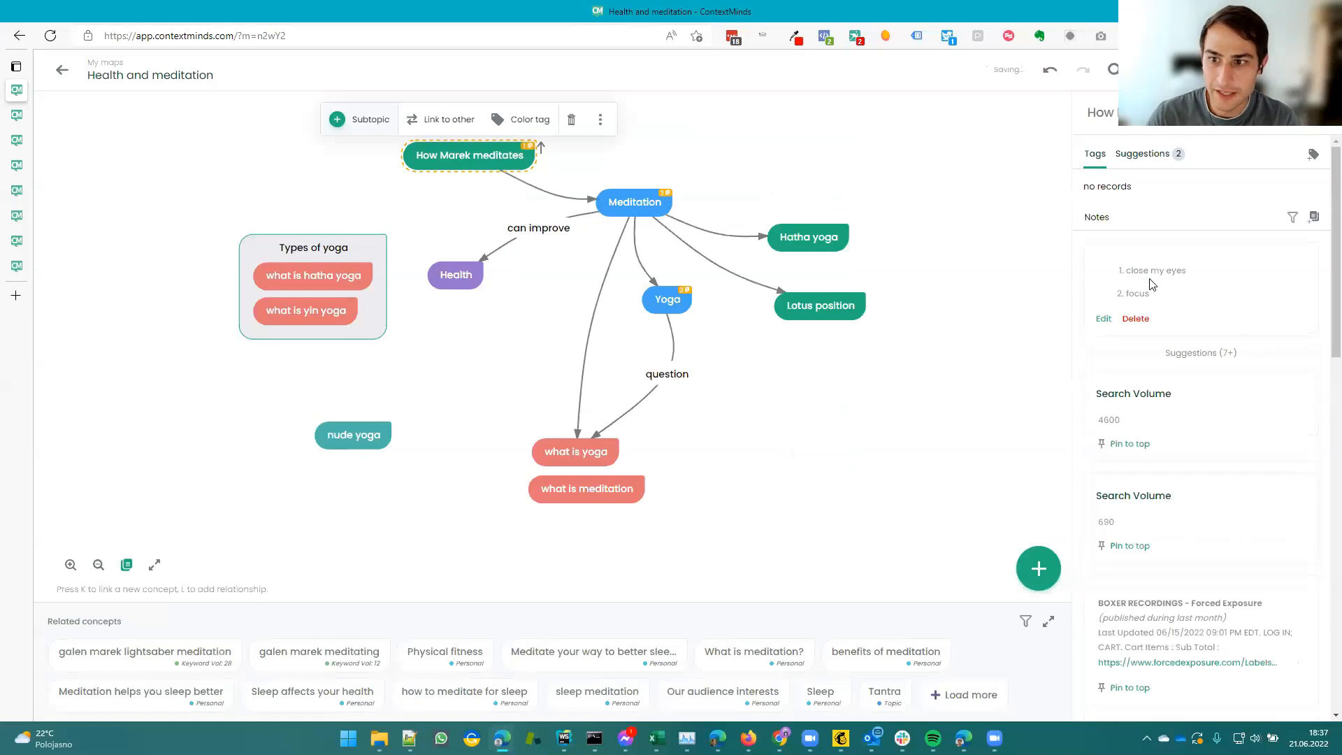
Shift the new concept slightly up and away from Meditation, and move Meditation slightly higher on the map.
click(865, 224)
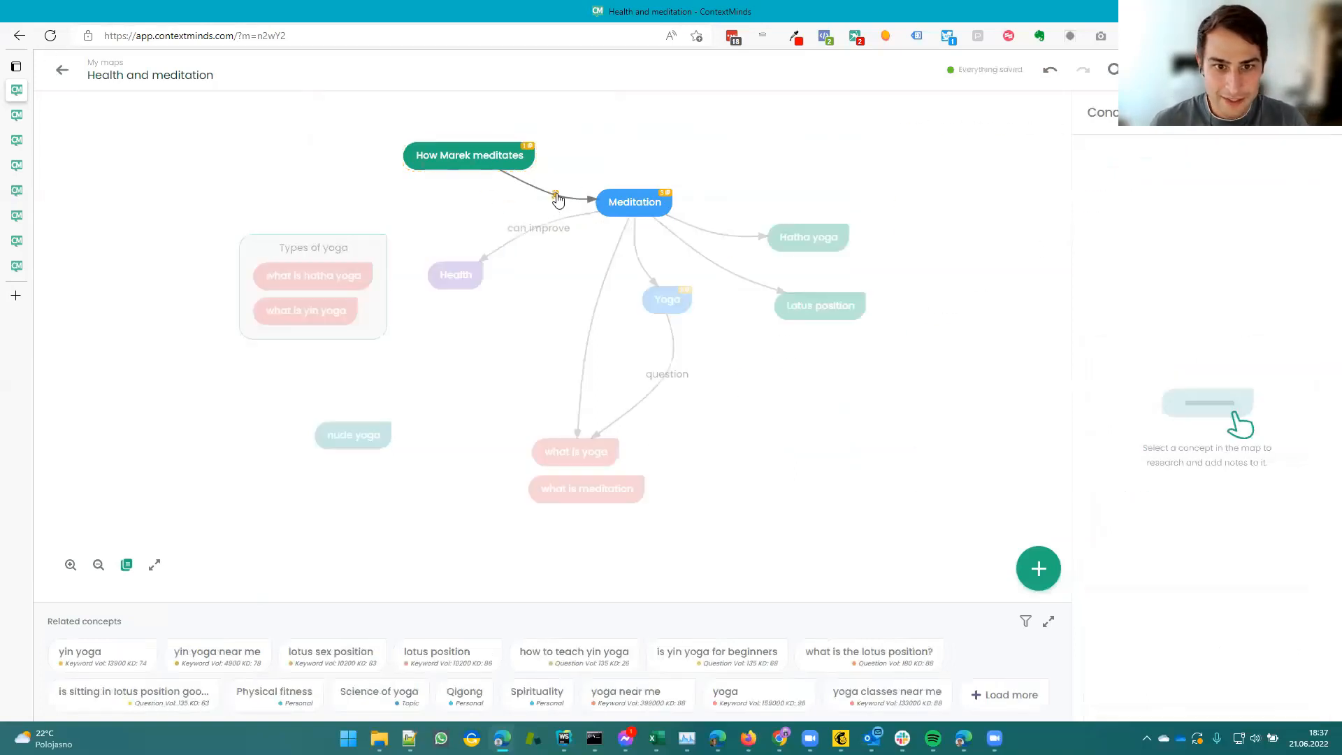
drag(508, 172, 449, 156)
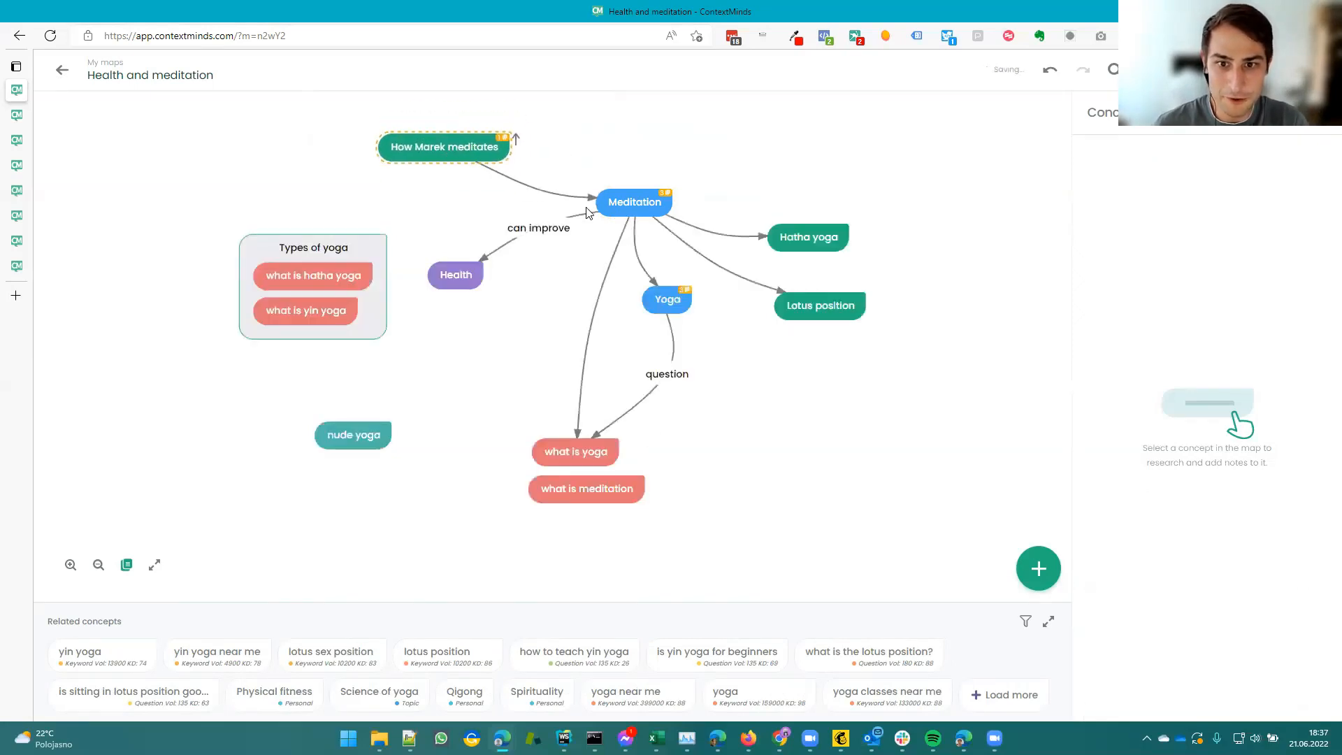
drag(619, 202, 615, 186)
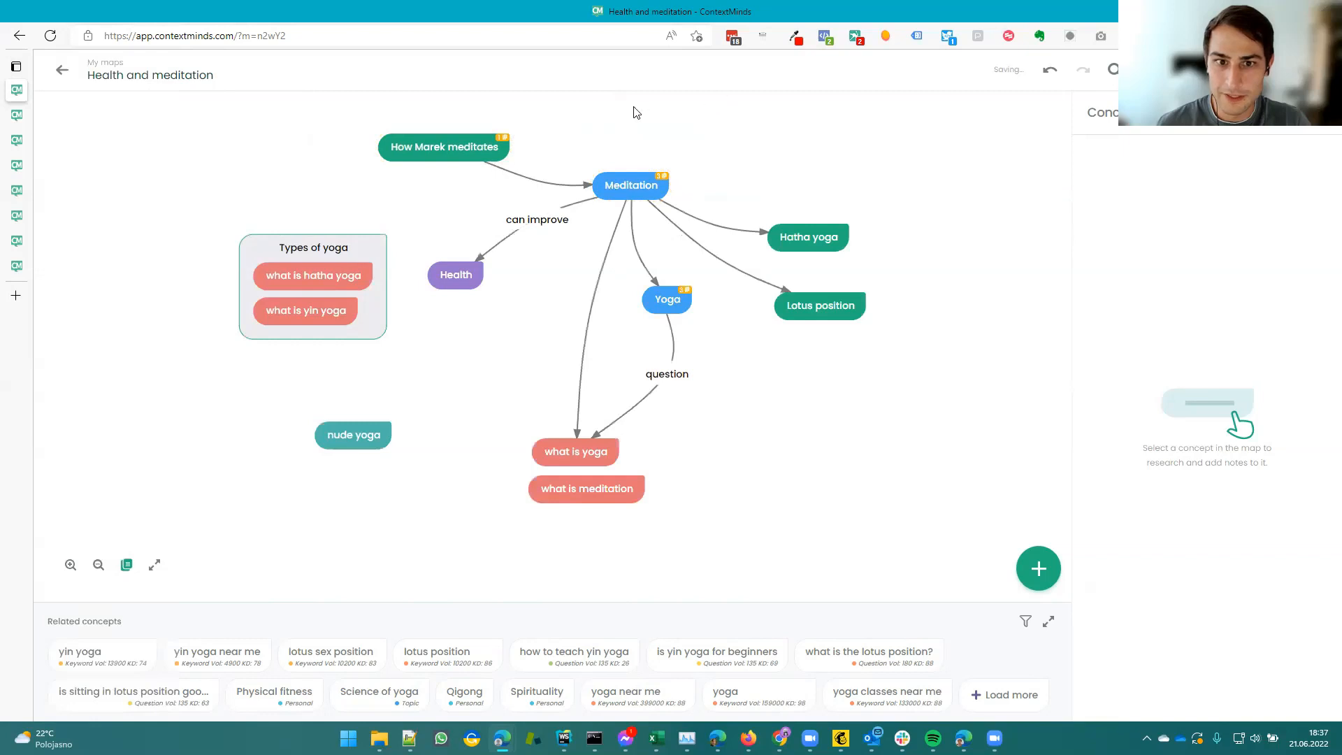
Create a private map named "meditation" from the My maps overview and place the suggested Meditation topic on it.
click(87, 68)
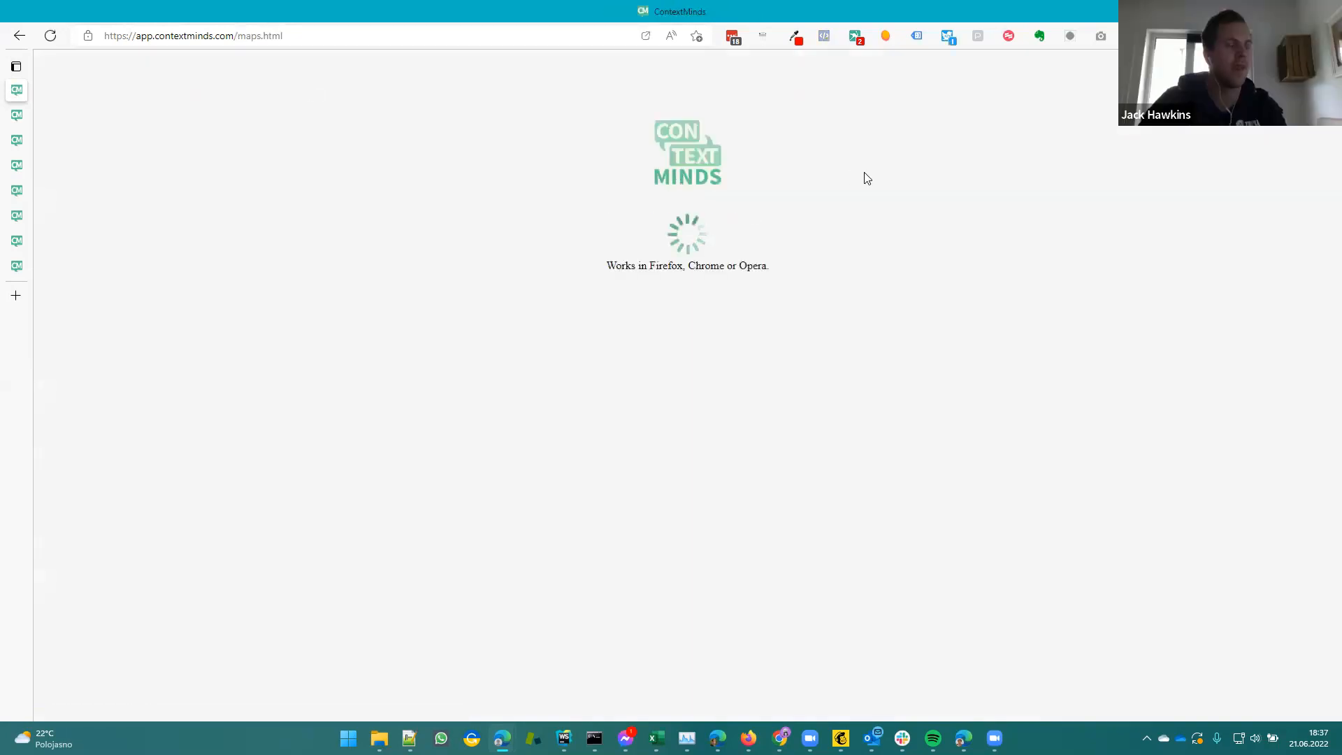
click(996, 134)
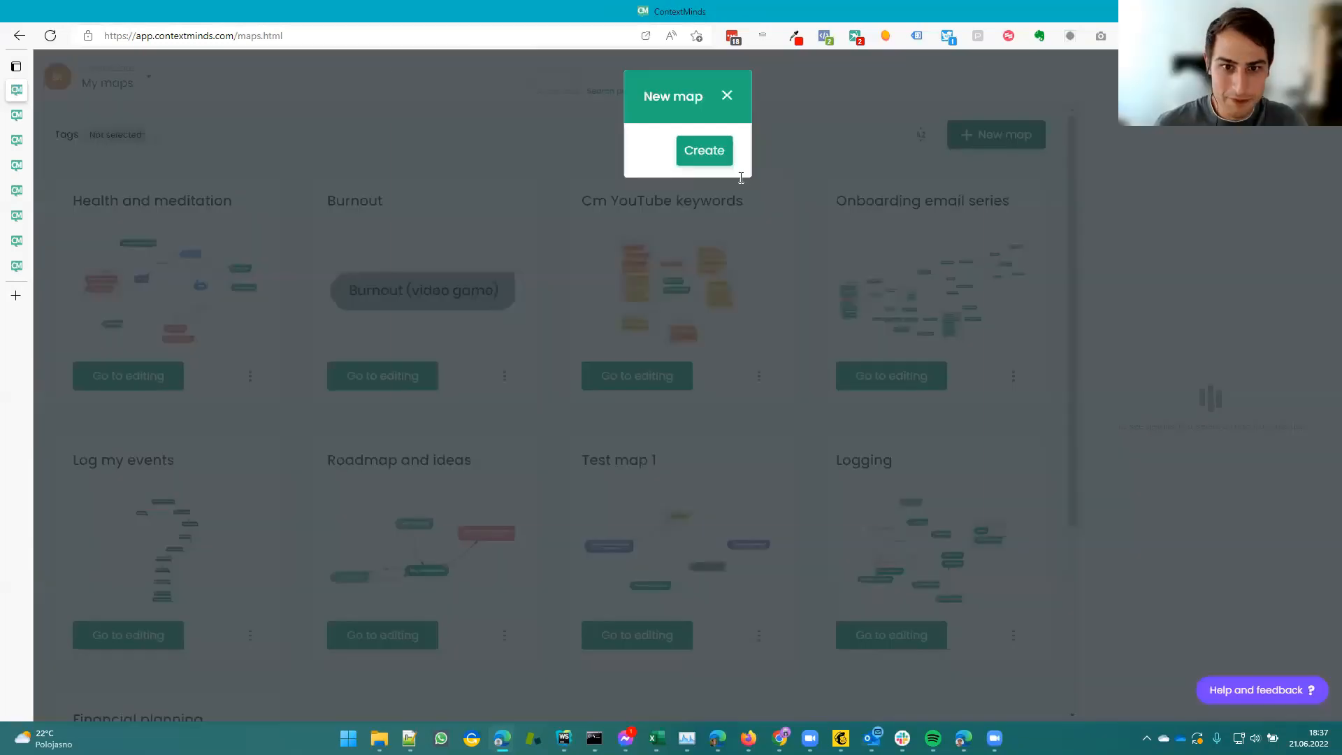
text(meditation)
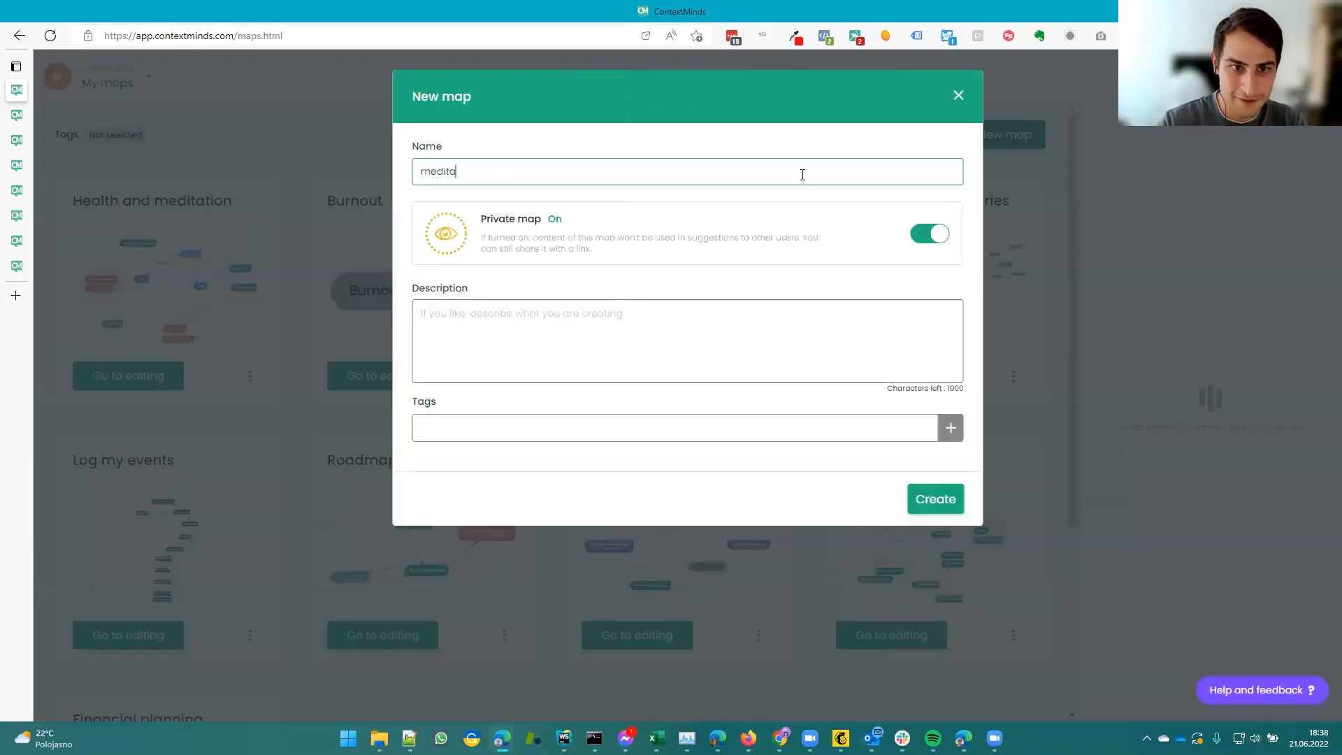
click(935, 497)
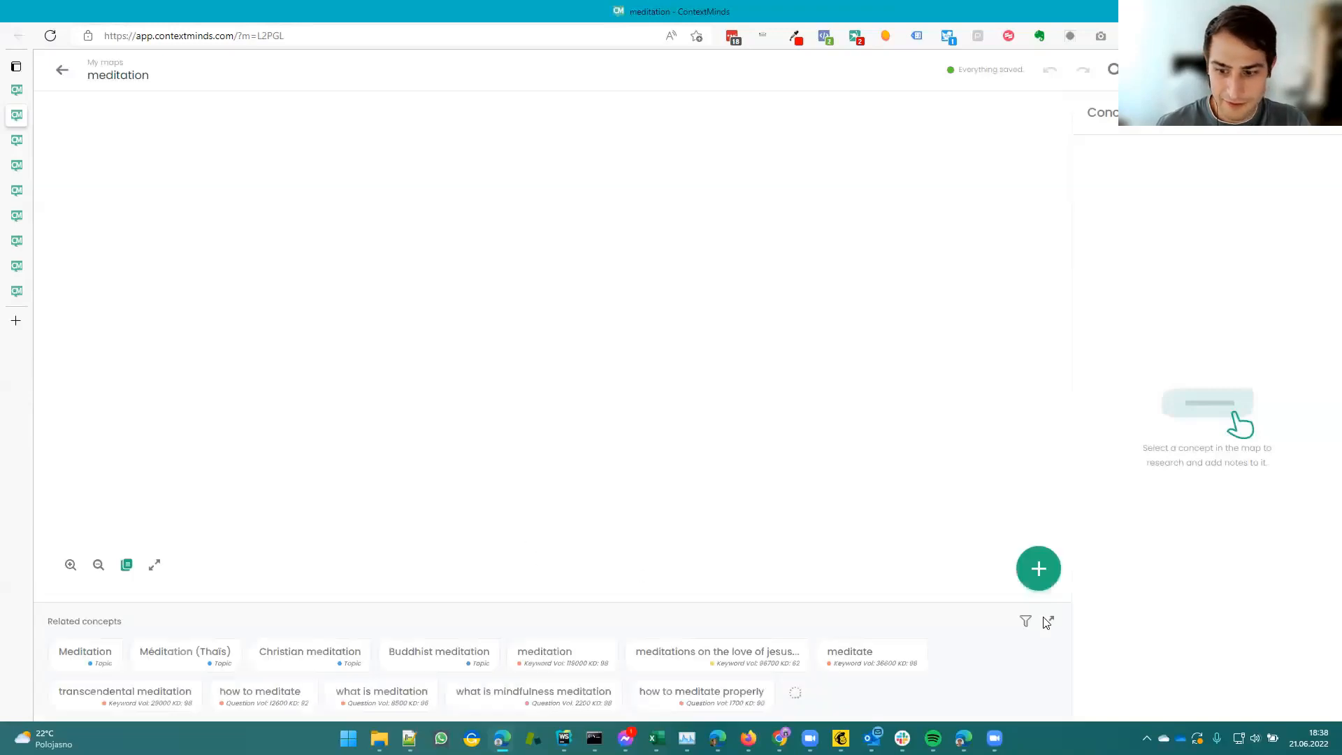
drag(79, 657, 601, 218)
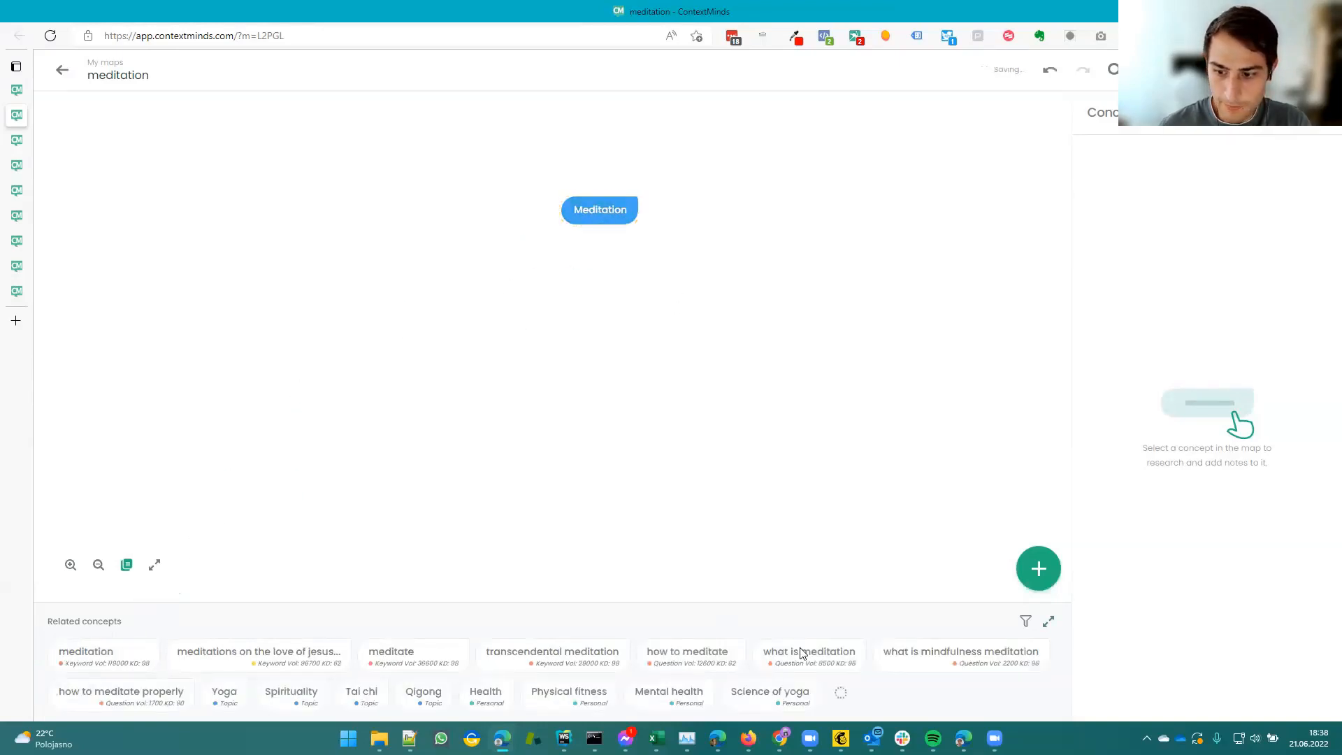
Limit the related concepts to the Personal scope by turning off Related Topics, Trending Questions and Related Keywords.
click(1025, 621)
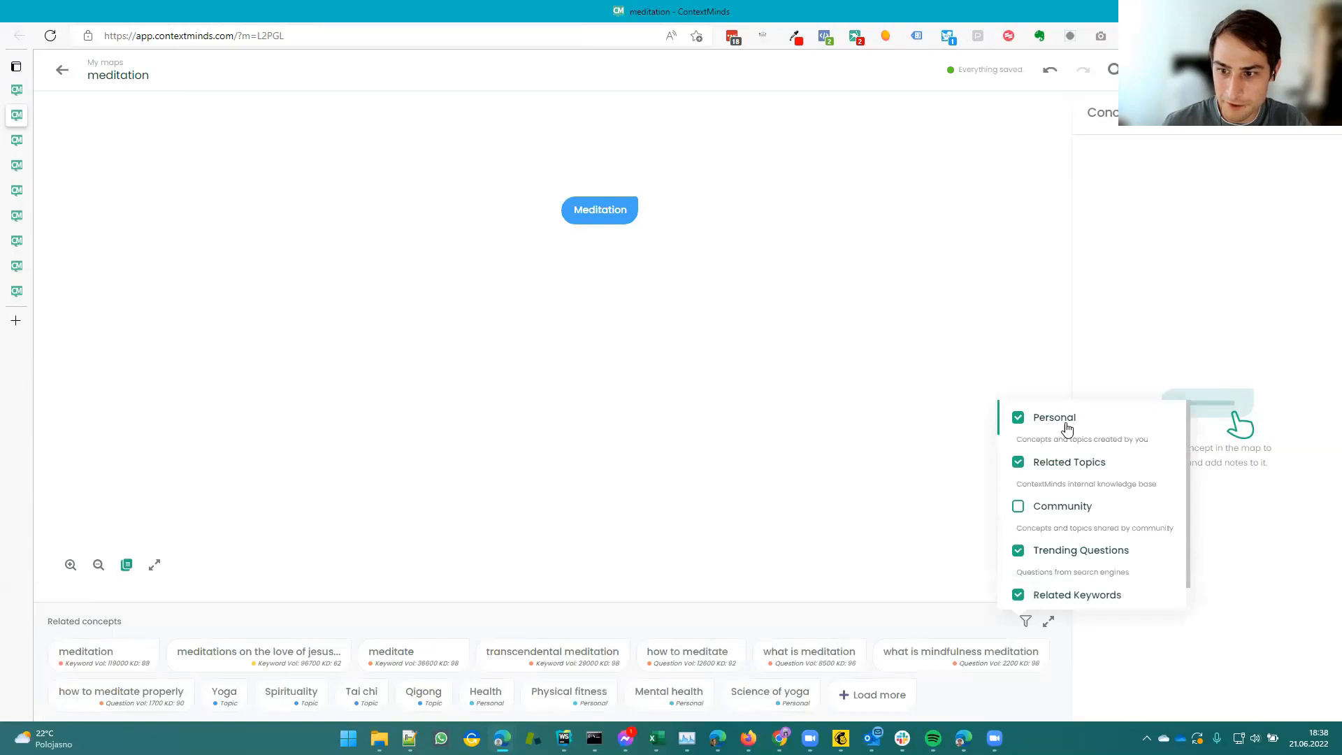
click(1036, 464)
click(1052, 552)
click(1053, 598)
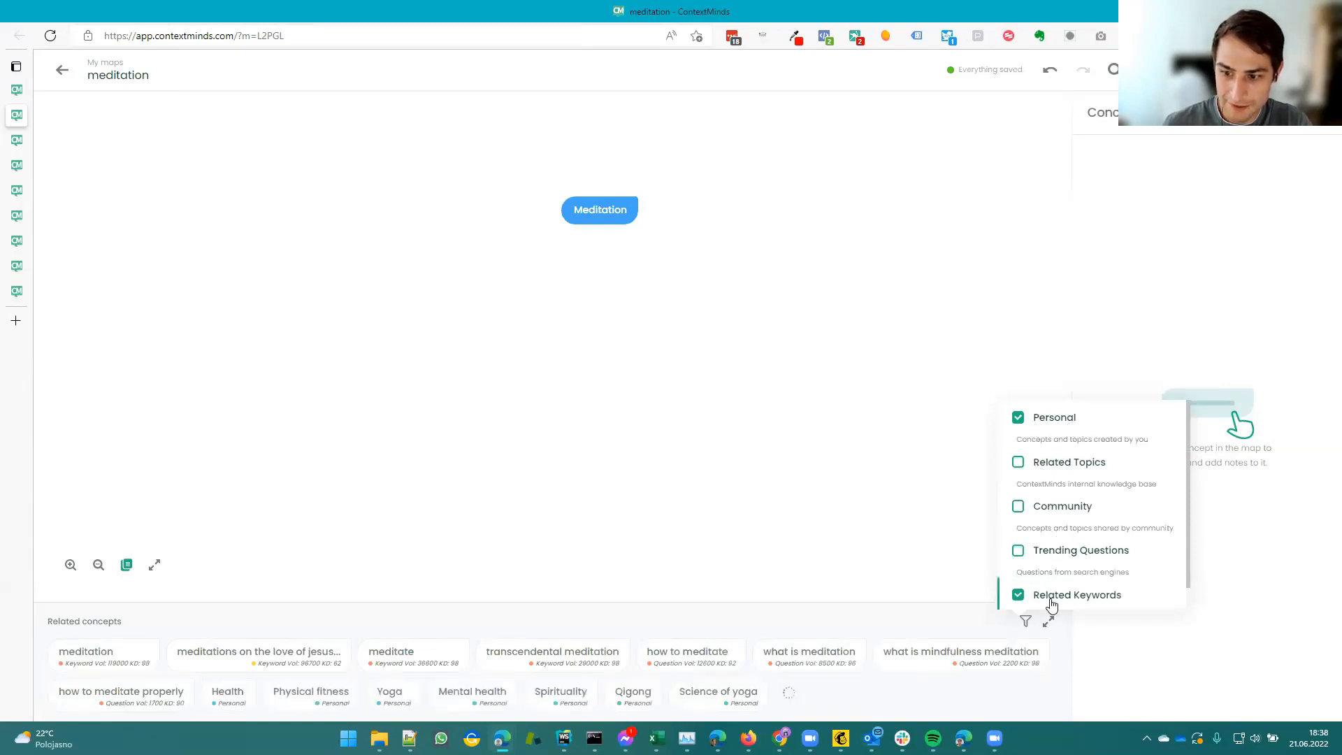
click(771, 602)
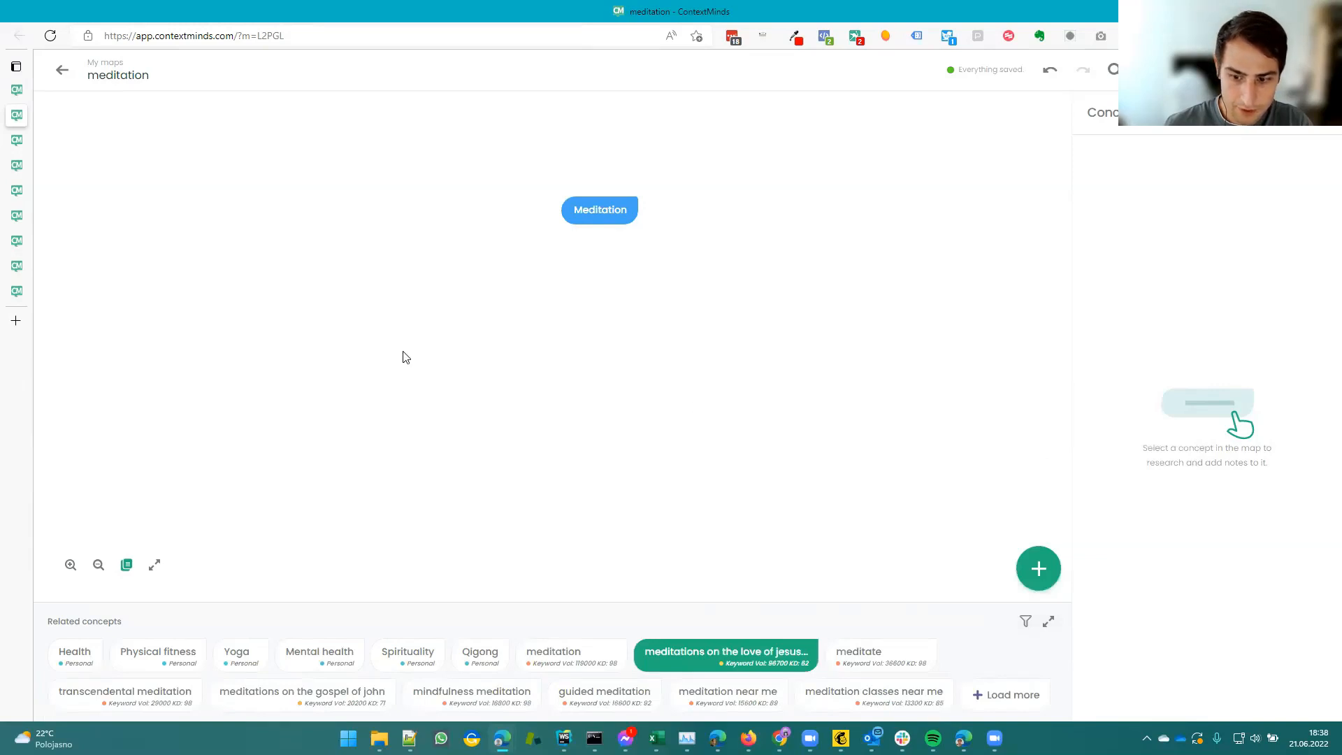
Select the Meditation concept, load more of its personal related concepts, and check which suggestion scopes are active.
click(615, 219)
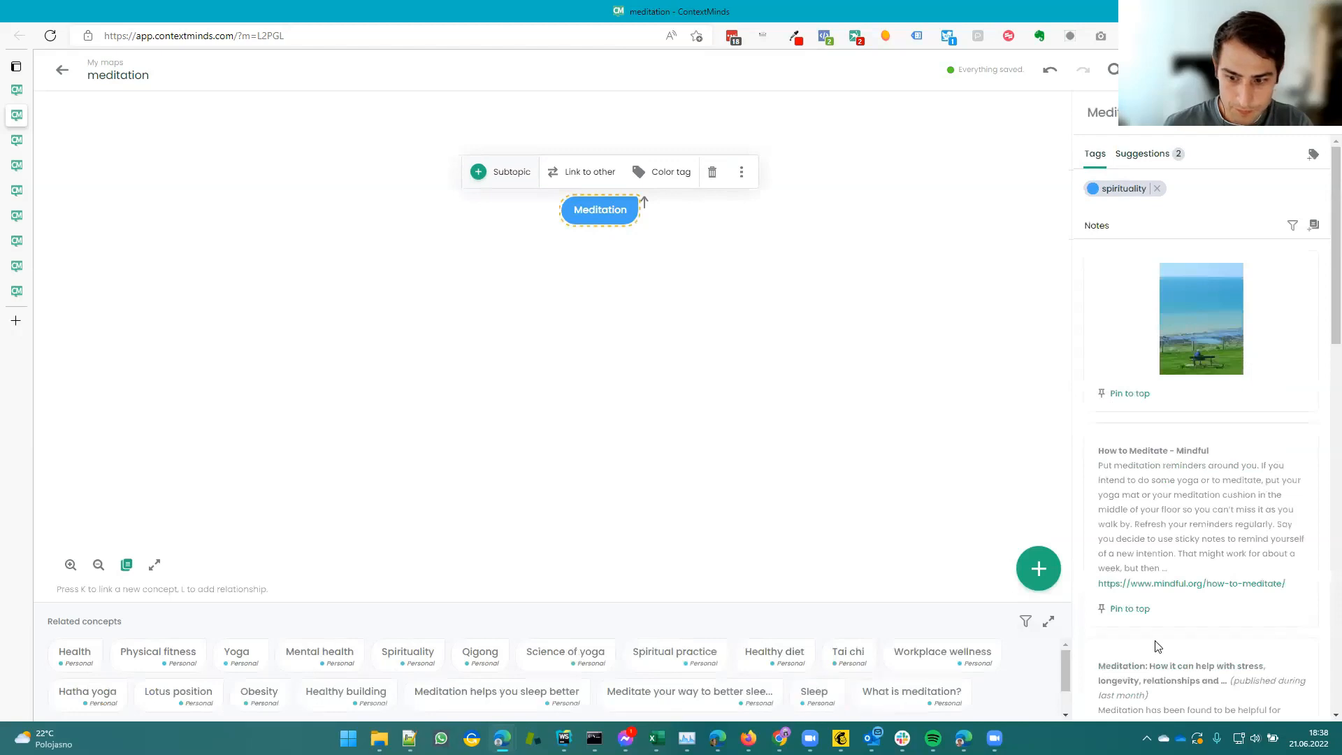
click(672, 293)
click(630, 209)
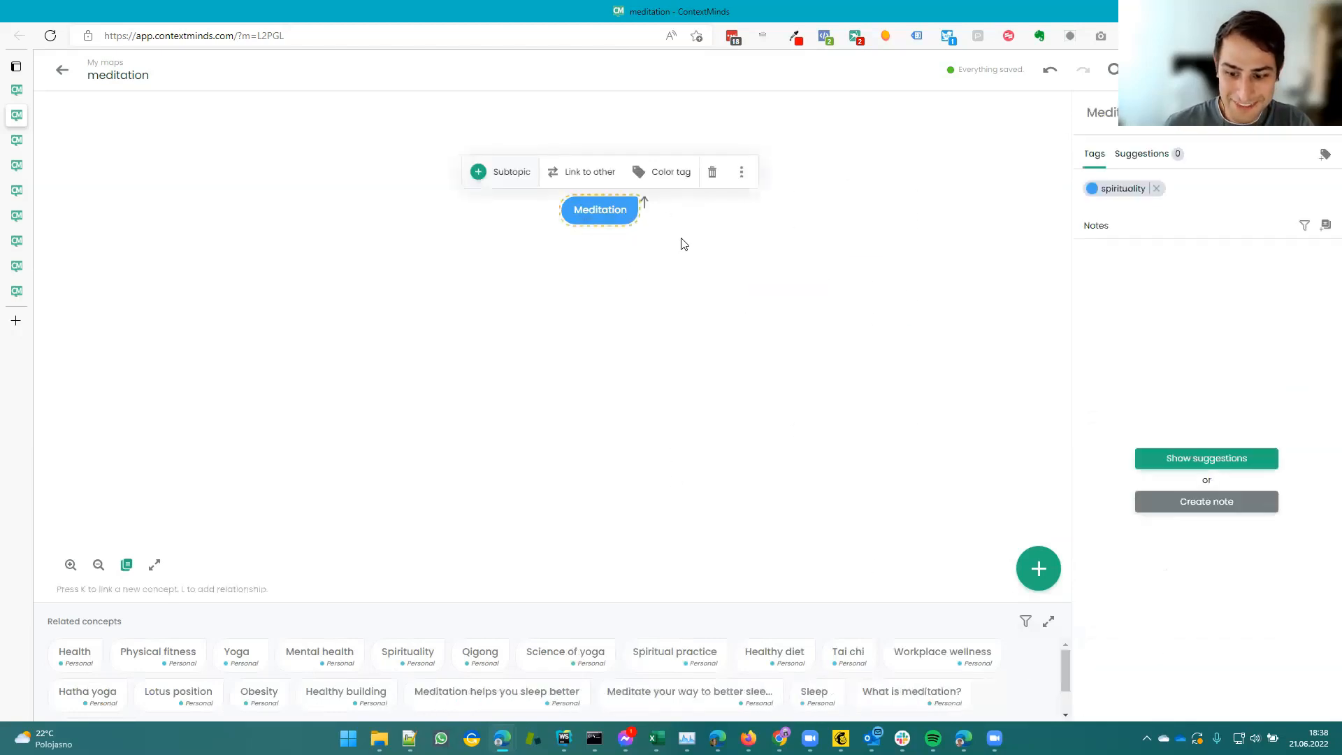
scroll(1021, 705, down, 2)
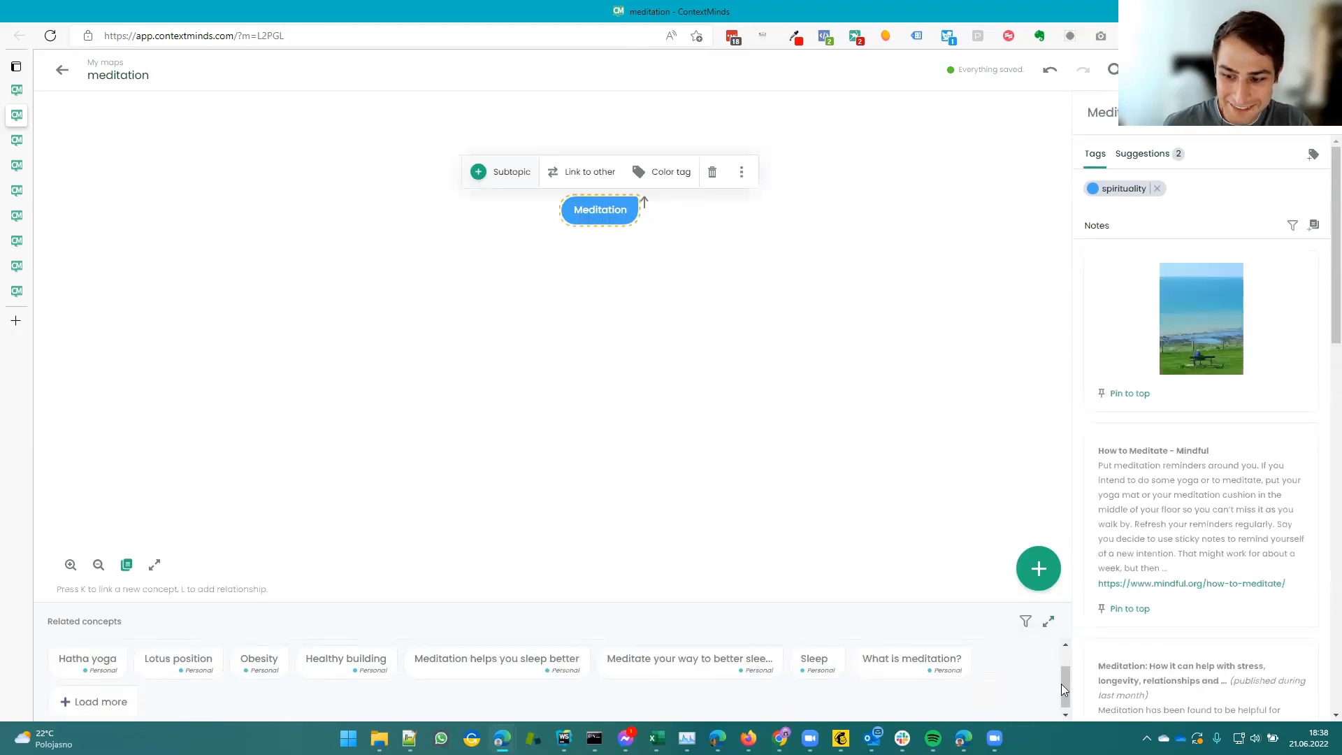
click(129, 708)
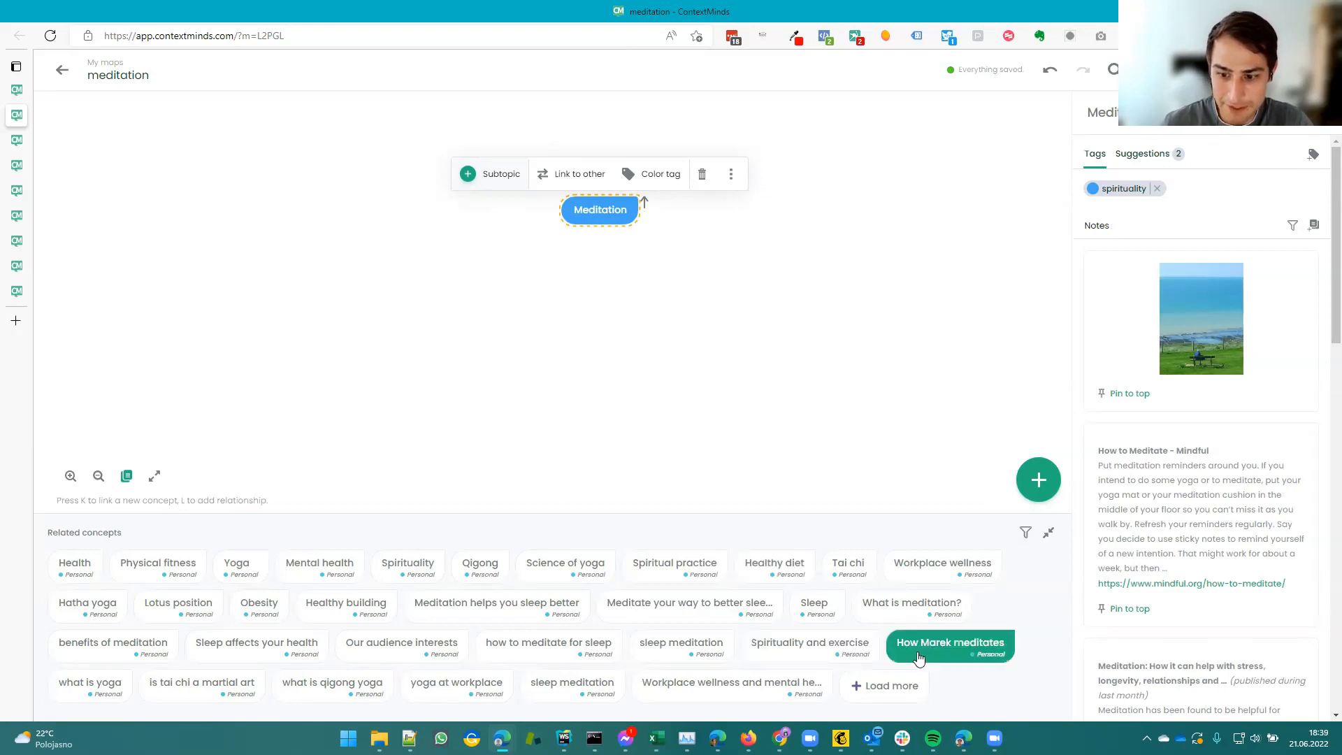
click(1025, 532)
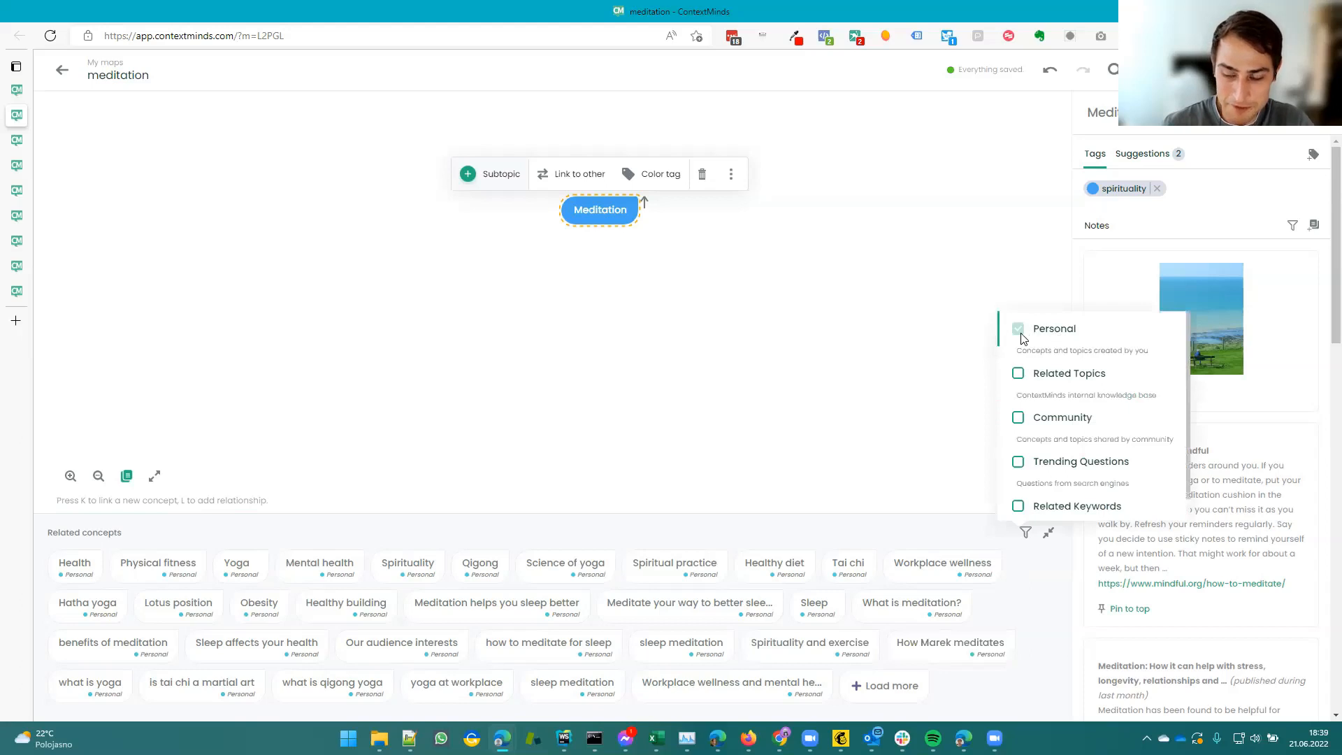
click(916, 519)
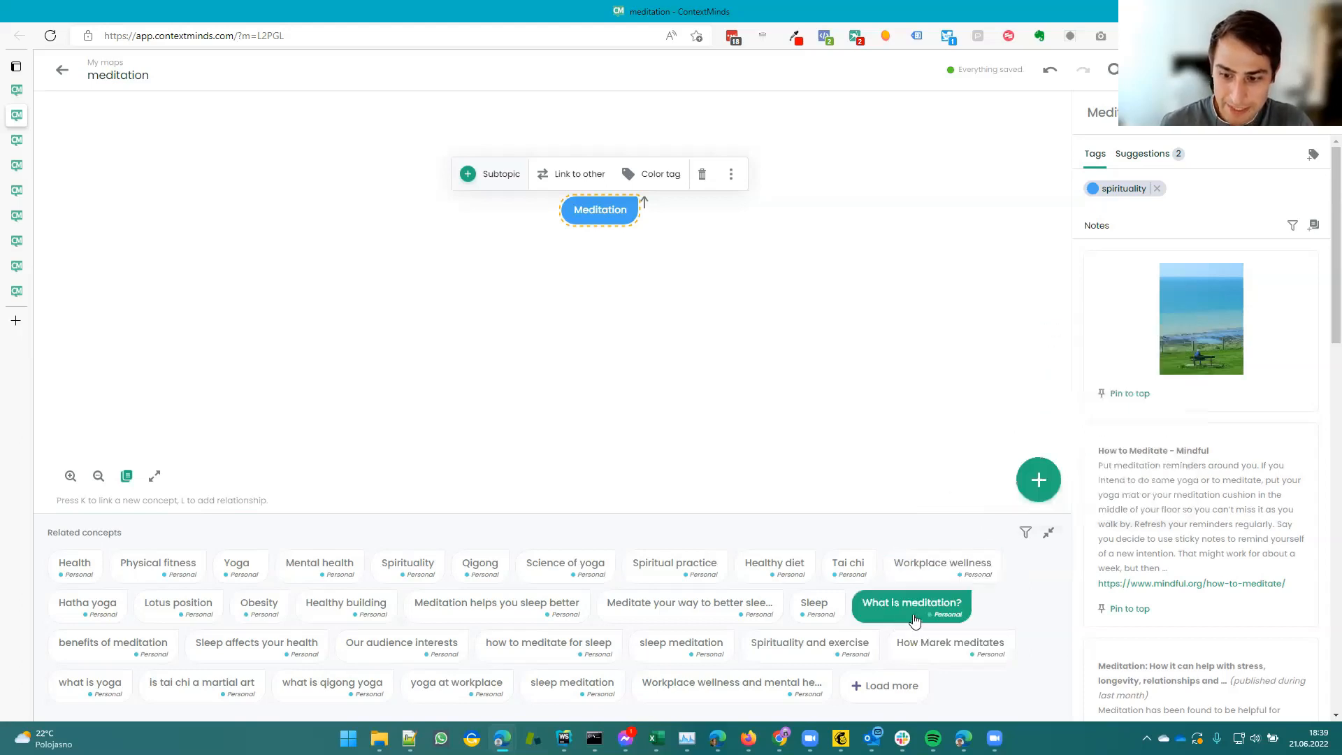
Place the personal concept about one person's meditation habits below Meditation and check the sources used for its note suggestions.
drag(935, 648, 615, 296)
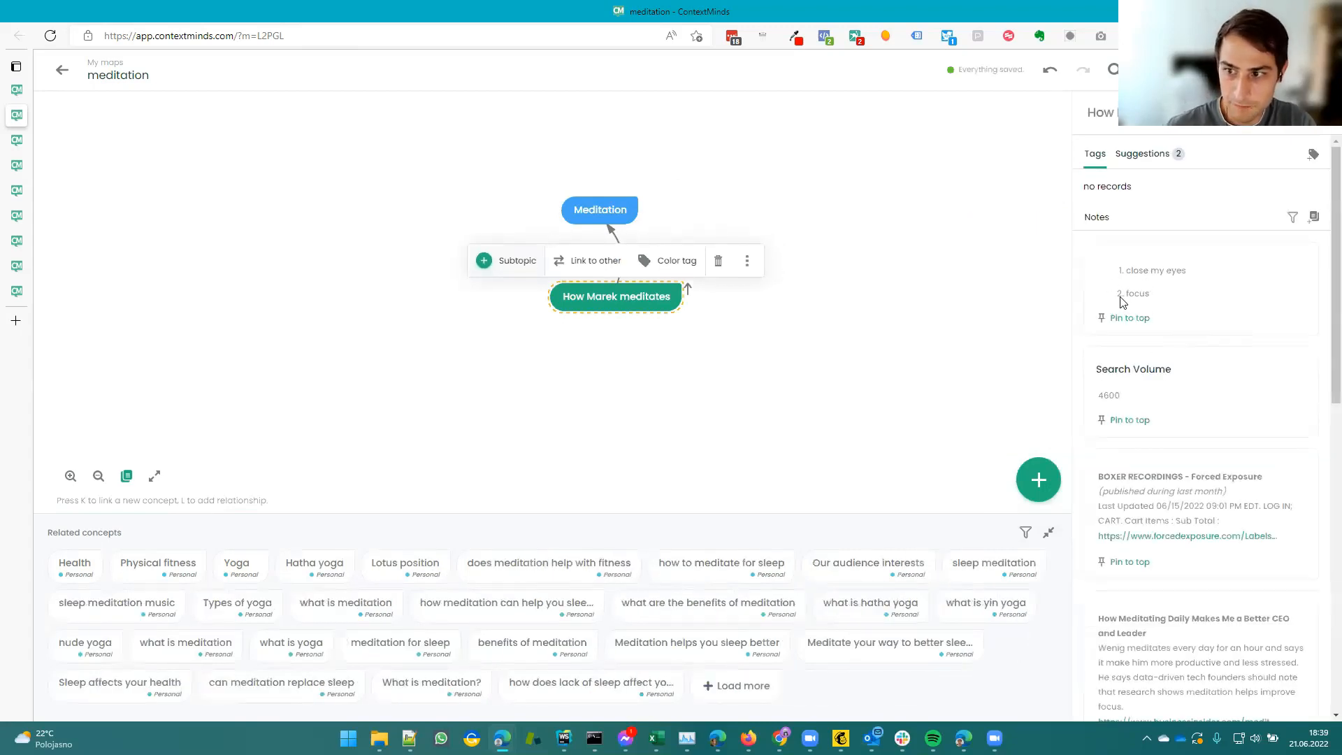
click(1292, 217)
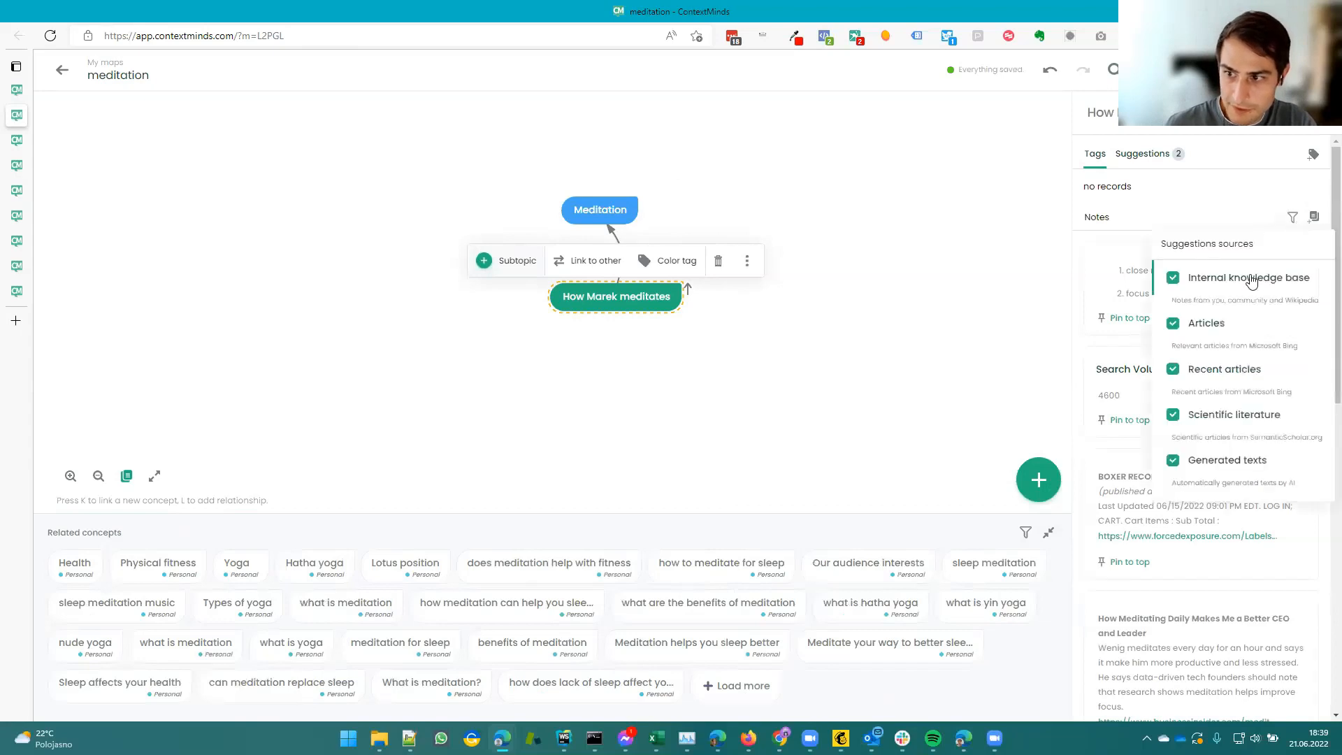
click(1233, 198)
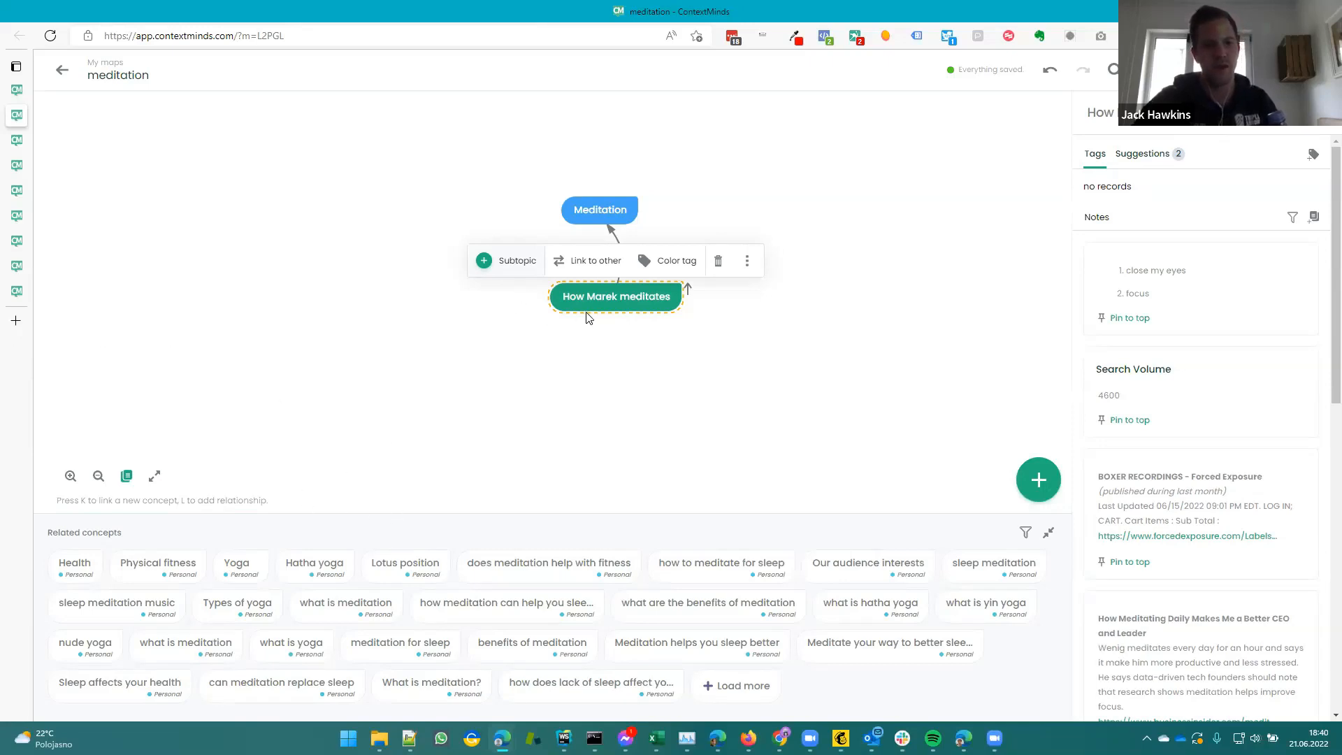
Move the personal meditation-habits concept away from Meditation and group Yoga, Health, Hatha yoga, Physical fitness and Mental health inside it.
drag(570, 307, 323, 301)
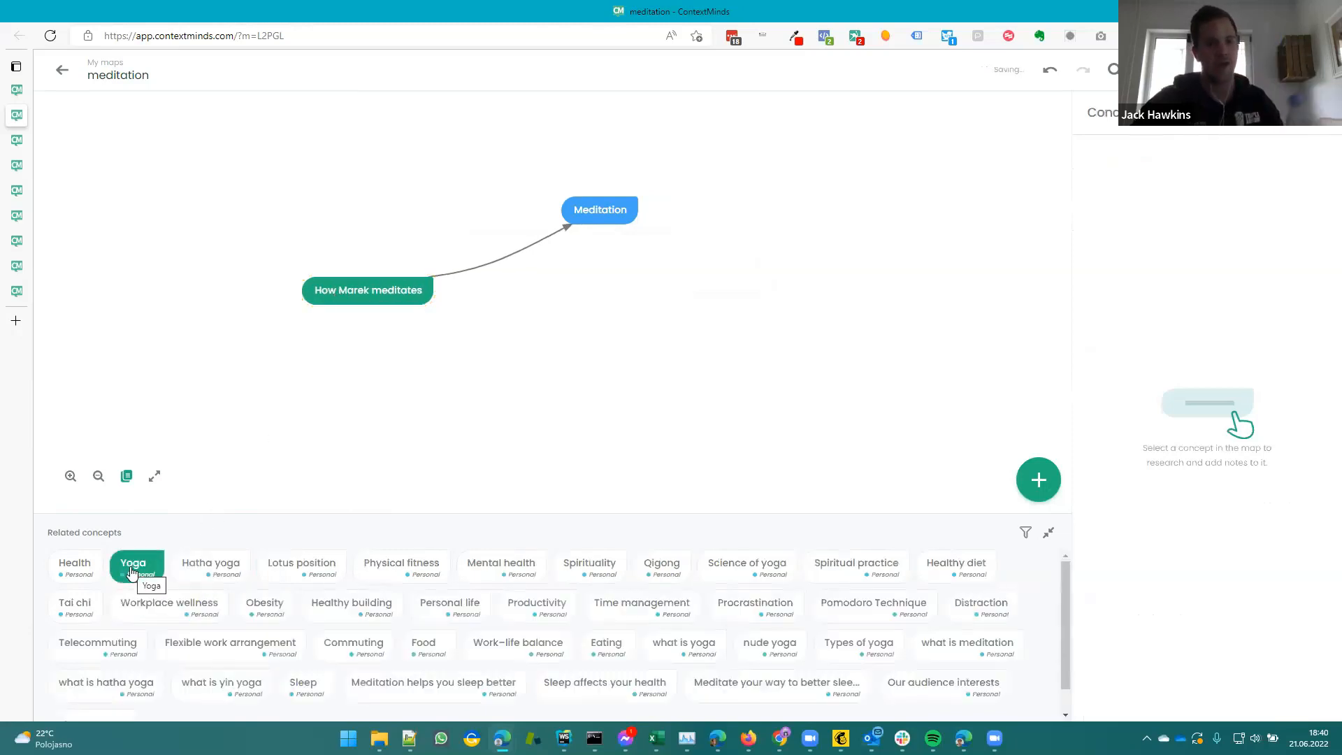
drag(131, 568, 326, 244)
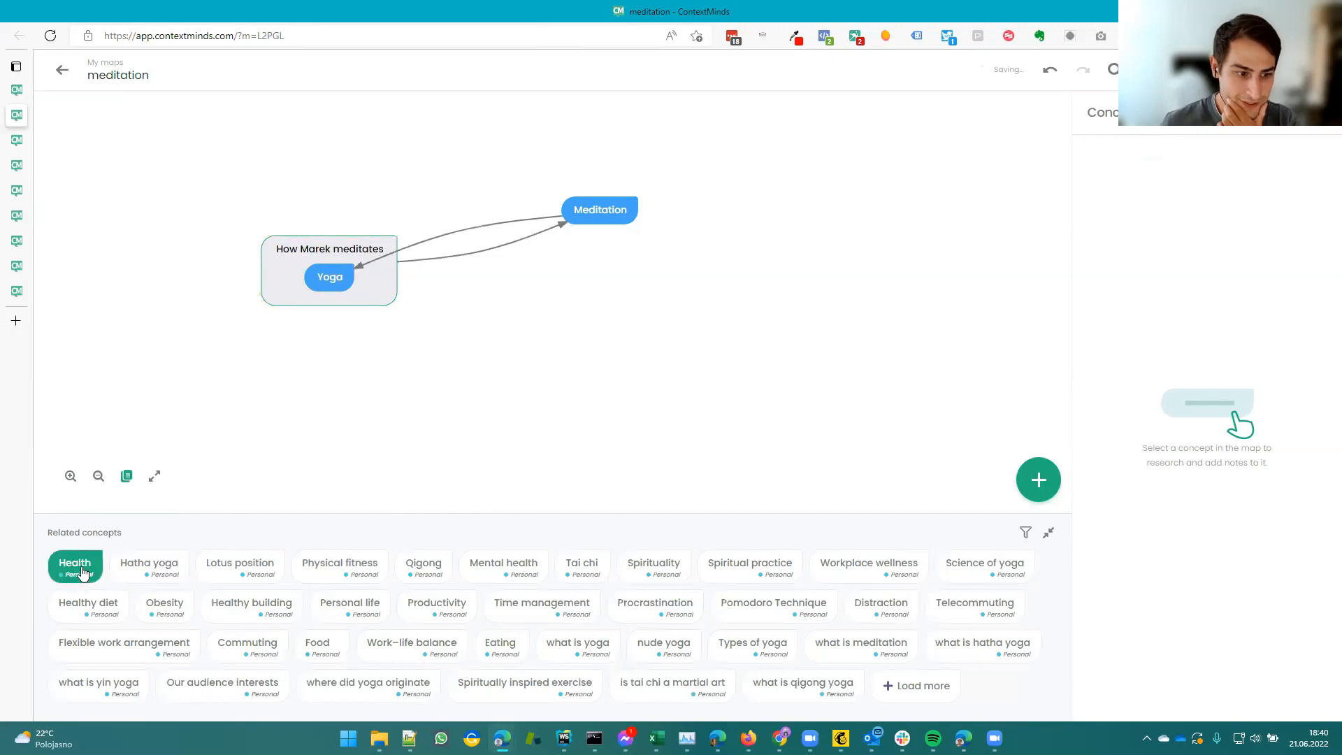
mouse_move(75, 567)
mouse_down()
mouse_move(262, 417)
mouse_move(334, 331)
mouse_move(305, 305)
mouse_move(373, 306)
mouse_move(323, 300)
mouse_up()
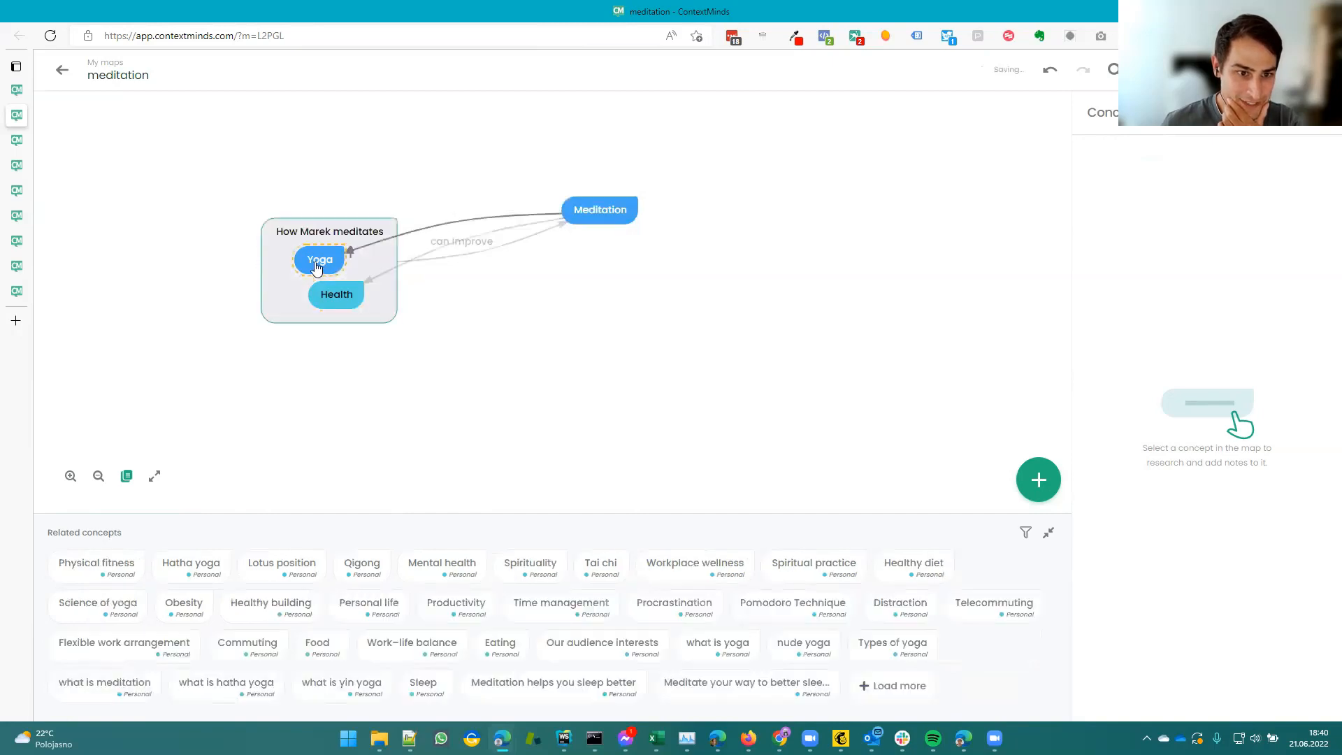
drag(172, 573, 329, 306)
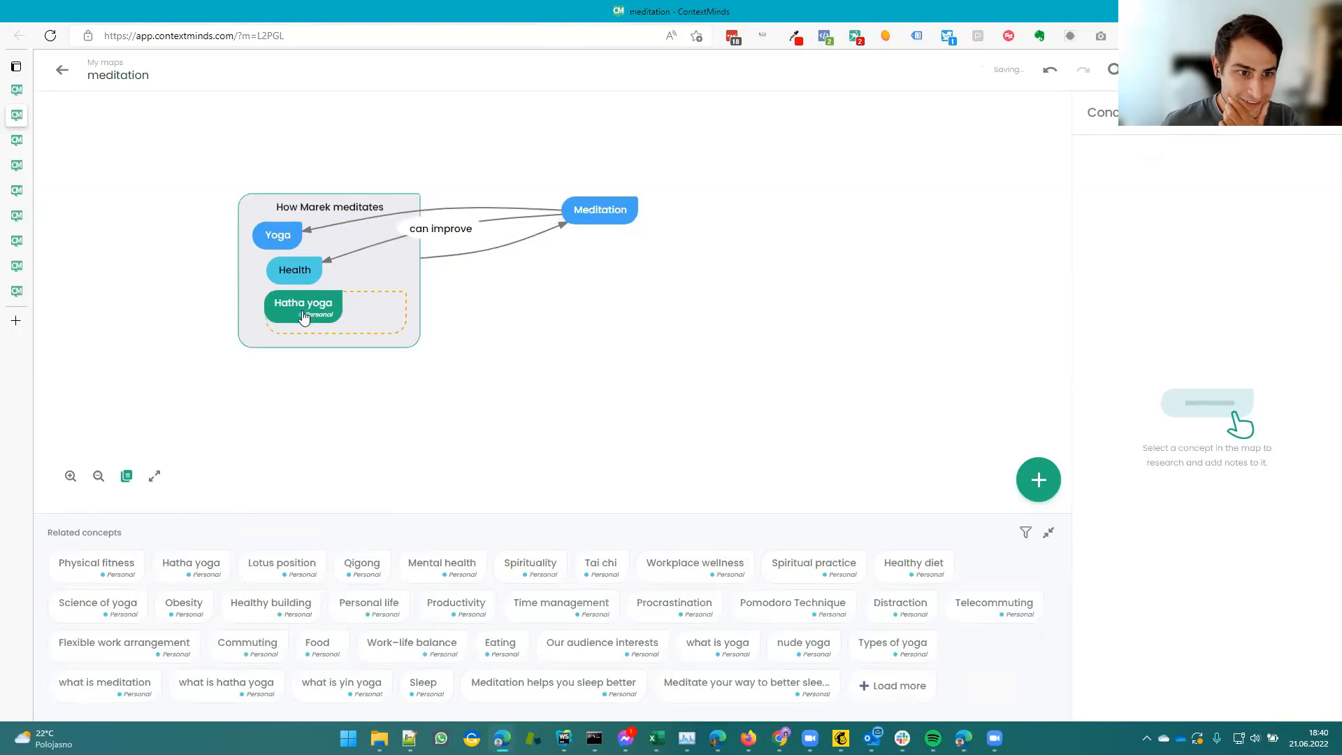
drag(196, 567, 354, 338)
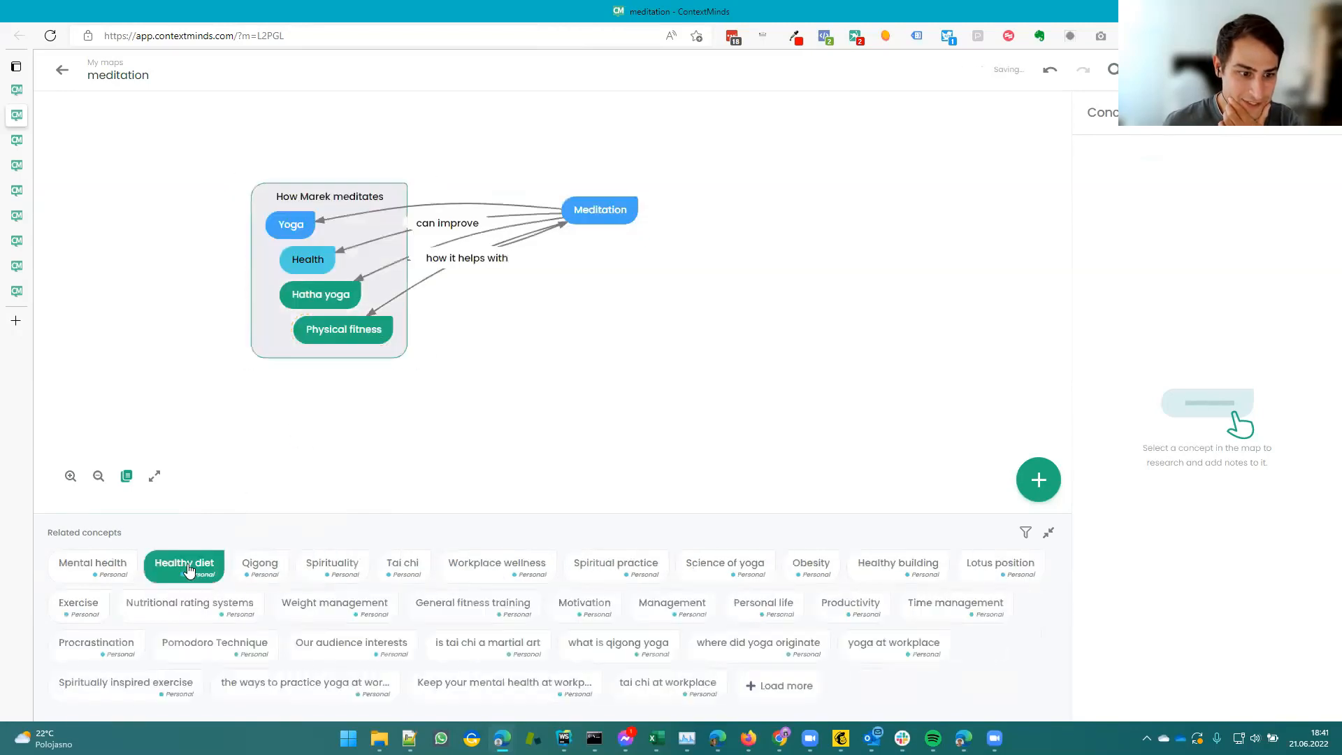
mouse_move(93, 567)
mouse_down()
mouse_move(217, 536)
mouse_move(253, 367)
mouse_up()
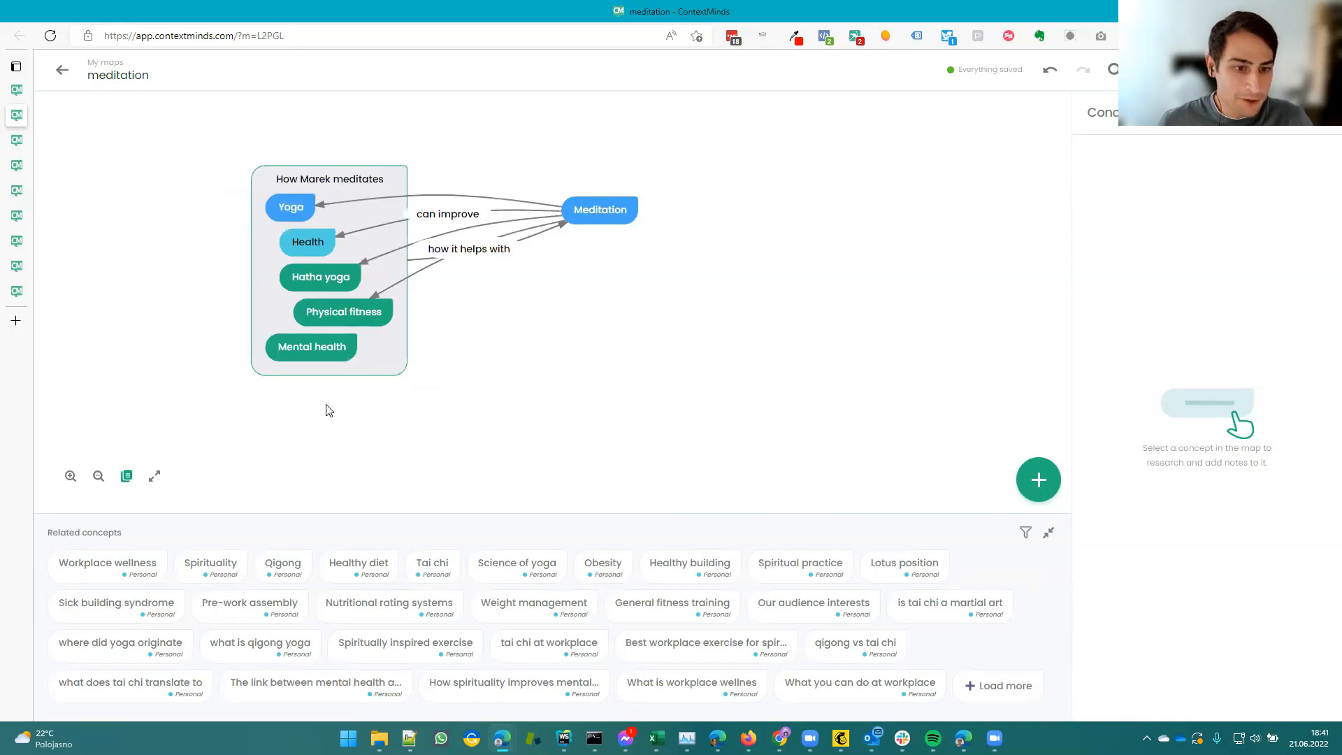
Preview filtering My maps by the contextminds tag, clear the filter, and check the Tags field in the New map form.
click(21, 91)
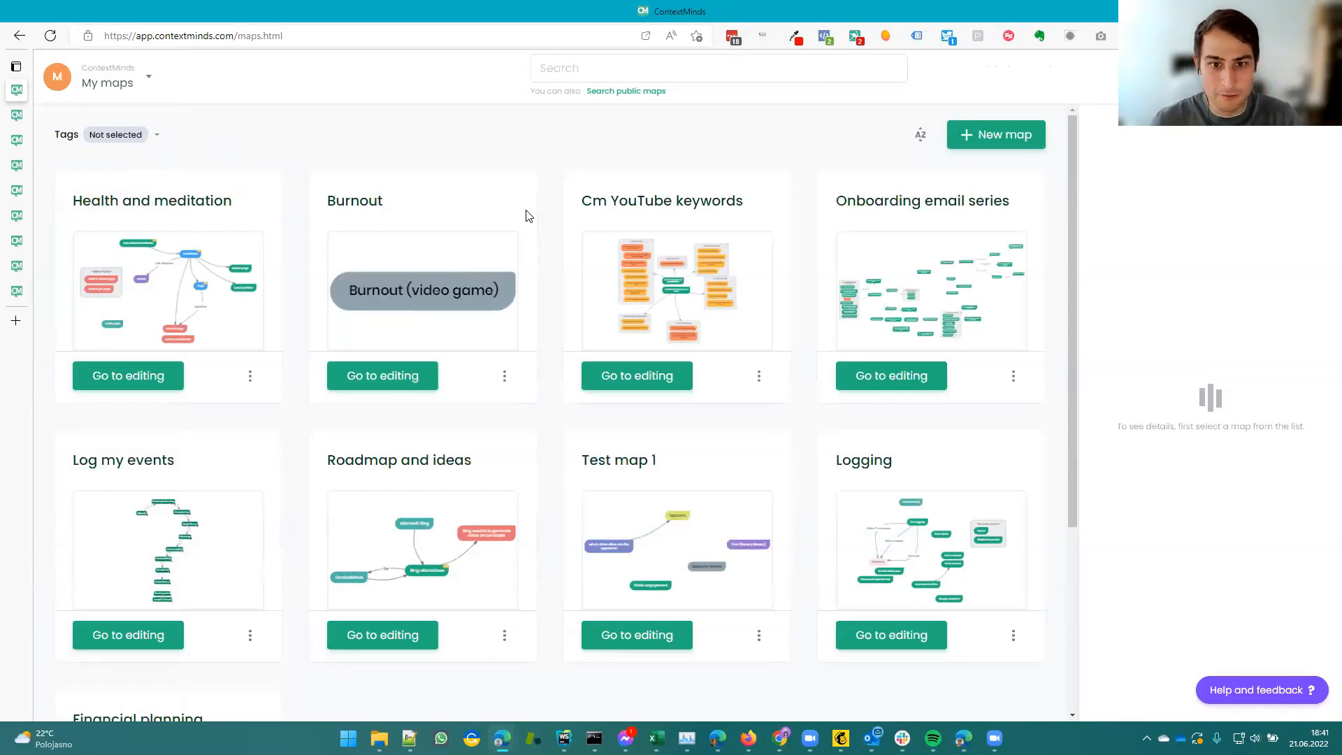
click(123, 137)
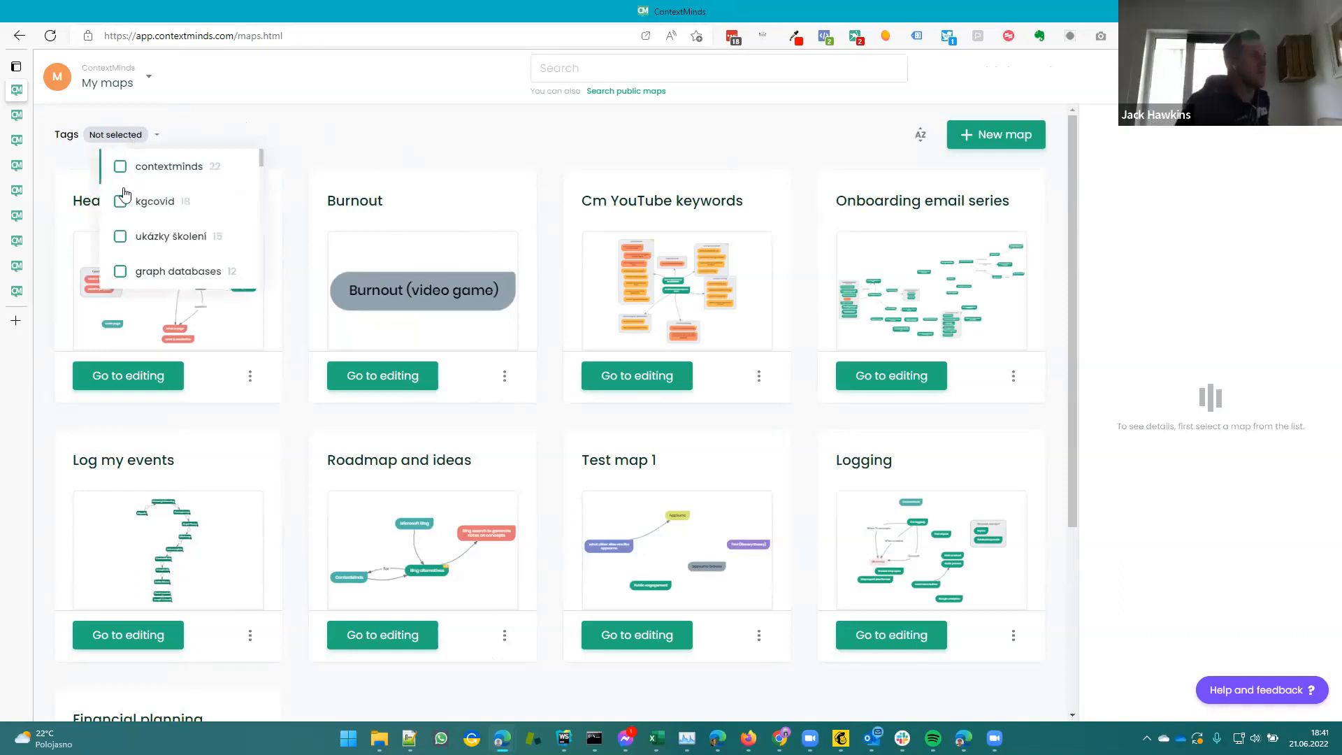
scroll(122, 199, down, 3)
scroll(119, 207, up, 3)
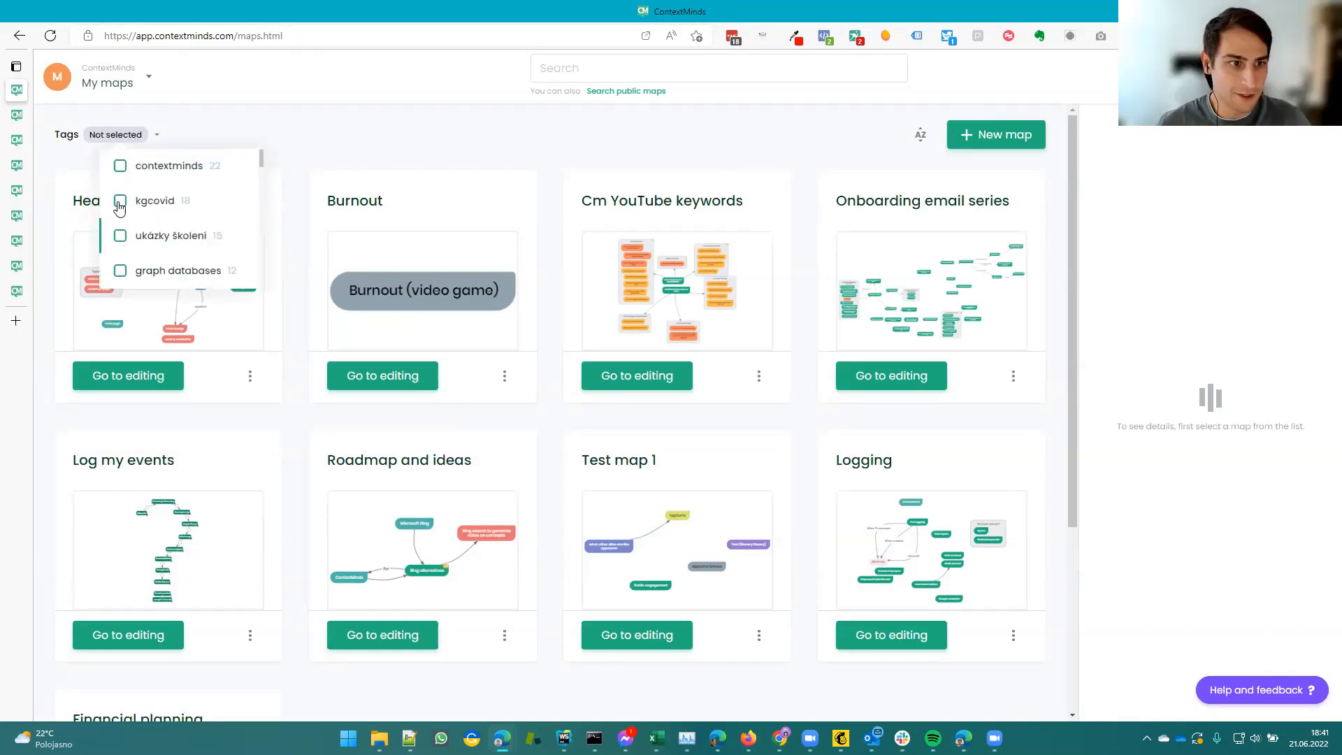
click(120, 166)
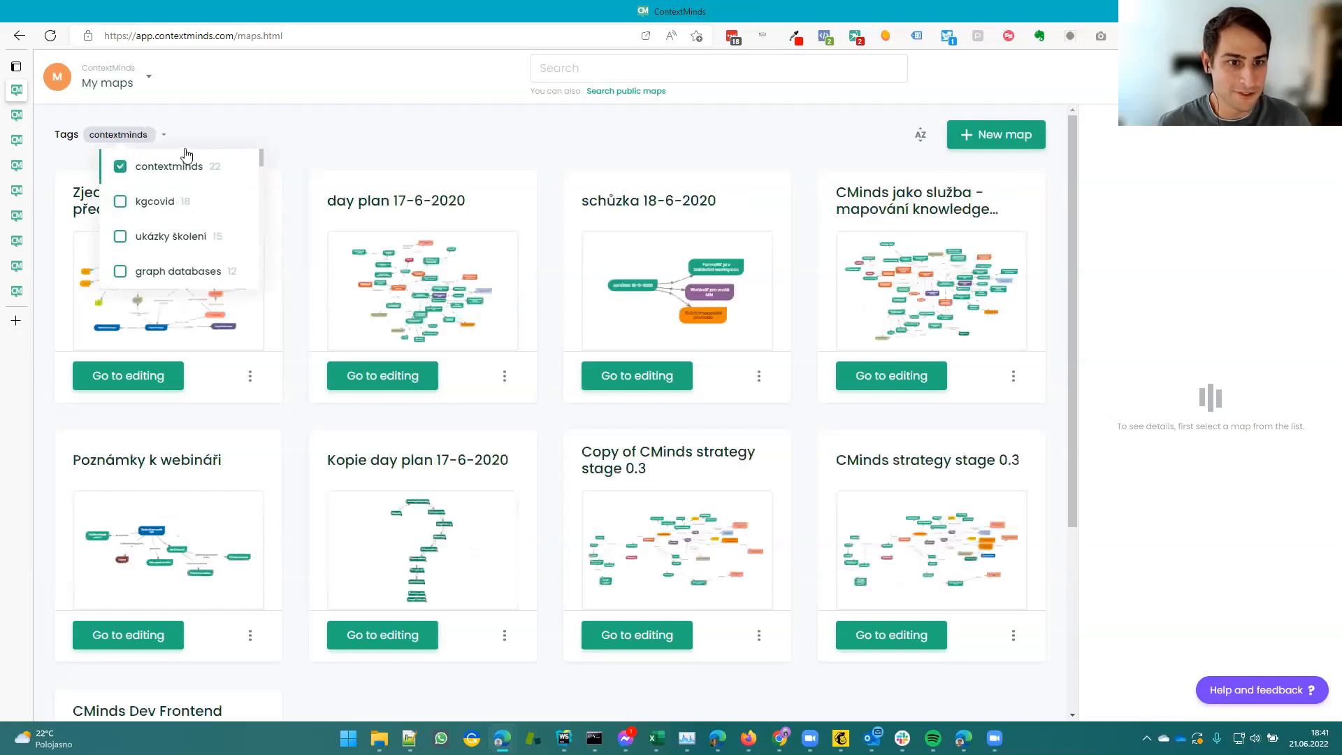
click(120, 168)
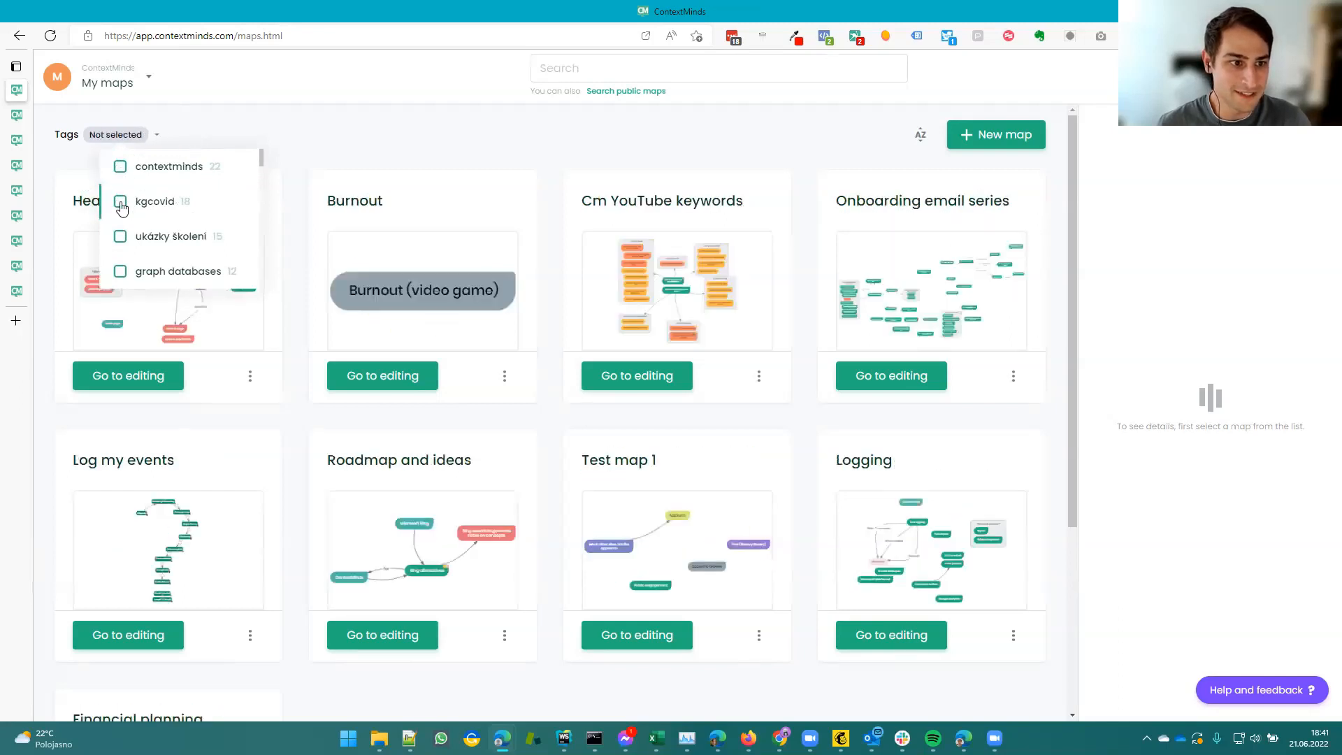
scroll(119, 262, down, 2)
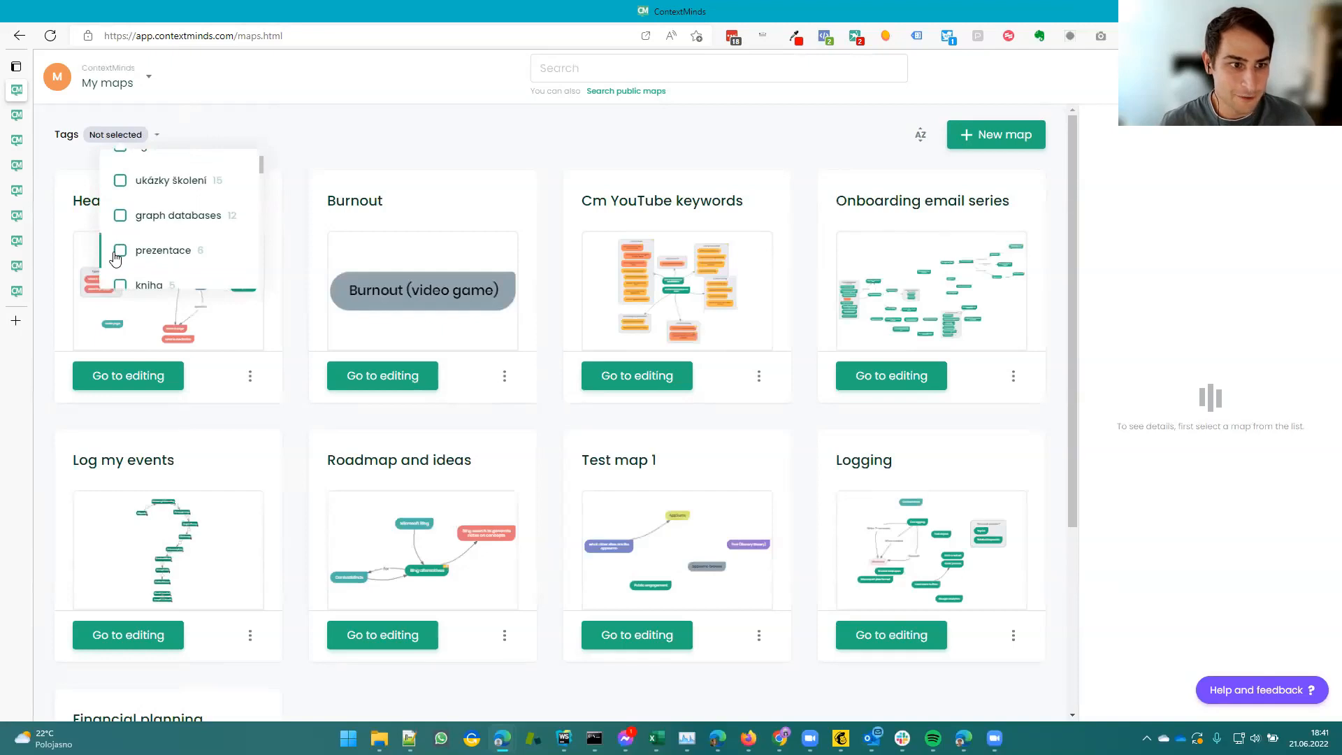
click(239, 144)
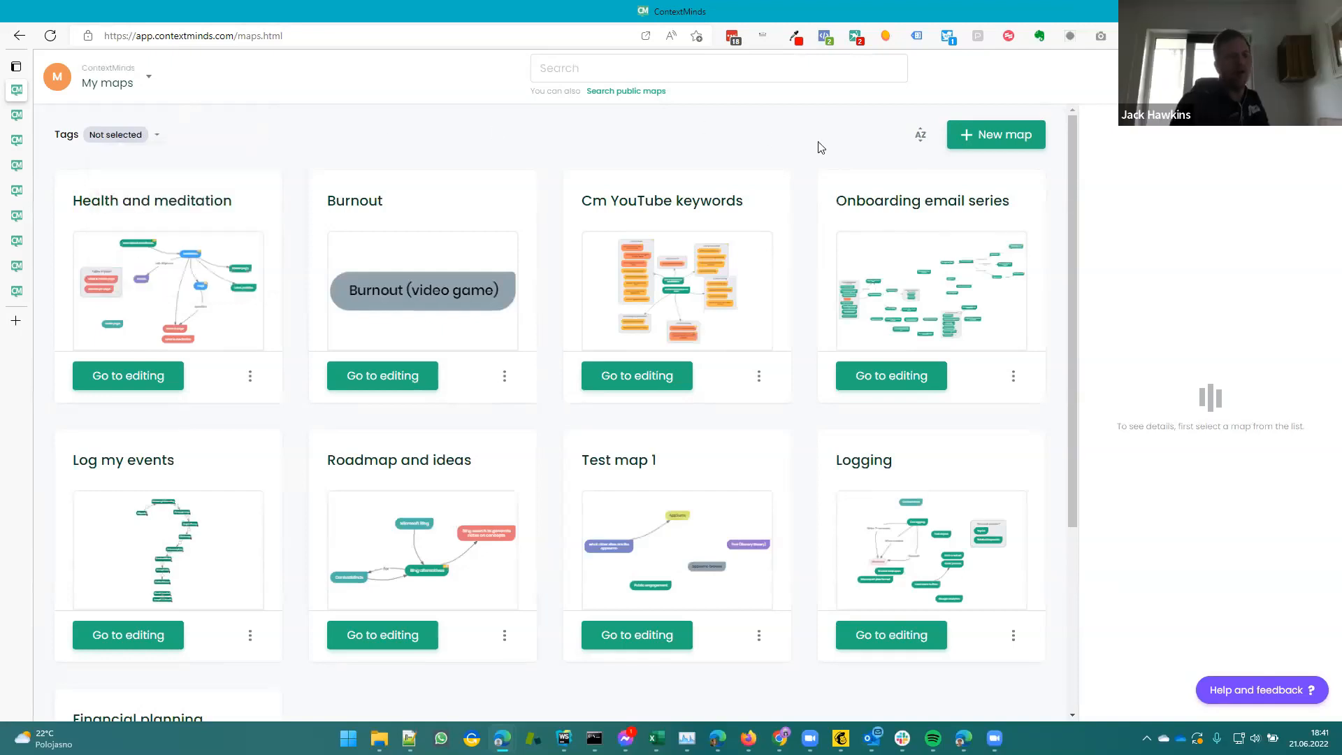
click(1005, 136)
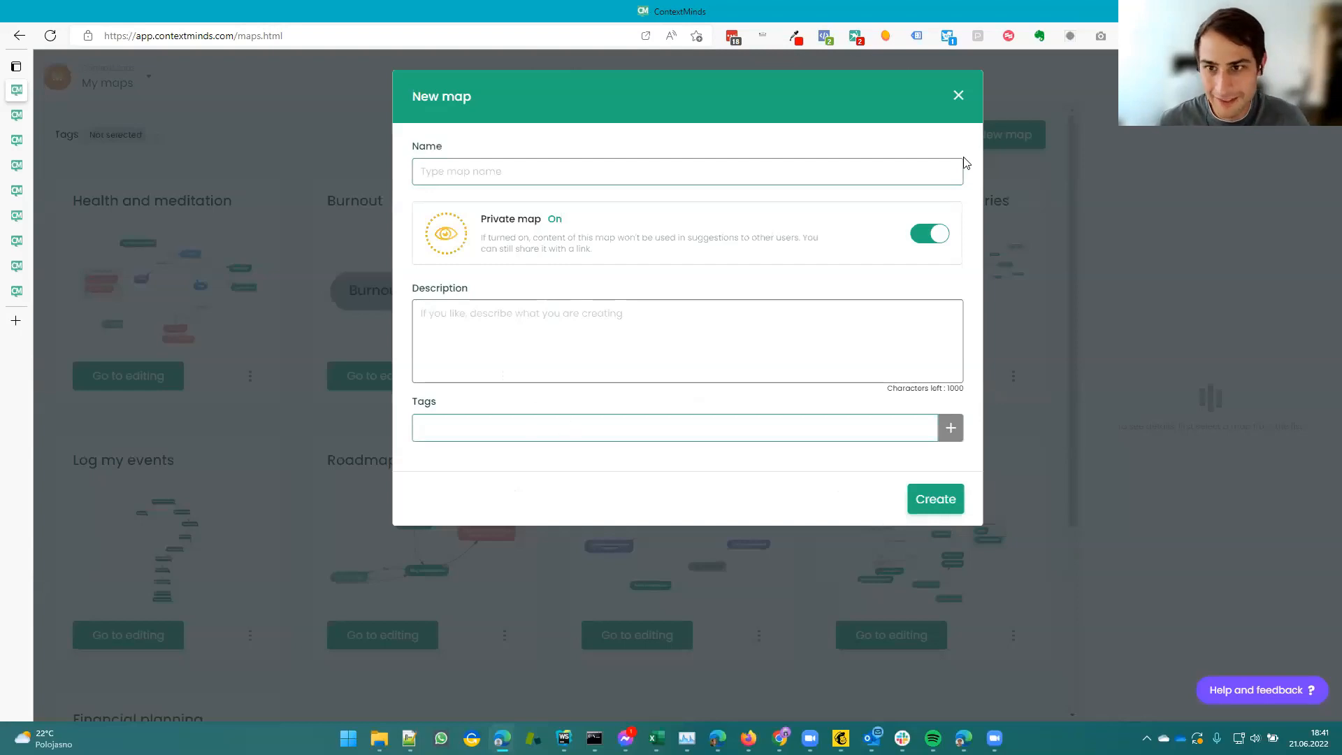
click(955, 99)
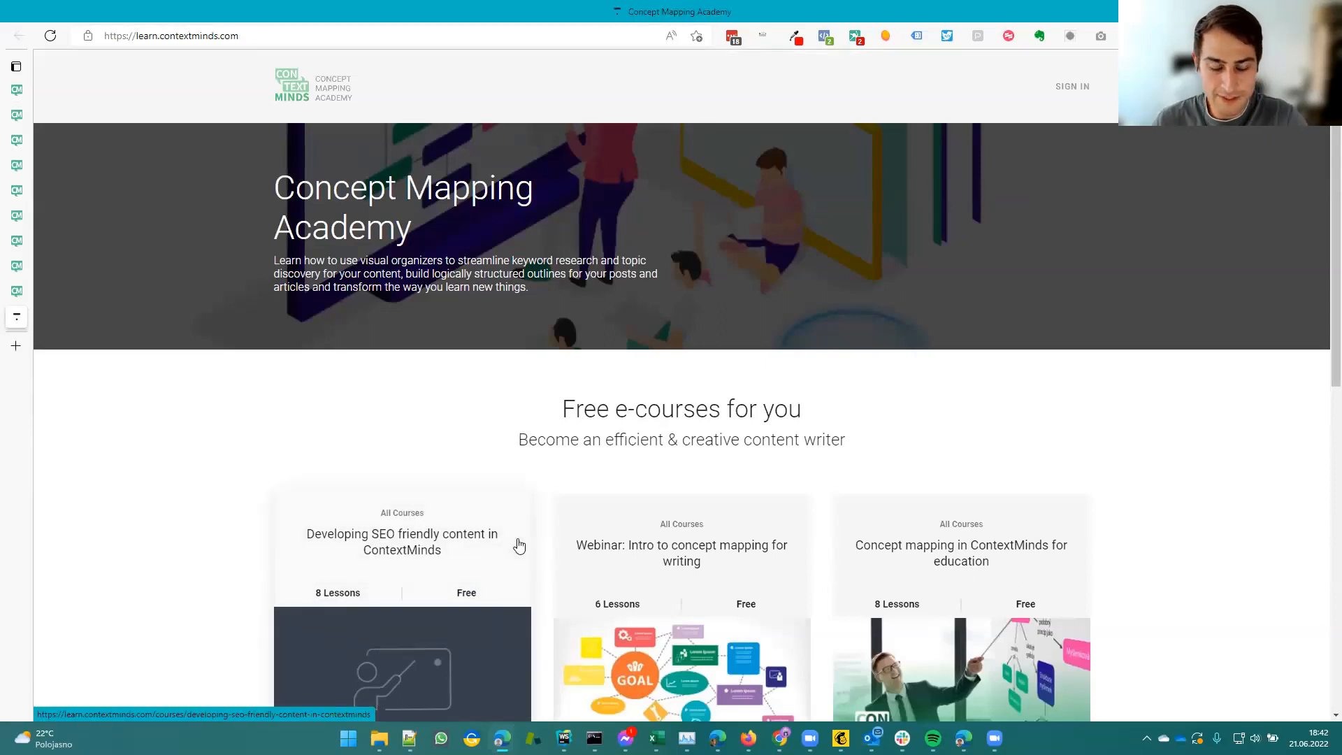
Browse the free e-courses in the Concept Mapping Academy and open "Concept mapping for easy content writing".
scroll(517, 546, down, 4)
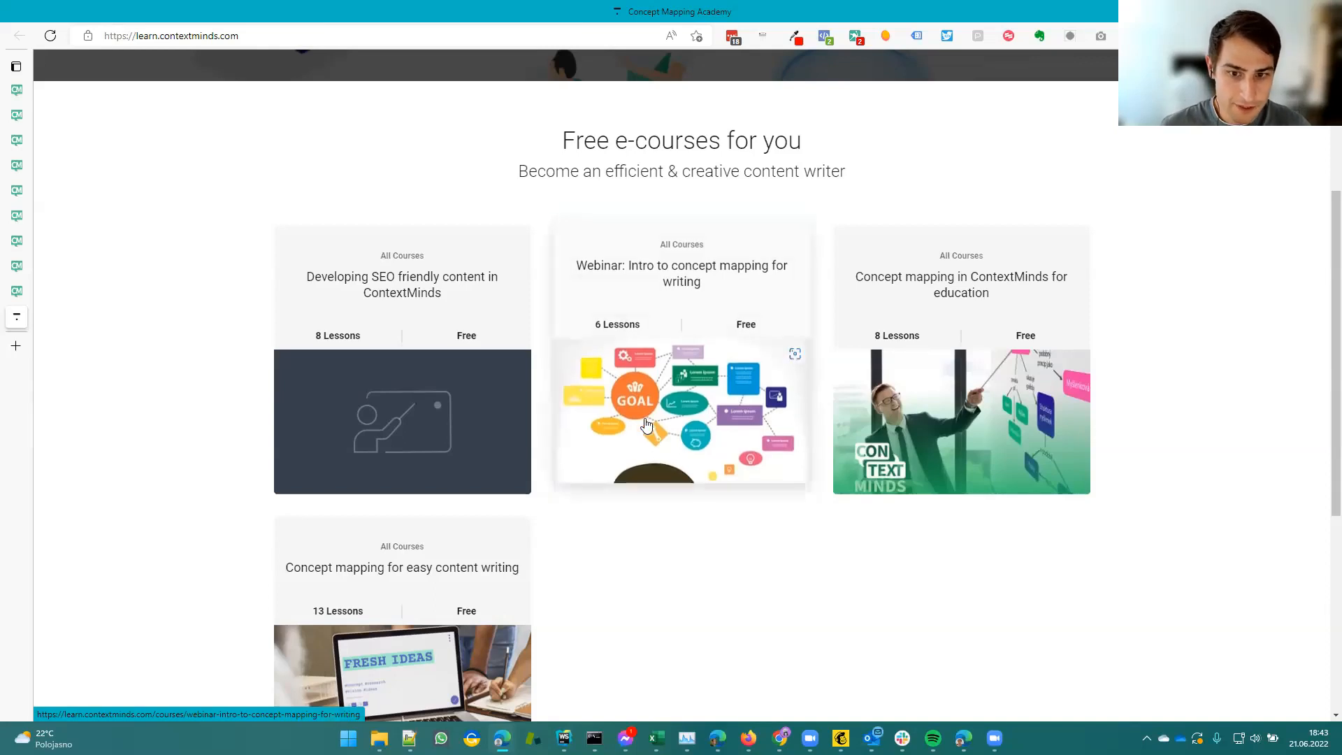
scroll(667, 304, down, 2)
scroll(667, 307, down, 2)
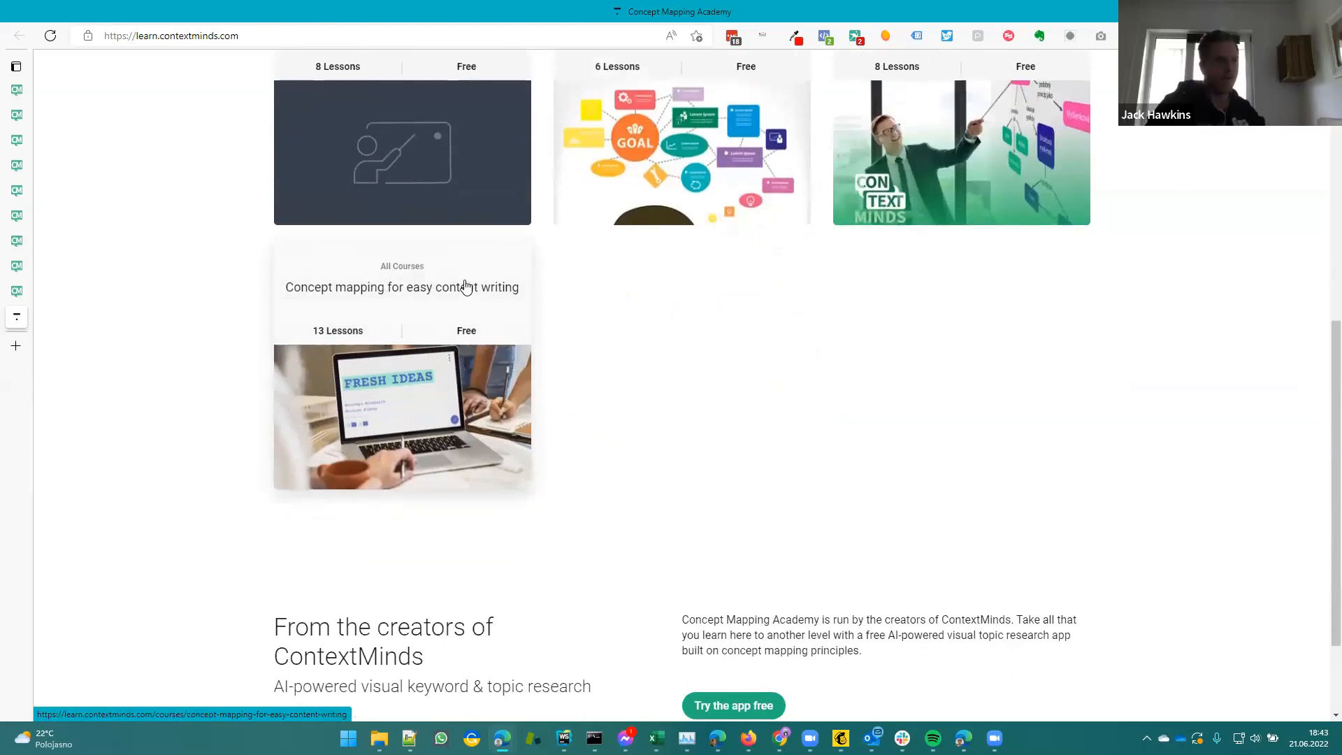
click(442, 293)
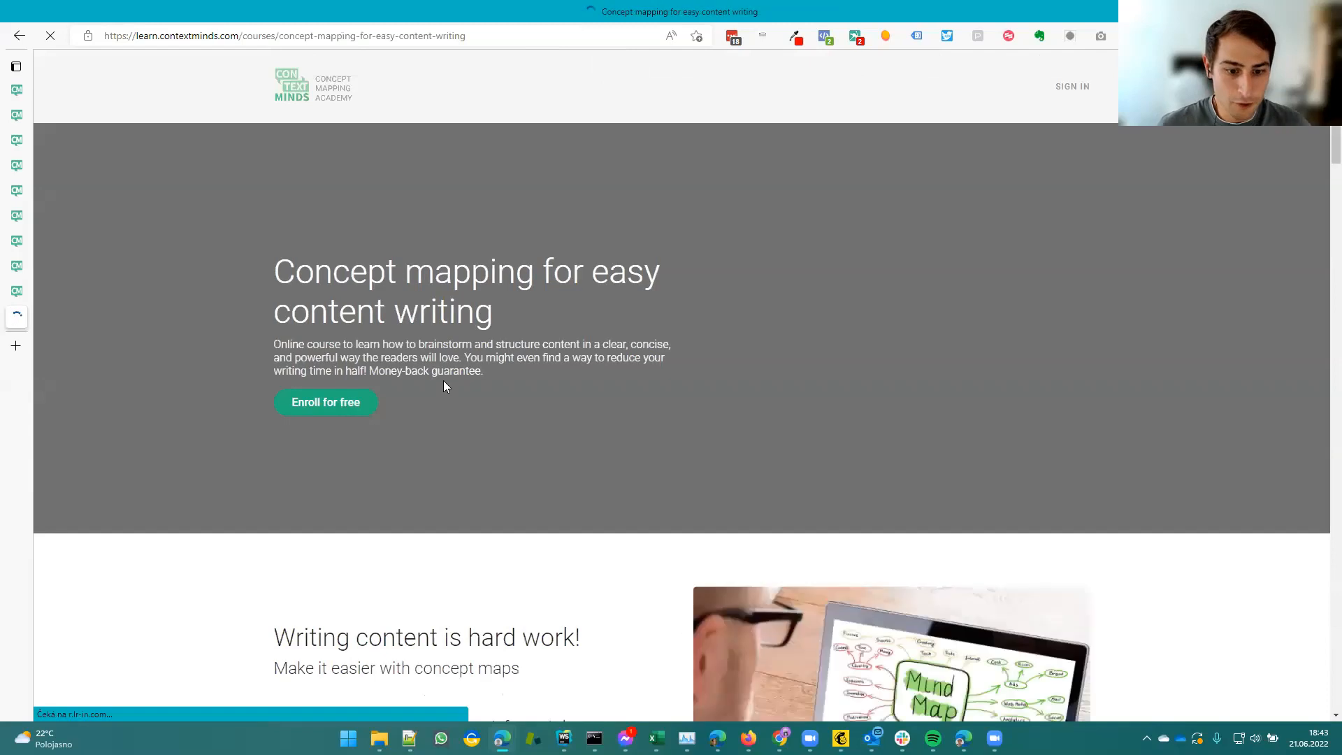
Expand "Concept mapping for writing" in the course curriculum and examine the lessons on topic research and creating a knowledge base.
scroll(443, 380, down, 12)
scroll(443, 384, down, 5)
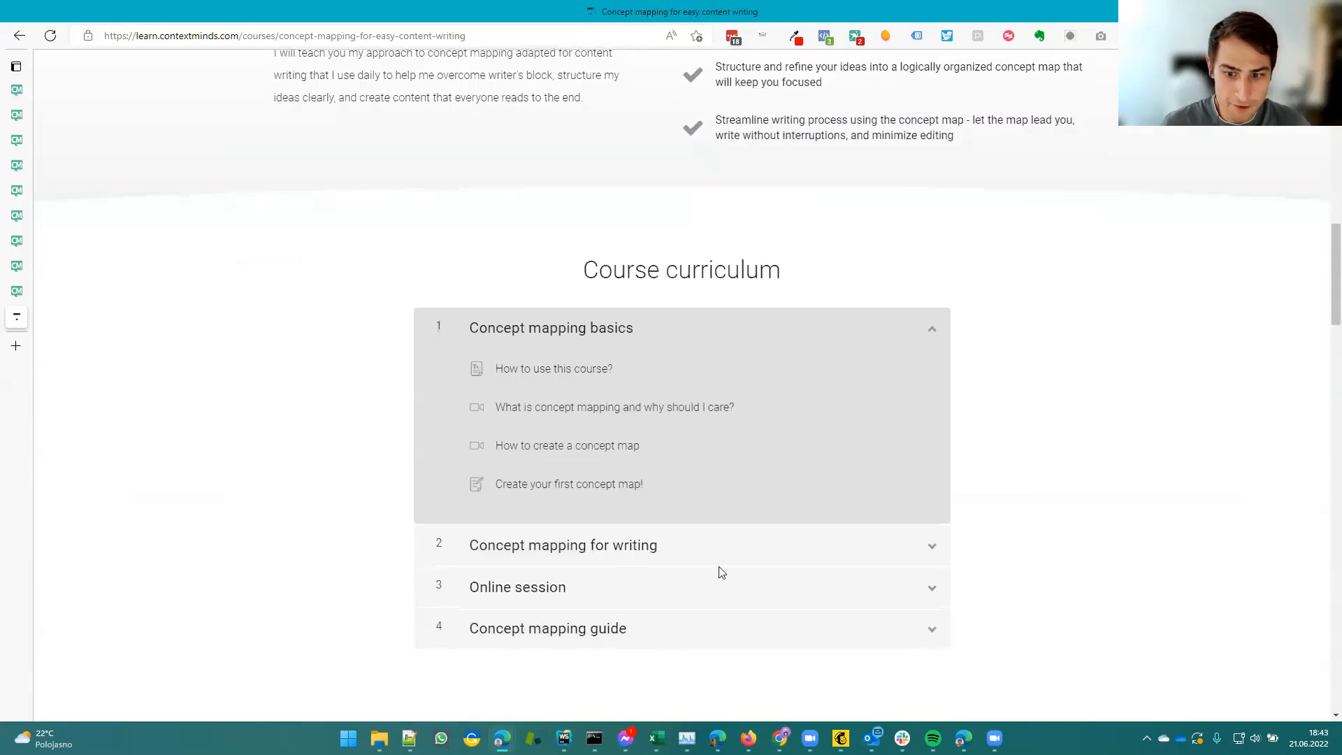
click(927, 561)
scroll(926, 555, down, 3)
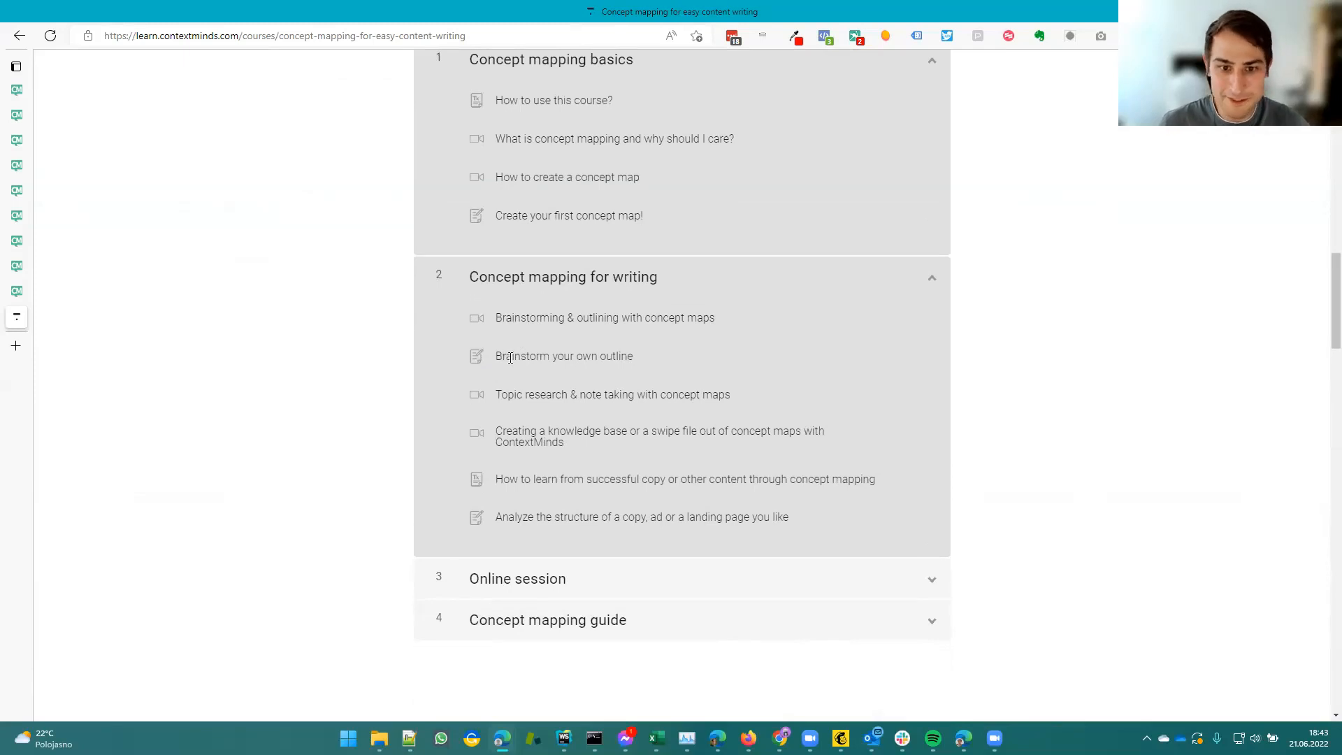
drag(497, 395, 624, 394)
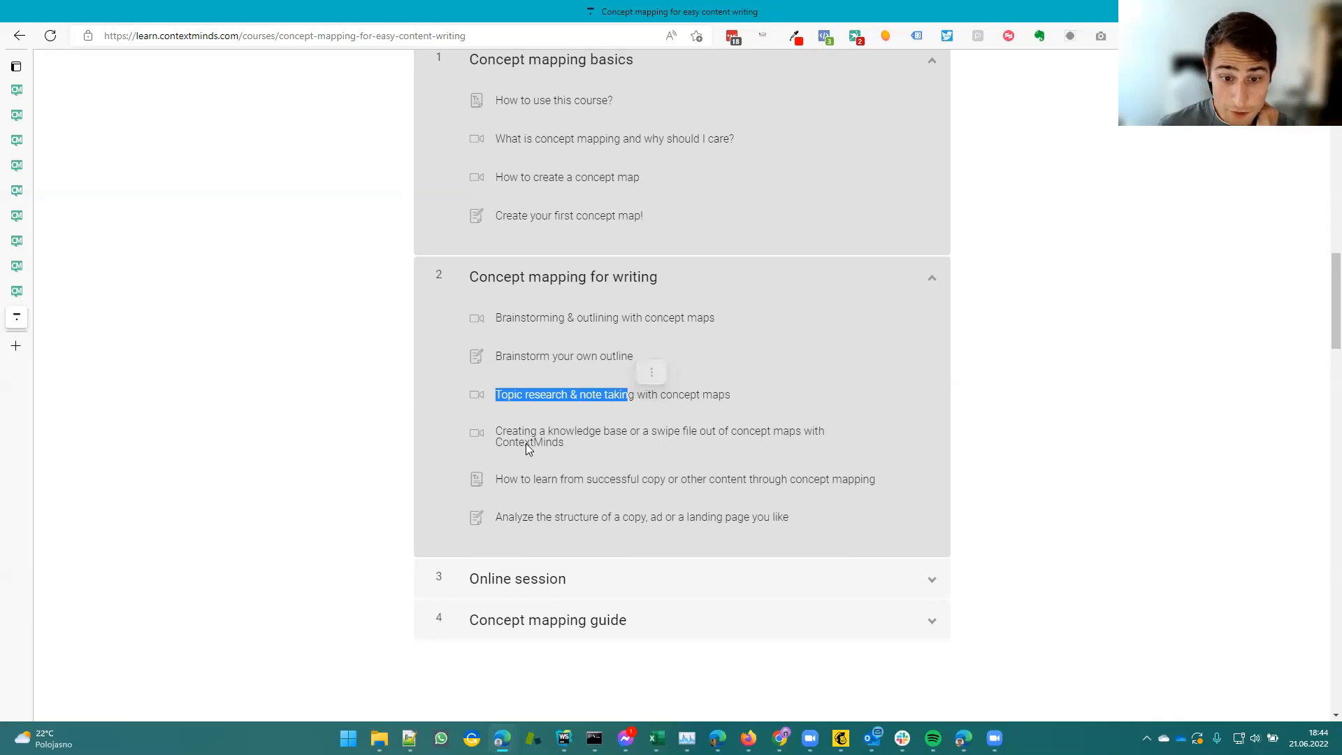
click(557, 455)
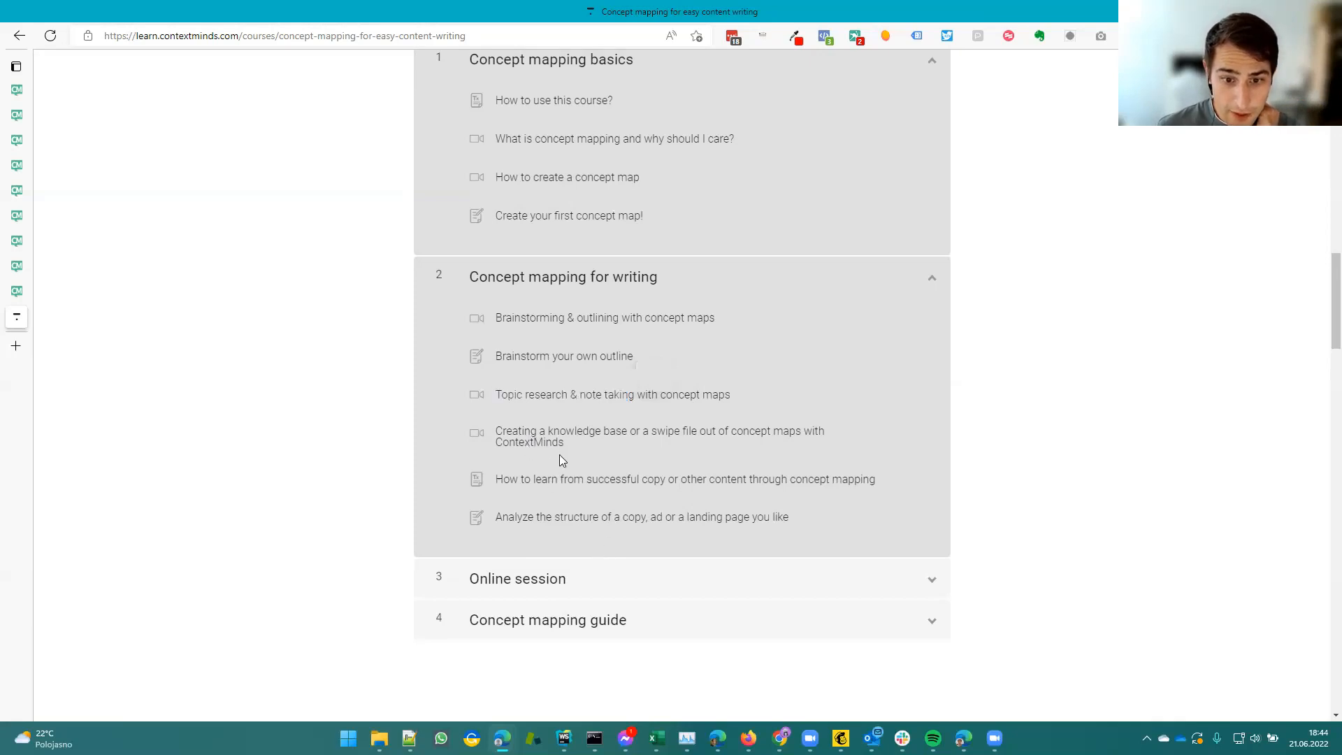
drag(504, 434, 627, 433)
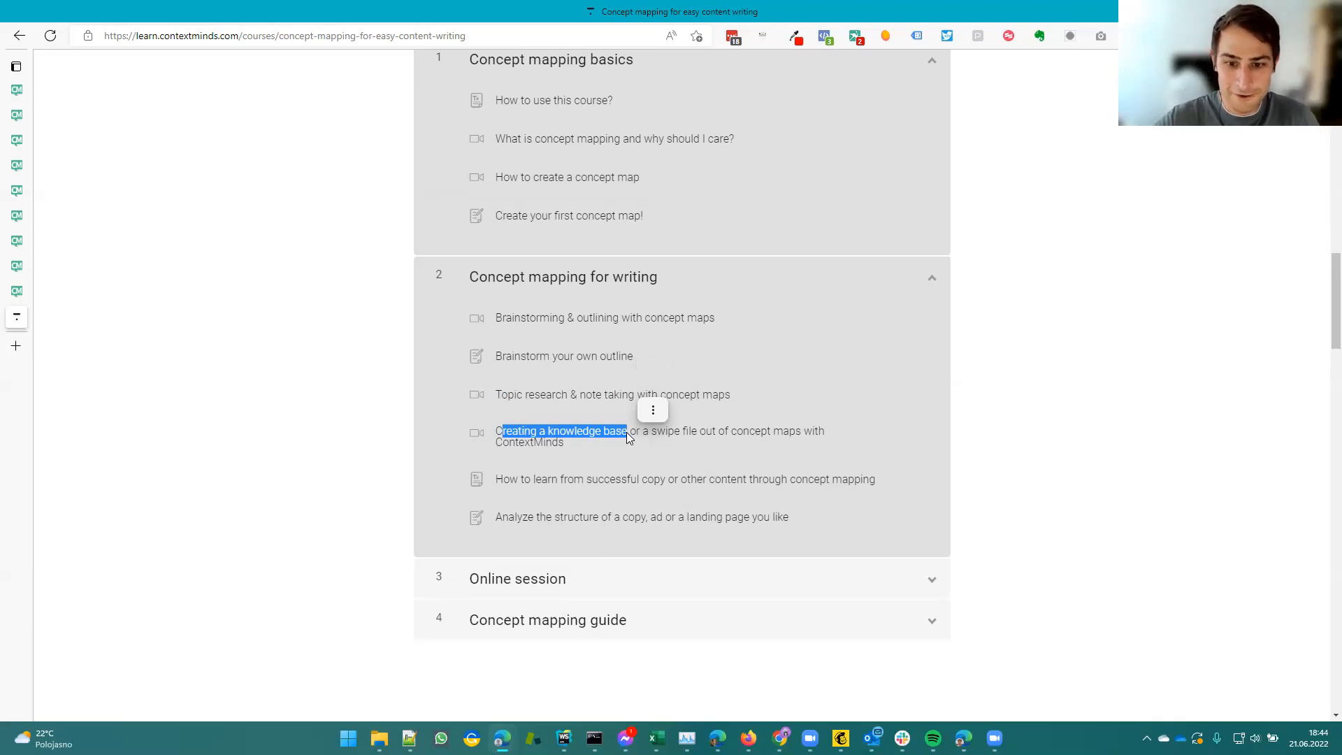
click(626, 433)
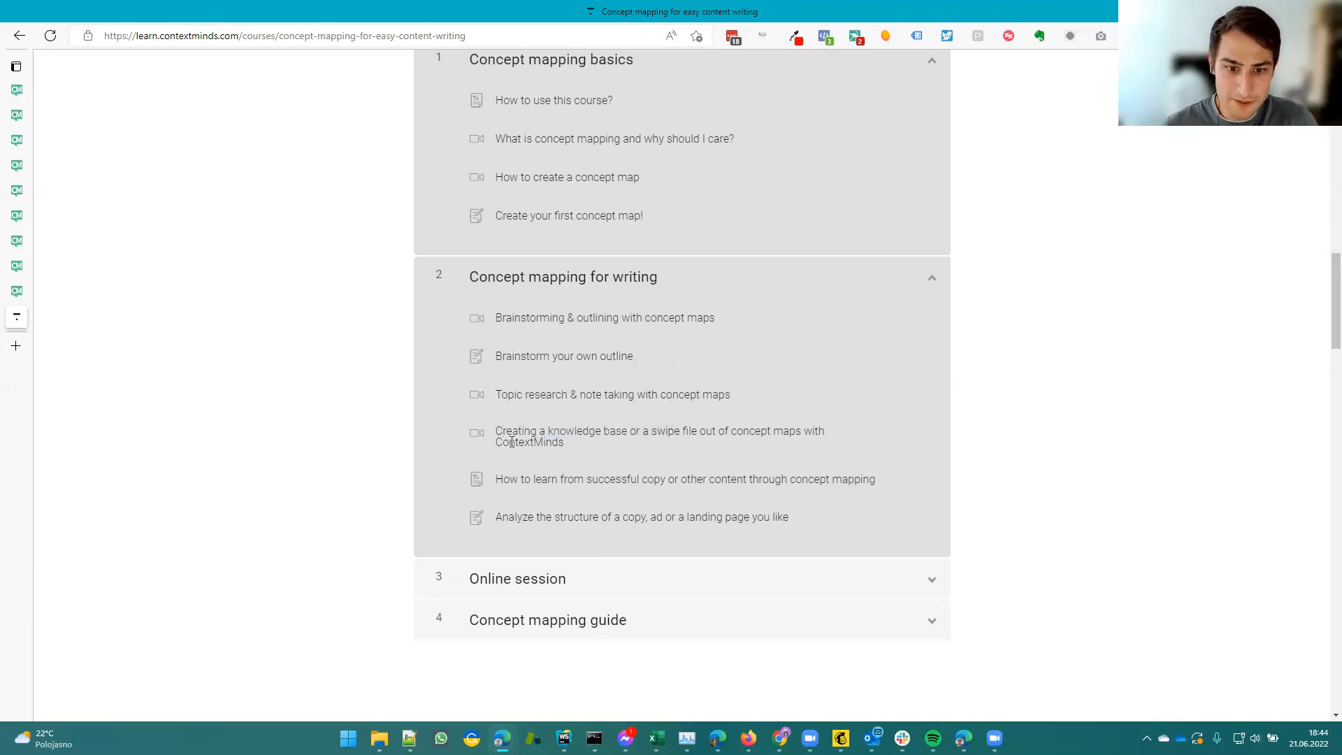
drag(512, 434, 552, 445)
click(552, 444)
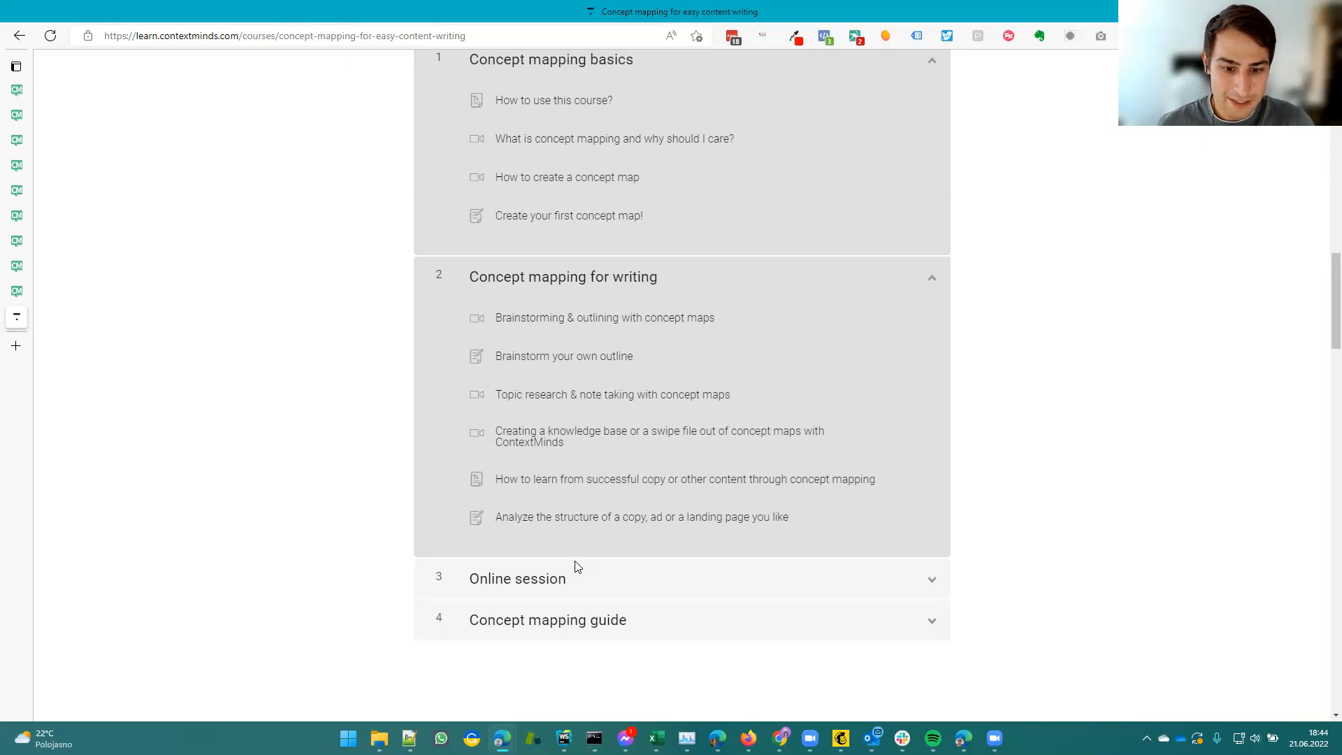
scroll(500, 479, up, 3)
scroll(500, 479, up, 15)
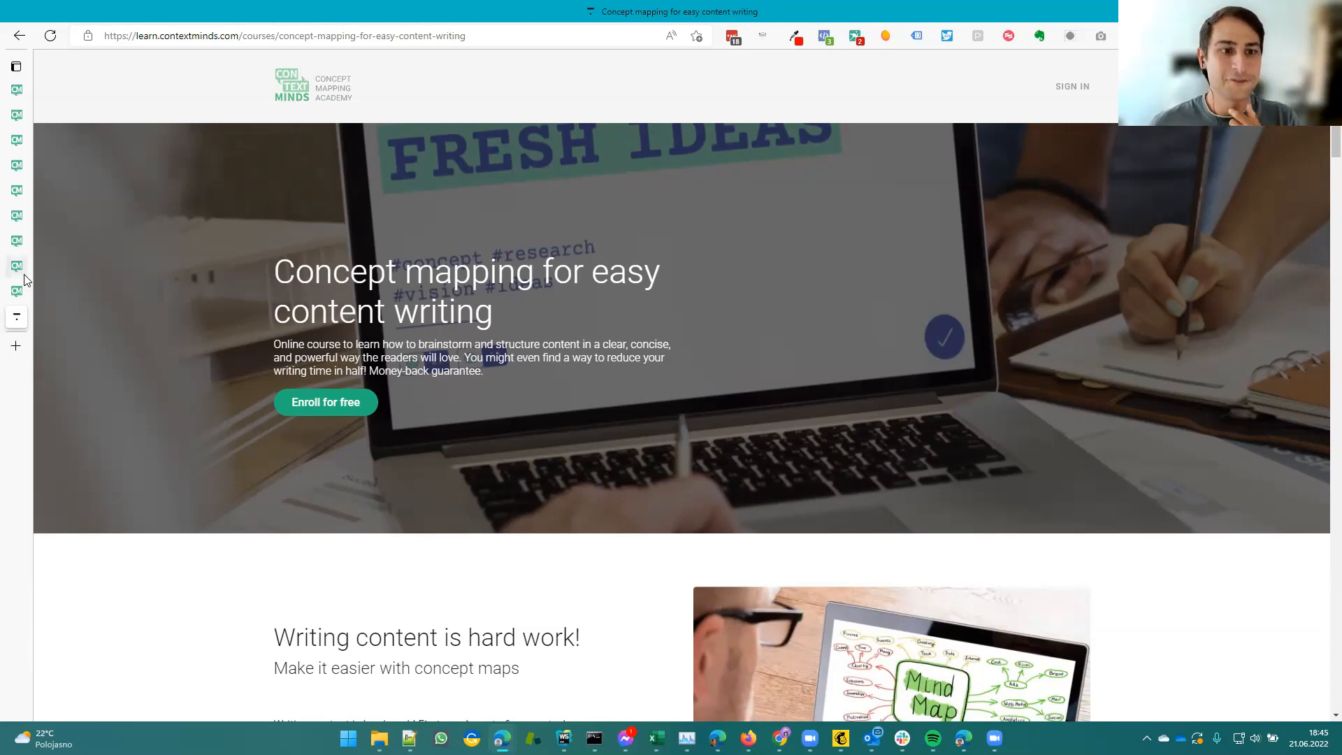
scroll(213, 309, down, 10)
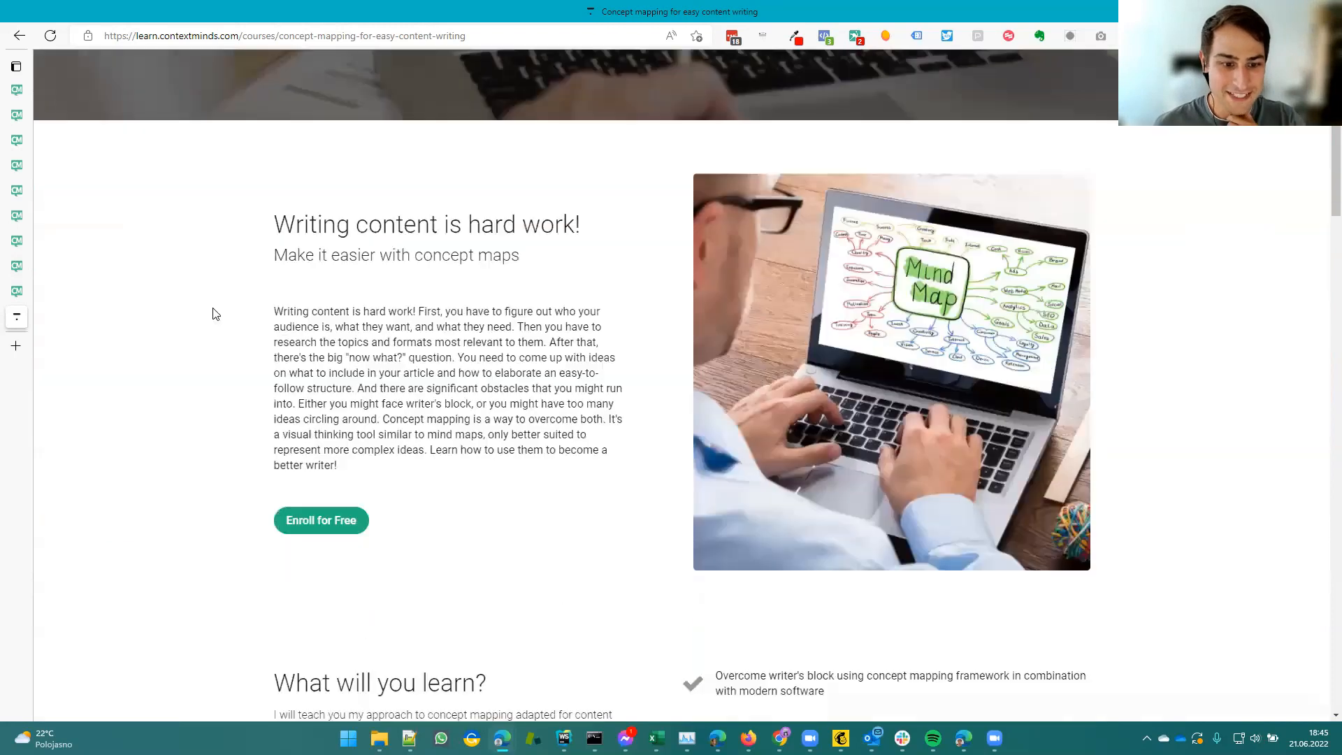
scroll(213, 309, up, 8)
scroll(213, 309, up, 3)
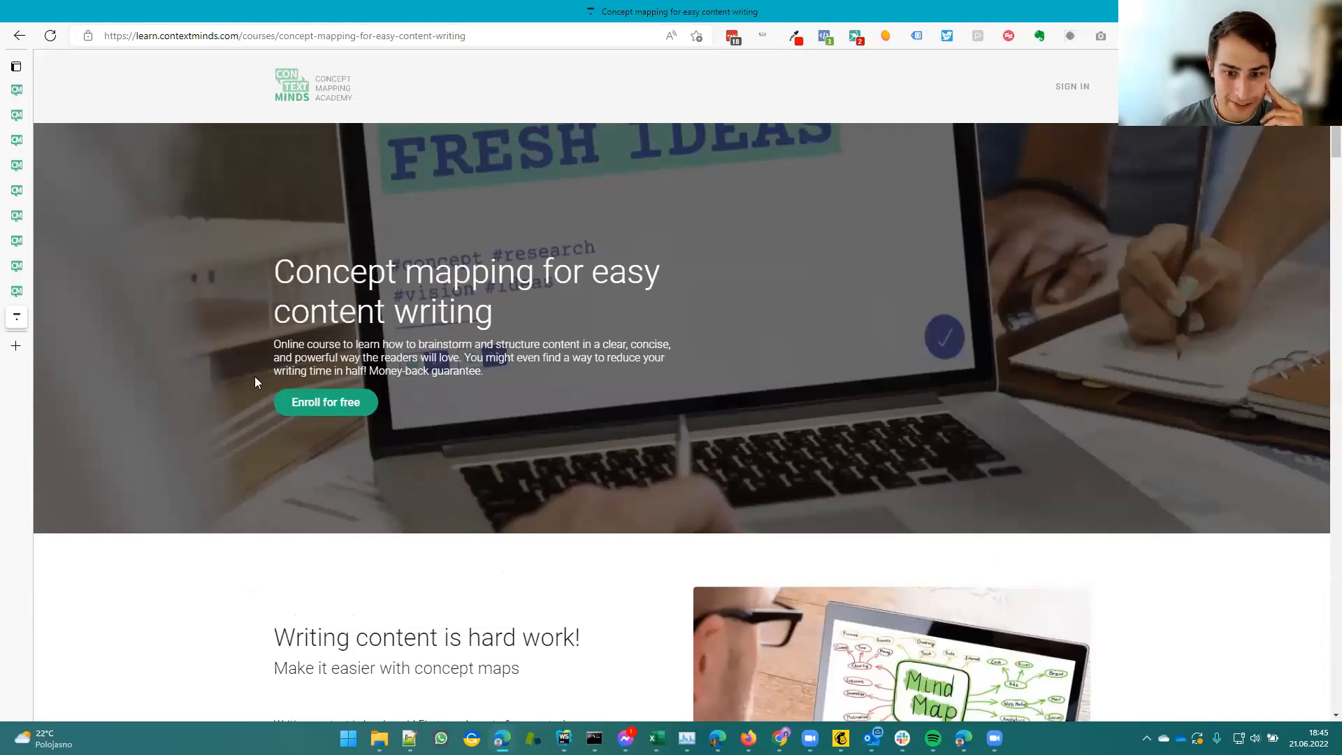
scroll(254, 470, down, 7)
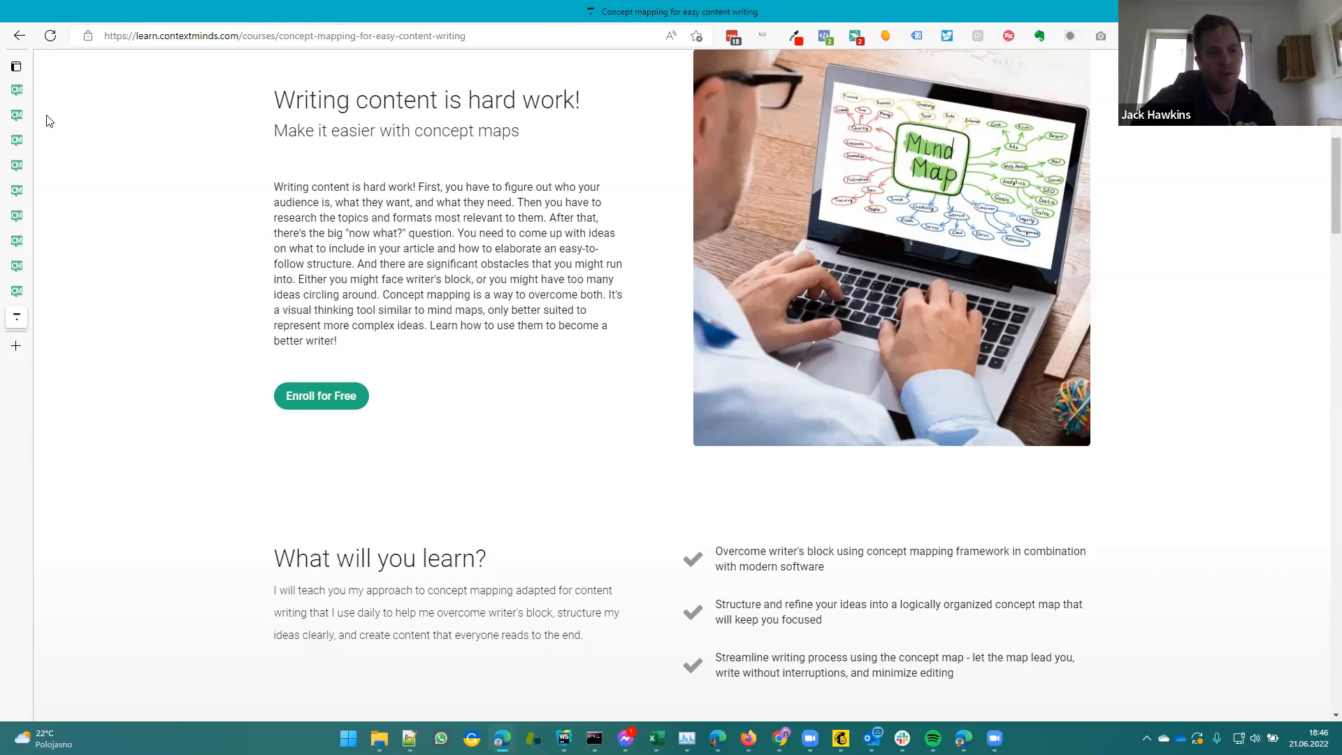
Switch back to the ContextMinds My maps overview, passing the meditation map, and look through the existing maps.
click(22, 108)
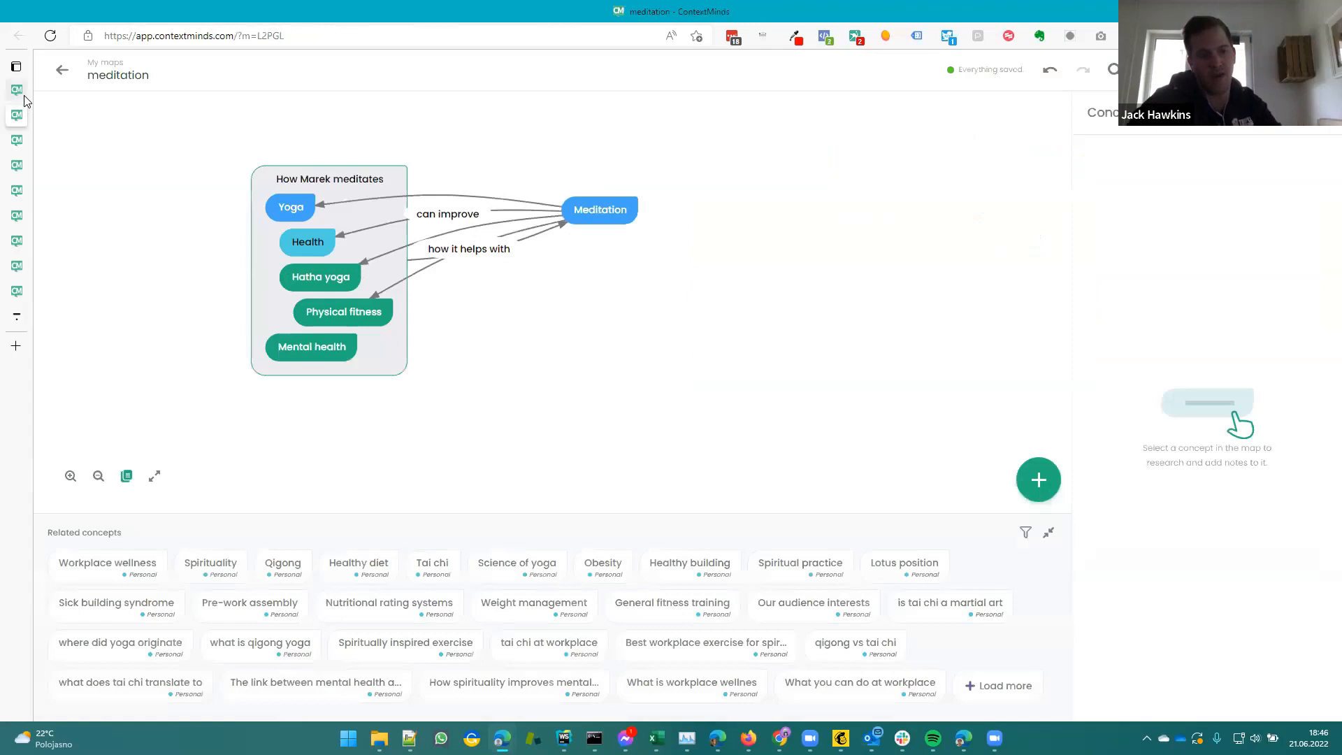
click(22, 96)
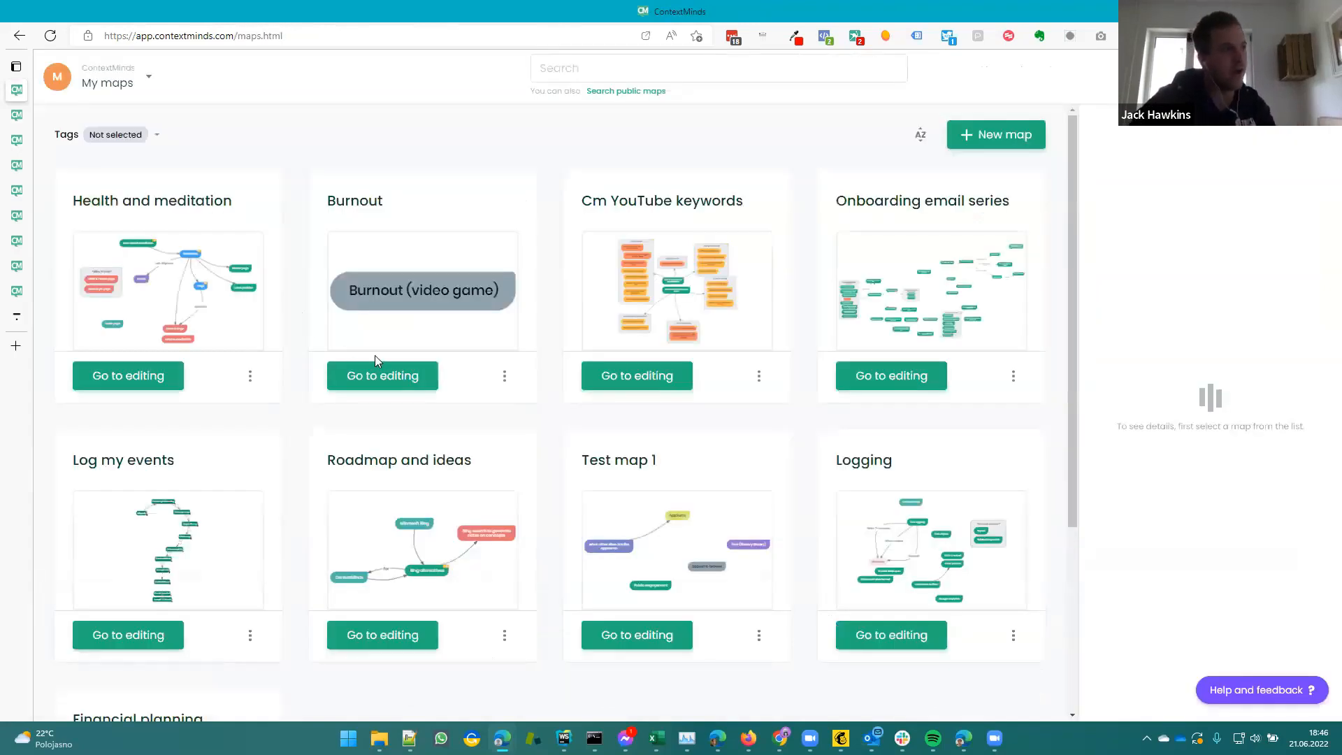
scroll(374, 361, down, 3)
scroll(386, 366, up, 3)
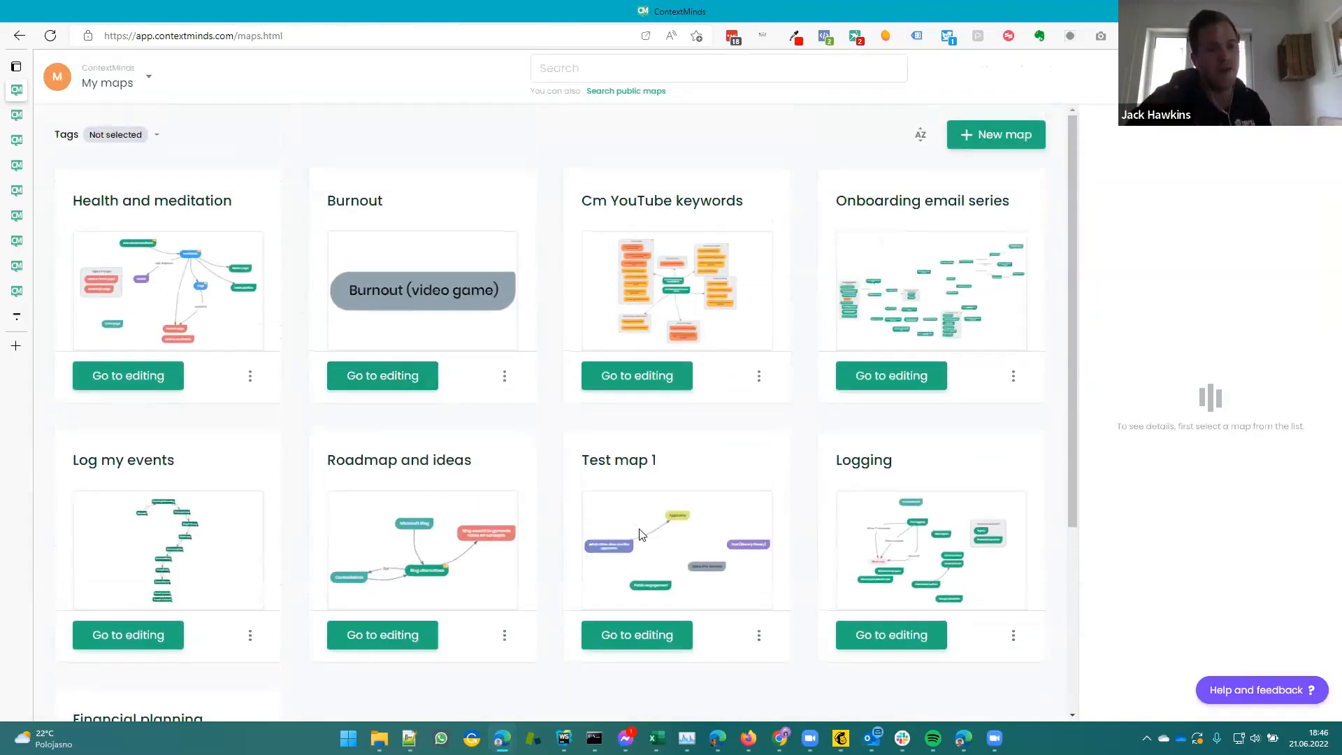
Browse through the existing maps in My maps and open the "Appsumo fixing" map in a separate tab.
scroll(692, 520, down, 3)
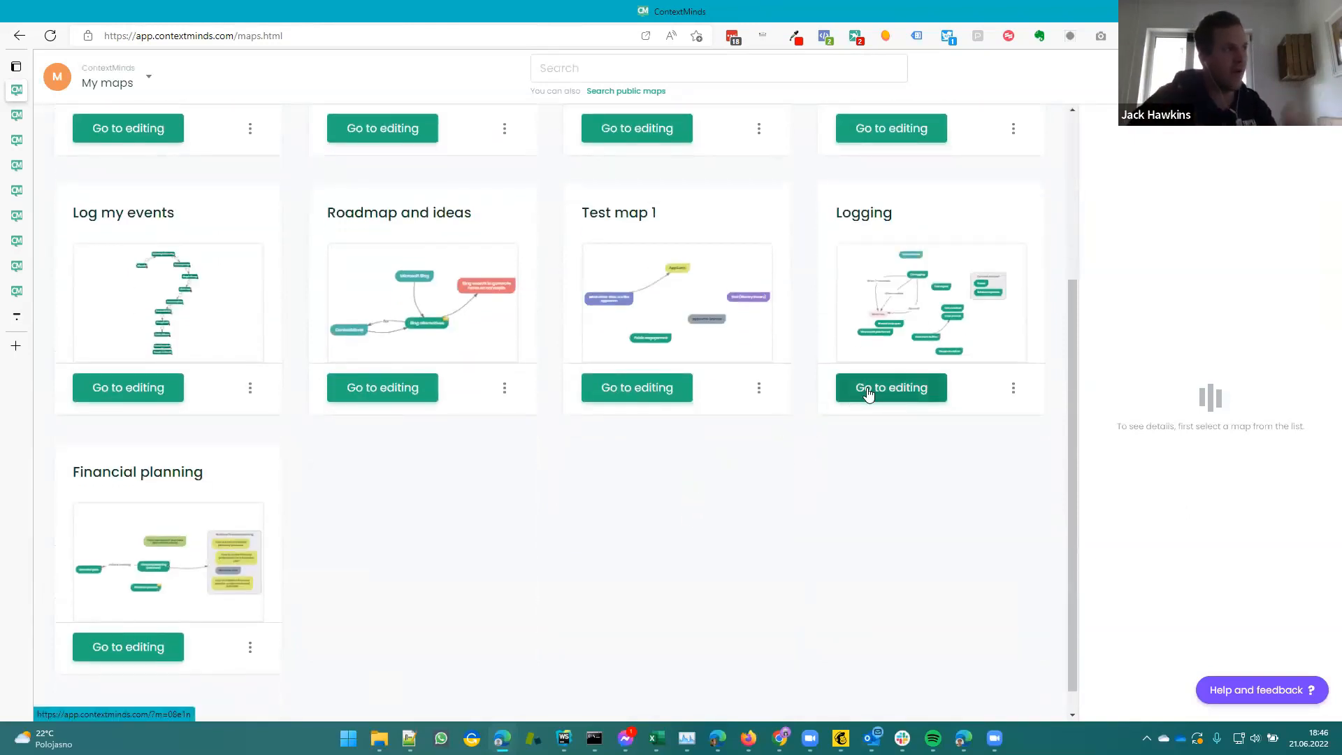
scroll(762, 430, down, 1)
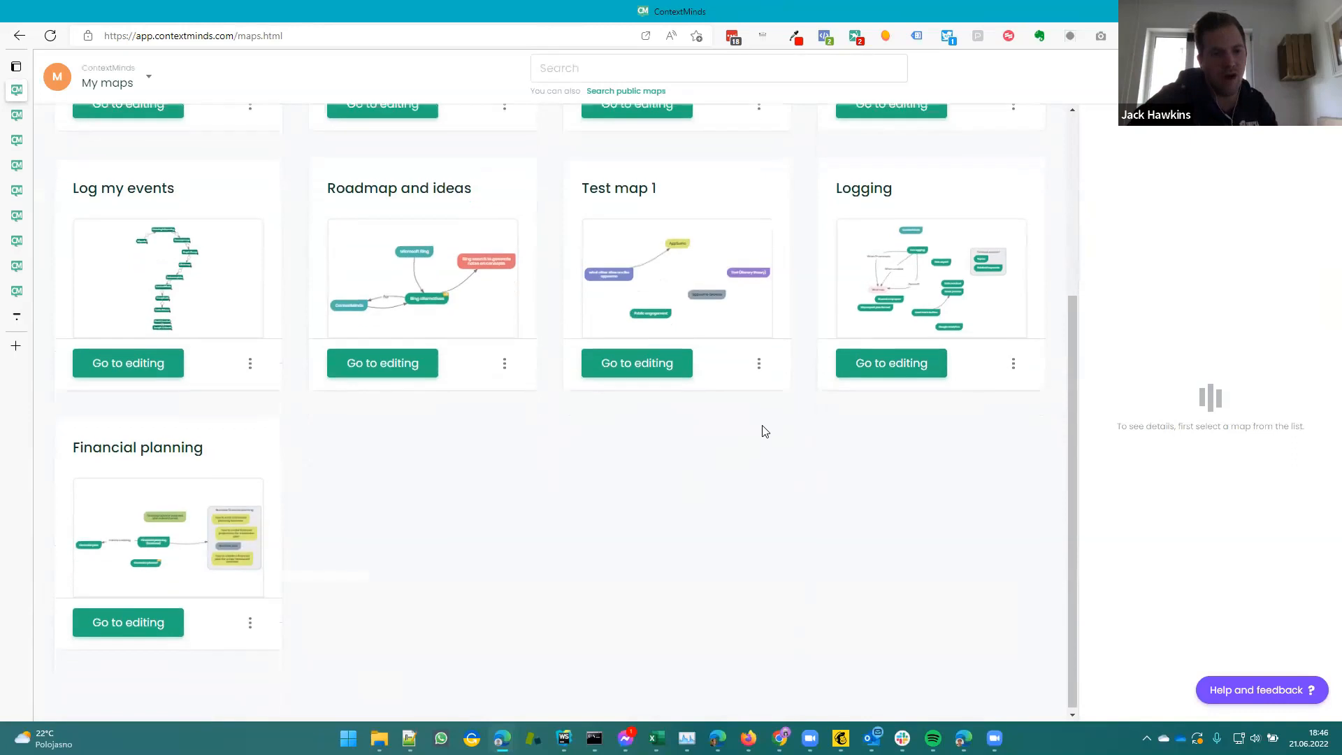
scroll(764, 431, down, 3)
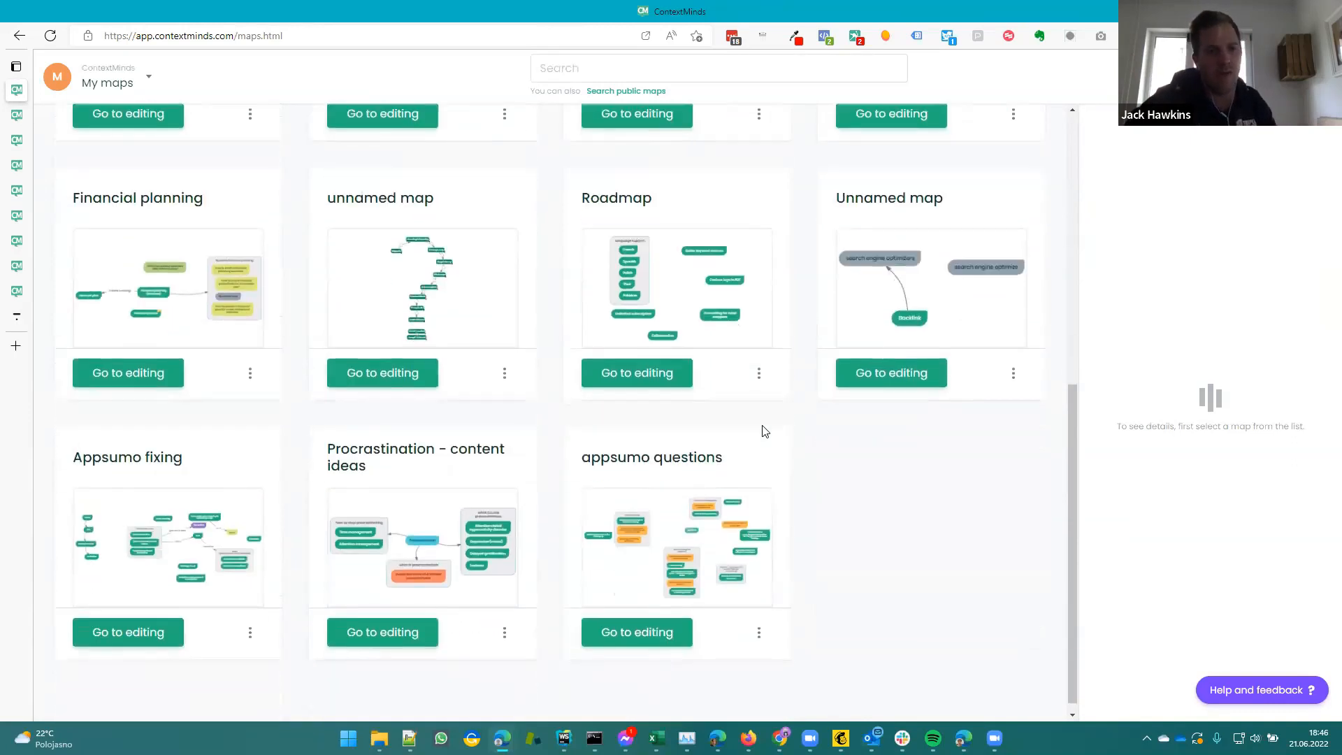
scroll(764, 431, down, 3)
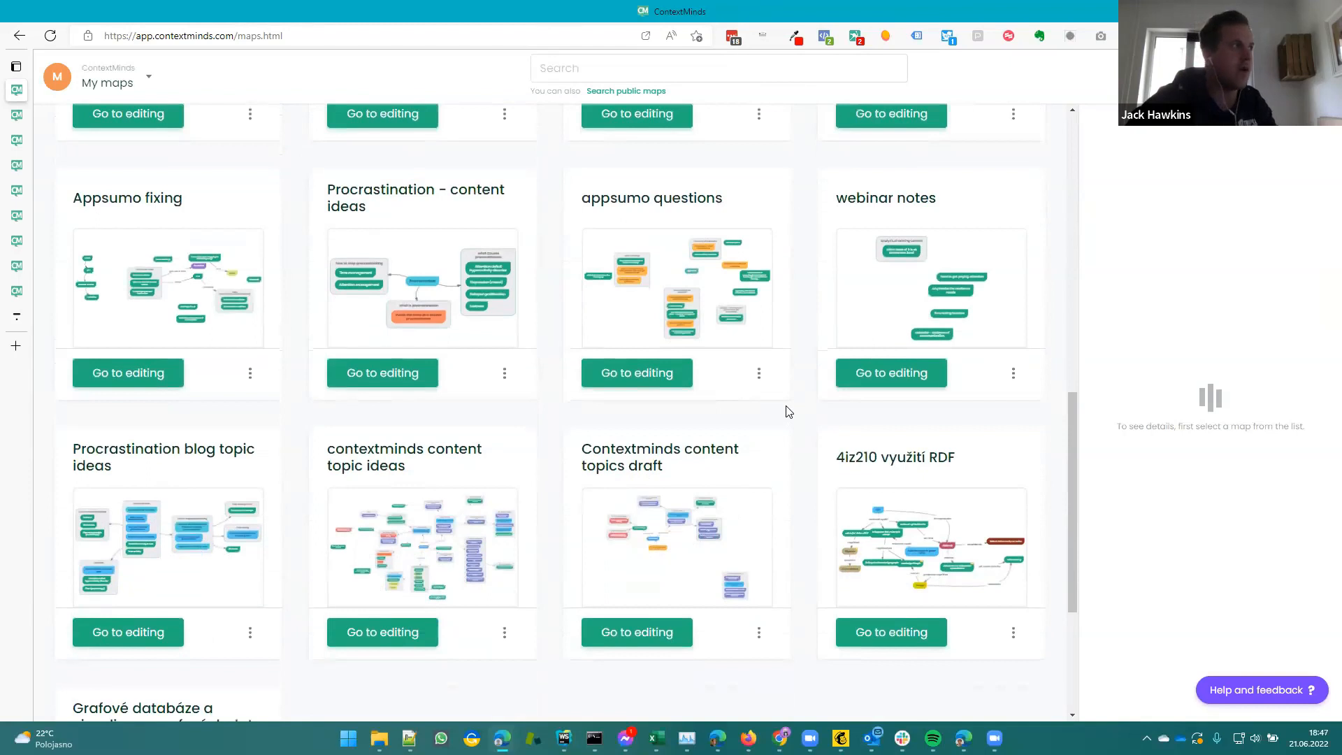
scroll(825, 409, down, 3)
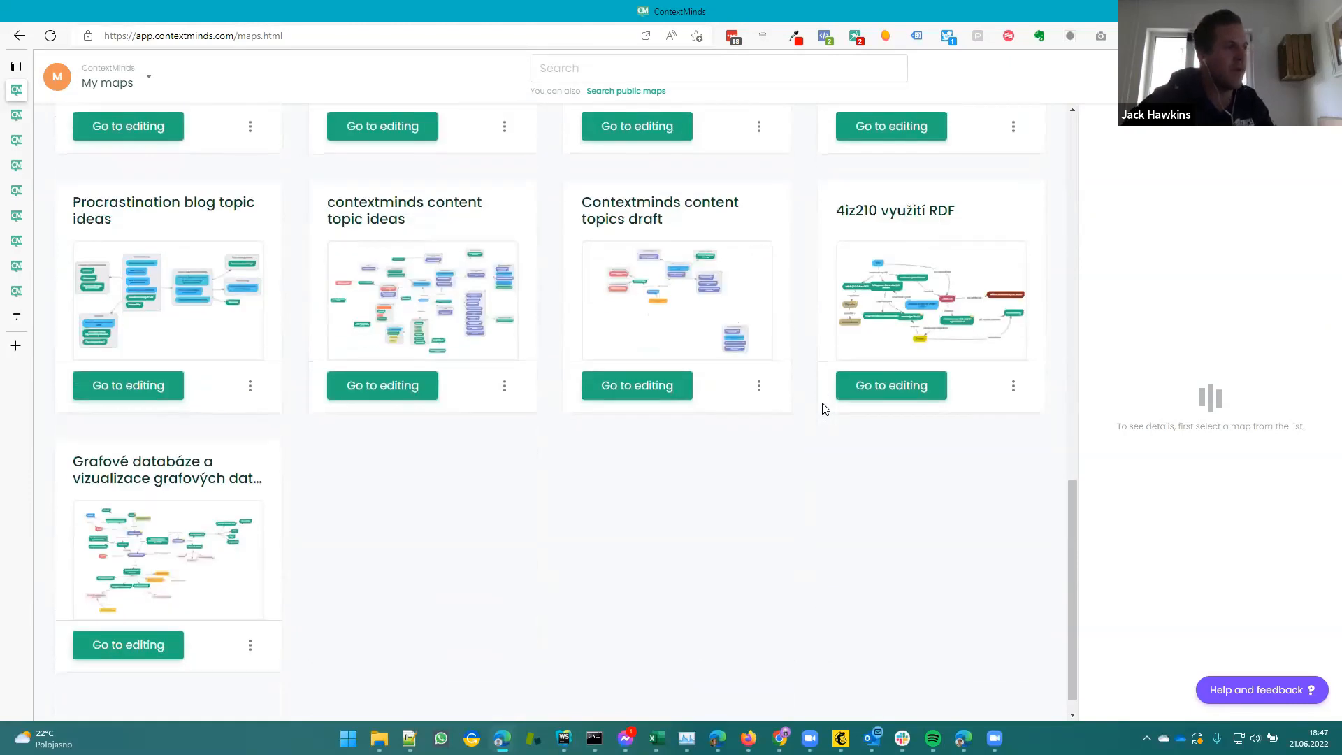
scroll(734, 423, up, 6)
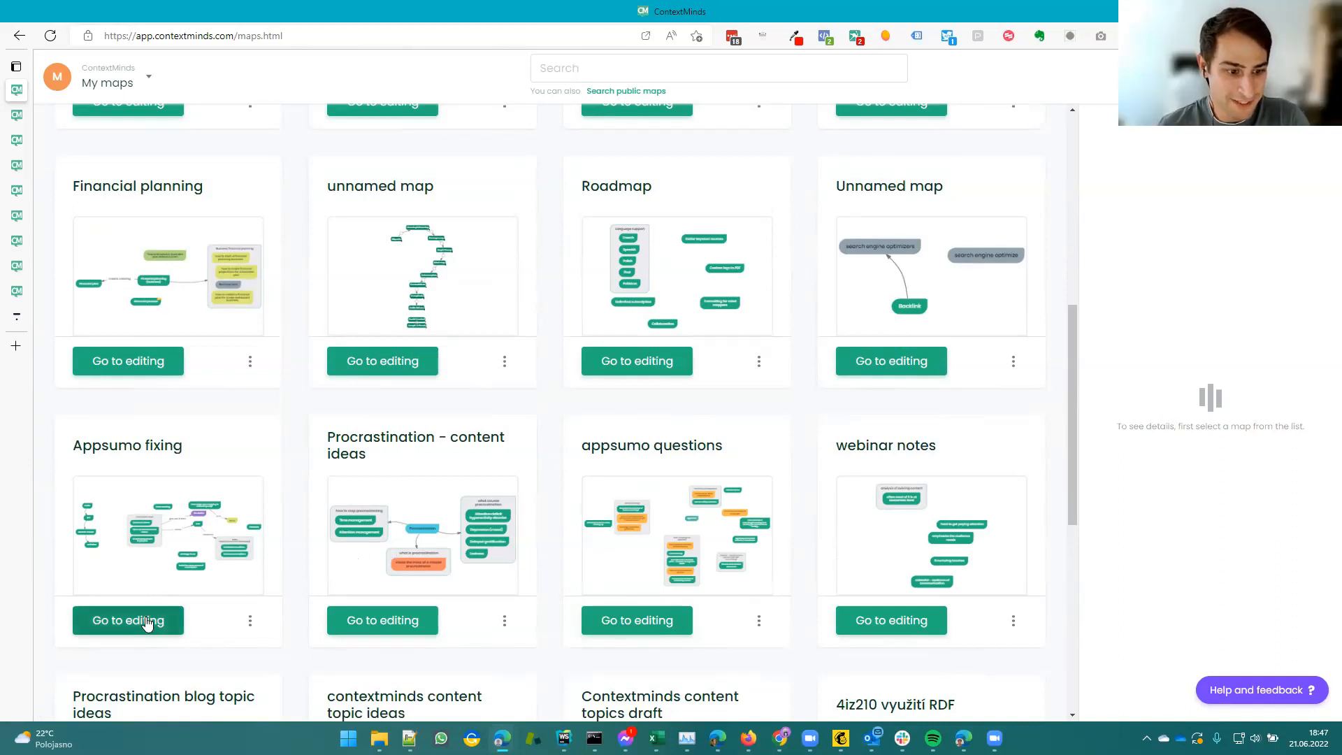
click(106, 627)
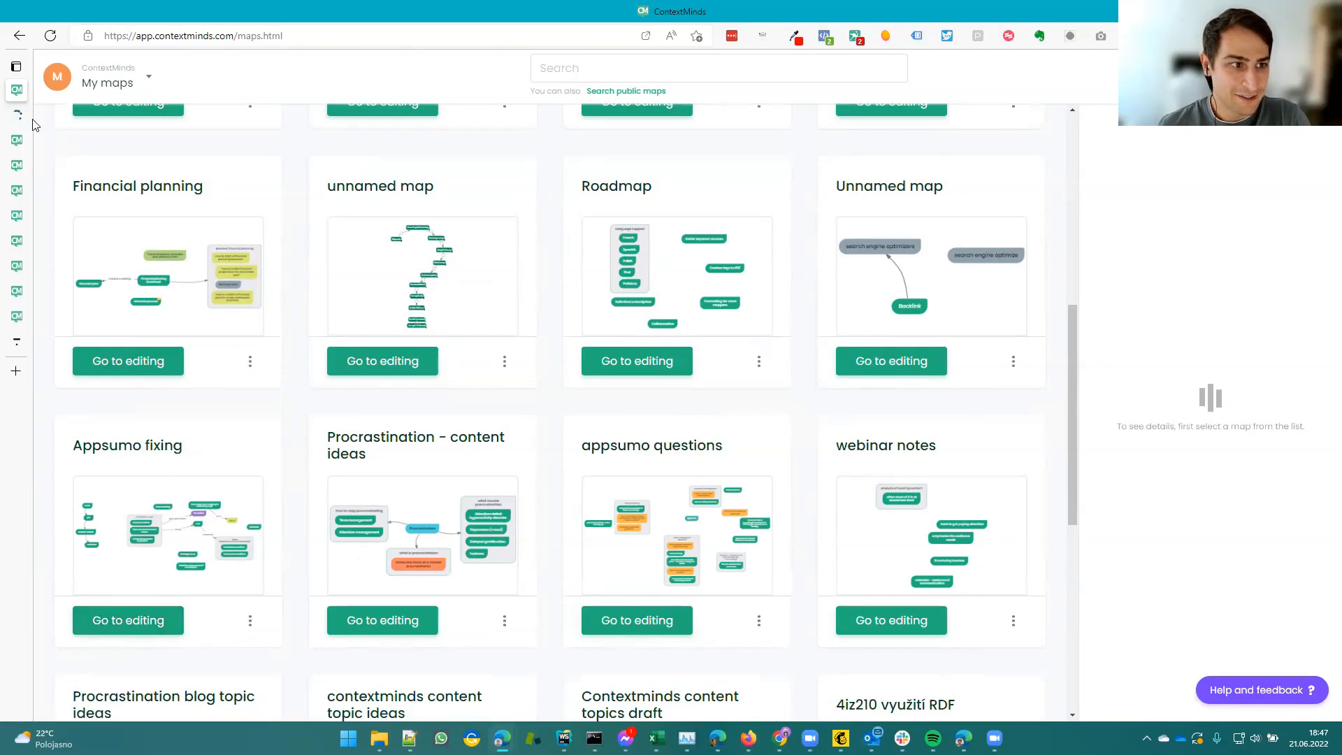
mouse_move(32, 125)
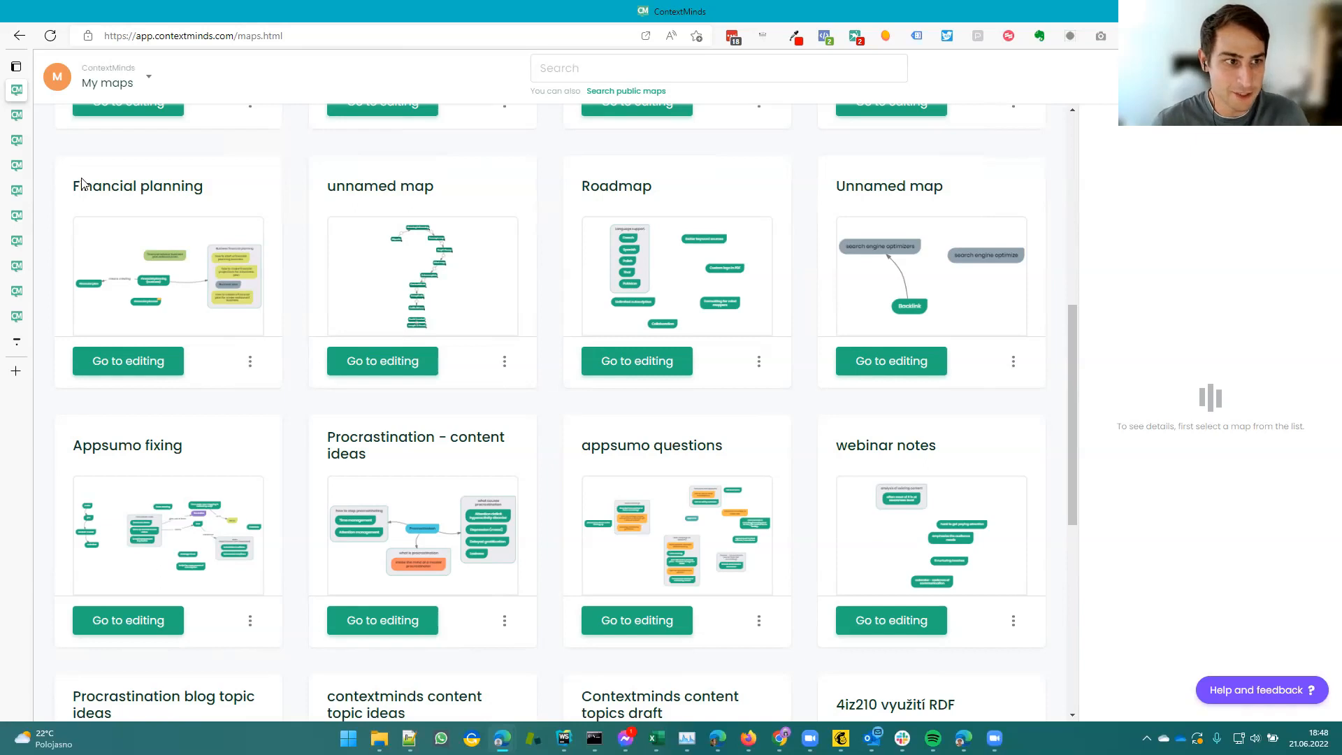
click(16, 113)
Look over the concepts and relations in the Appsumo fixing map and nudge the "Php redeem code" group slightly up and to the left.
drag(665, 390, 661, 460)
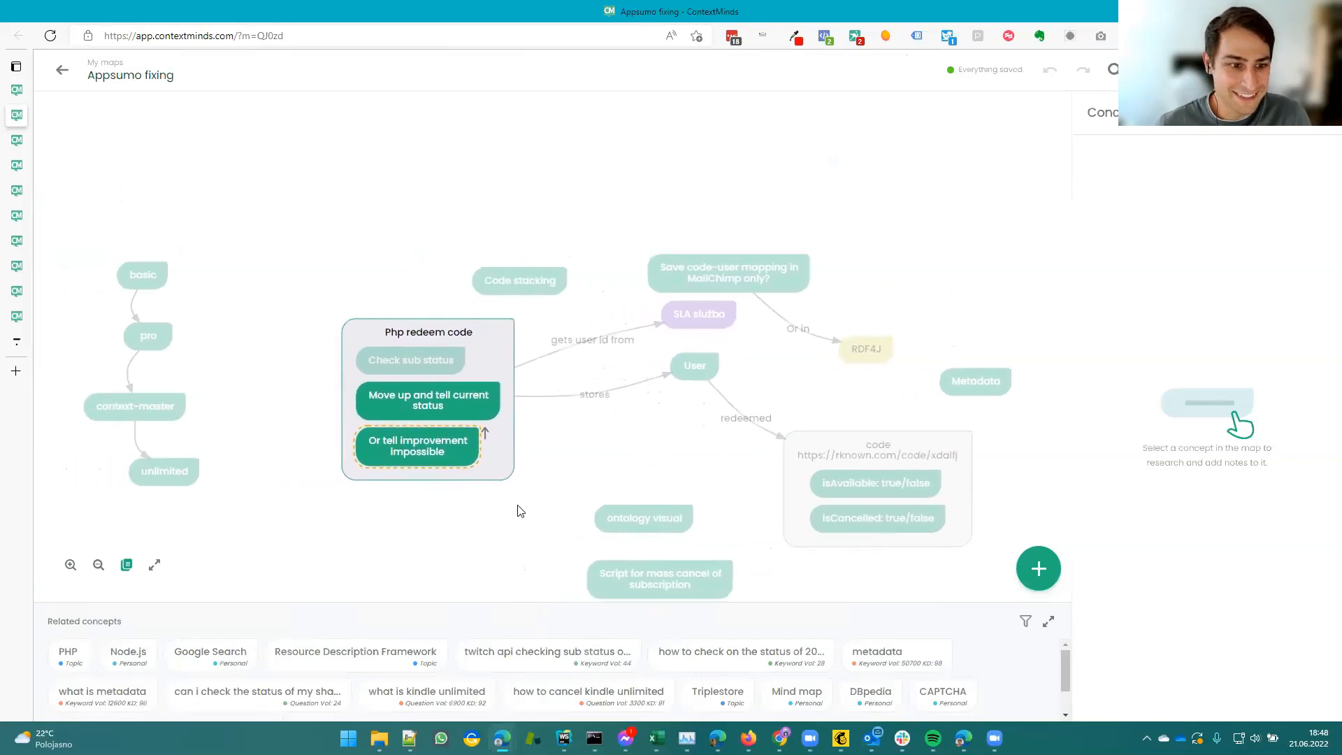
click(478, 569)
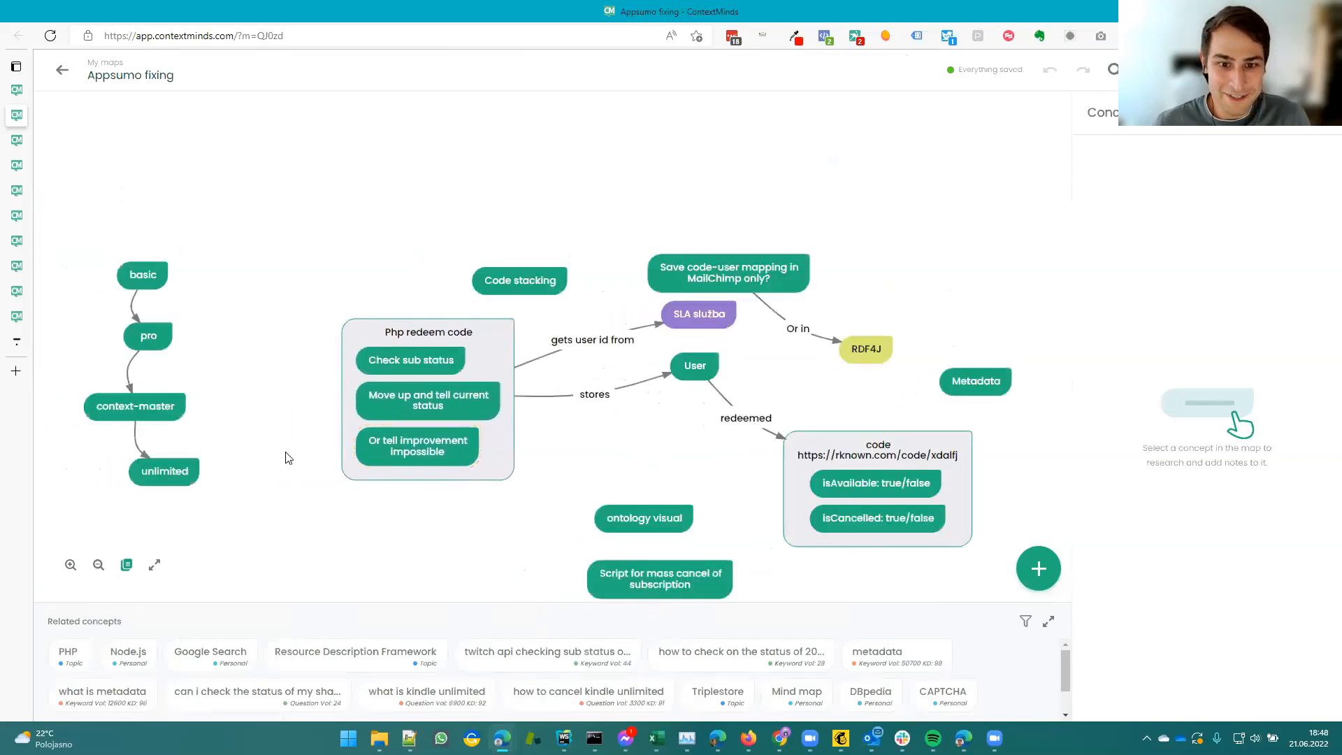
click(556, 284)
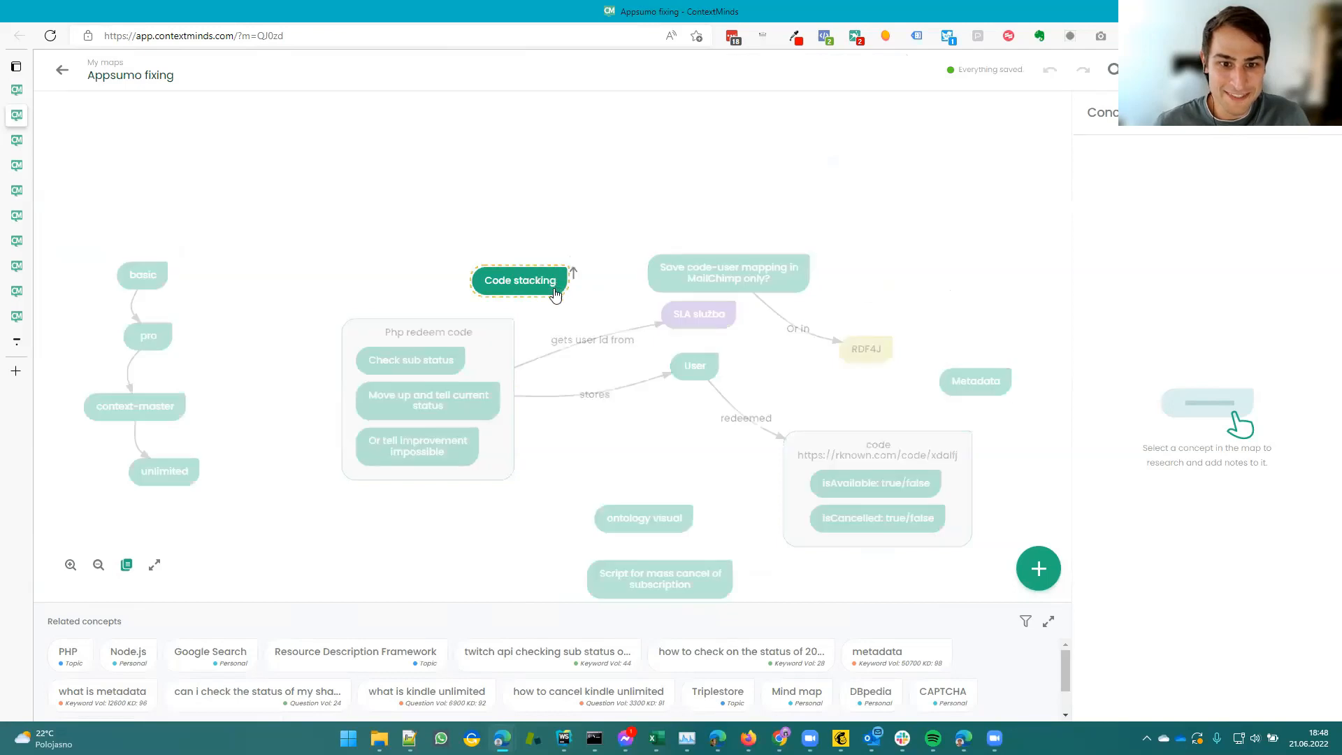
scroll(556, 285, up, 2)
click(587, 412)
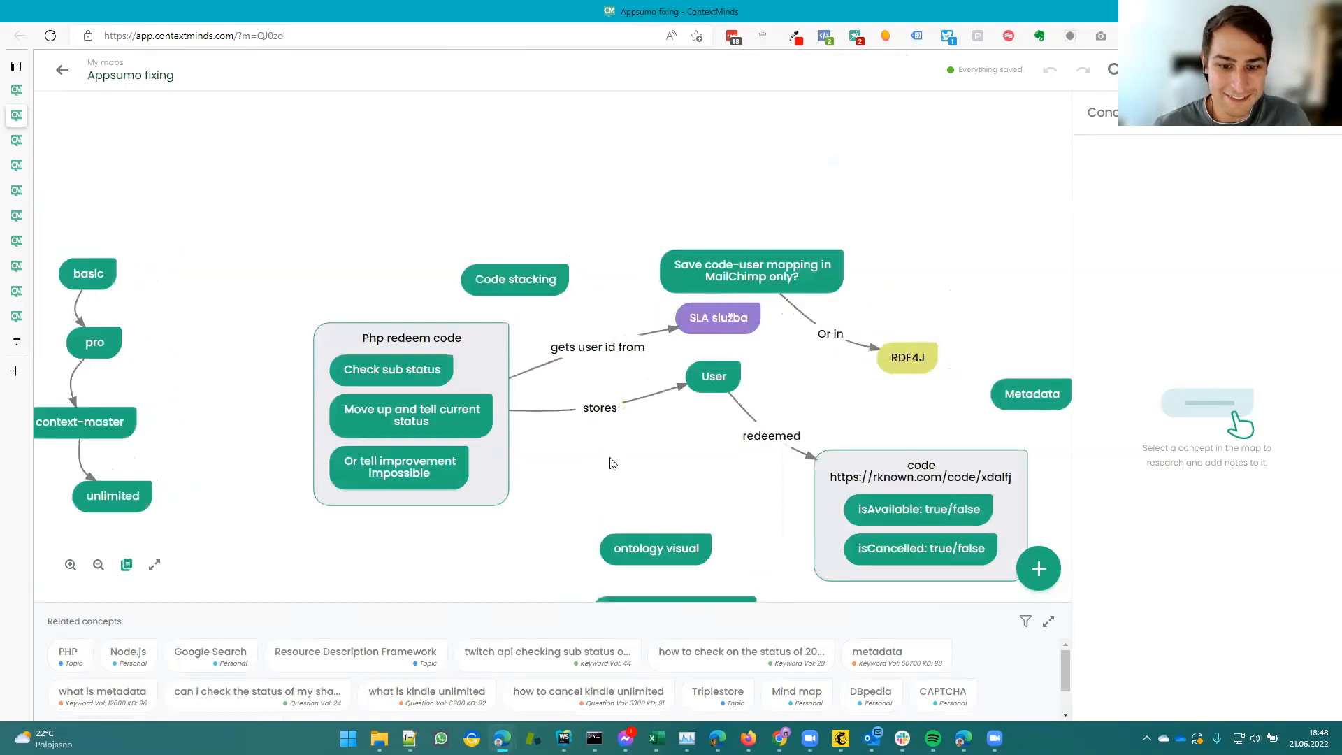
scroll(573, 453, down, 2)
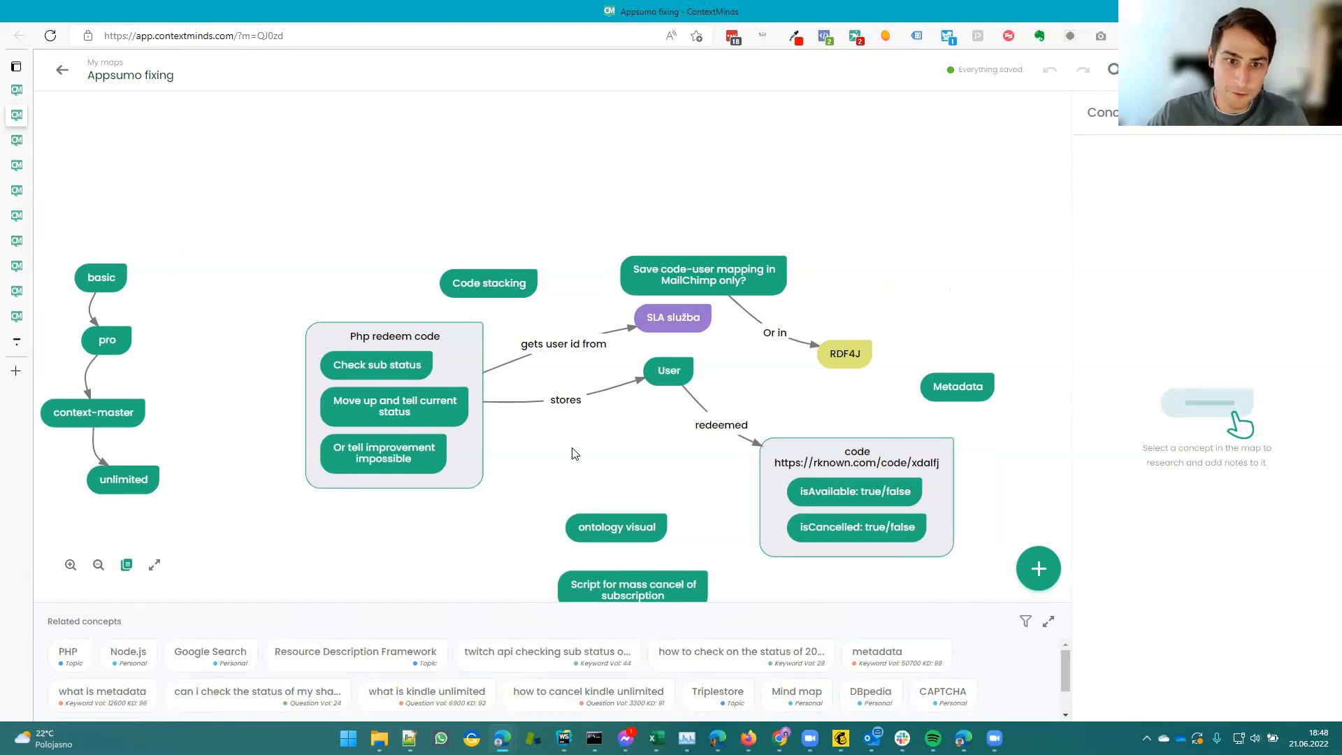
mouse_move(609, 436)
mouse_down()
mouse_move(671, 425)
mouse_move(624, 429)
mouse_up()
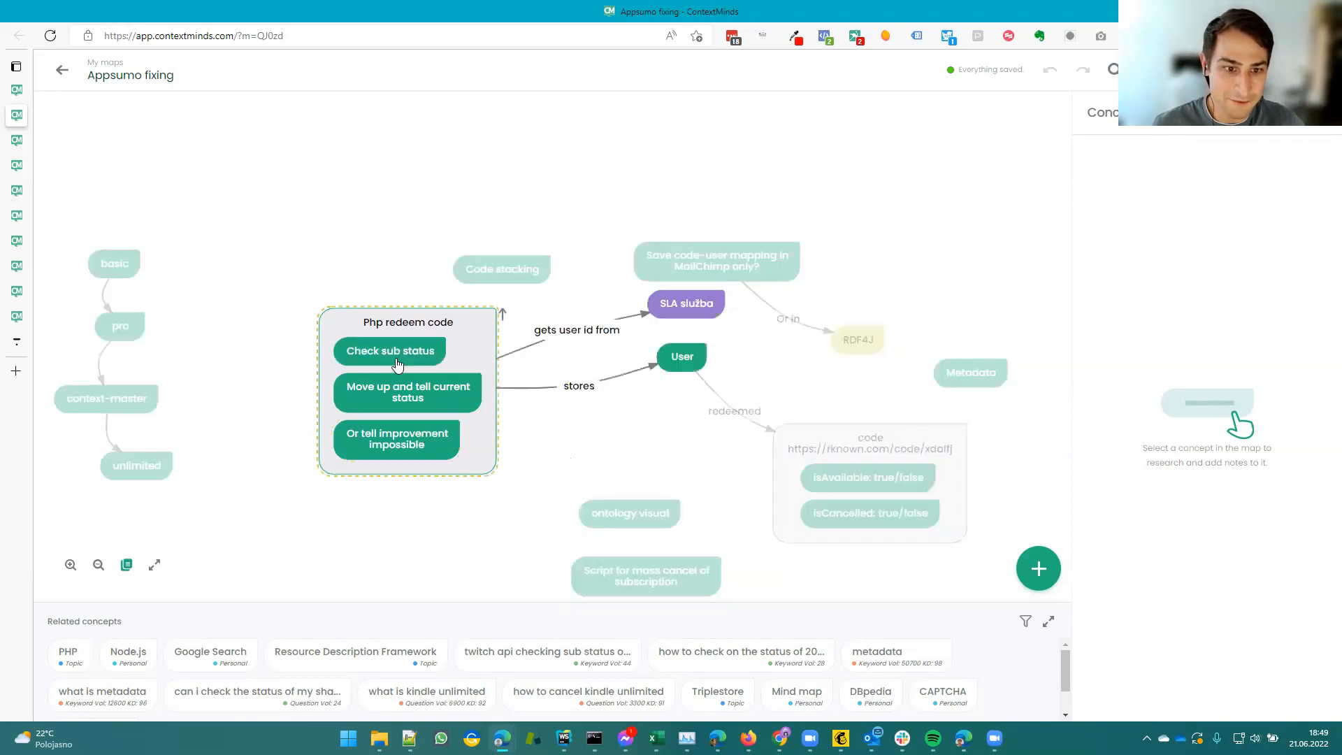
mouse_move(458, 336)
mouse_down()
mouse_move(413, 336)
mouse_move(446, 328)
mouse_up()
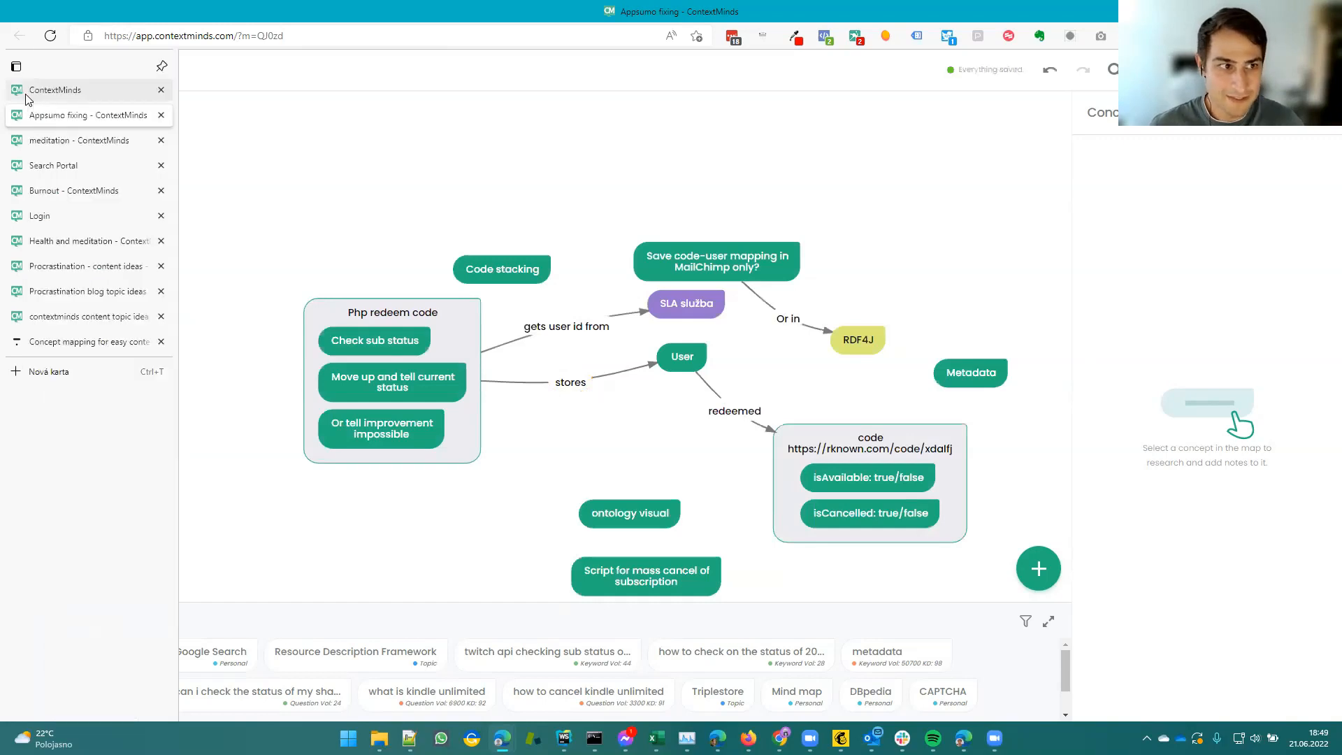
Return from the Appsumo fixing map to the beginning of the My maps overview.
click(27, 98)
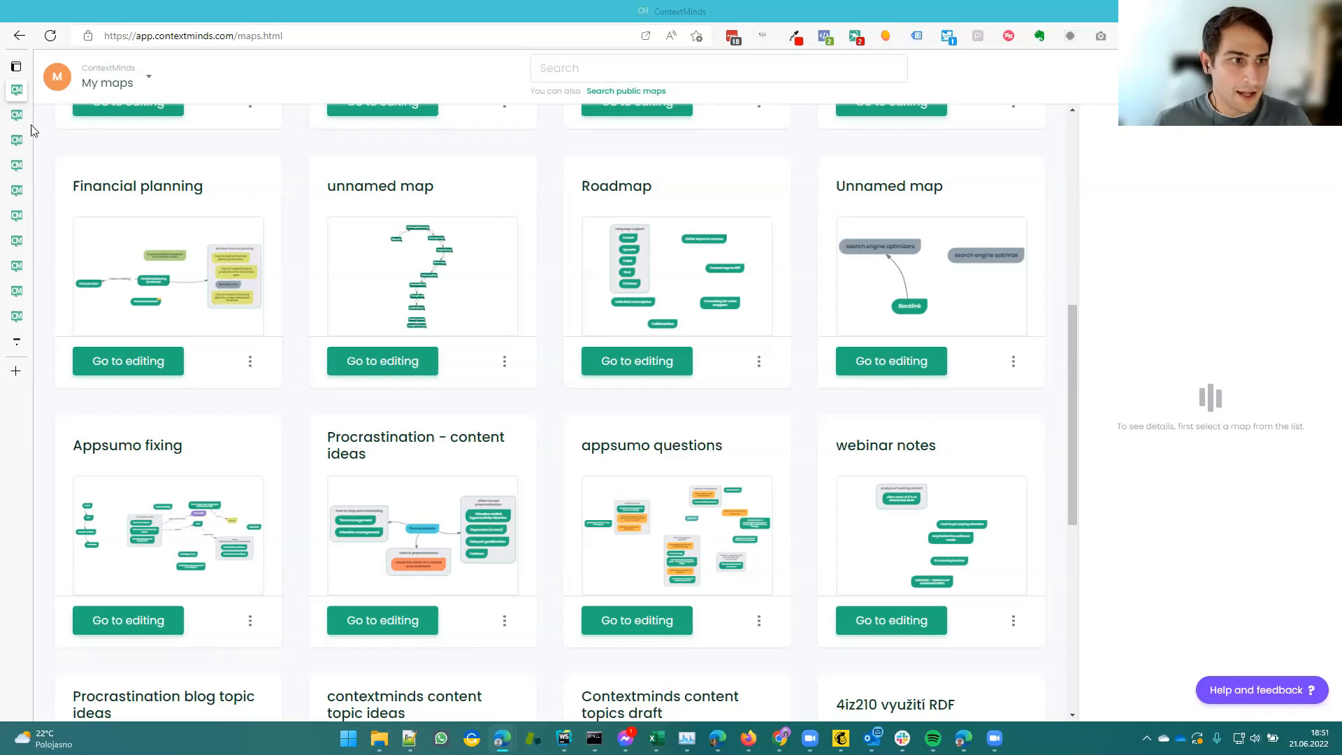
scroll(198, 165, up, 7)
scroll(198, 165, up, 1)
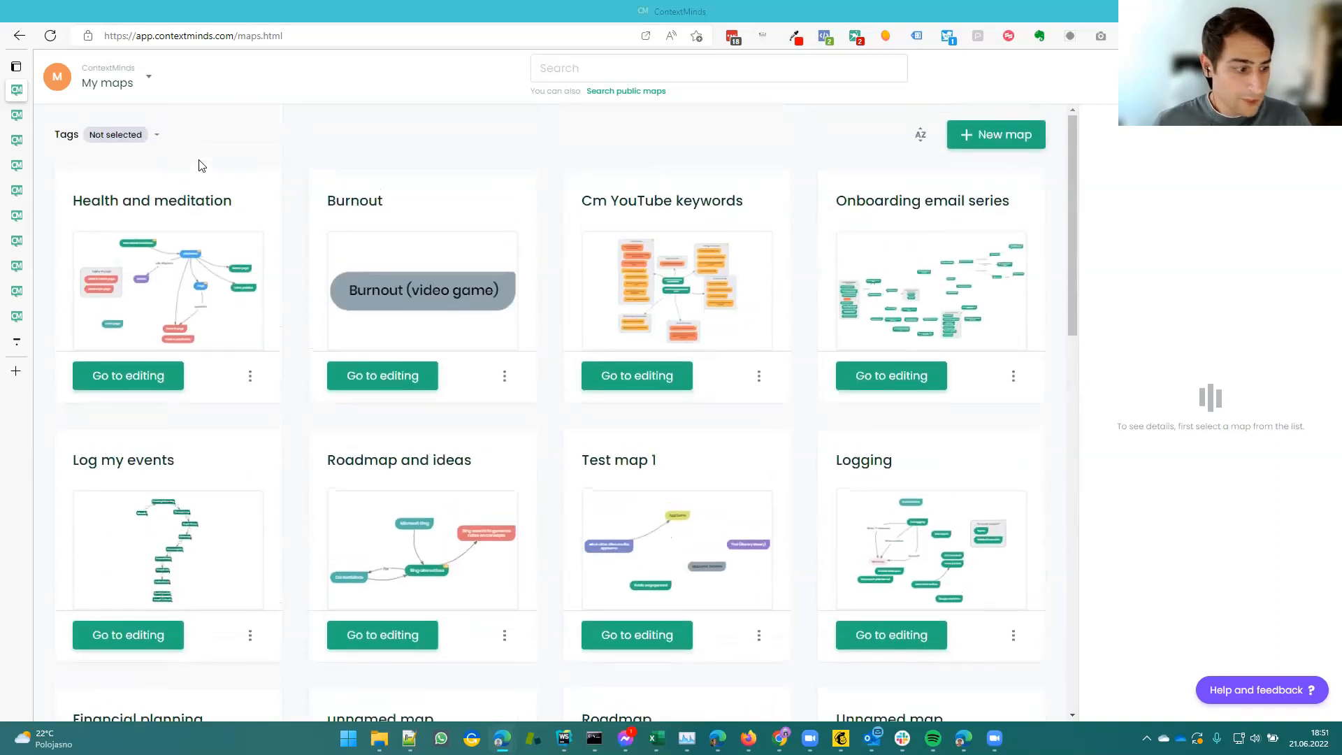